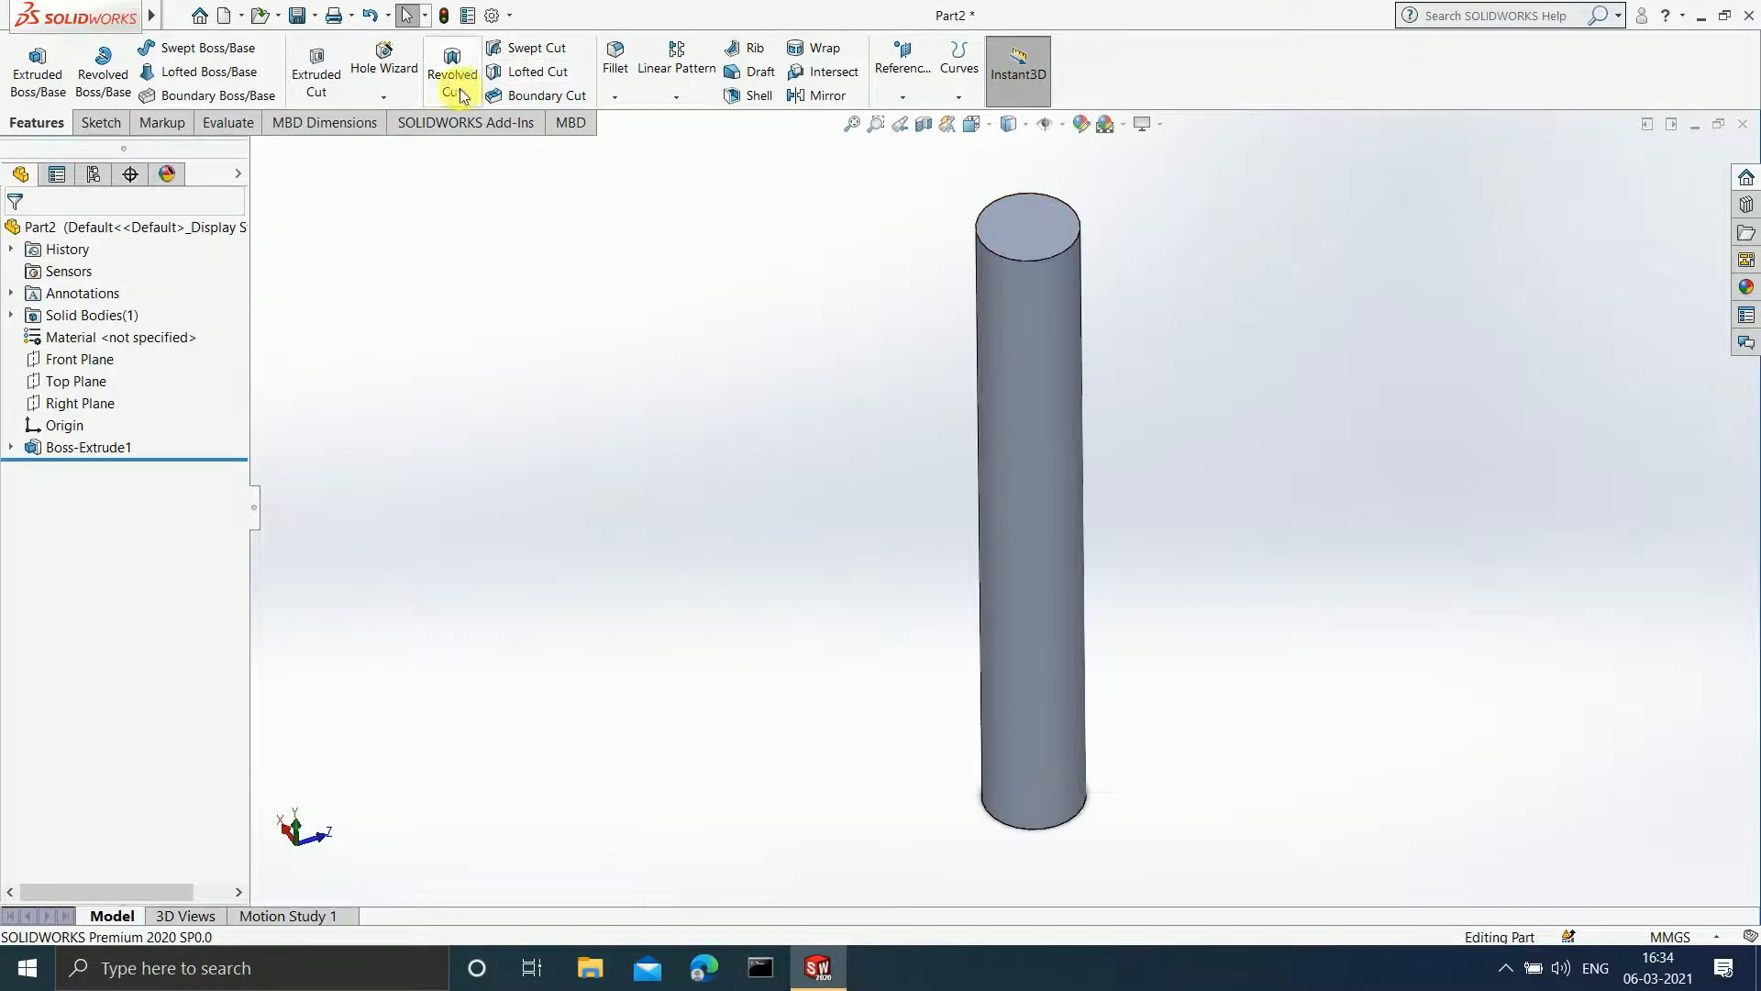
- Start a Thread feature, accept the nominal-profile notice, and locate it on the circular edge at the cylinder's upper end
click(396, 101)
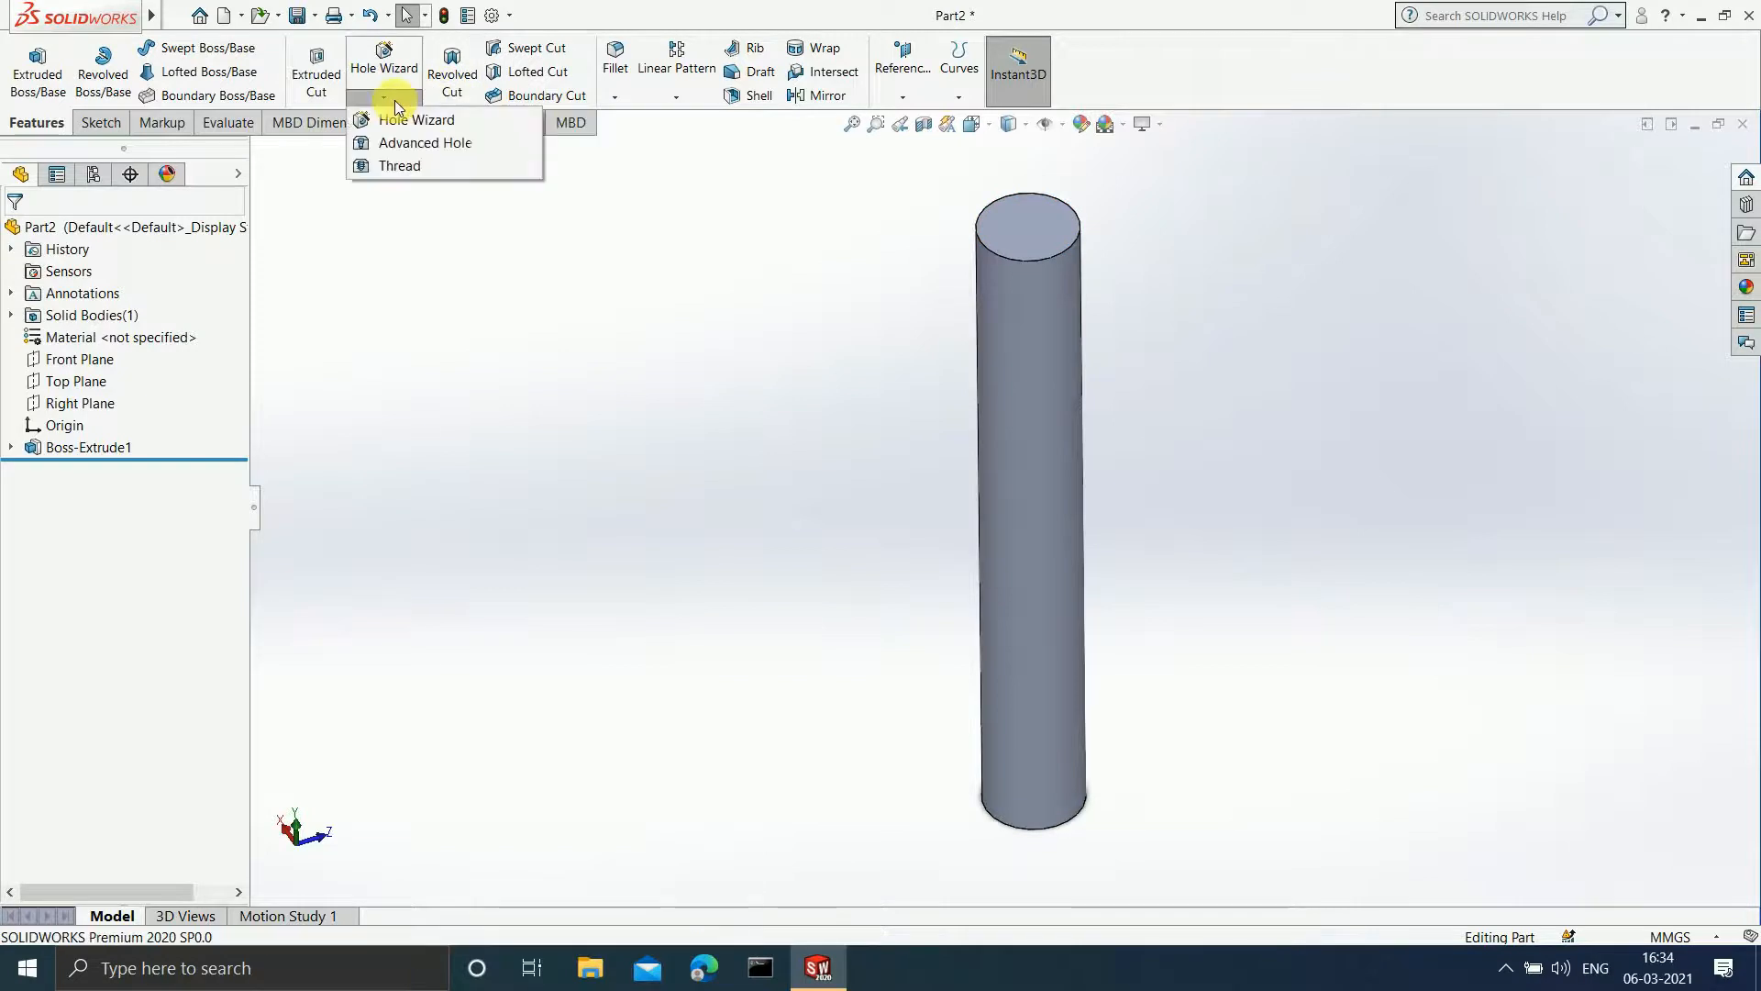
click(391, 167)
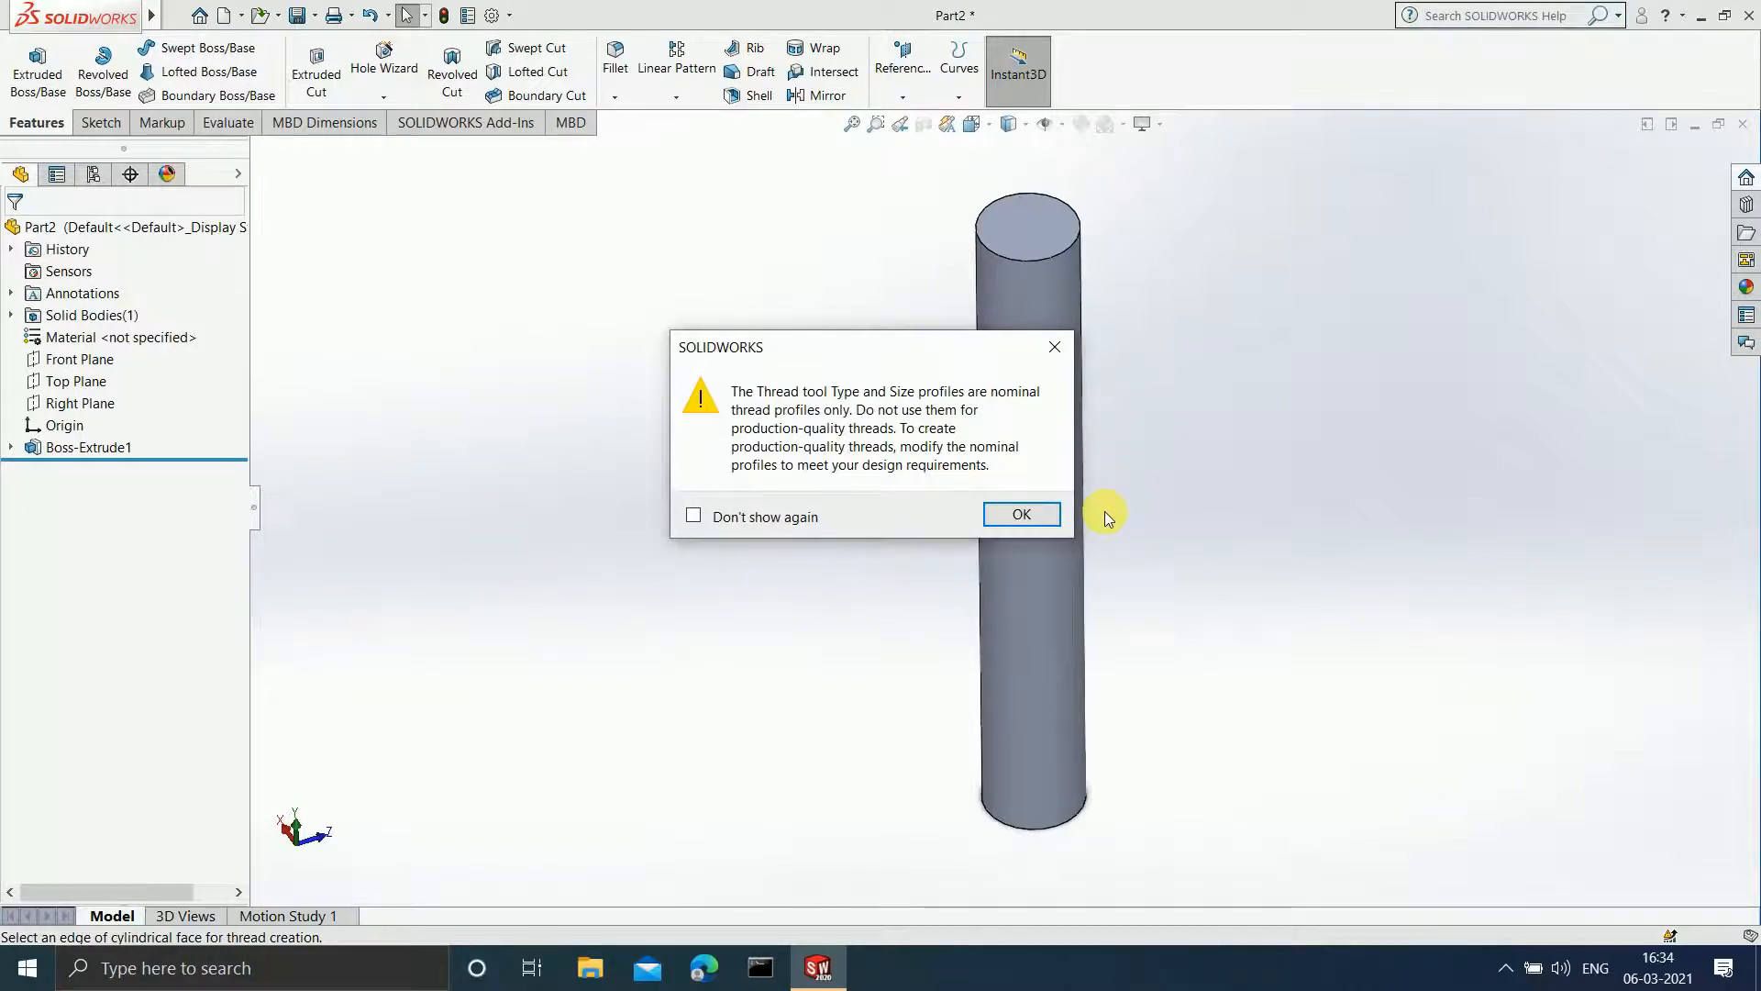
click(998, 517)
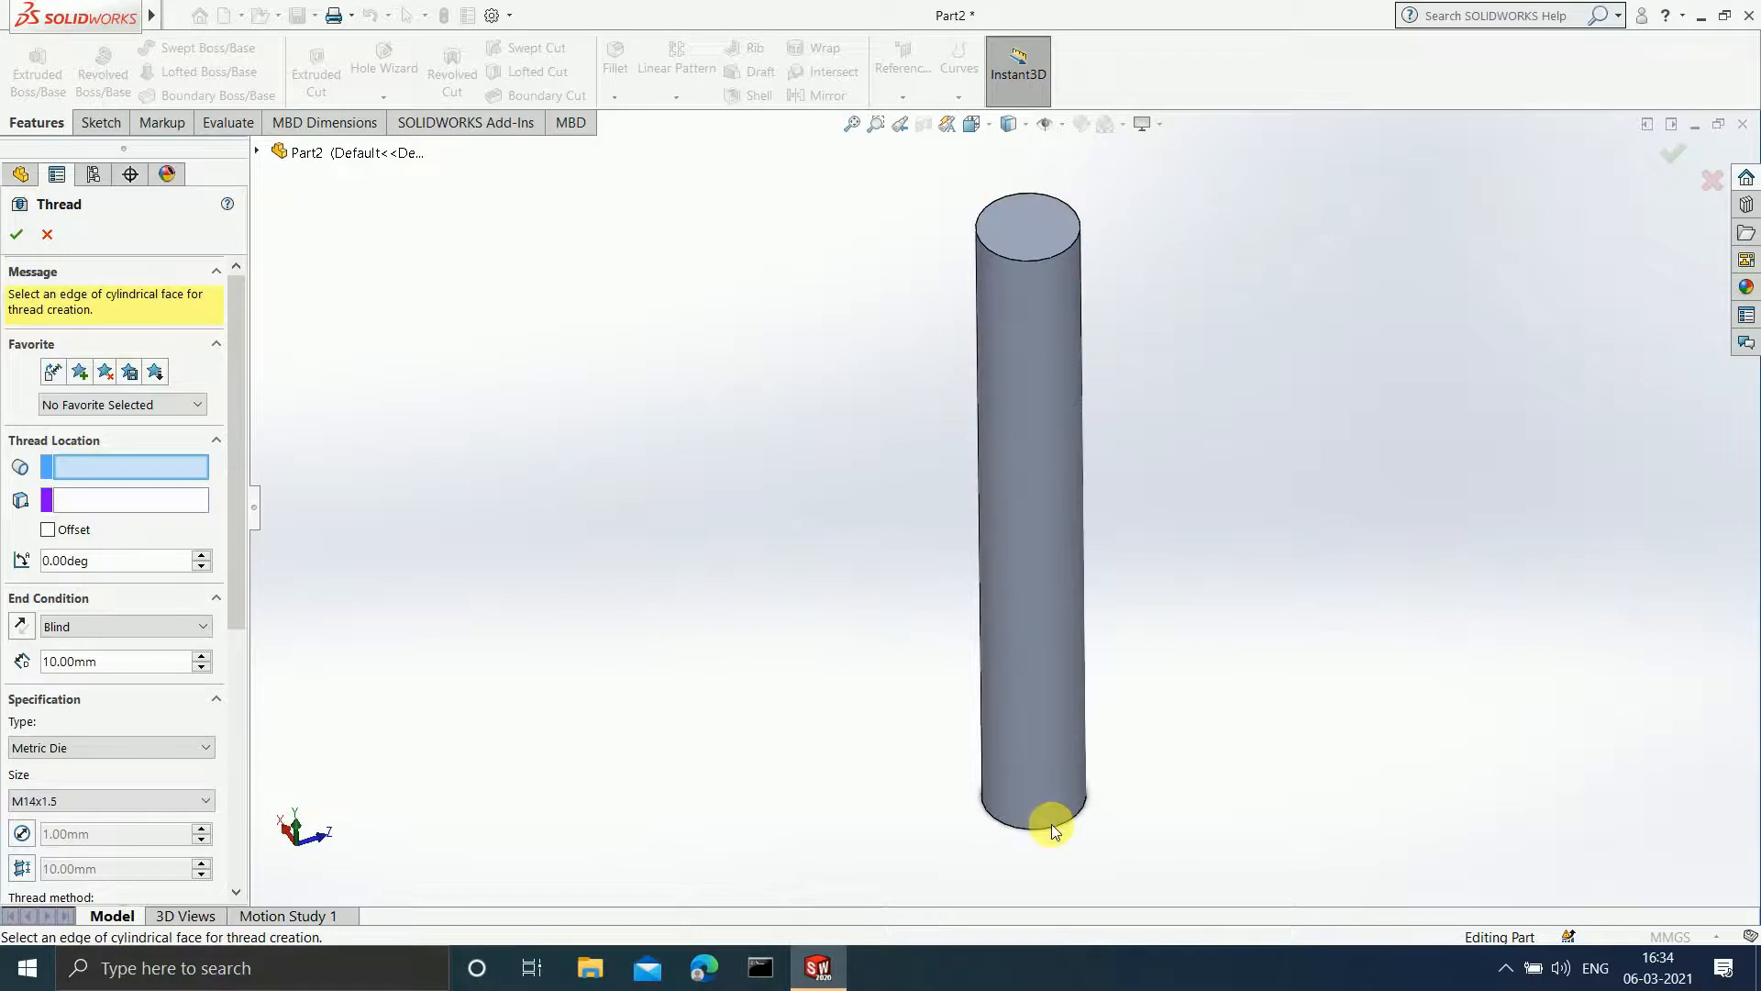
click(1034, 261)
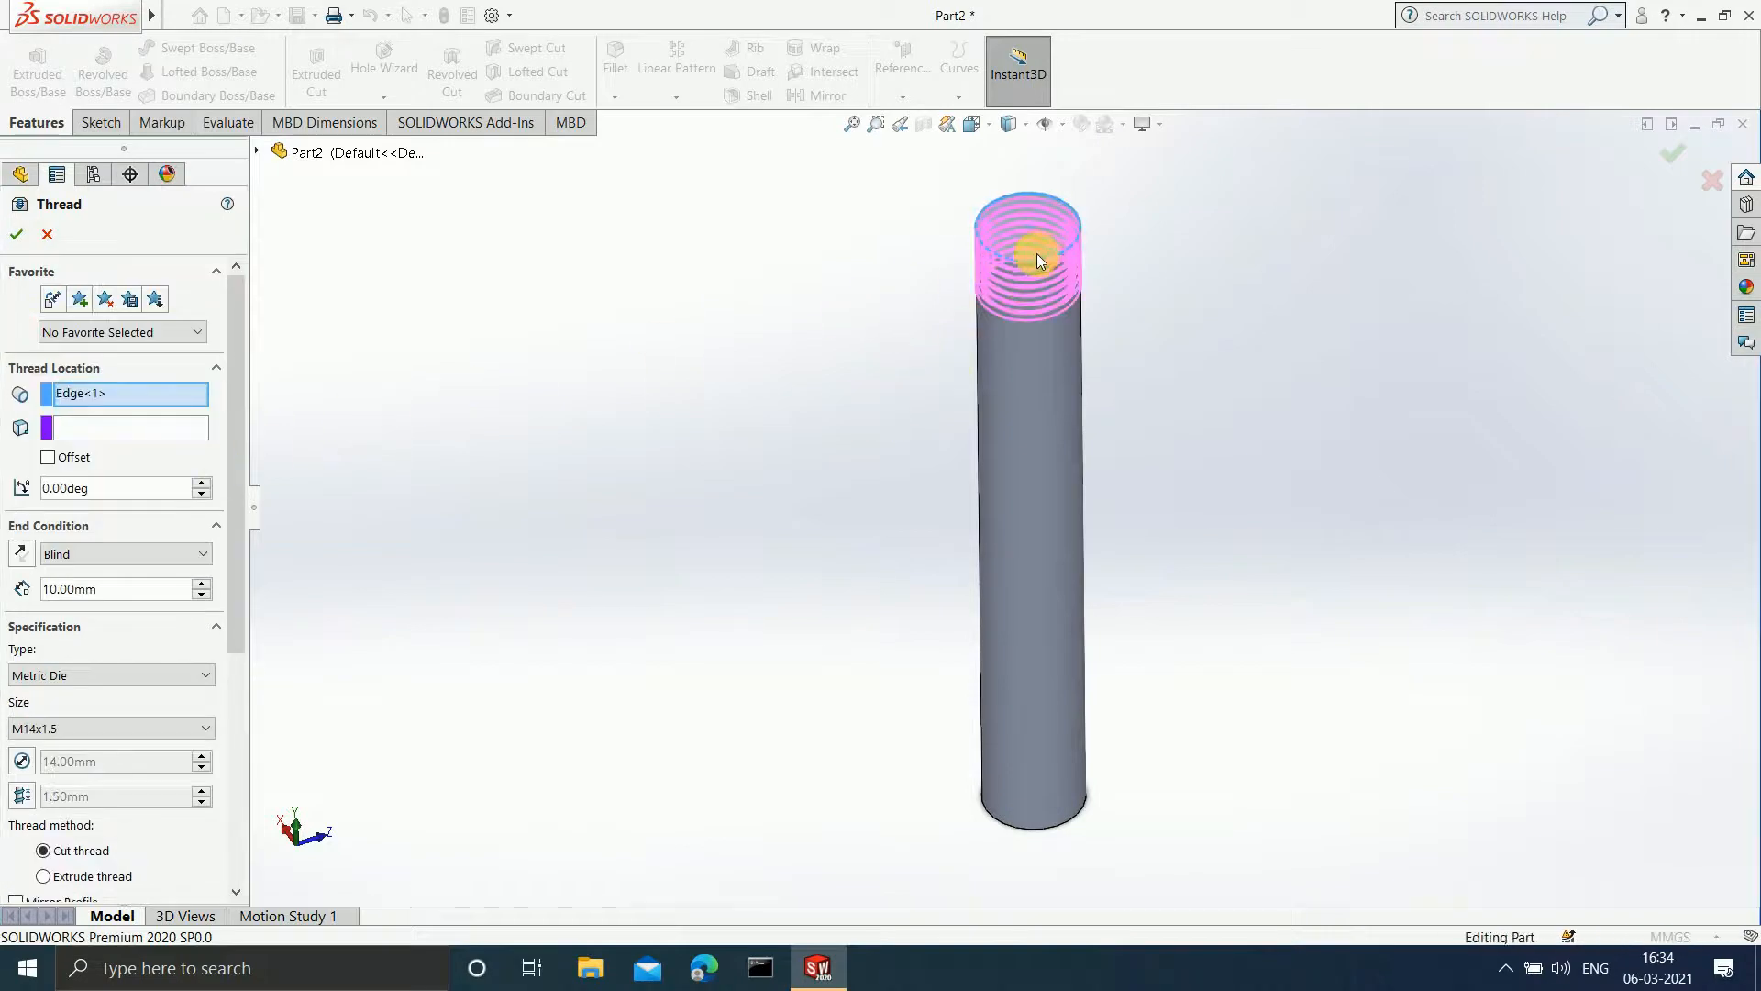
- Set the cylinder's upper end face as the thread's start location
click(114, 429)
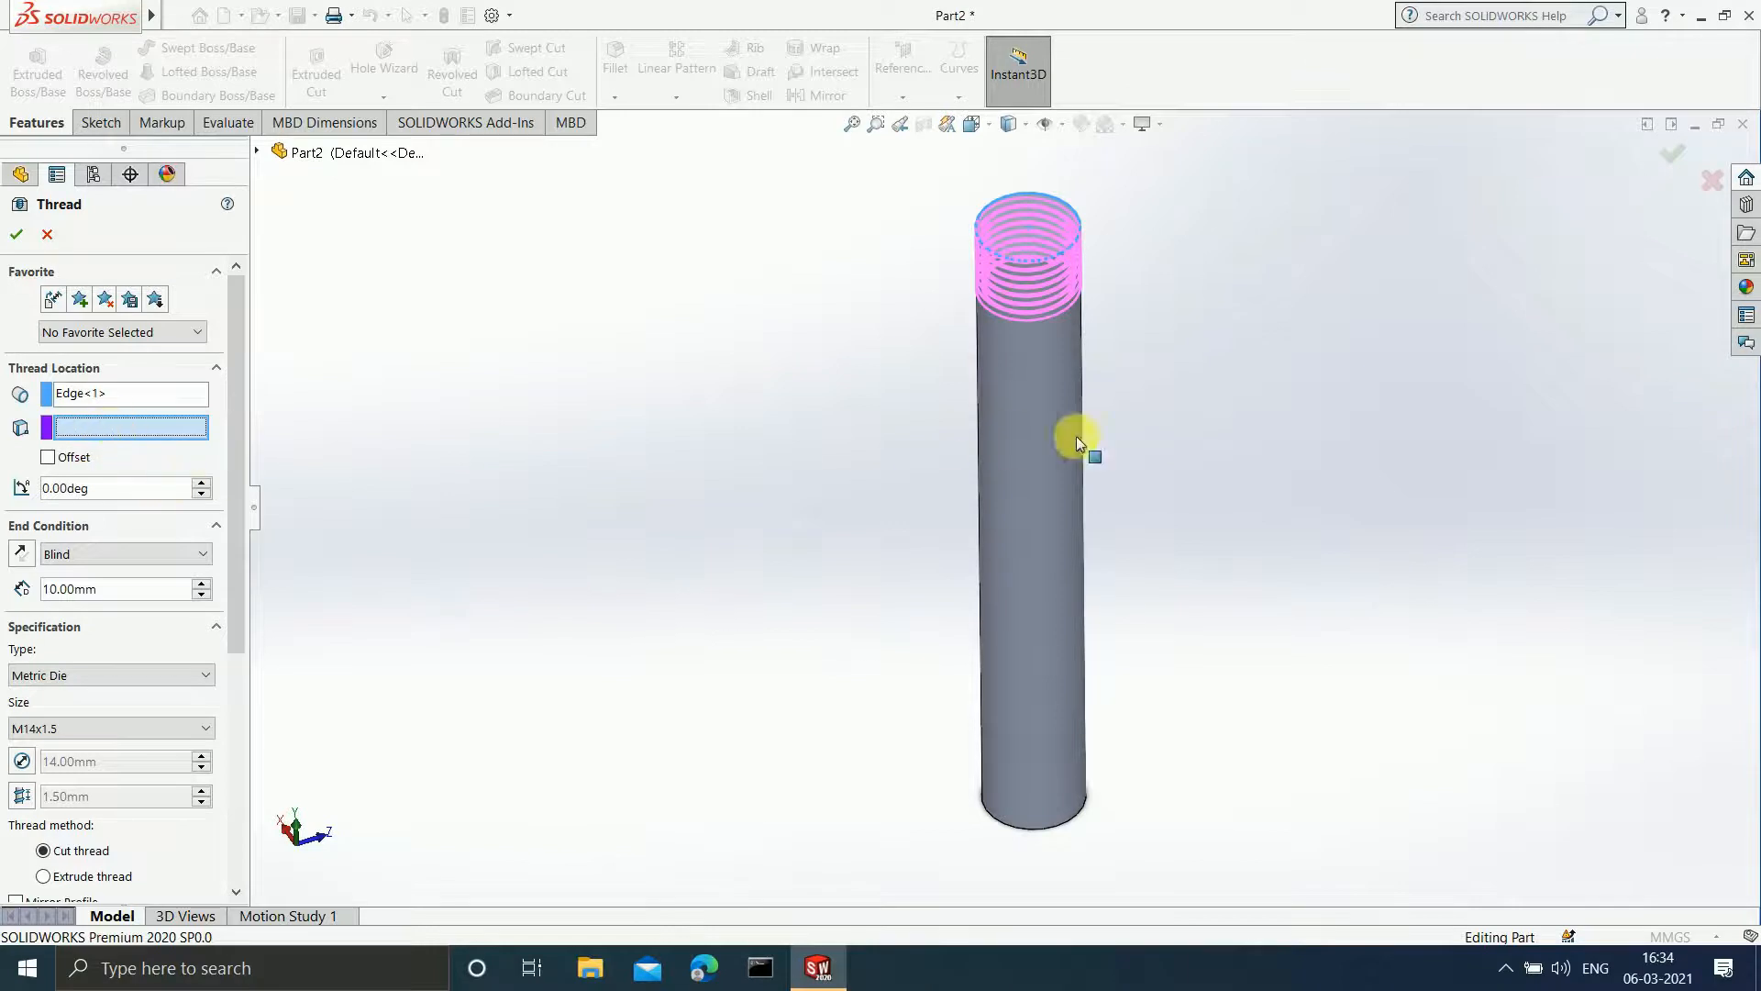
click(1022, 235)
middle_drag(1069, 267, 1047, 224)
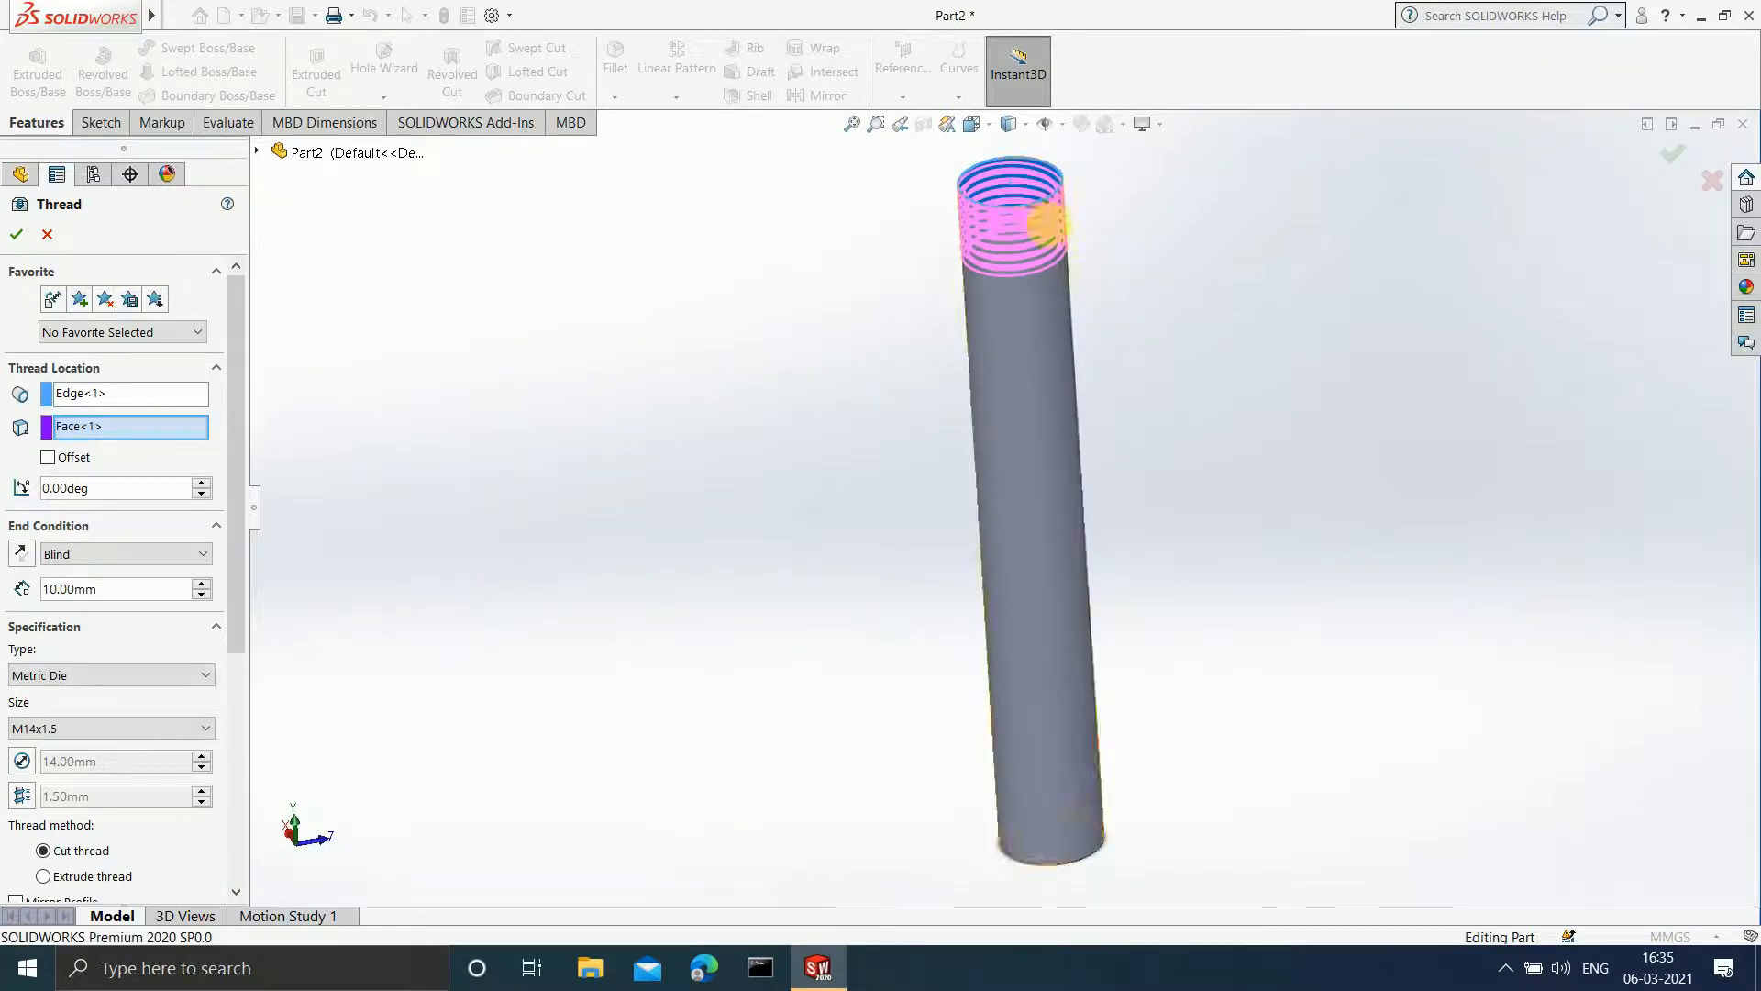
scroll(1032, 153, down, 2)
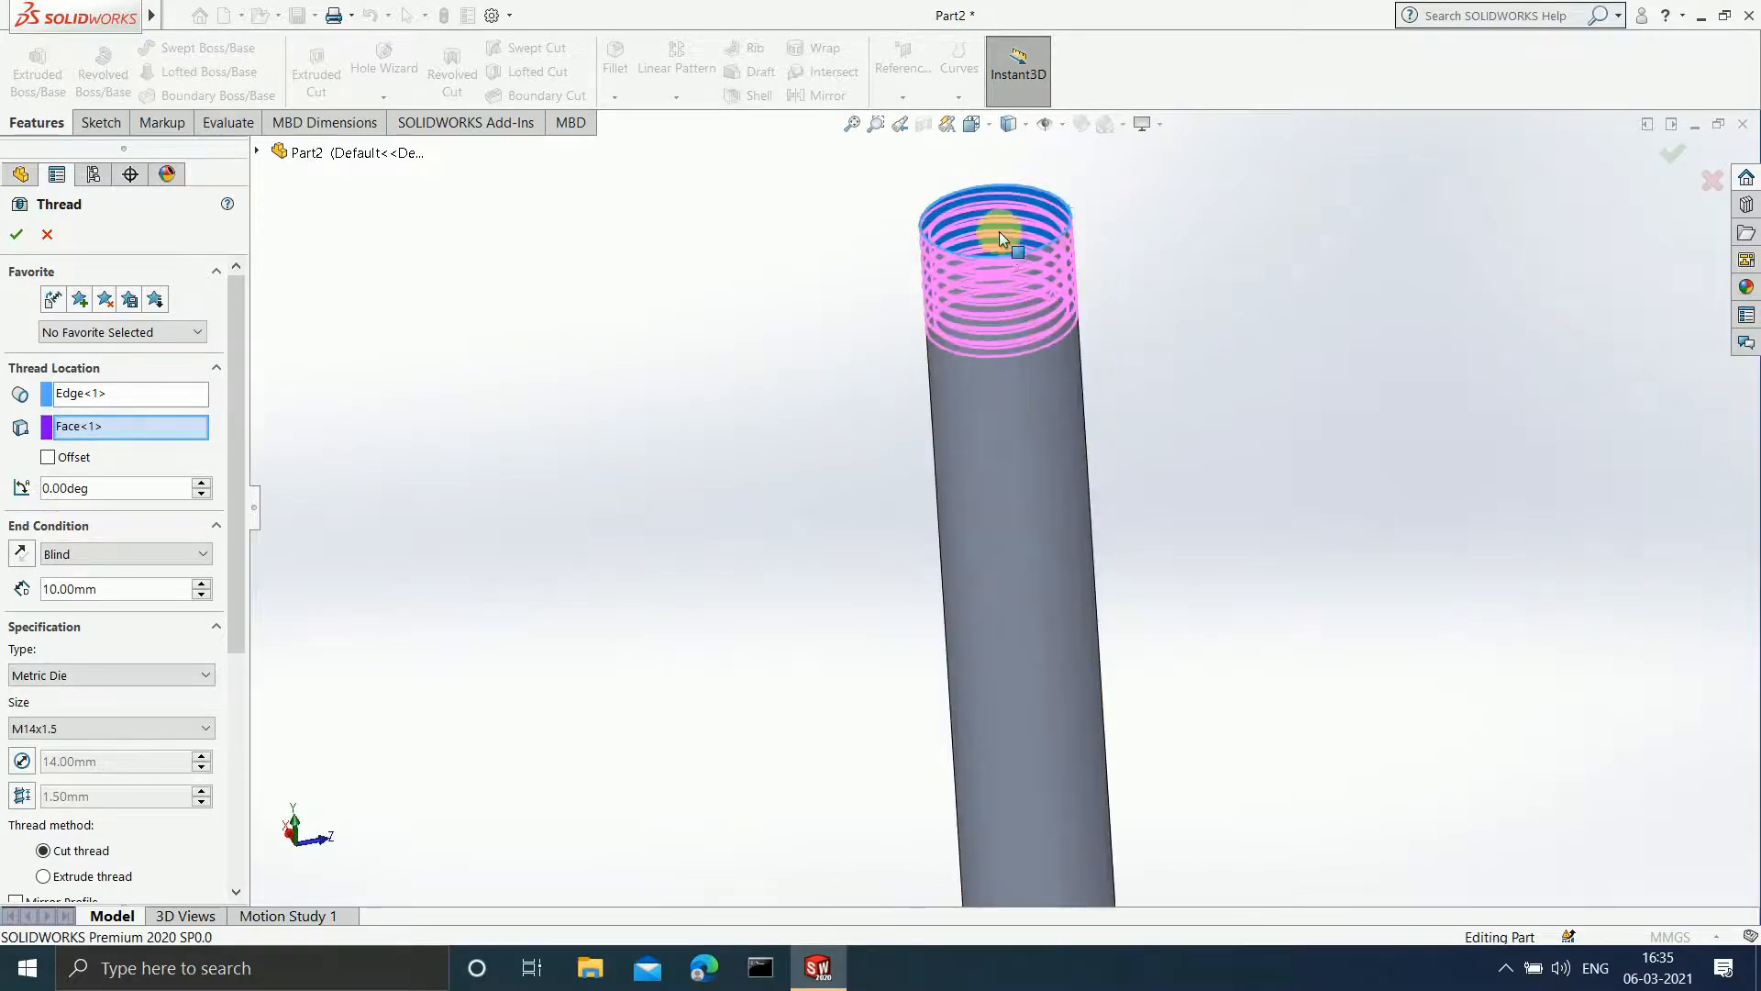
- Try the cylinder's lower end face as the thread's start location and switch back to the upper end face
scroll(1042, 683, up, 2)
scroll(1014, 702, up, 2)
middle_drag(1015, 712, 999, 314)
click(1005, 653)
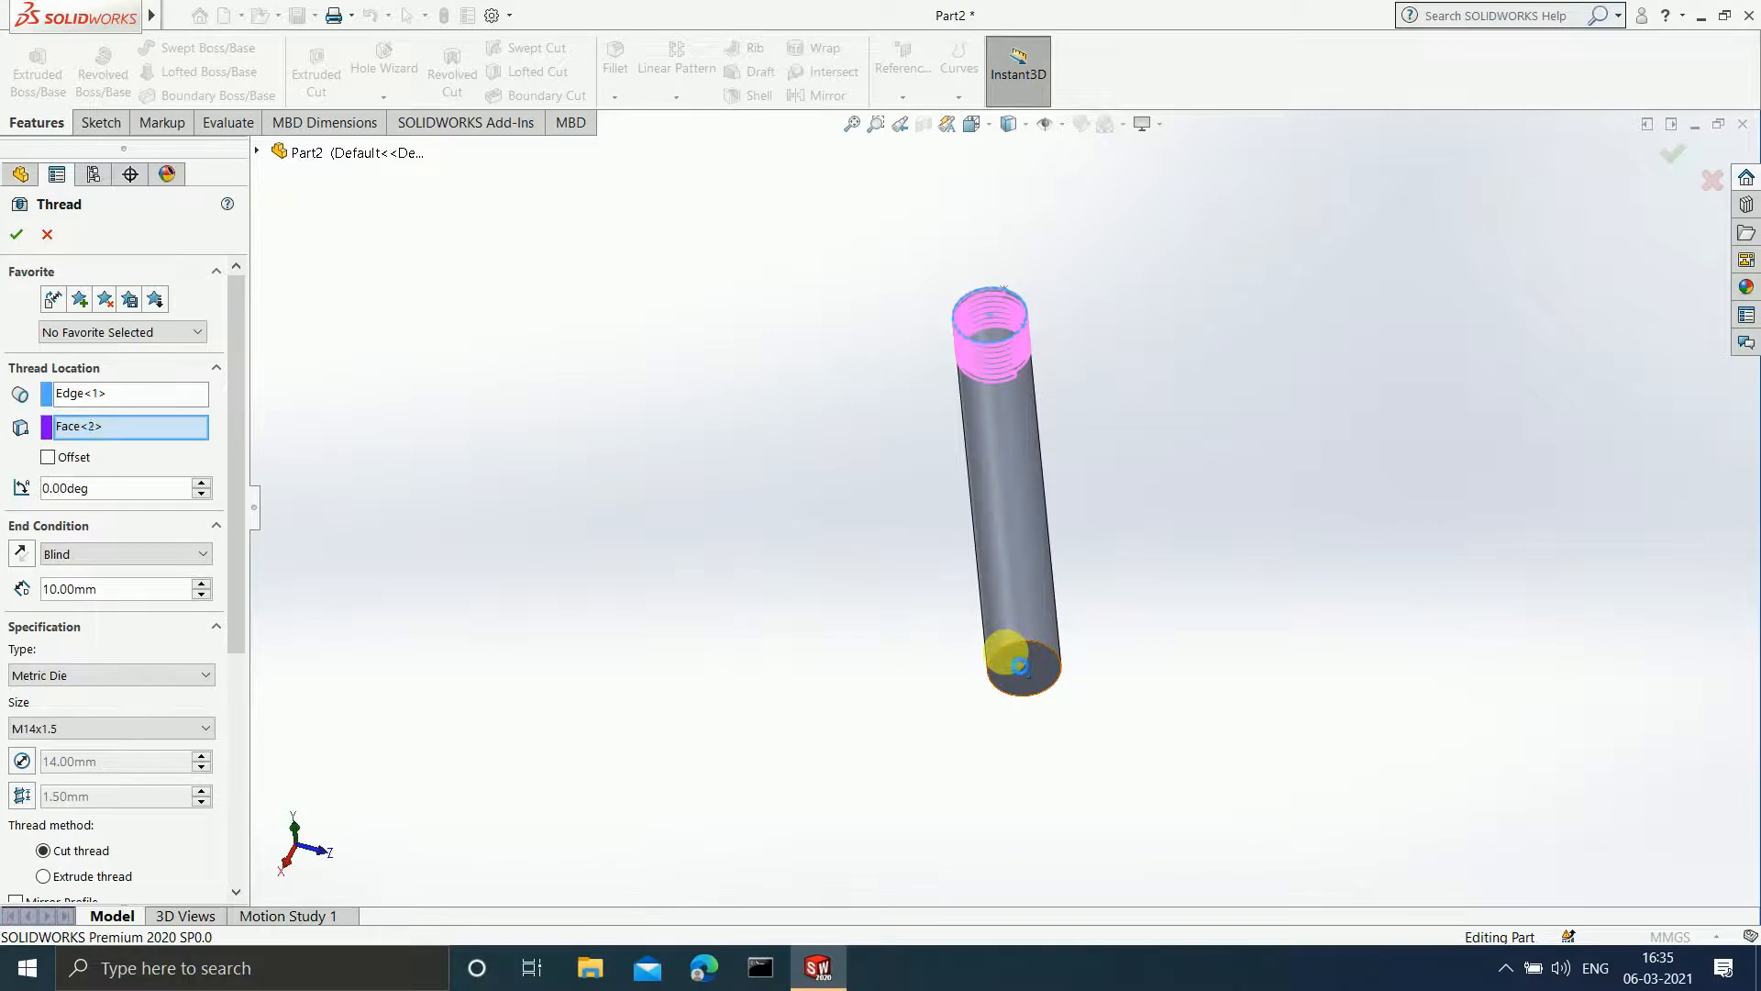
middle_drag(1124, 585, 1112, 838)
middle_drag(1070, 349, 1021, 307)
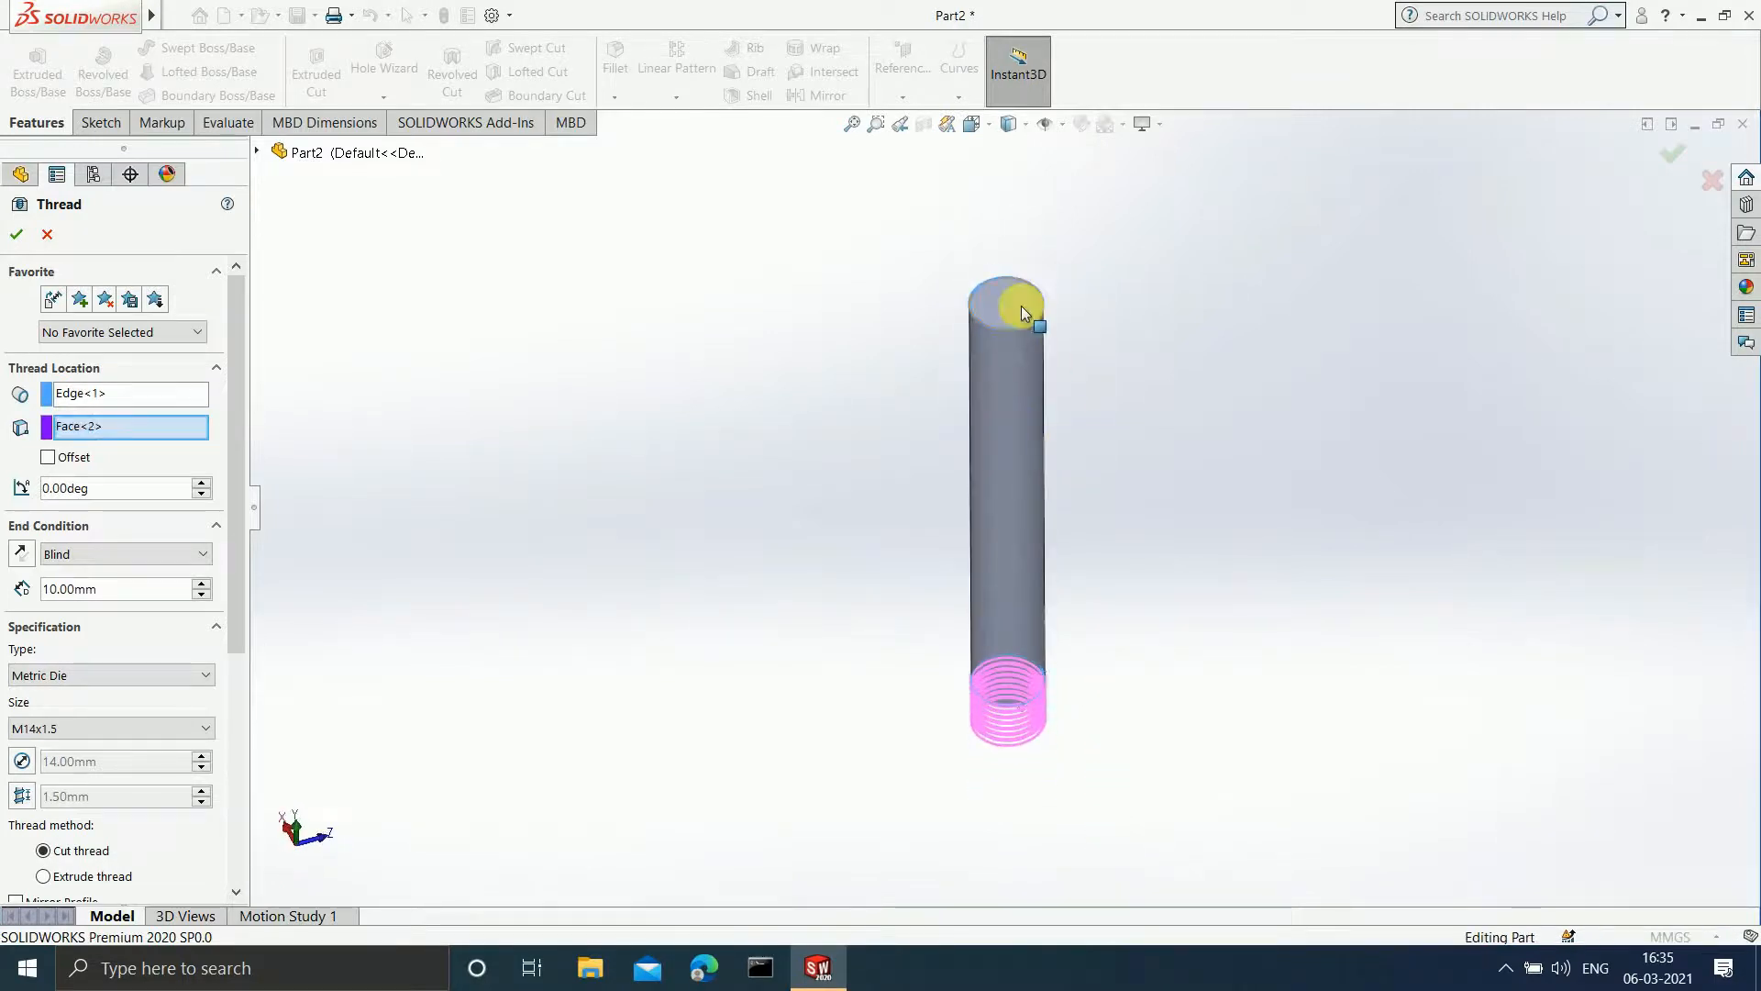
click(1021, 305)
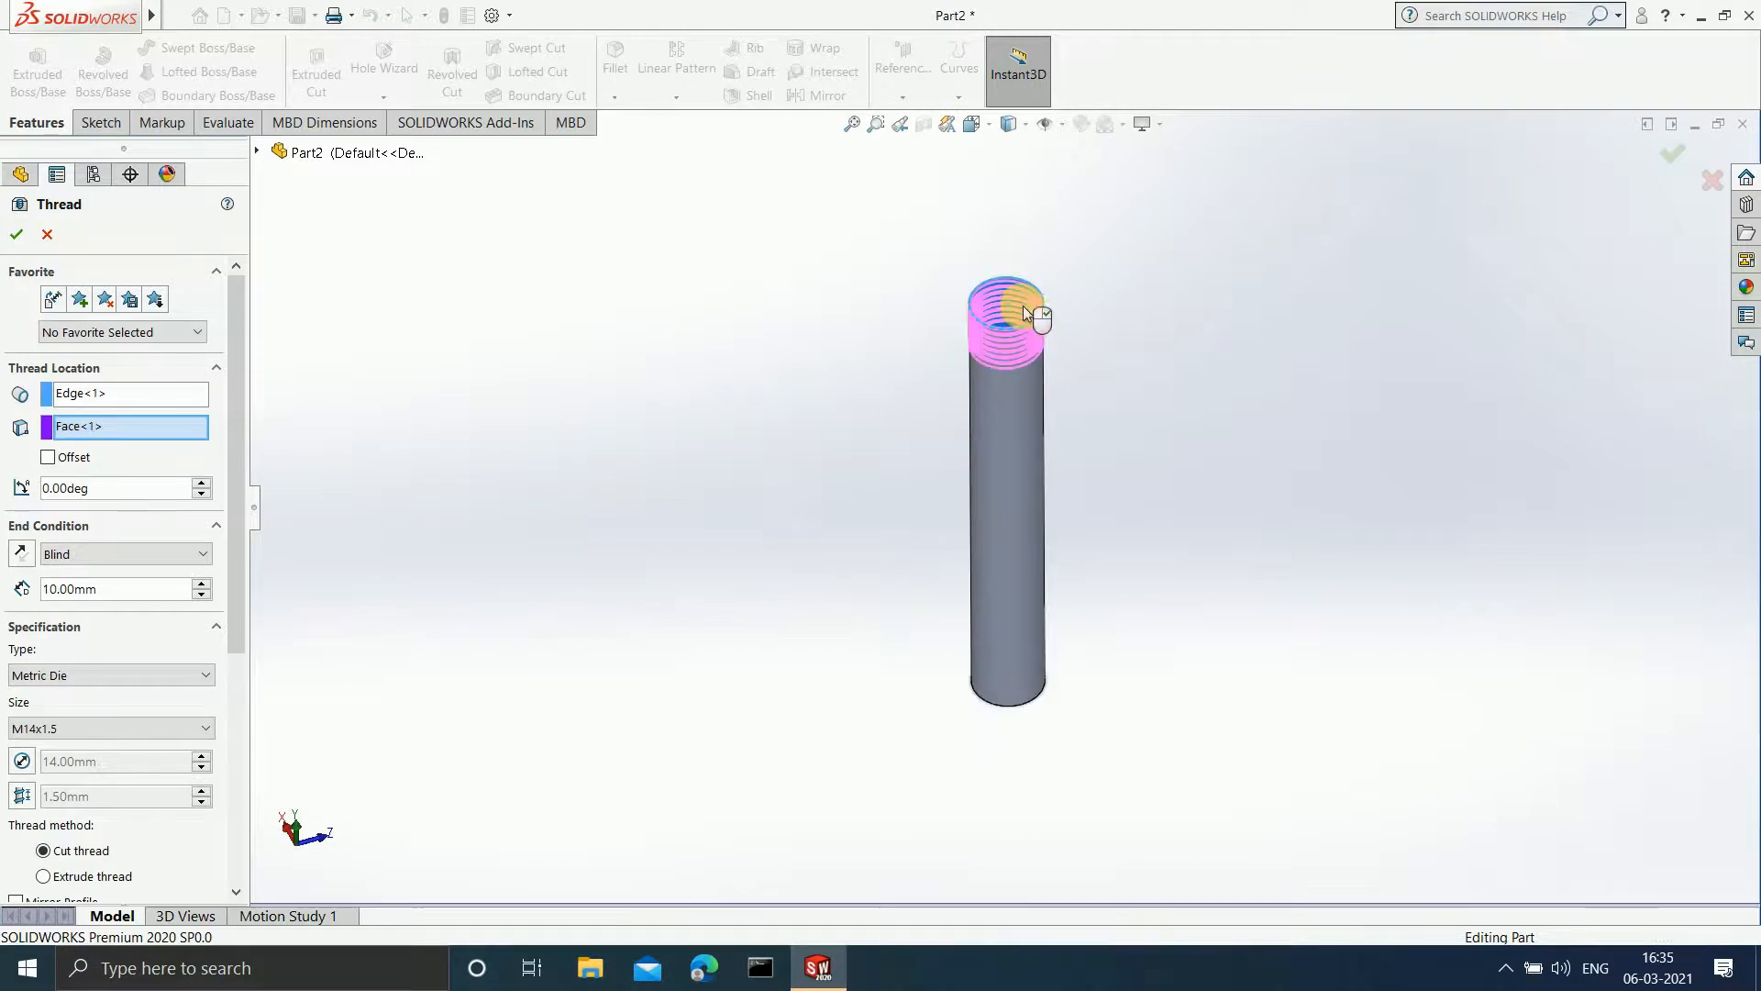
- Set the thread's end condition to Blind with a depth of 20 mm
scroll(1031, 454, down, 2)
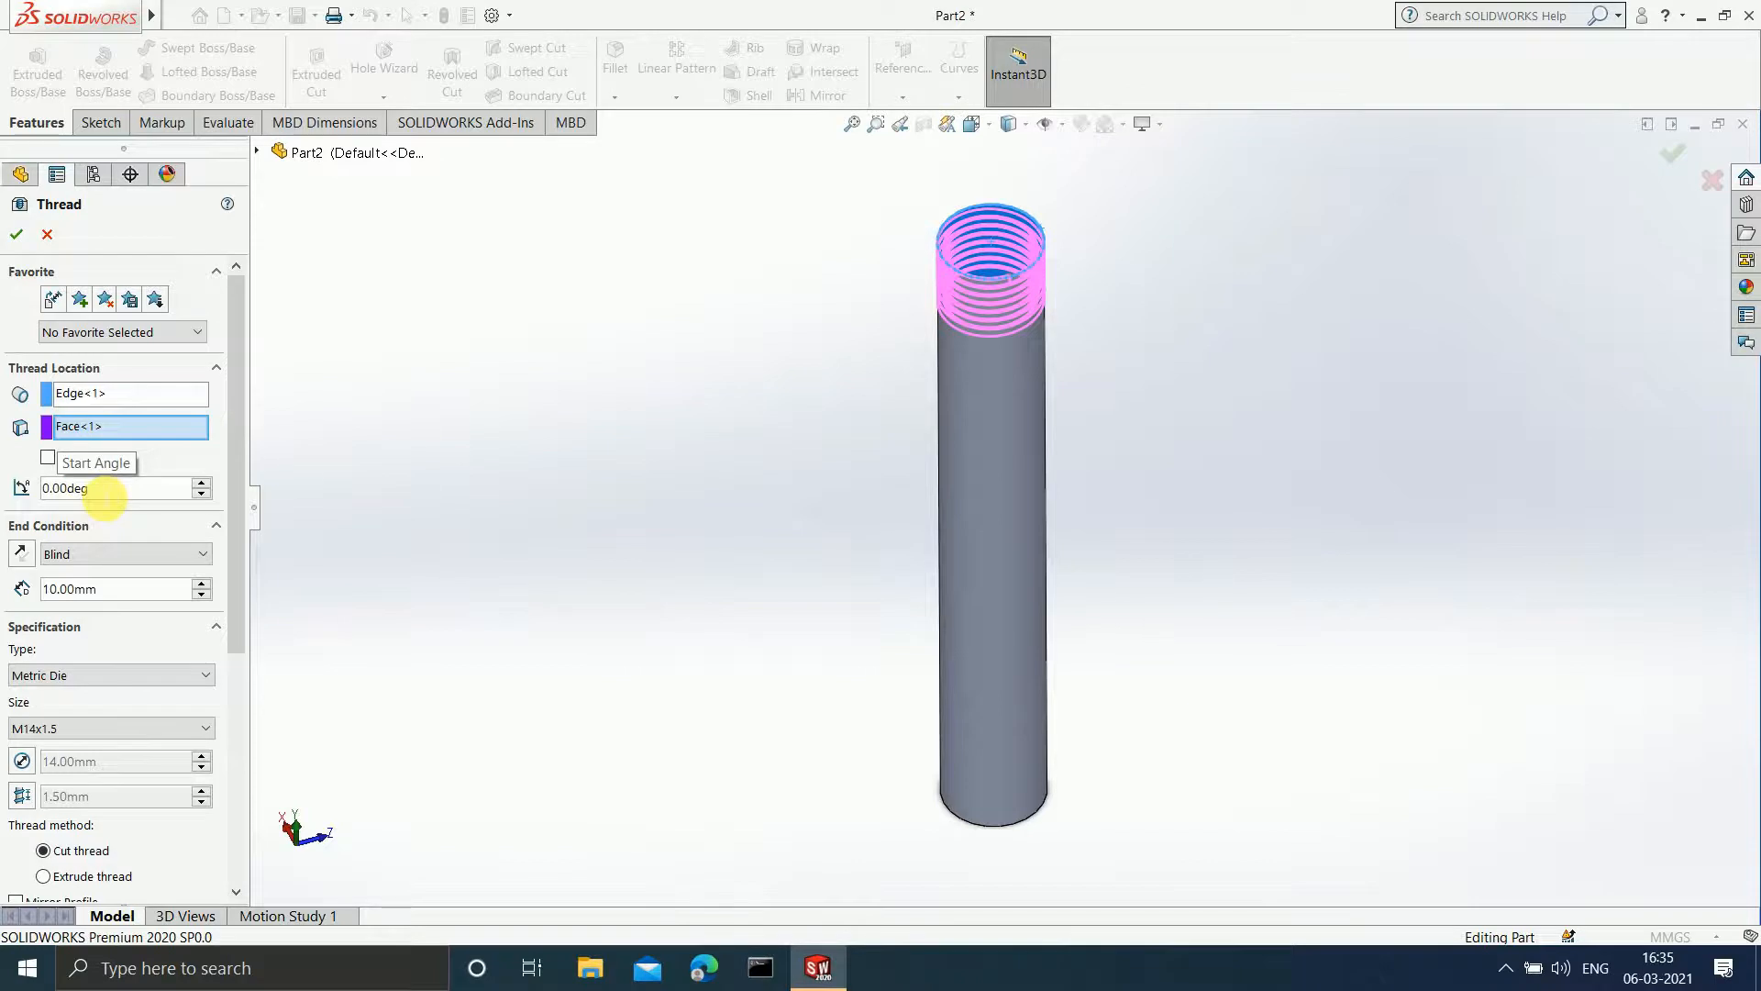
click(104, 495)
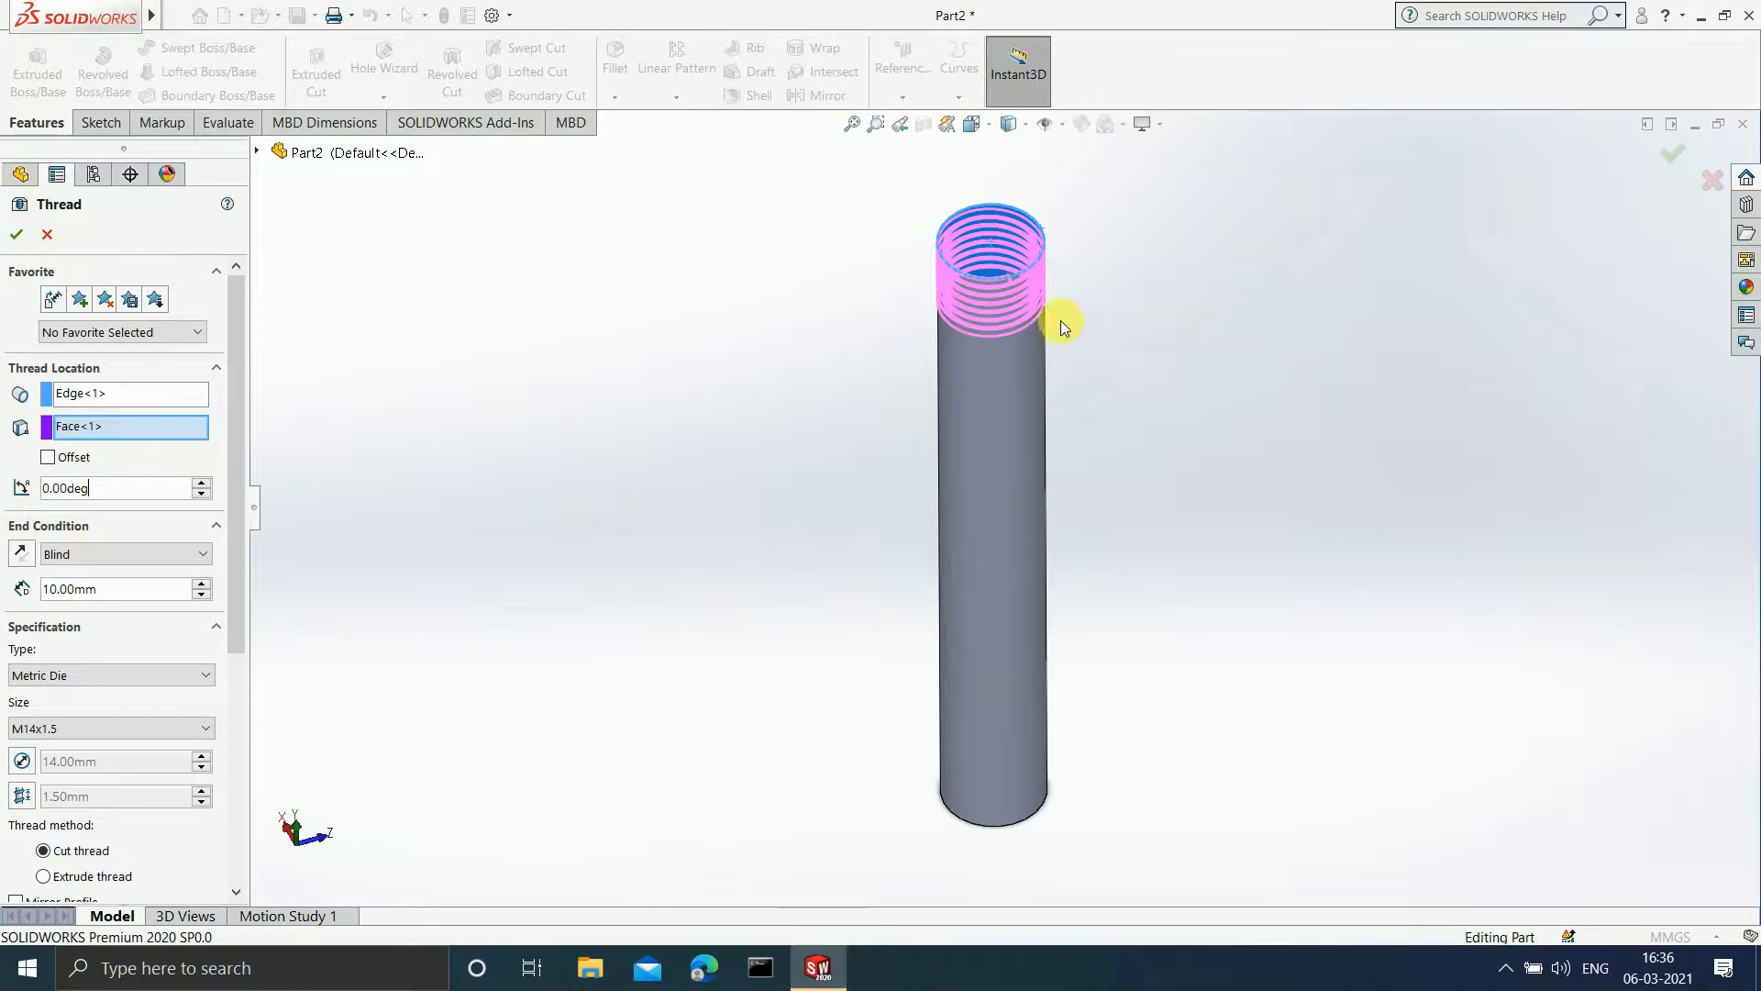
scroll(1055, 369, down, 2)
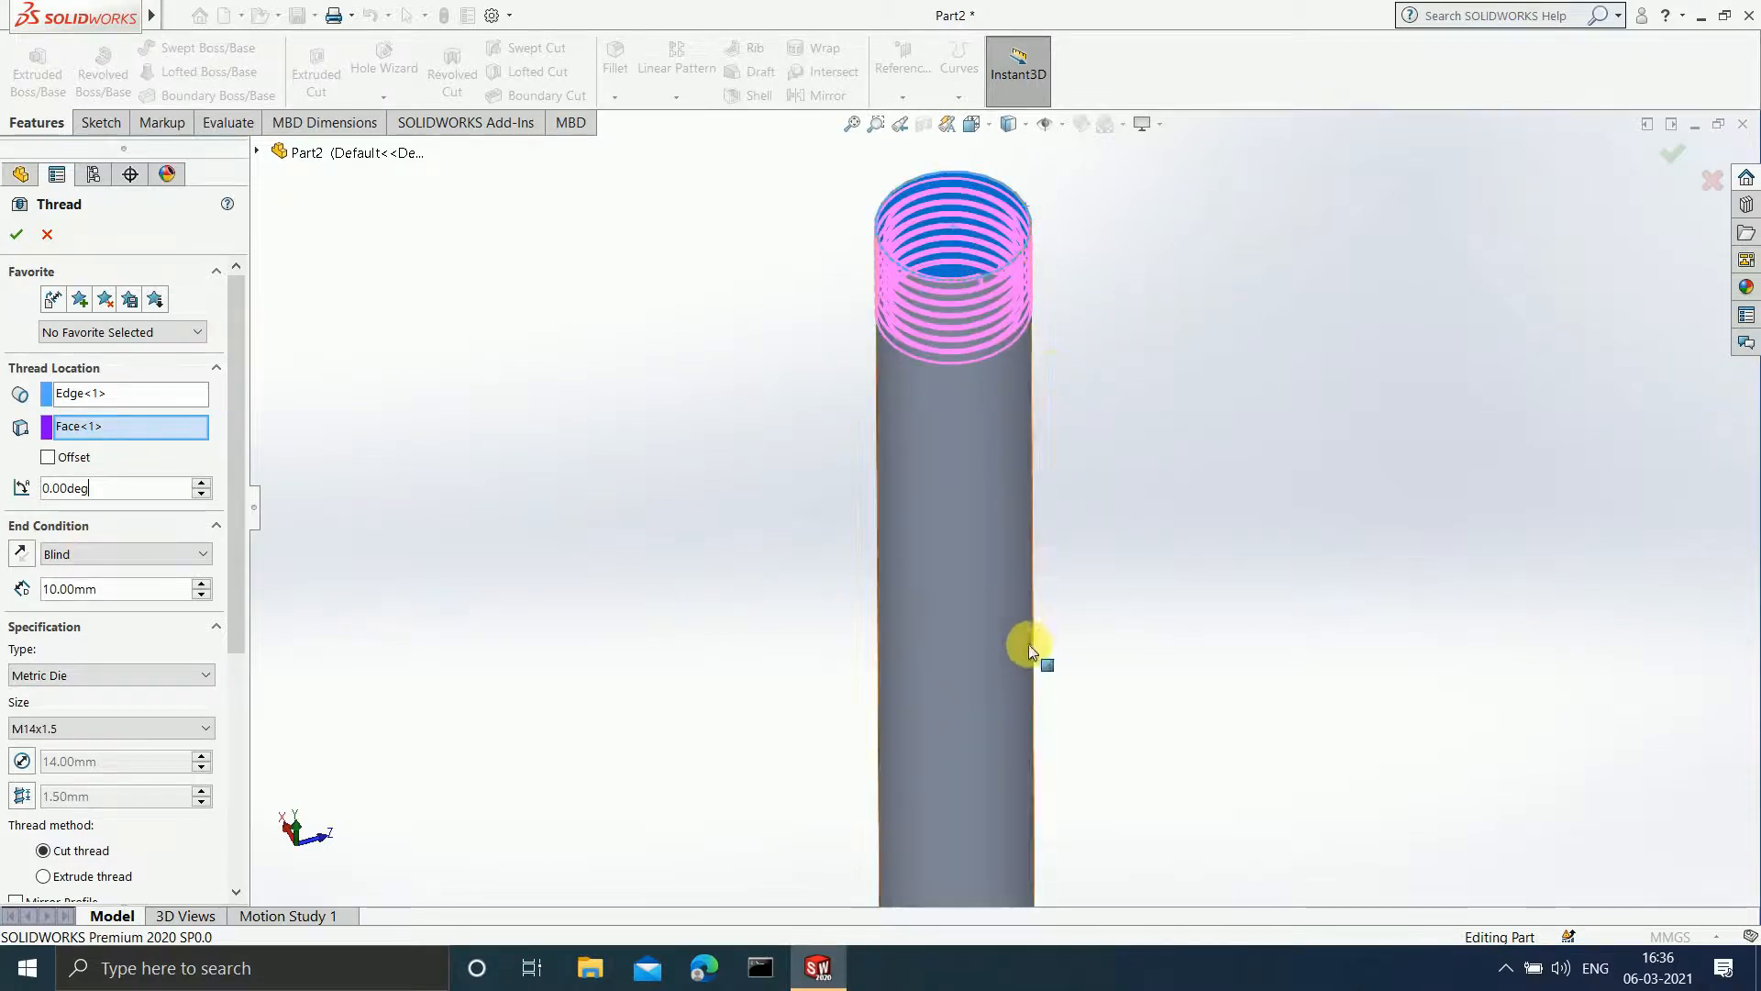
click(167, 554)
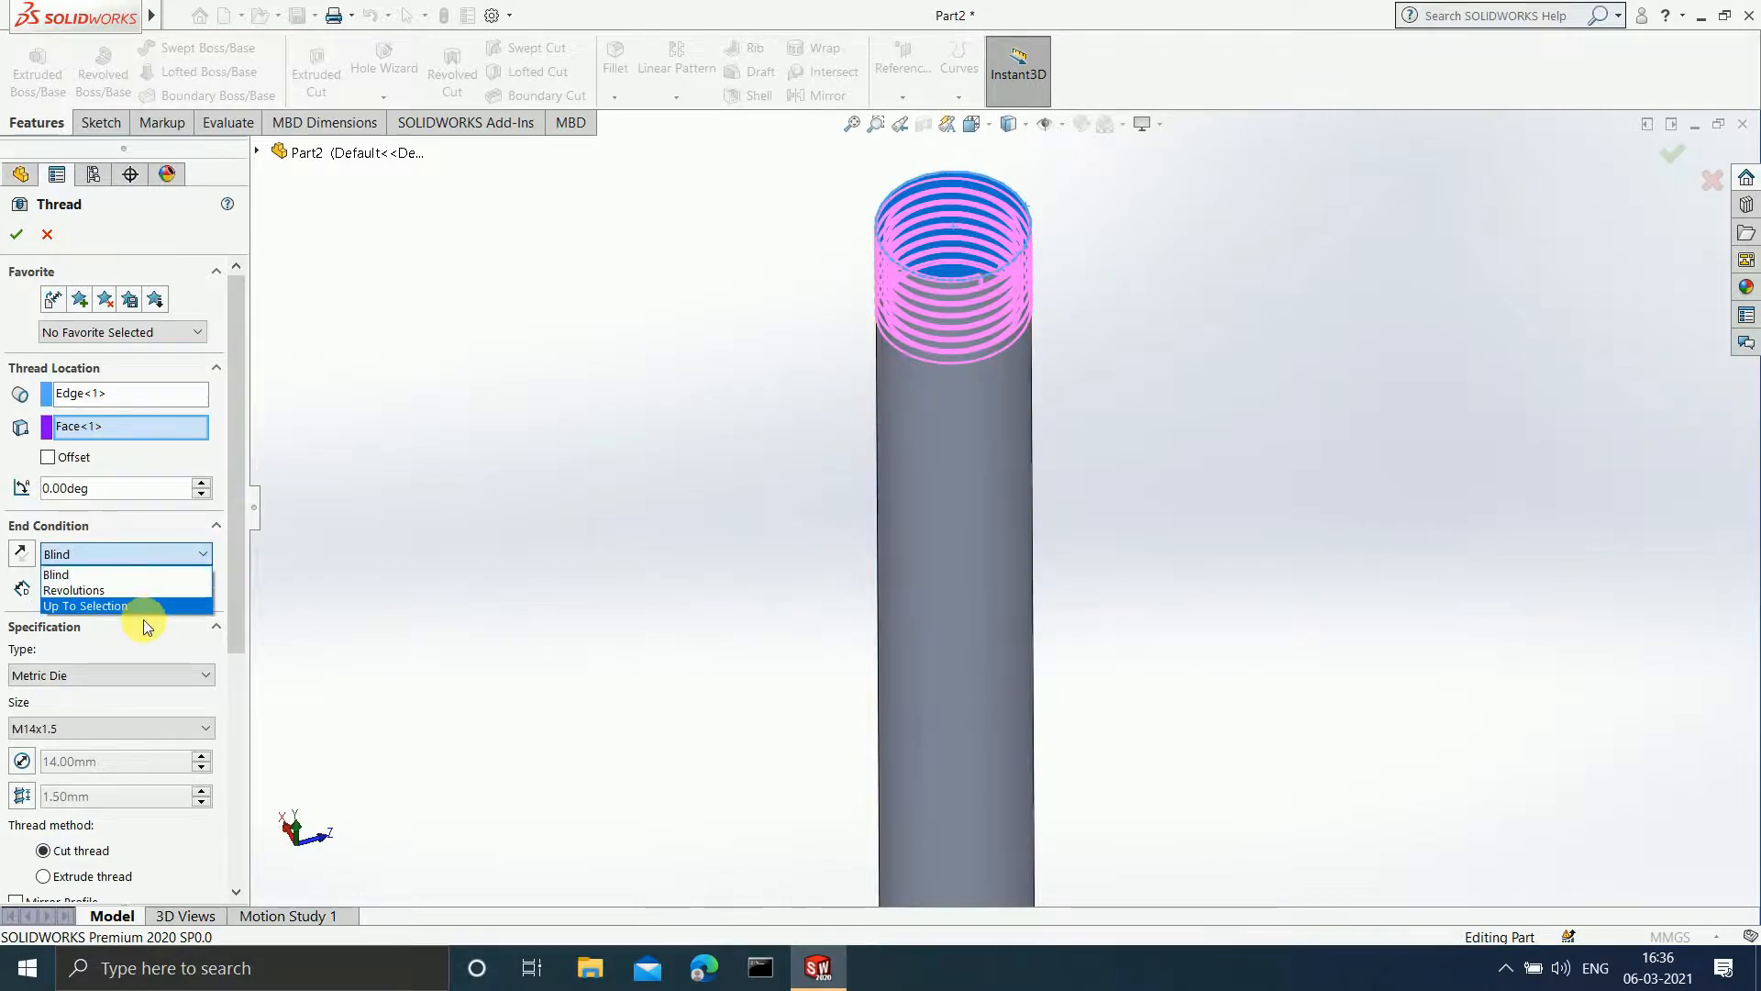
click(143, 576)
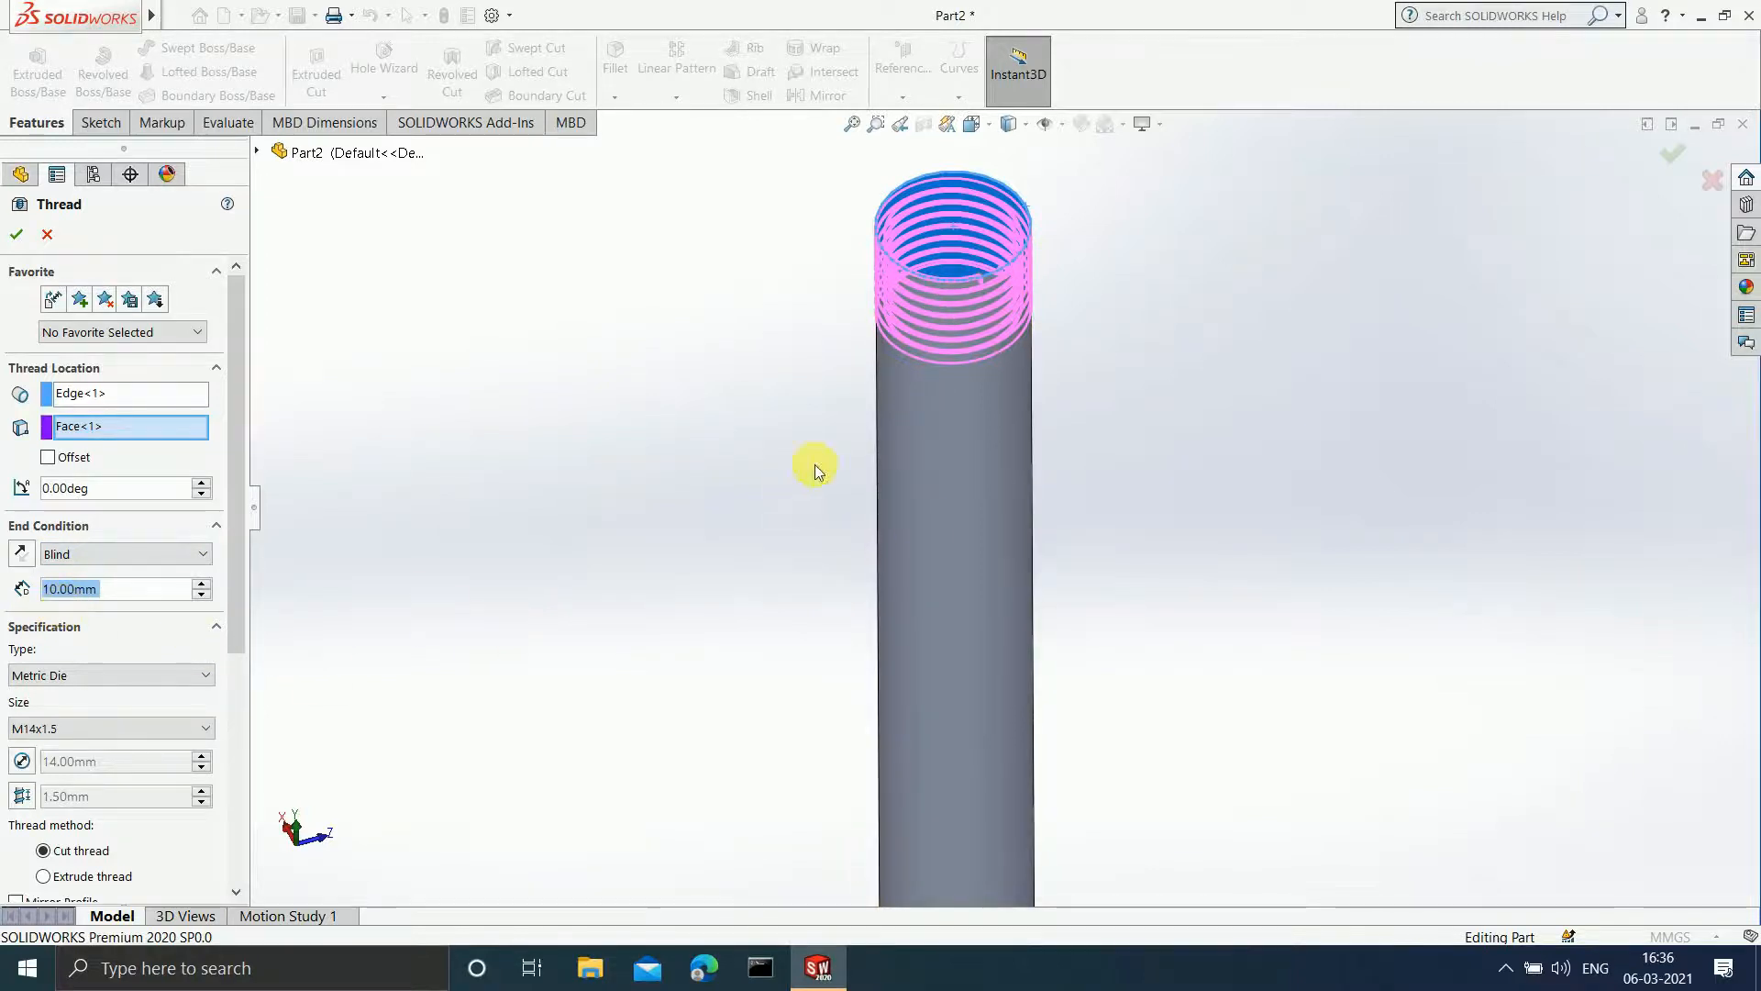
middle_drag(998, 484, 1001, 438)
double_click(126, 587)
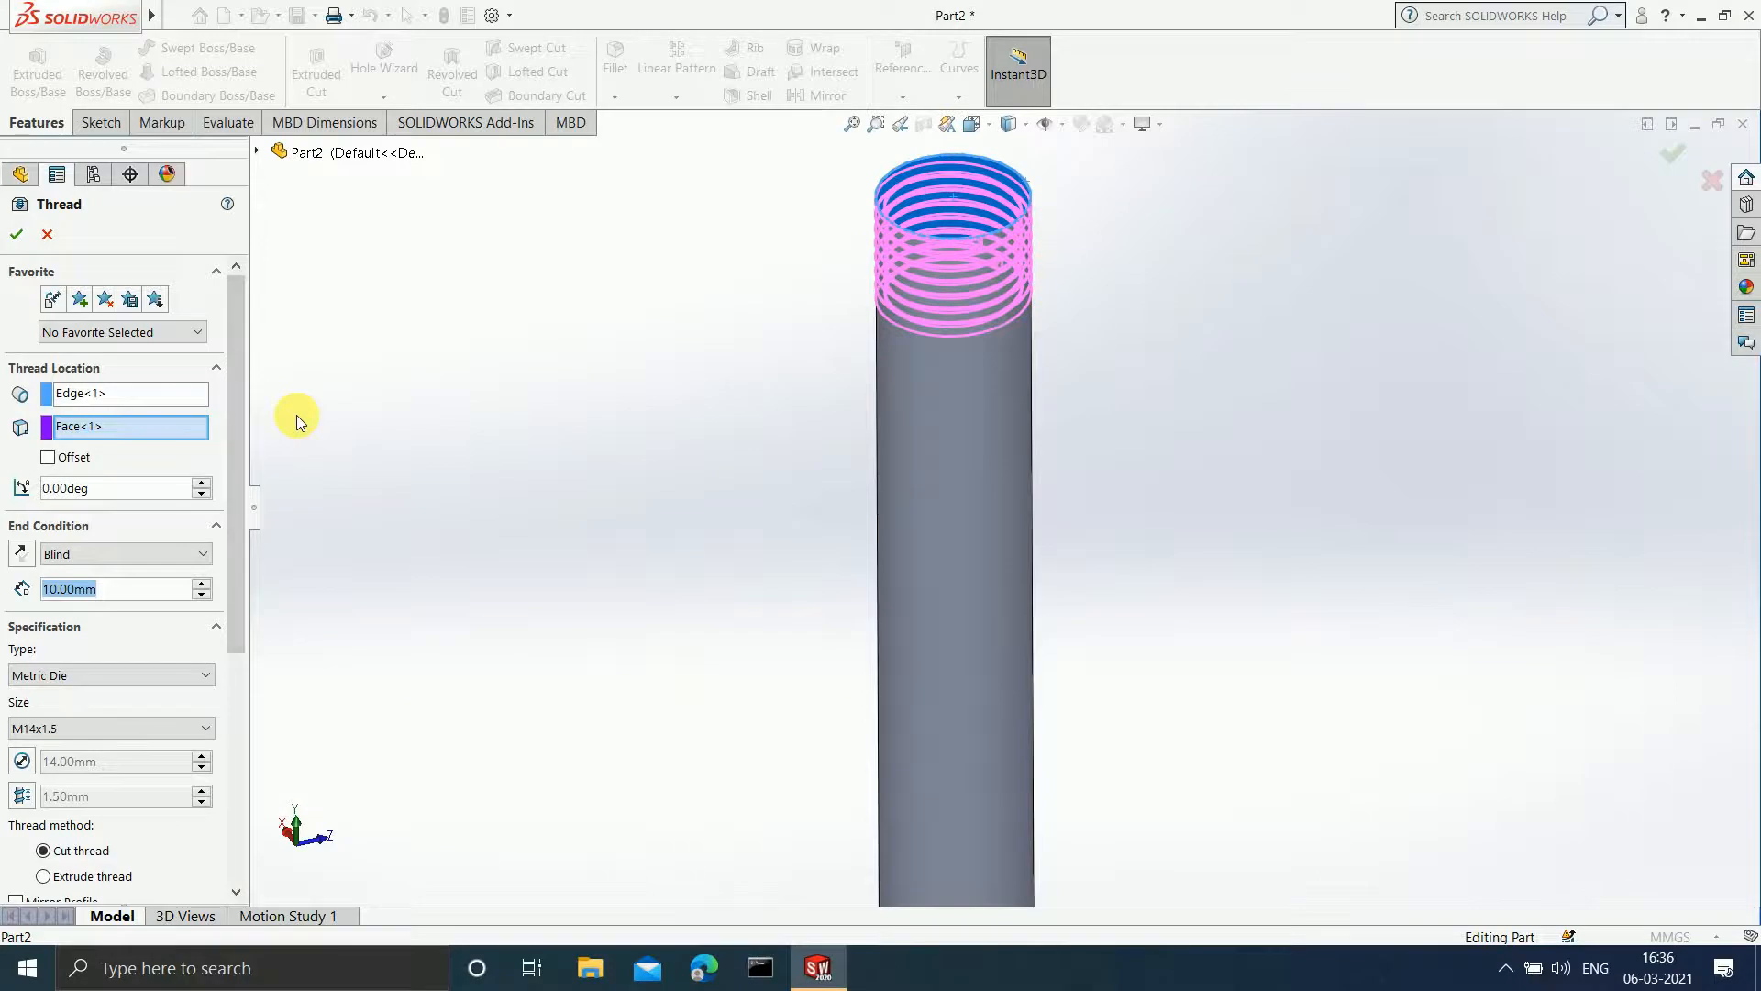
text(20)
key(Return)
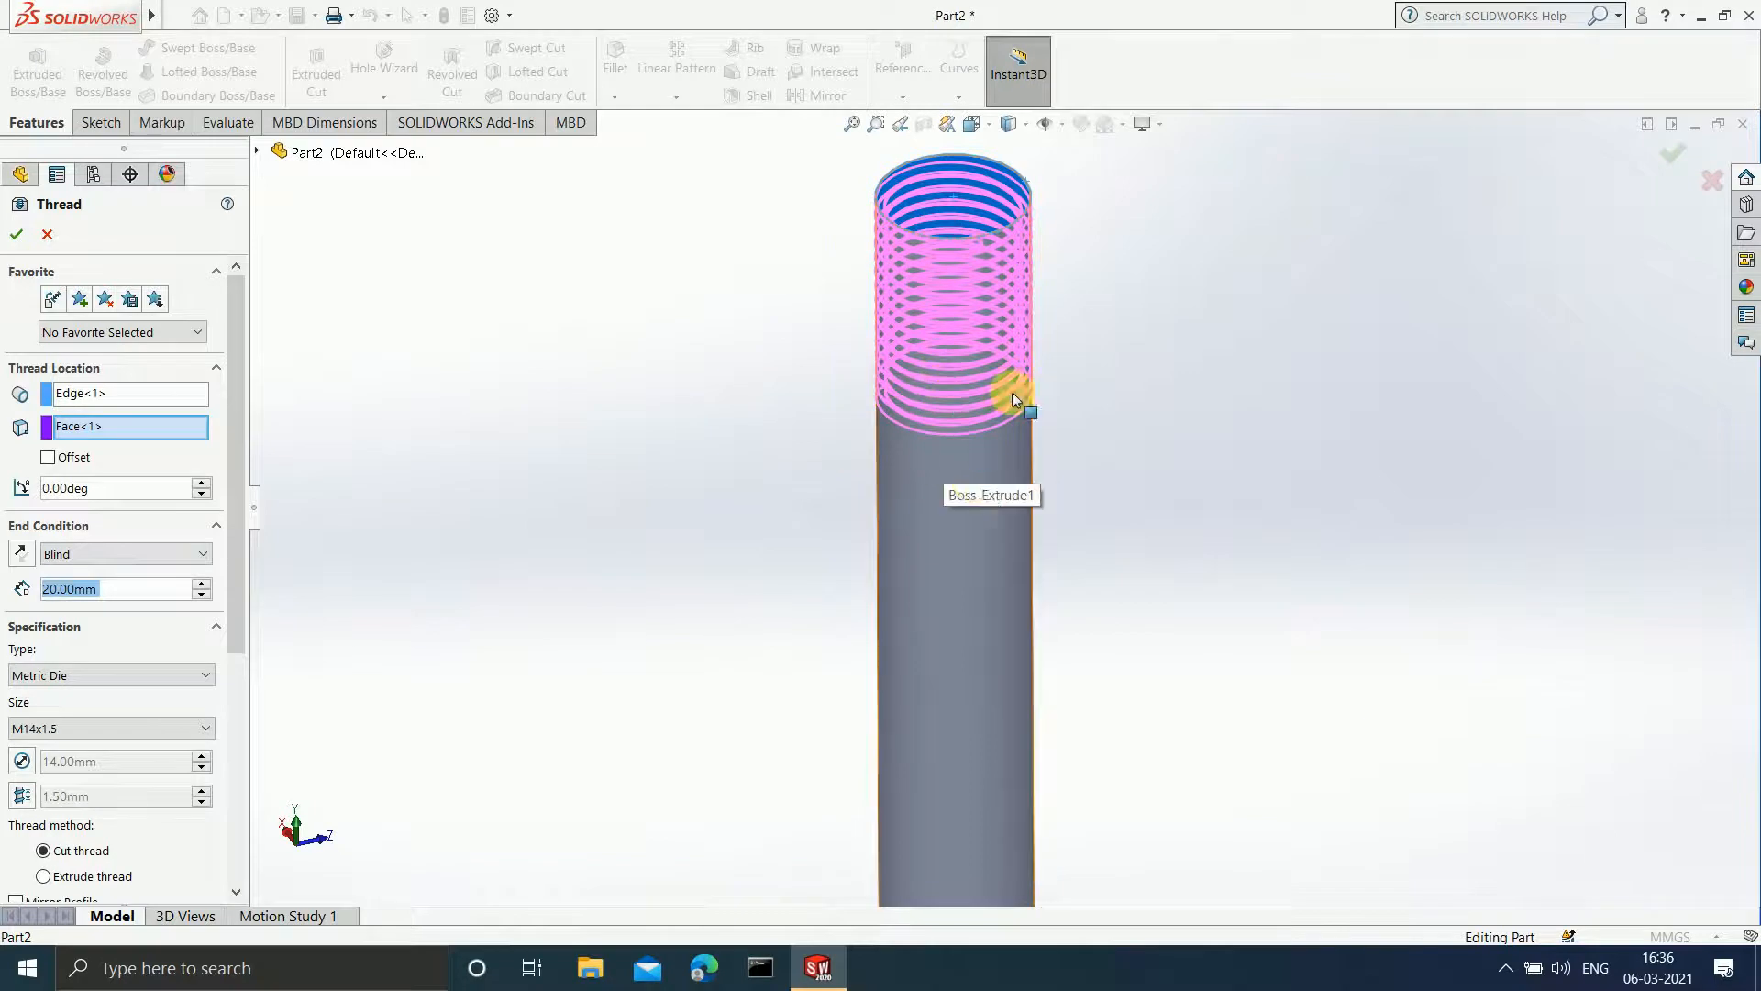
- Change the thread's end condition to Revolutions and set it to 10 revolutions
mouse_move(884, 529)
middle_down()
mouse_move(874, 502)
mouse_move(872, 530)
mouse_move(894, 506)
middle_up()
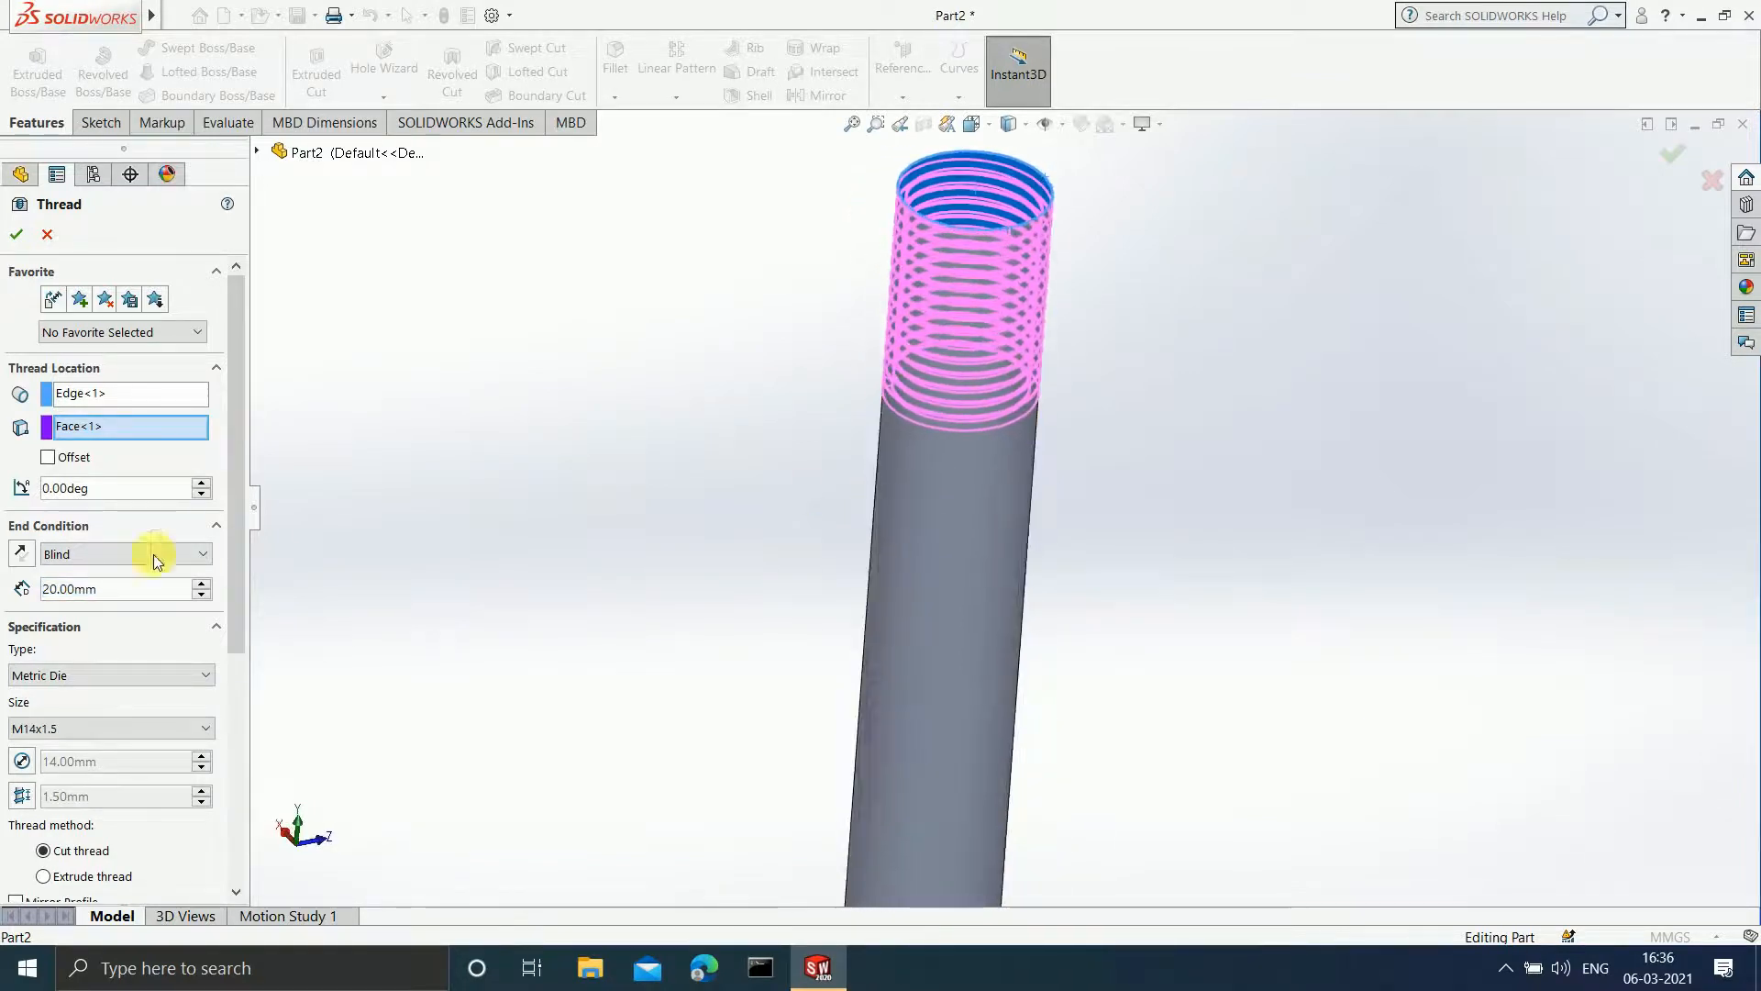
click(110, 555)
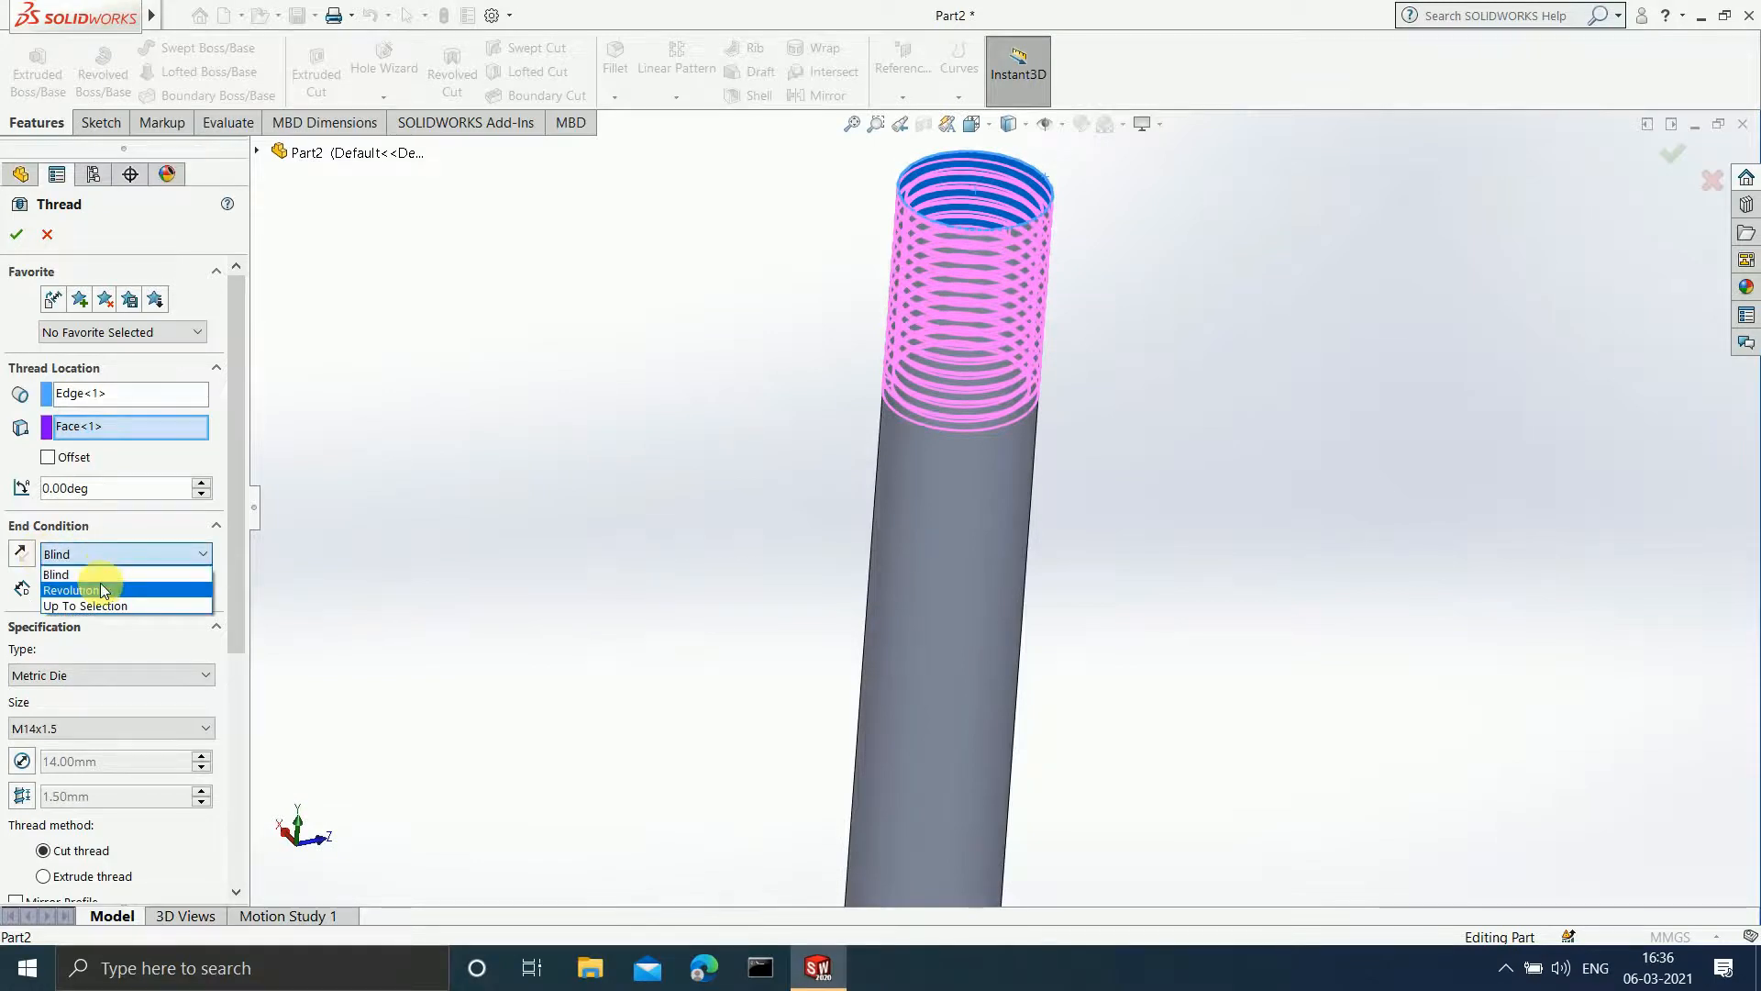
click(101, 589)
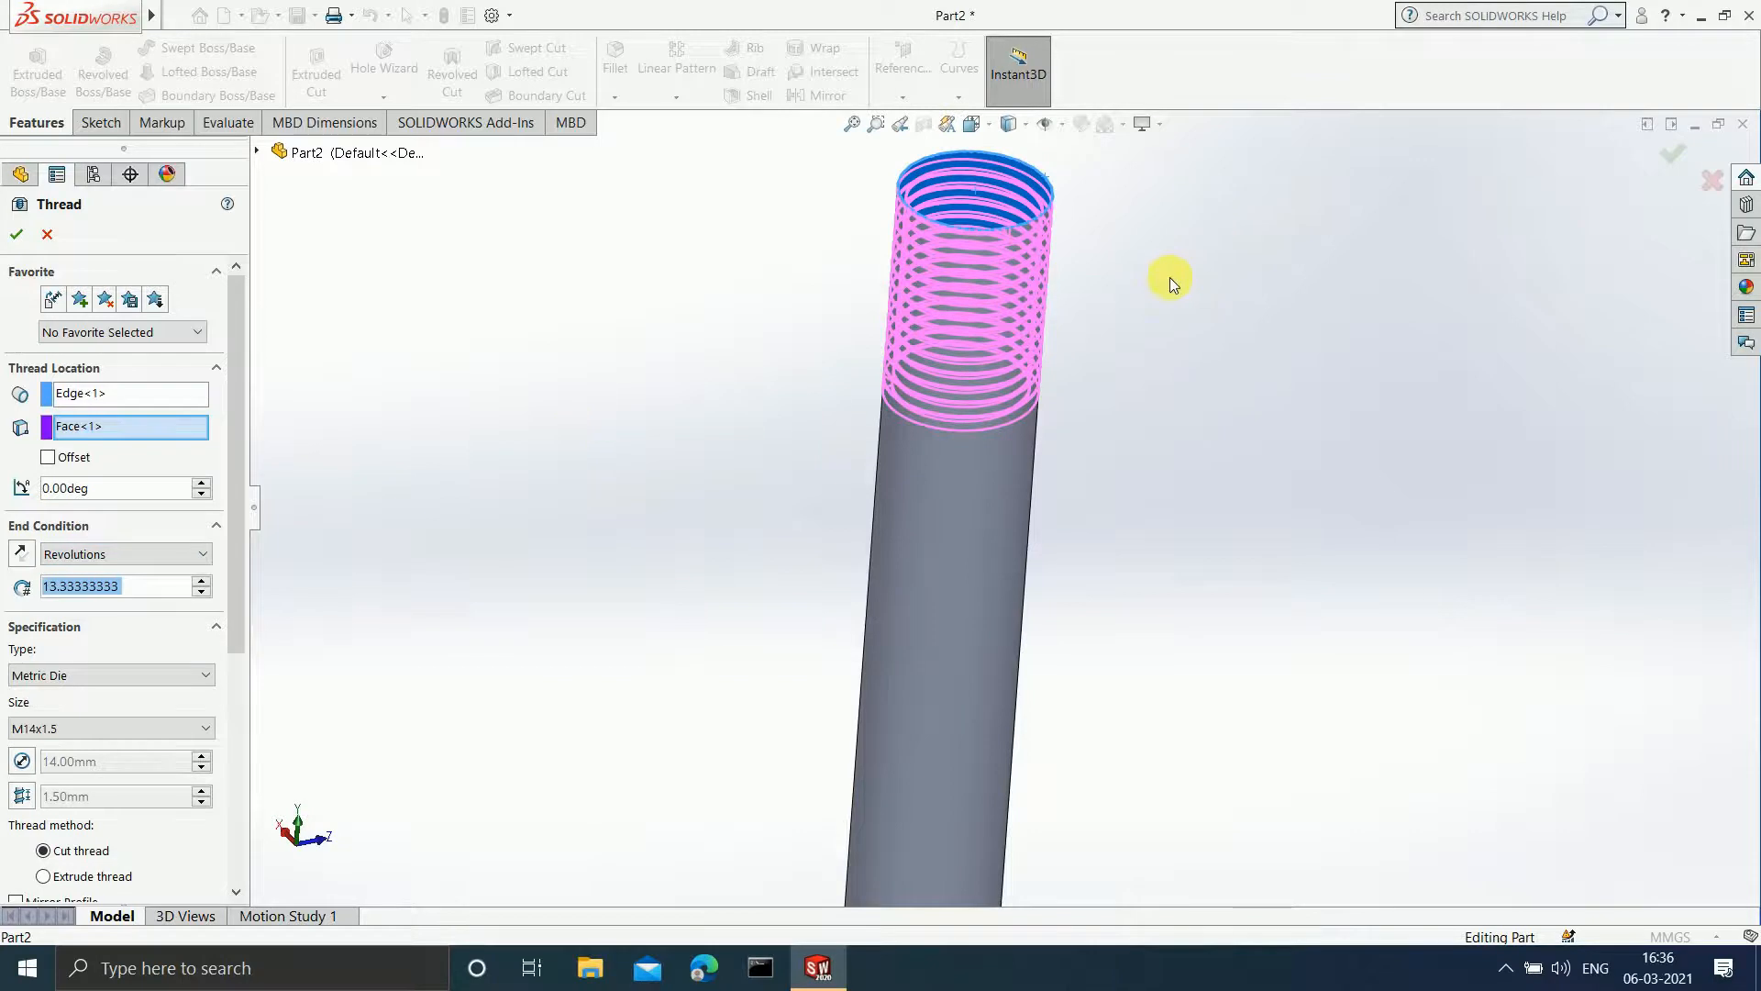
mouse_move(1141, 315)
middle_down()
mouse_move(1116, 334)
mouse_move(1137, 336)
middle_up()
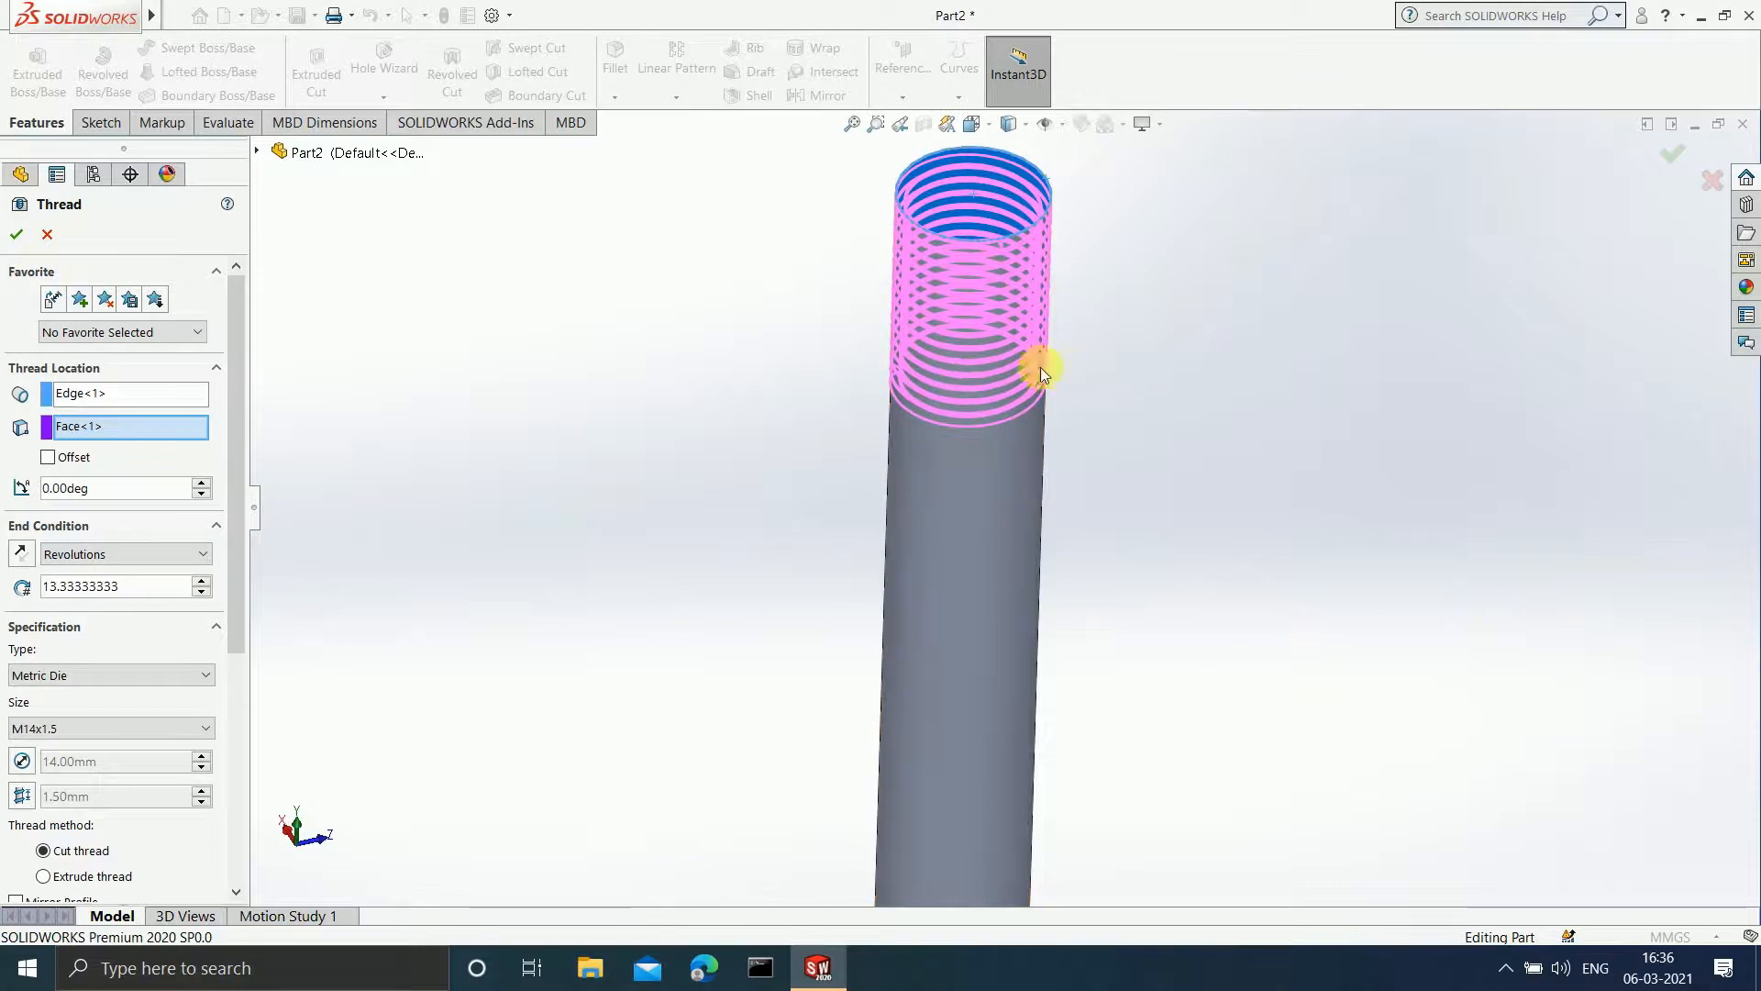
scroll(1027, 358, down, 1)
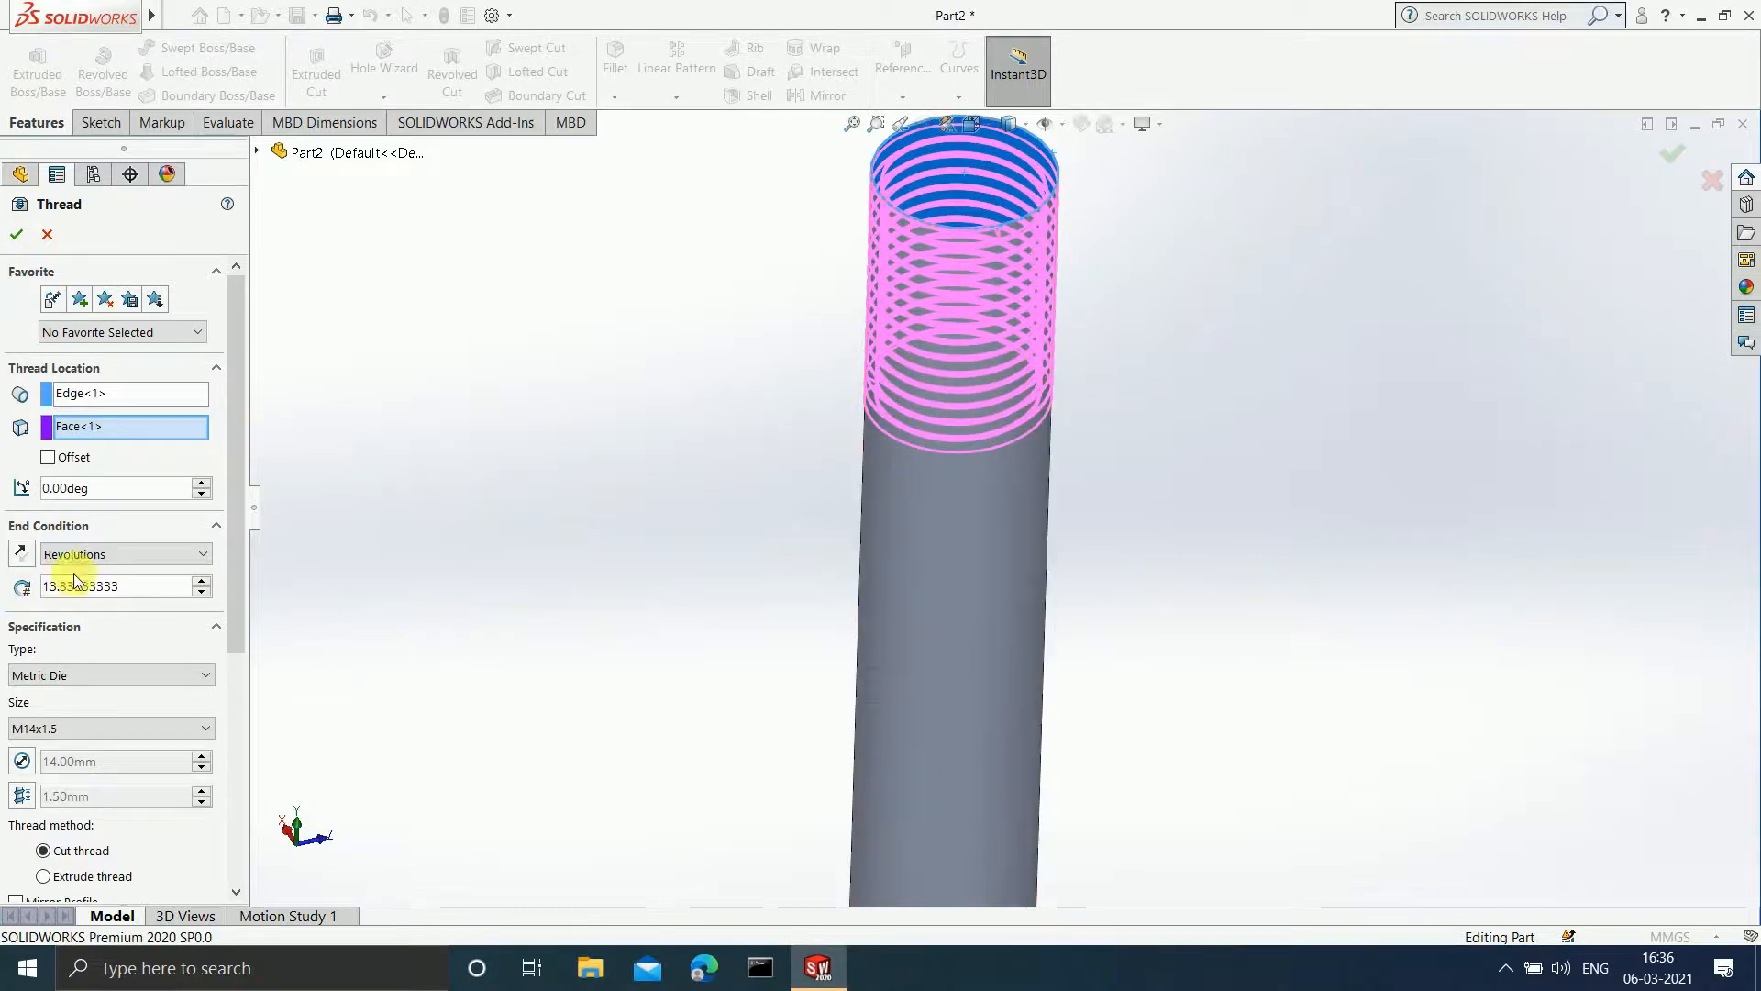
double_click(127, 589)
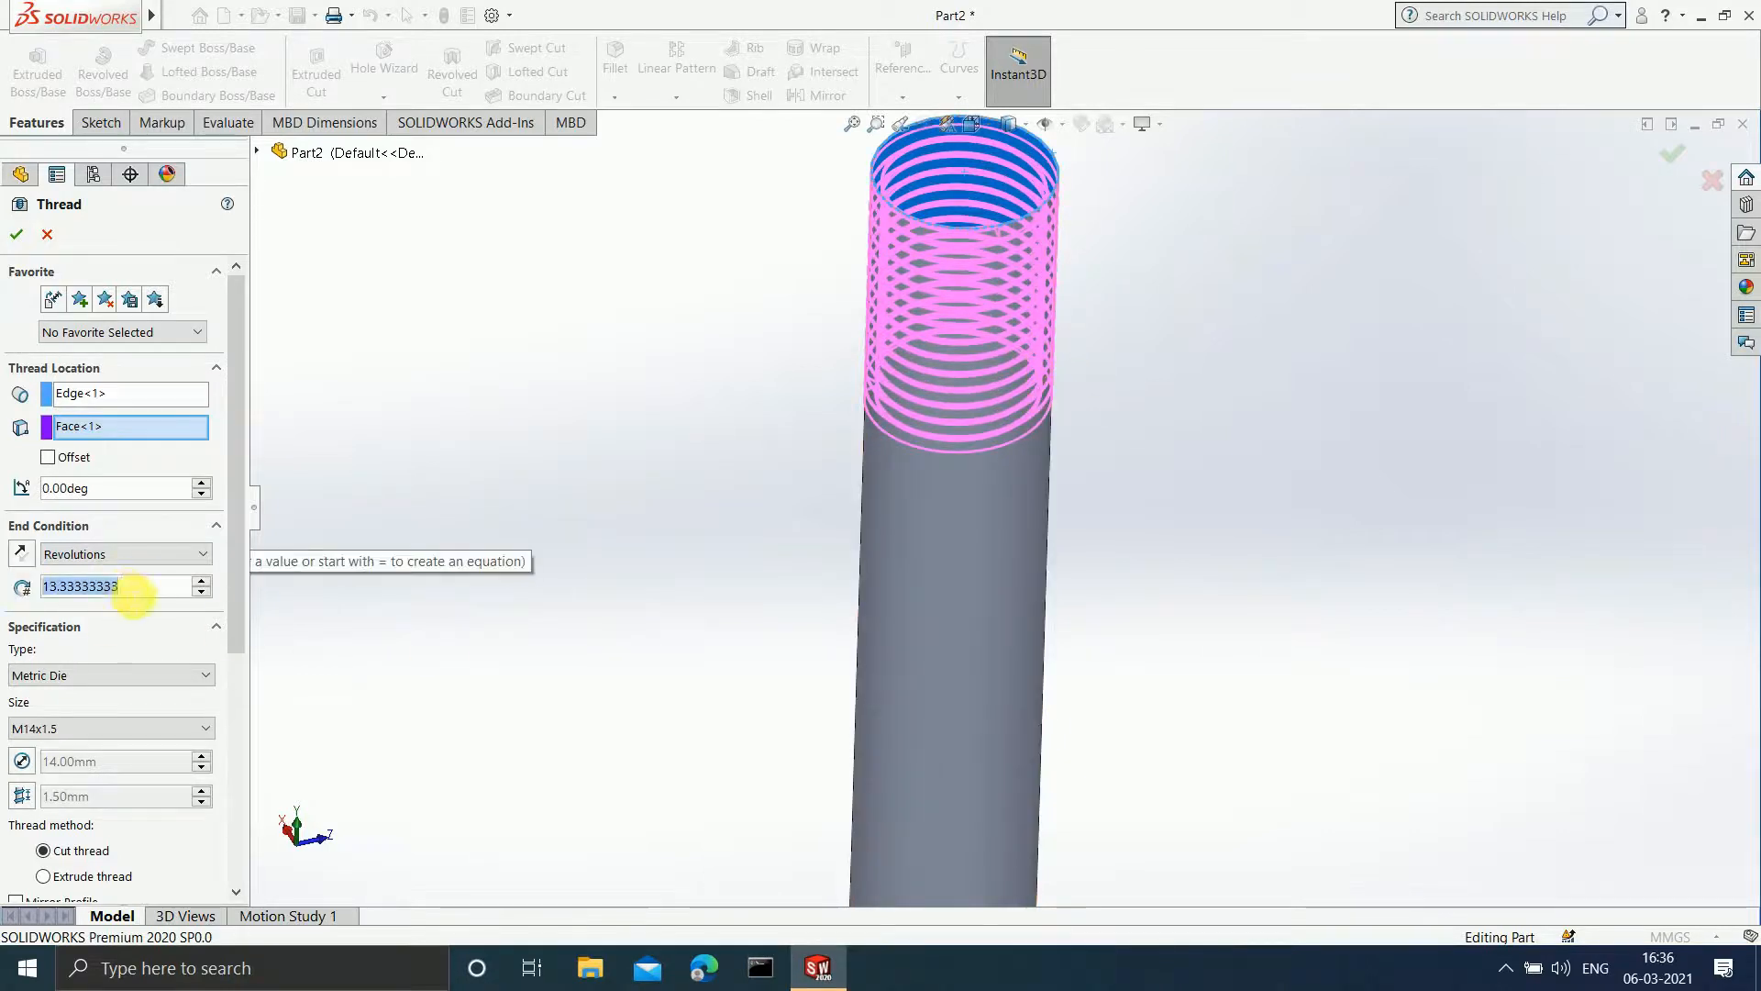
text(10)
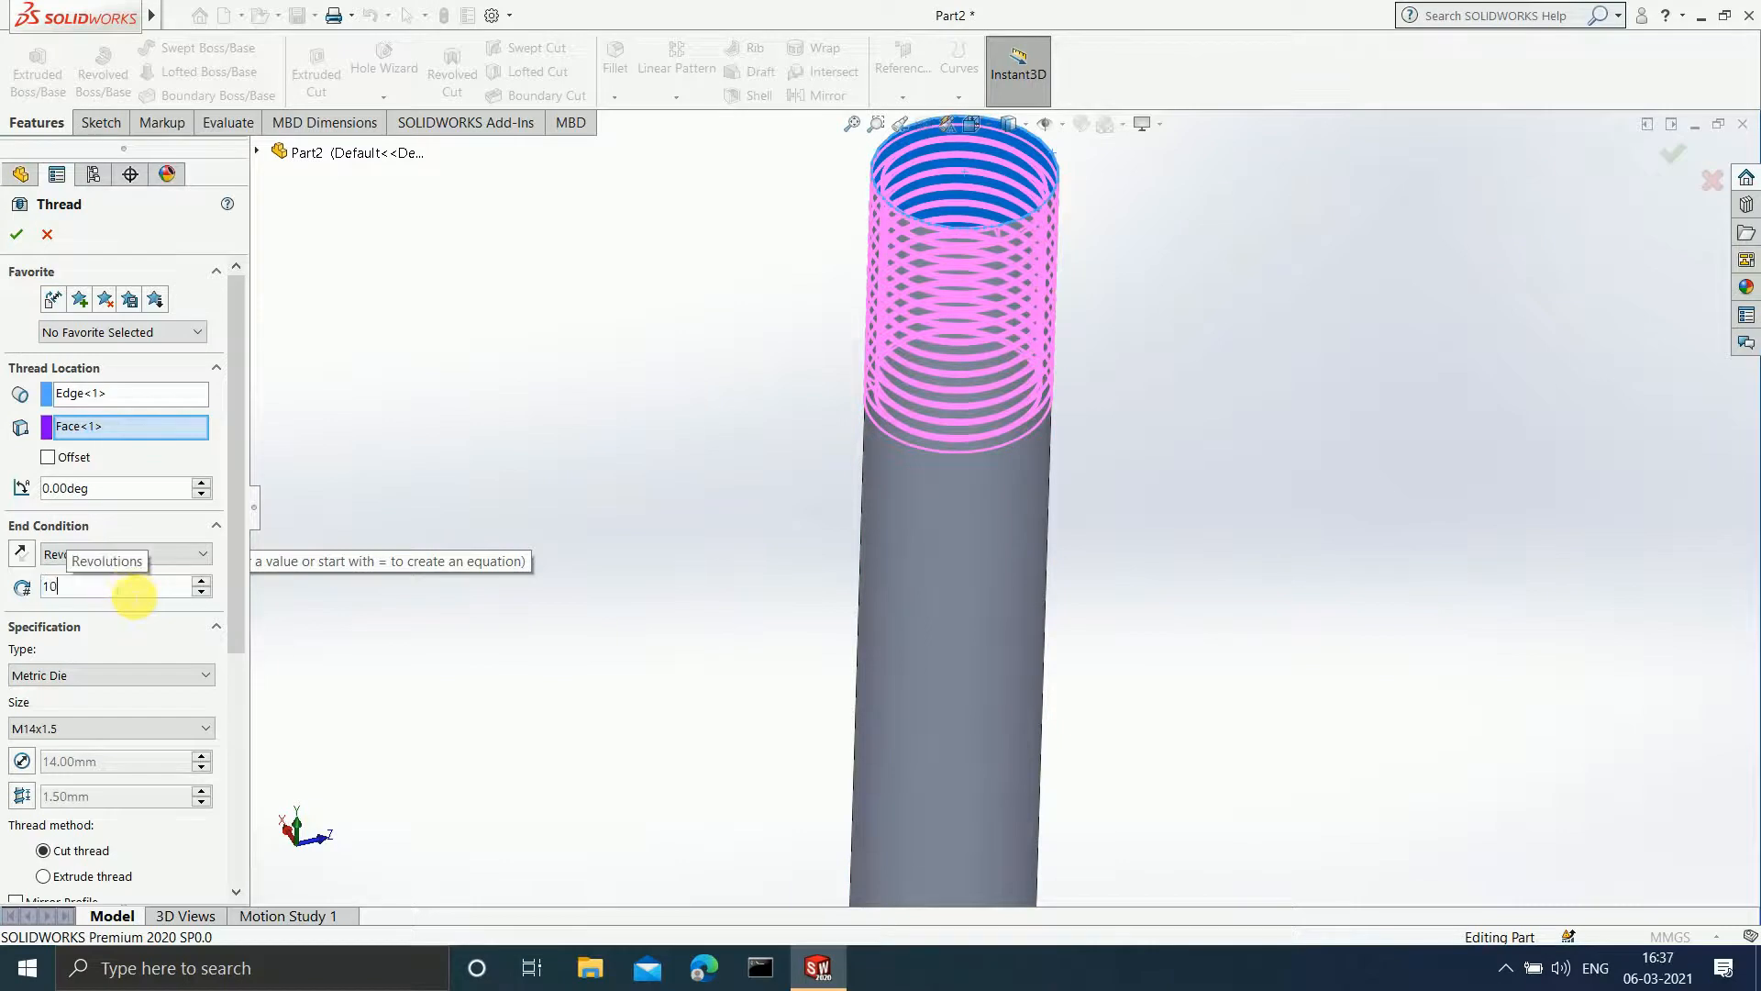
key(Return)
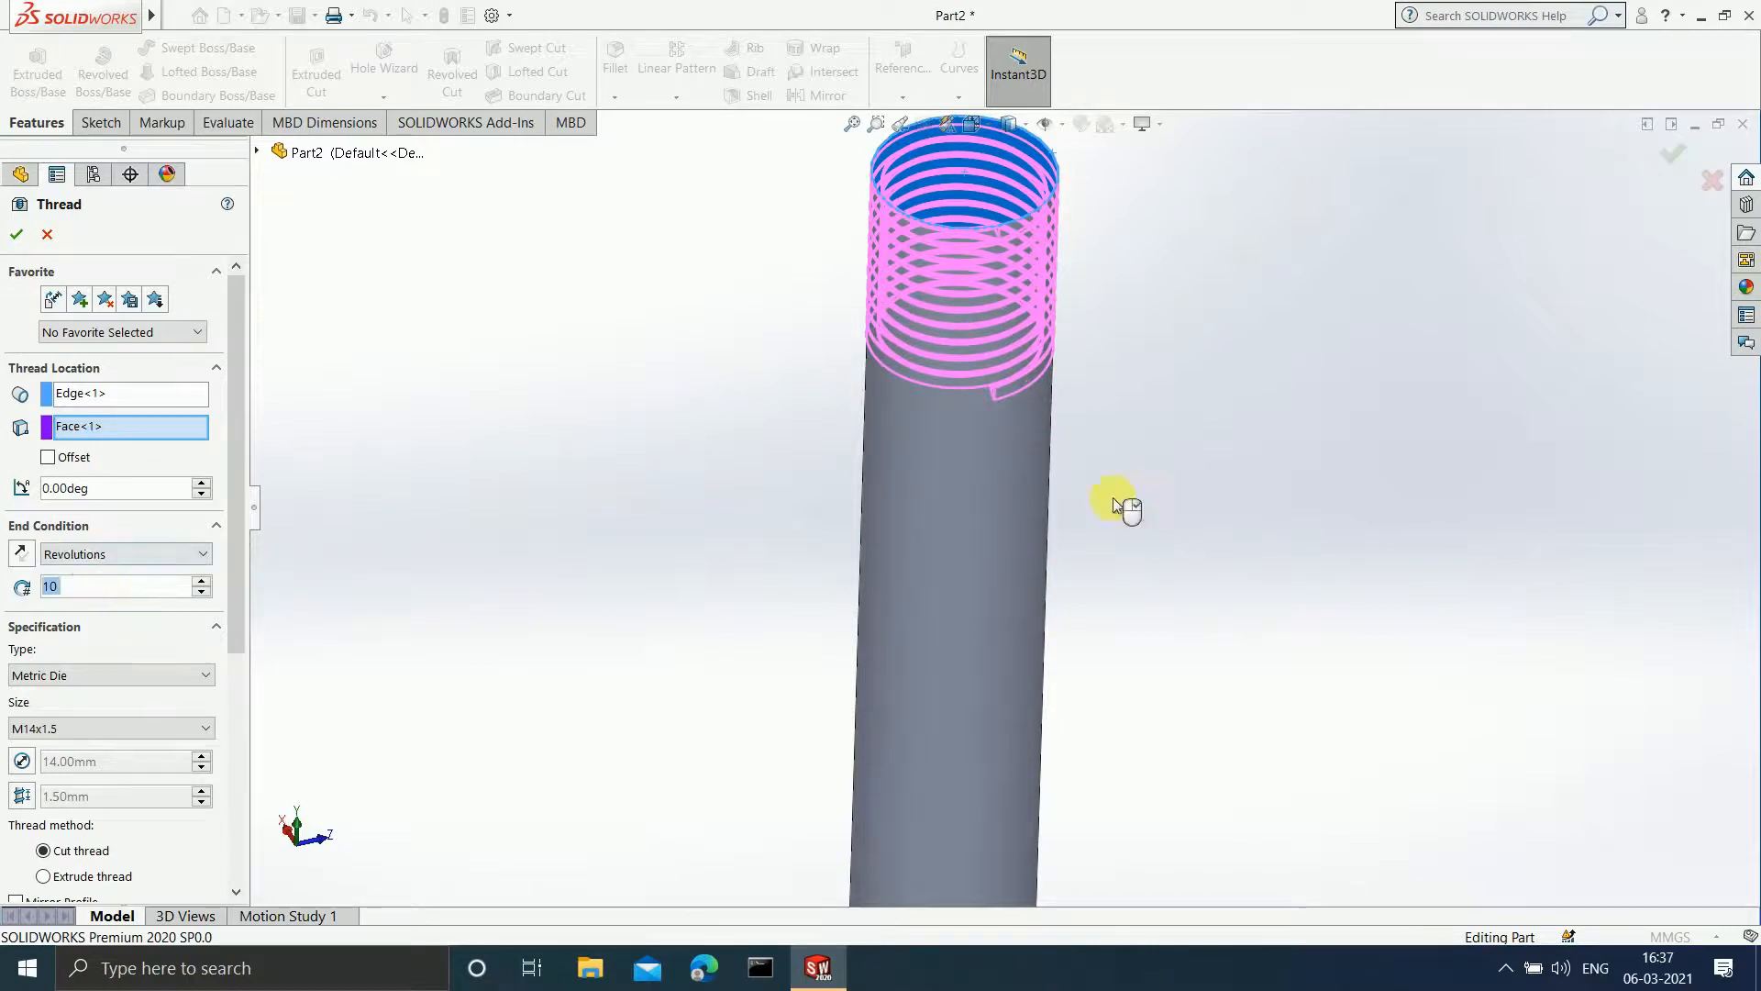
- Change the thread's end condition to Up To Selection, ending at the cylinder's lower end face, and inspect the preview
click(163, 556)
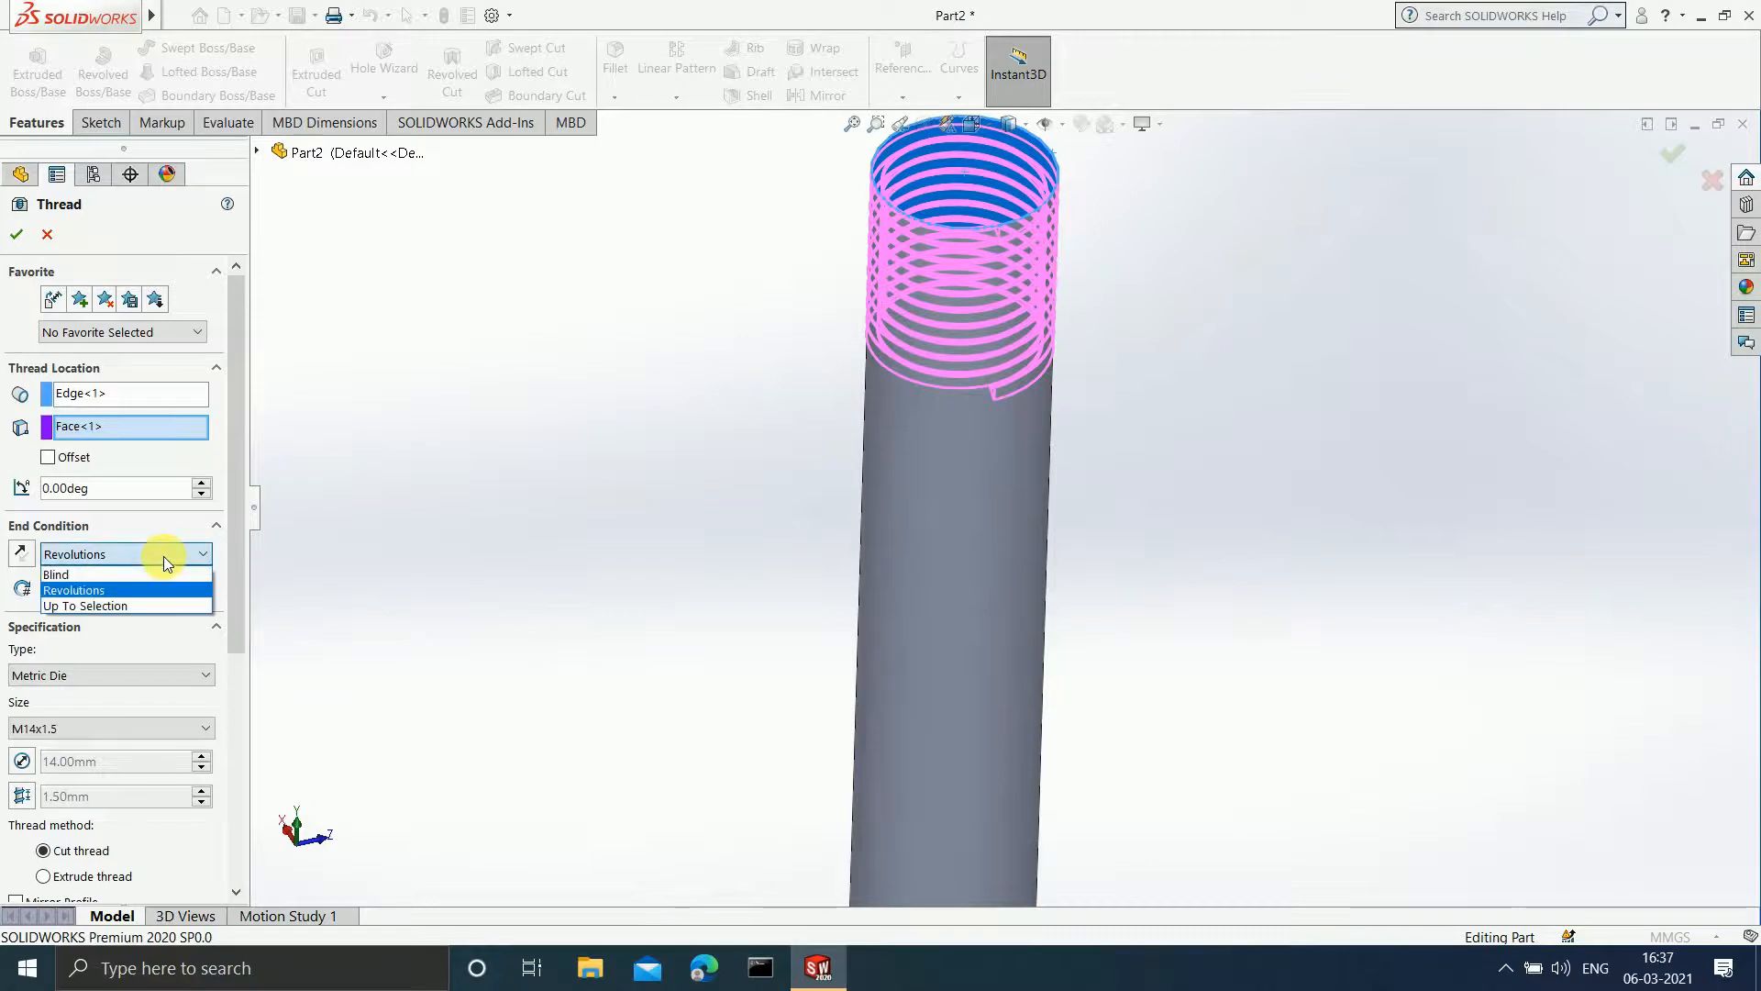
click(153, 603)
scroll(949, 594, up, 3)
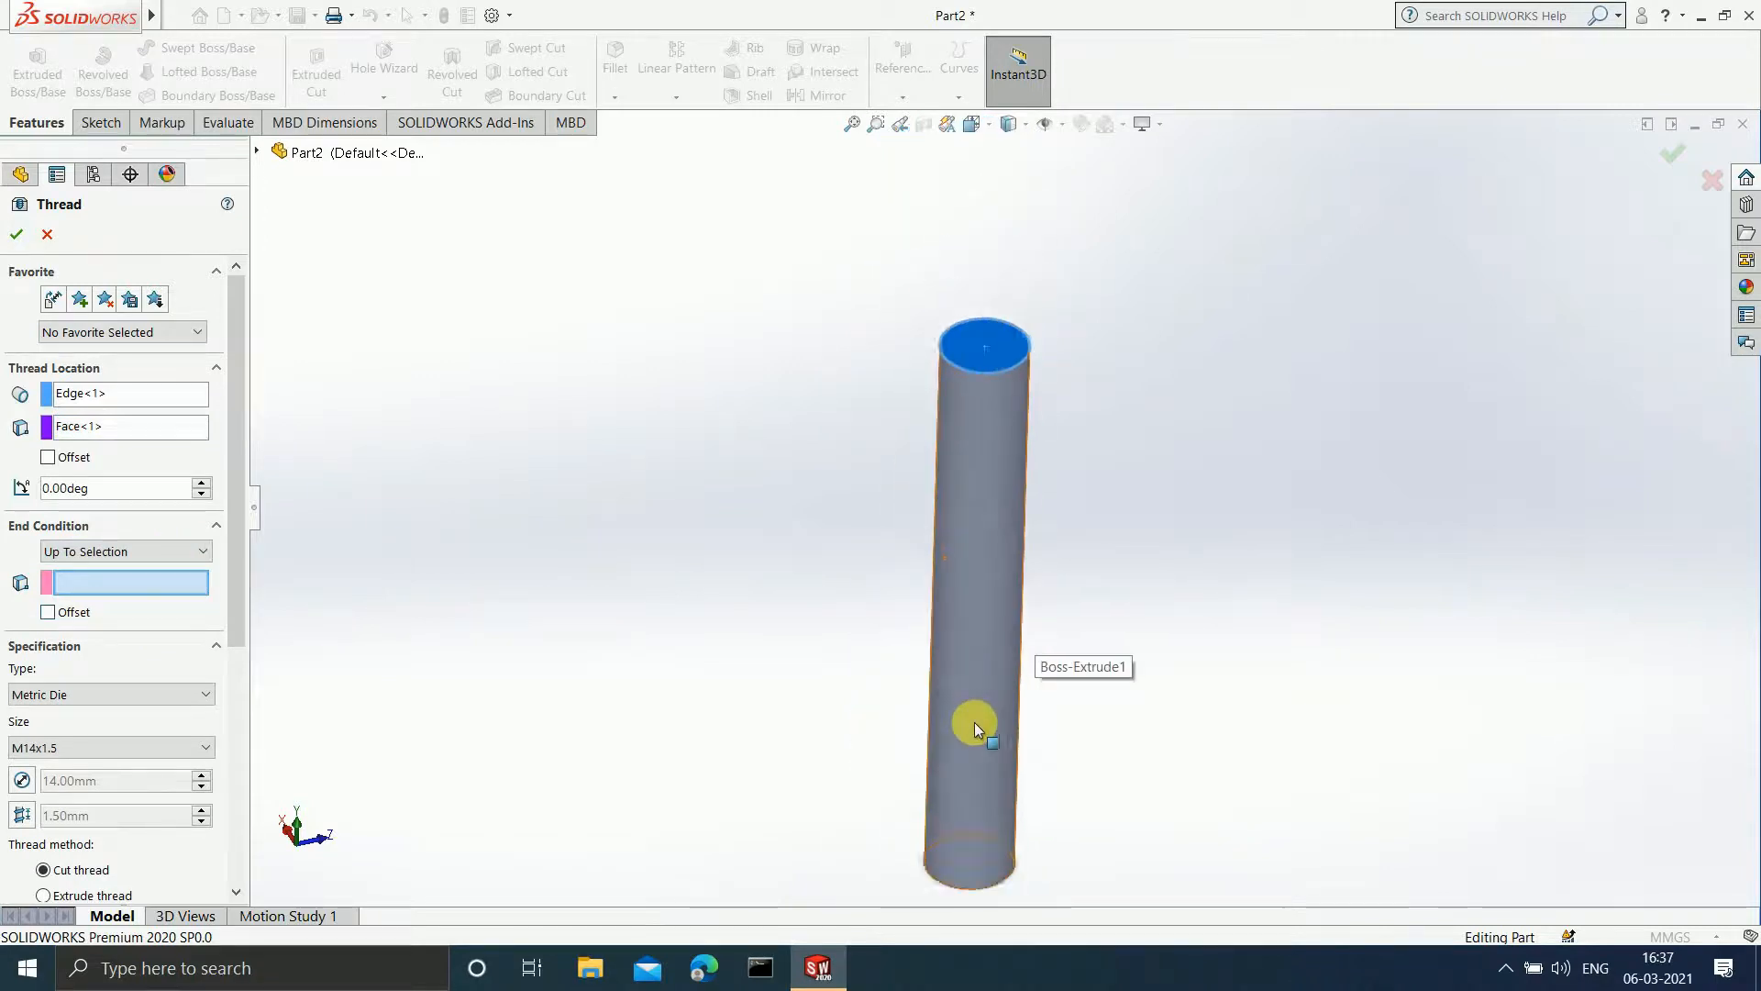
scroll(960, 727, down, 3)
scroll(1169, 447, down, 1)
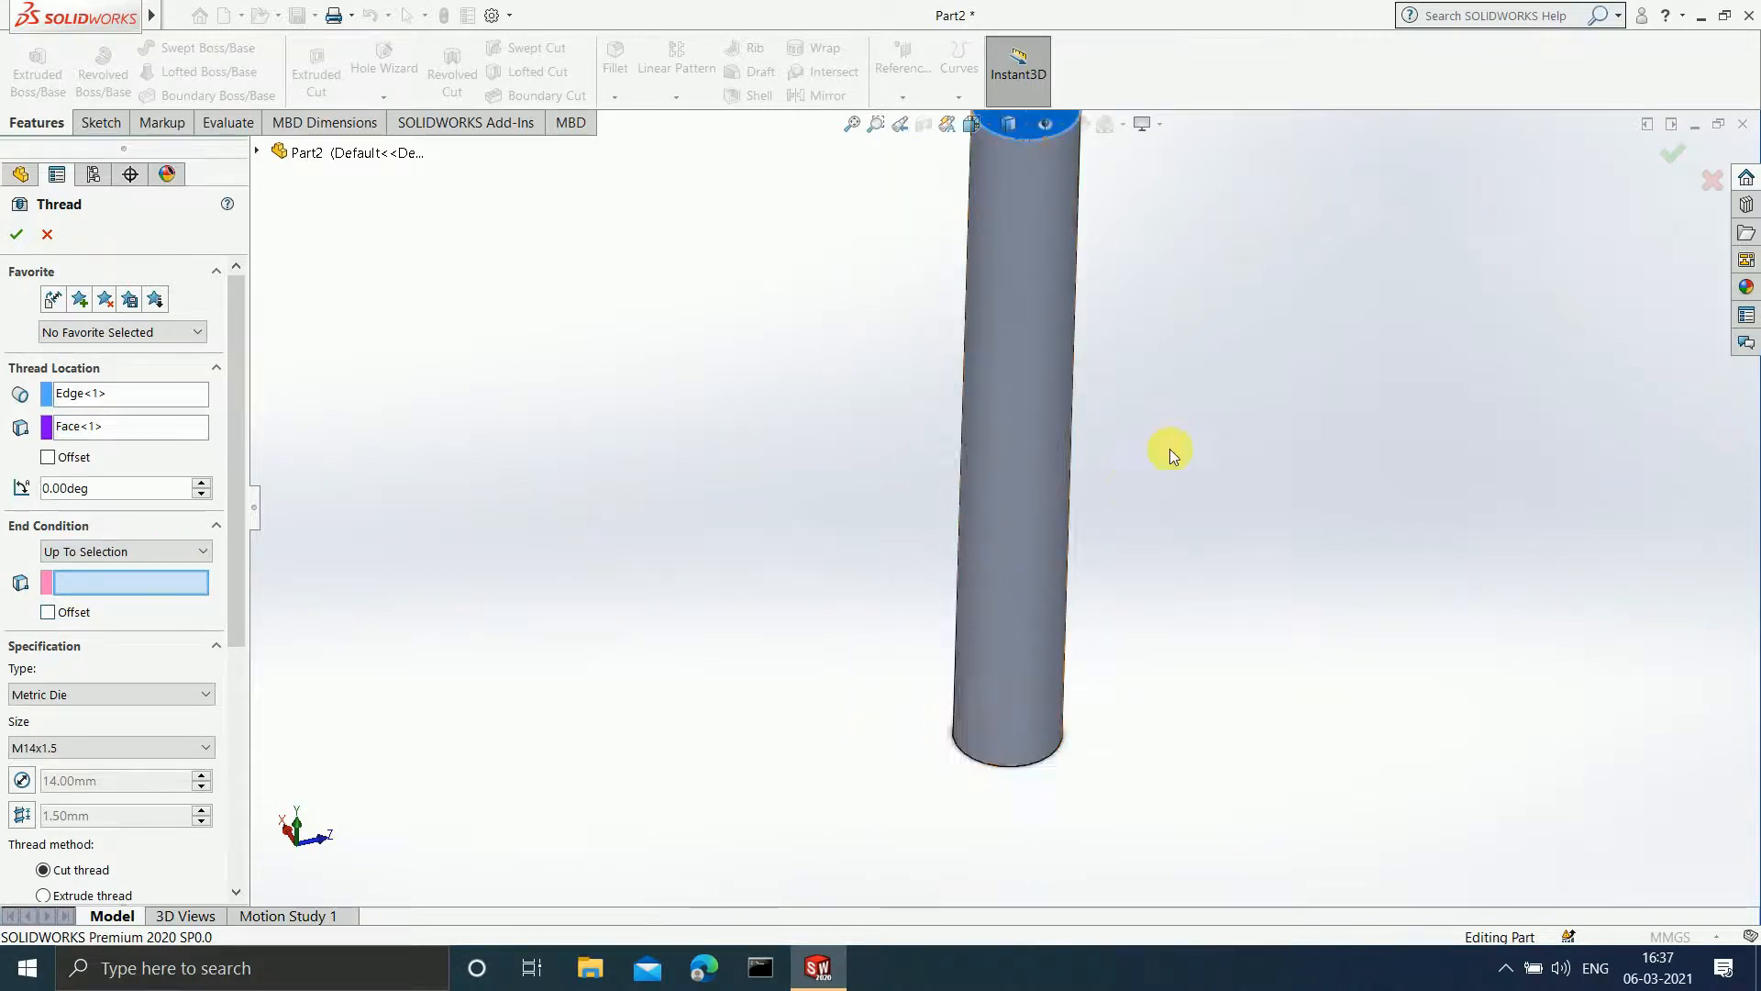
scroll(1170, 448, down, 1)
middle_drag(1108, 641, 1061, 166)
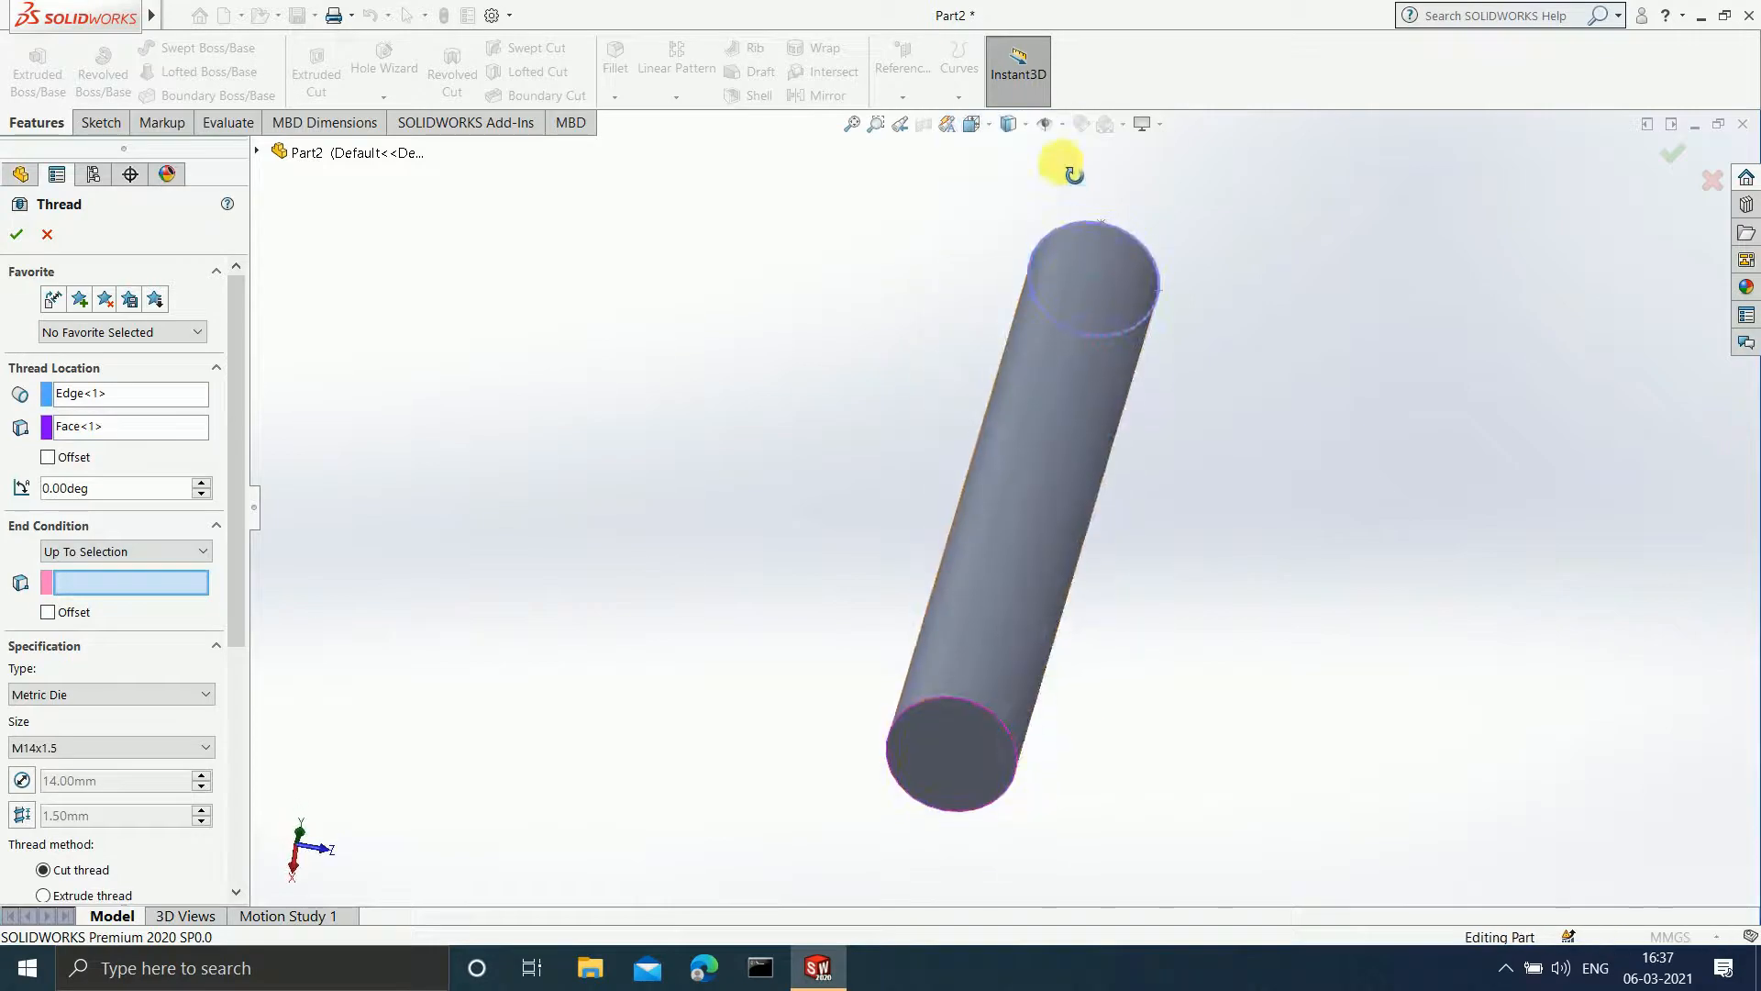
click(974, 754)
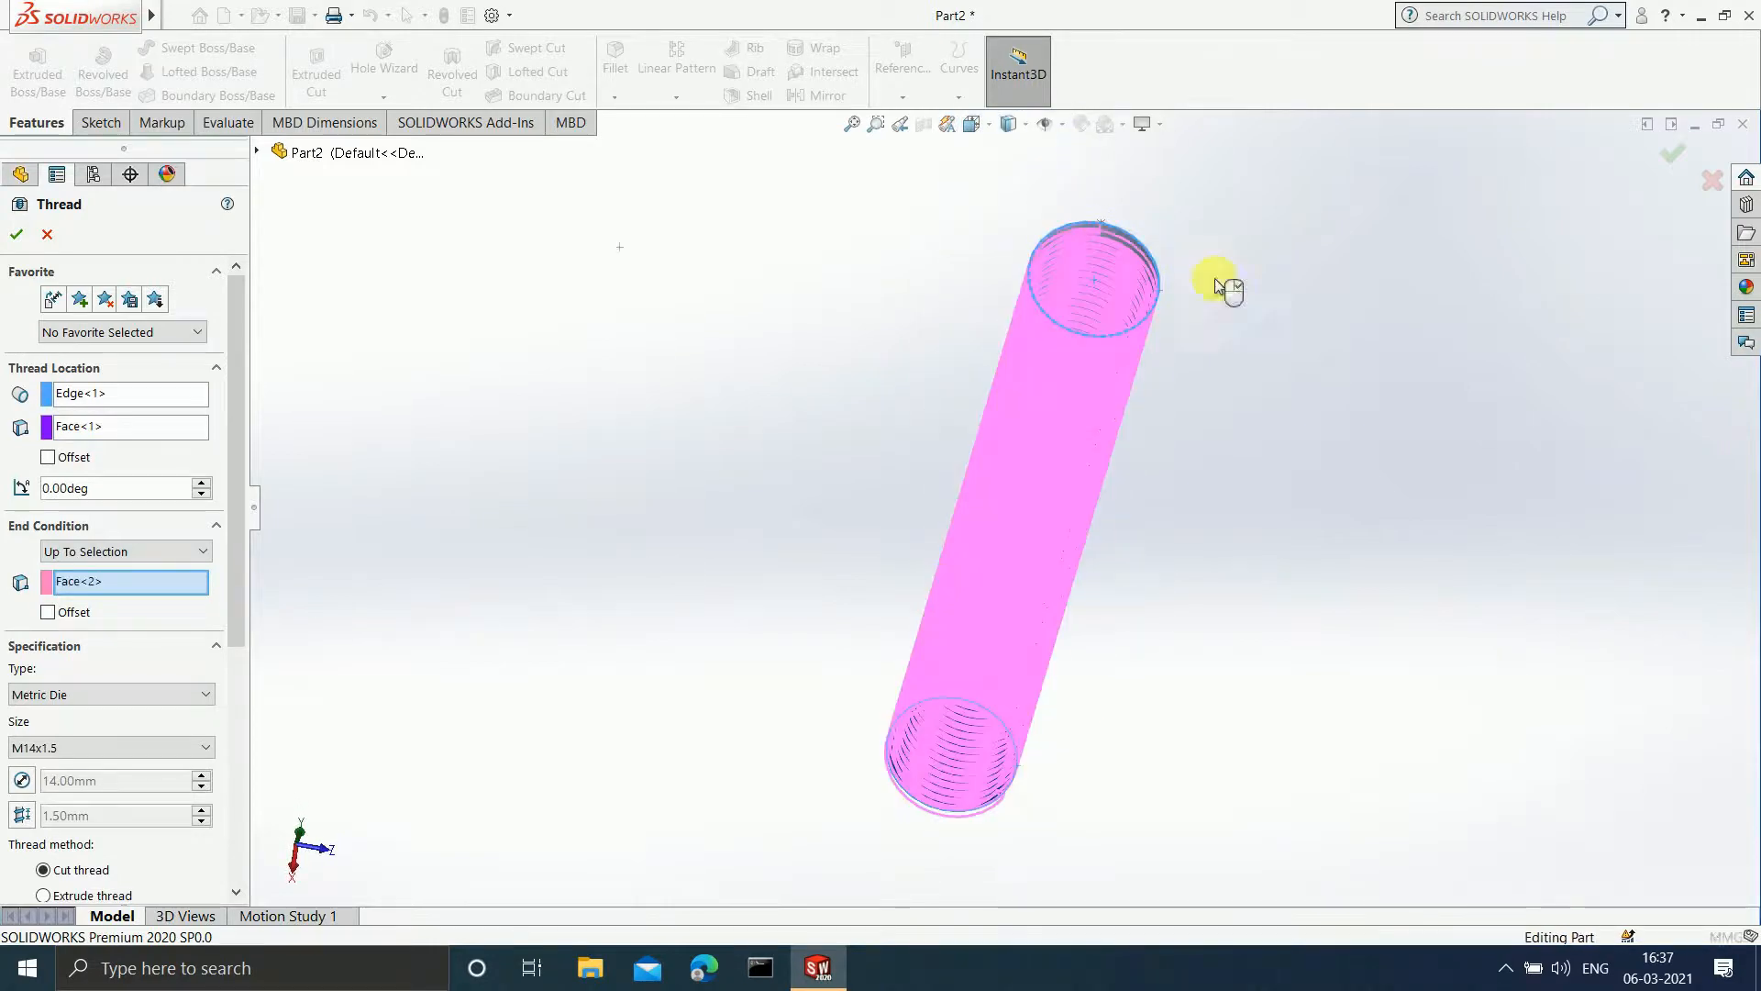
scroll(1196, 523, down, 3)
scroll(1196, 523, up, 5)
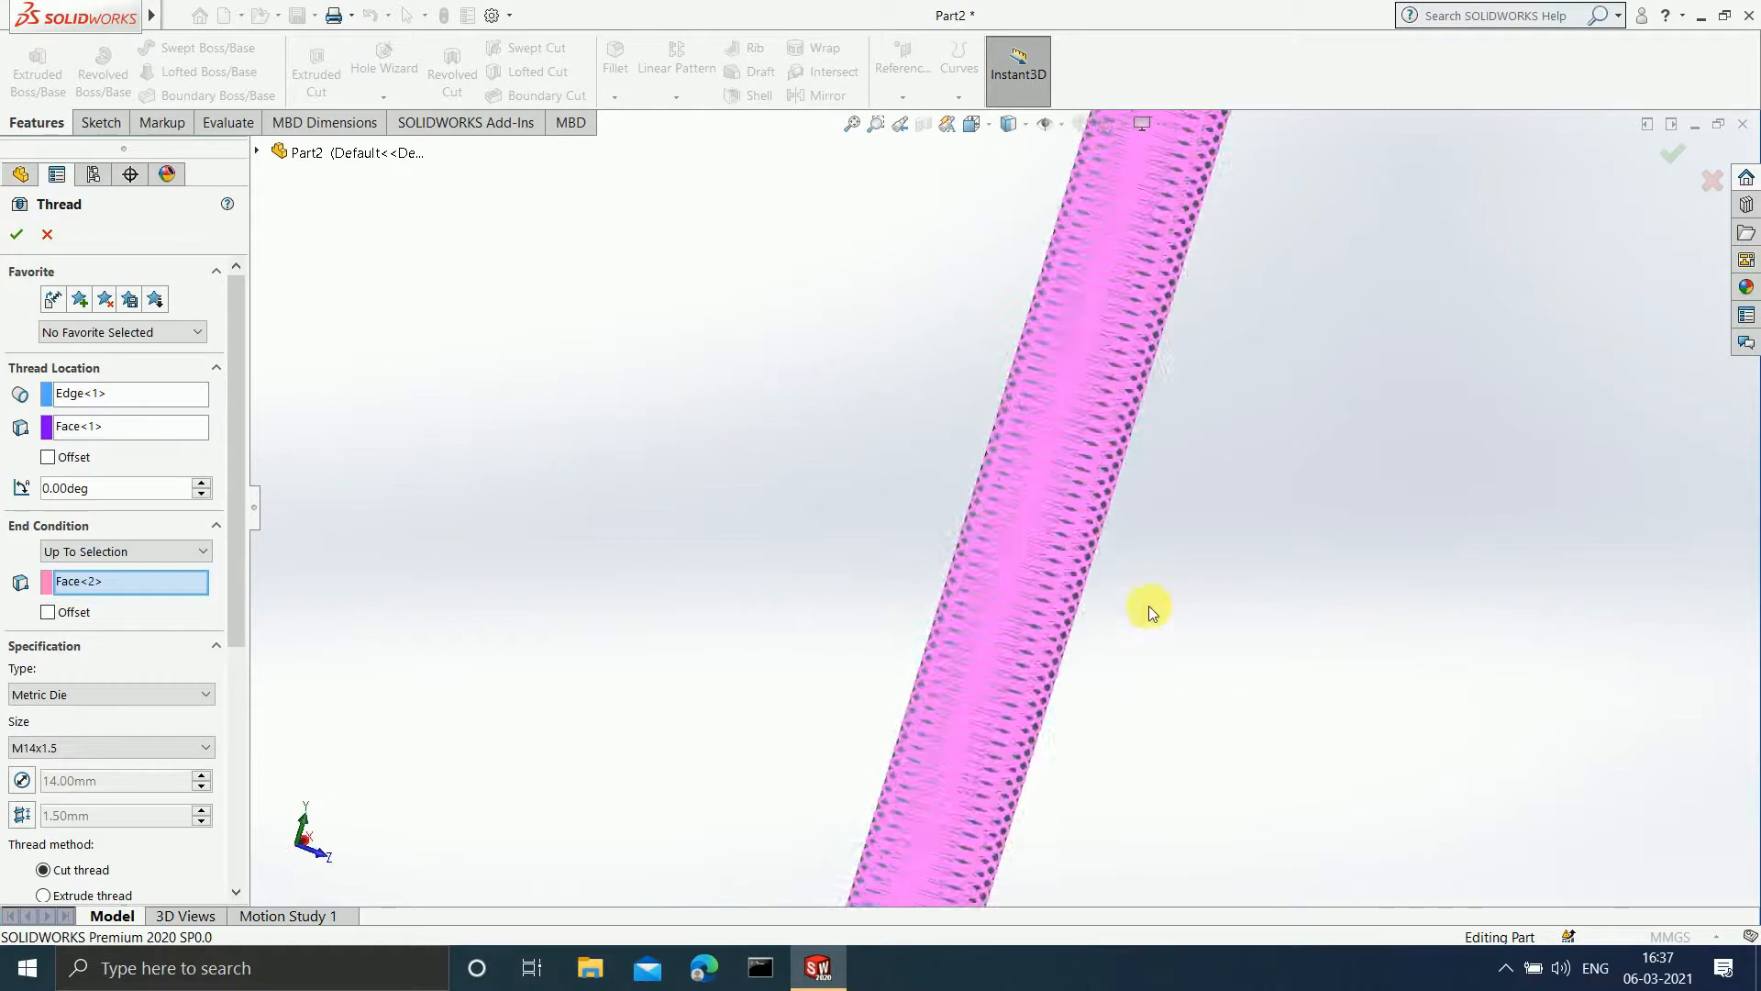
middle_drag(1143, 491, 1088, 495)
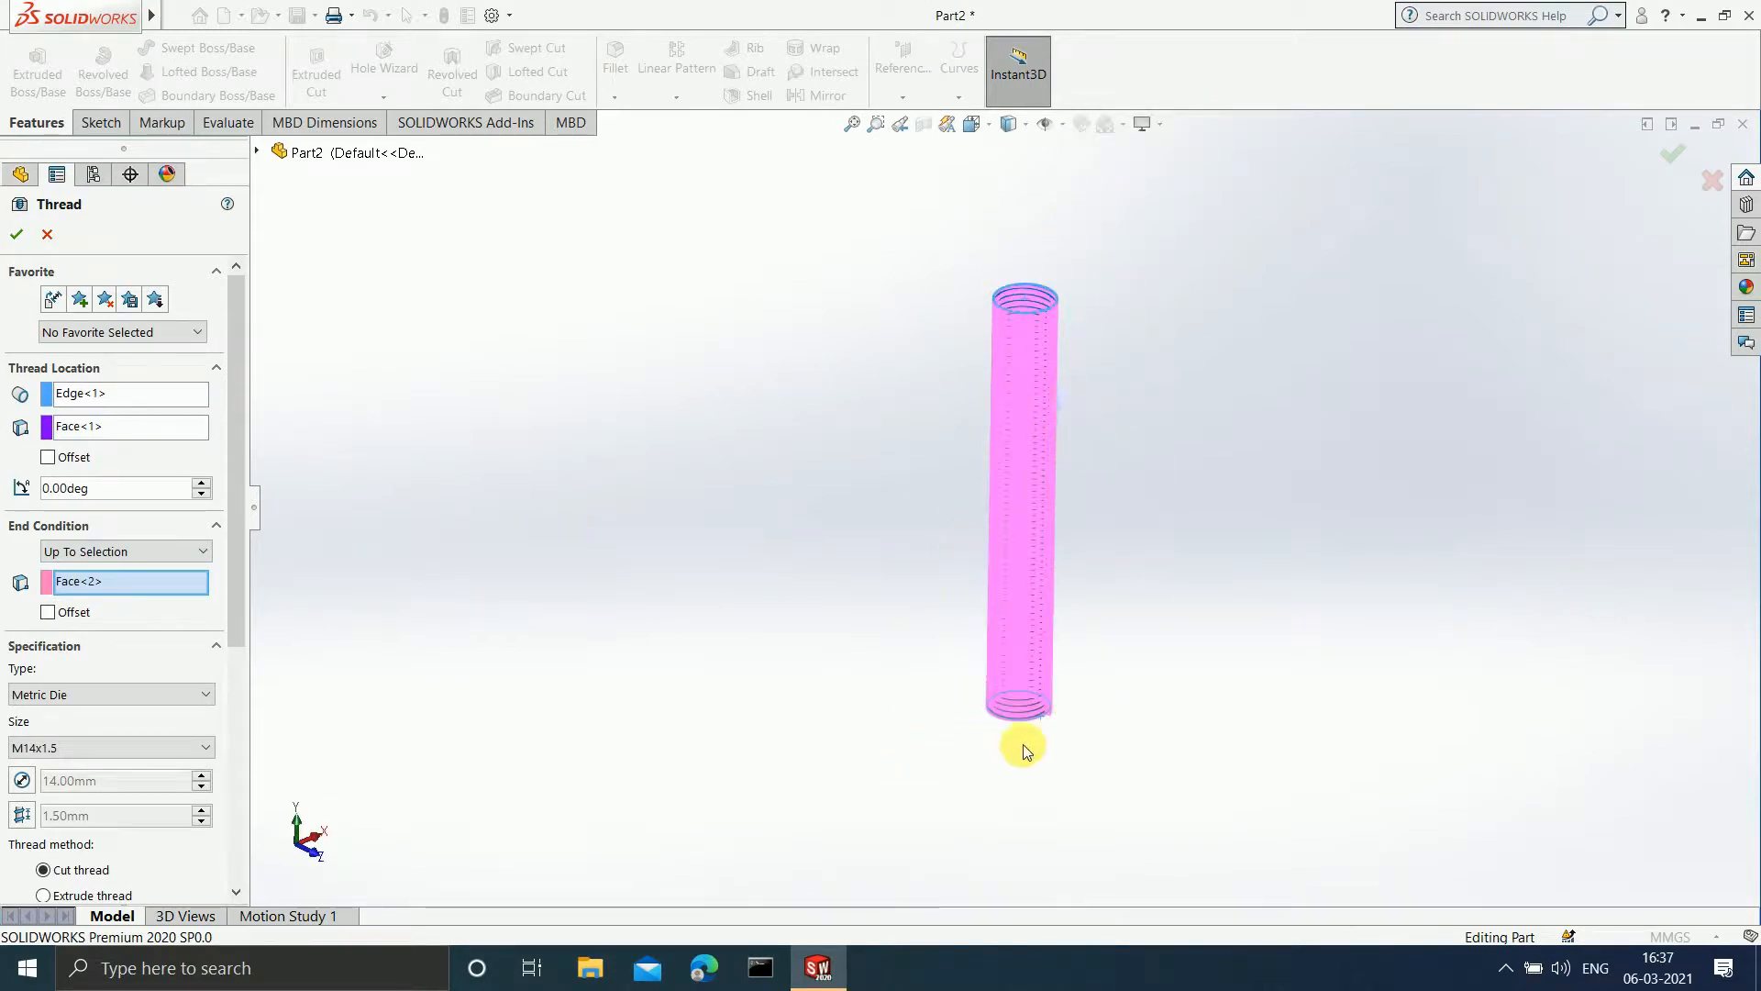
- Set the thread's end condition back to Blind
click(179, 553)
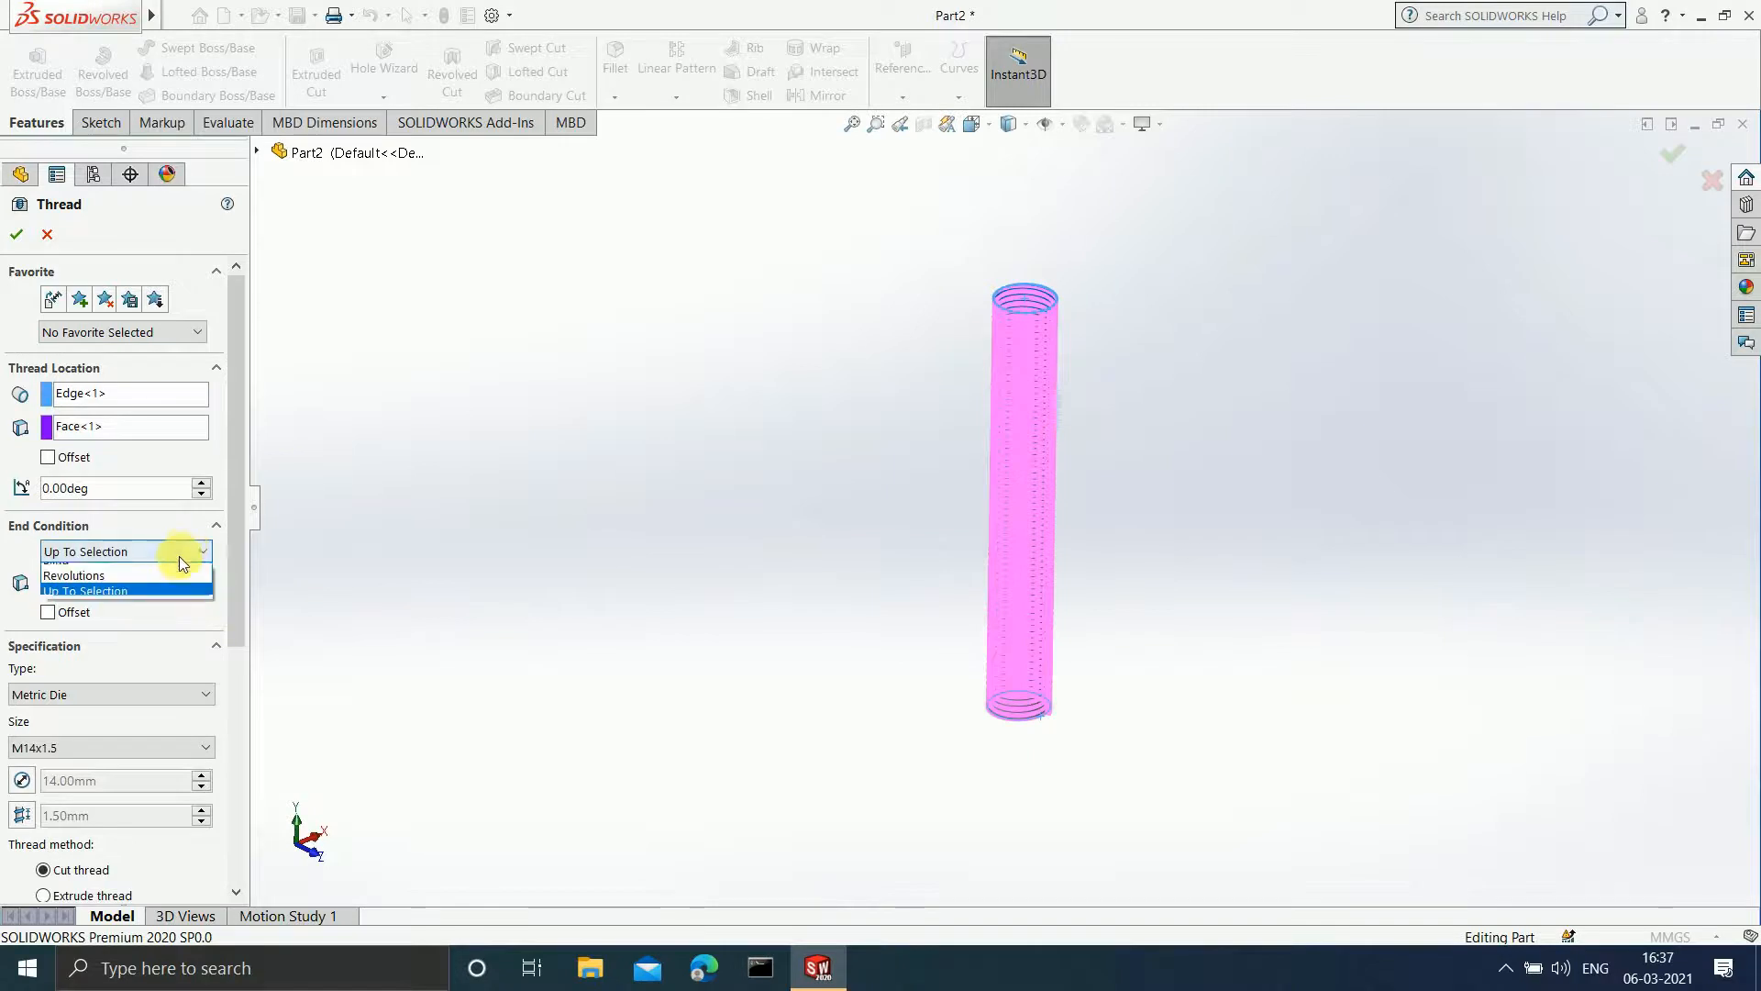
click(173, 570)
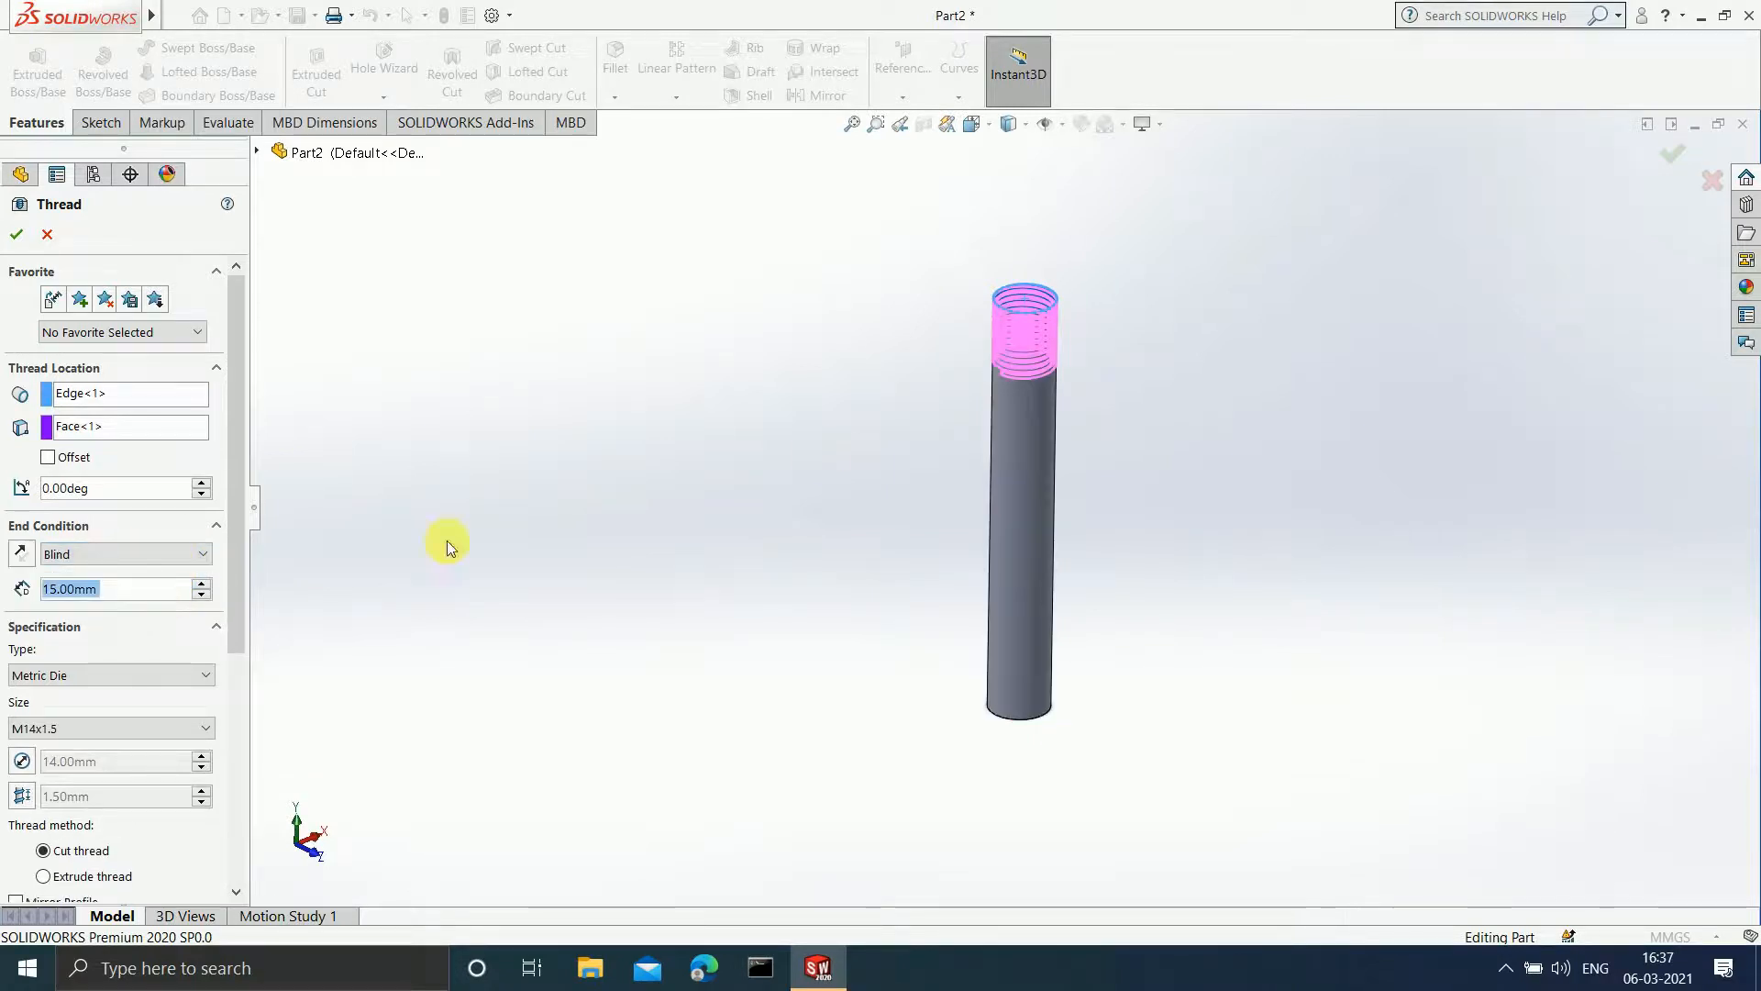
scroll(1049, 433, down, 3)
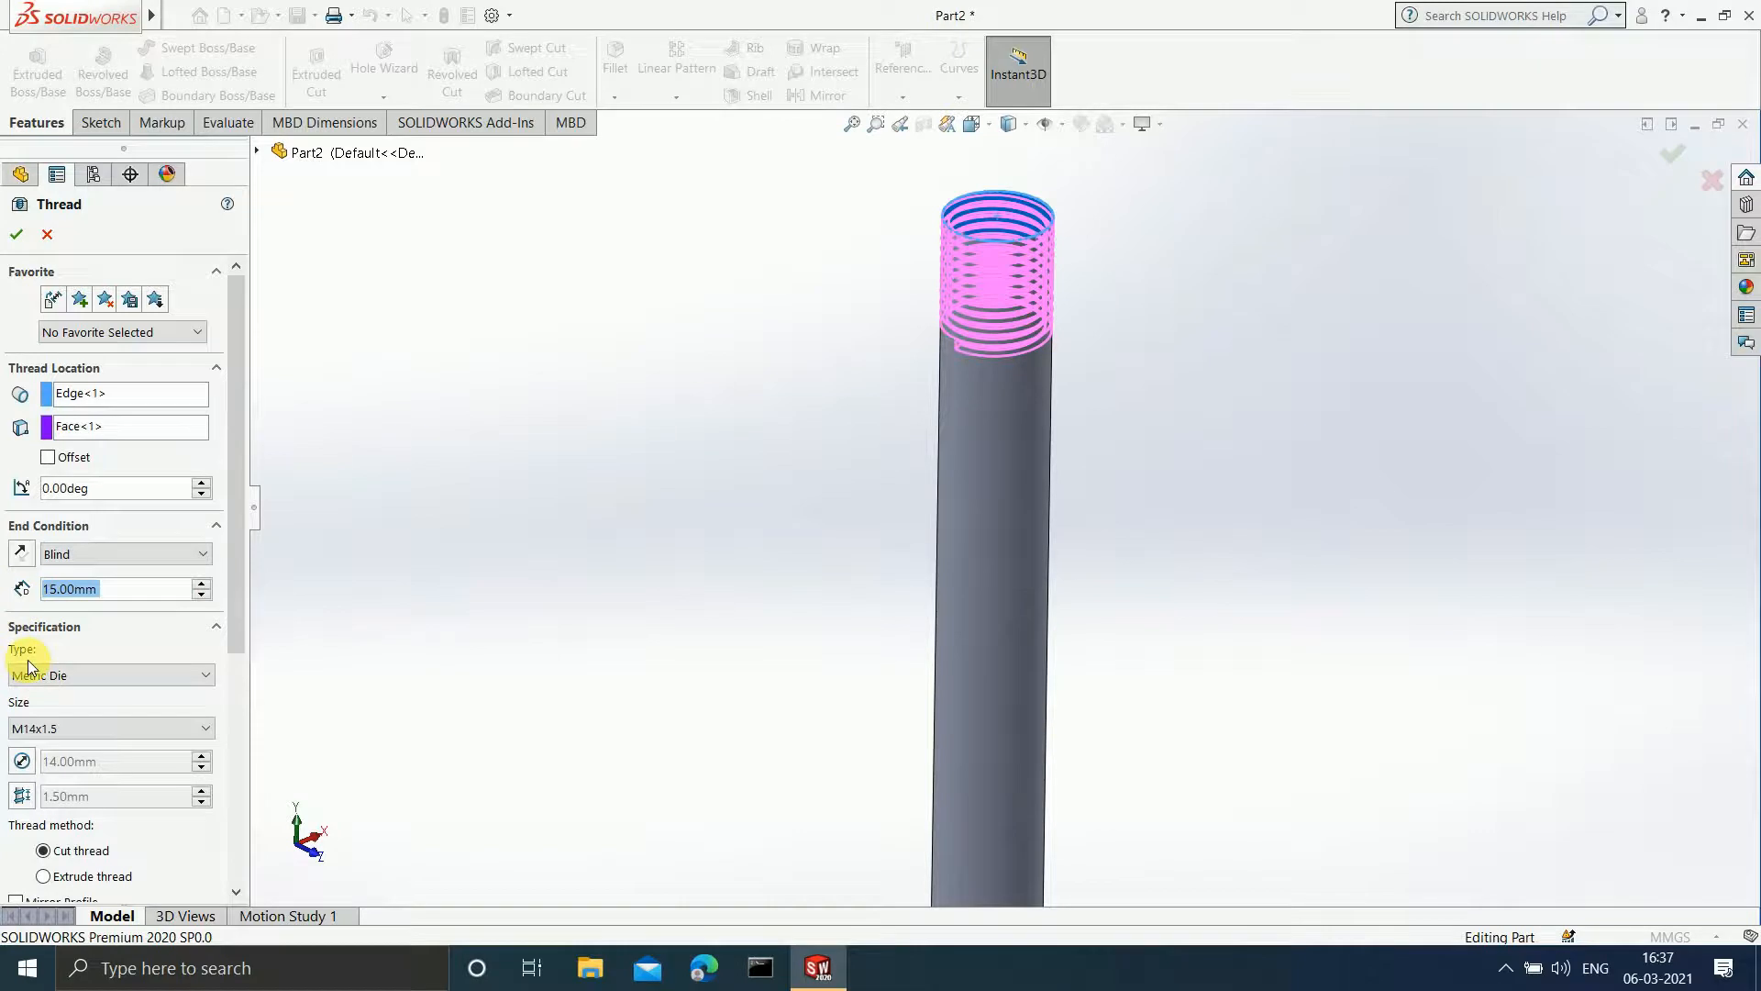
- Set the thread specification's type to Metric Die and its size to M14x1.5
click(164, 673)
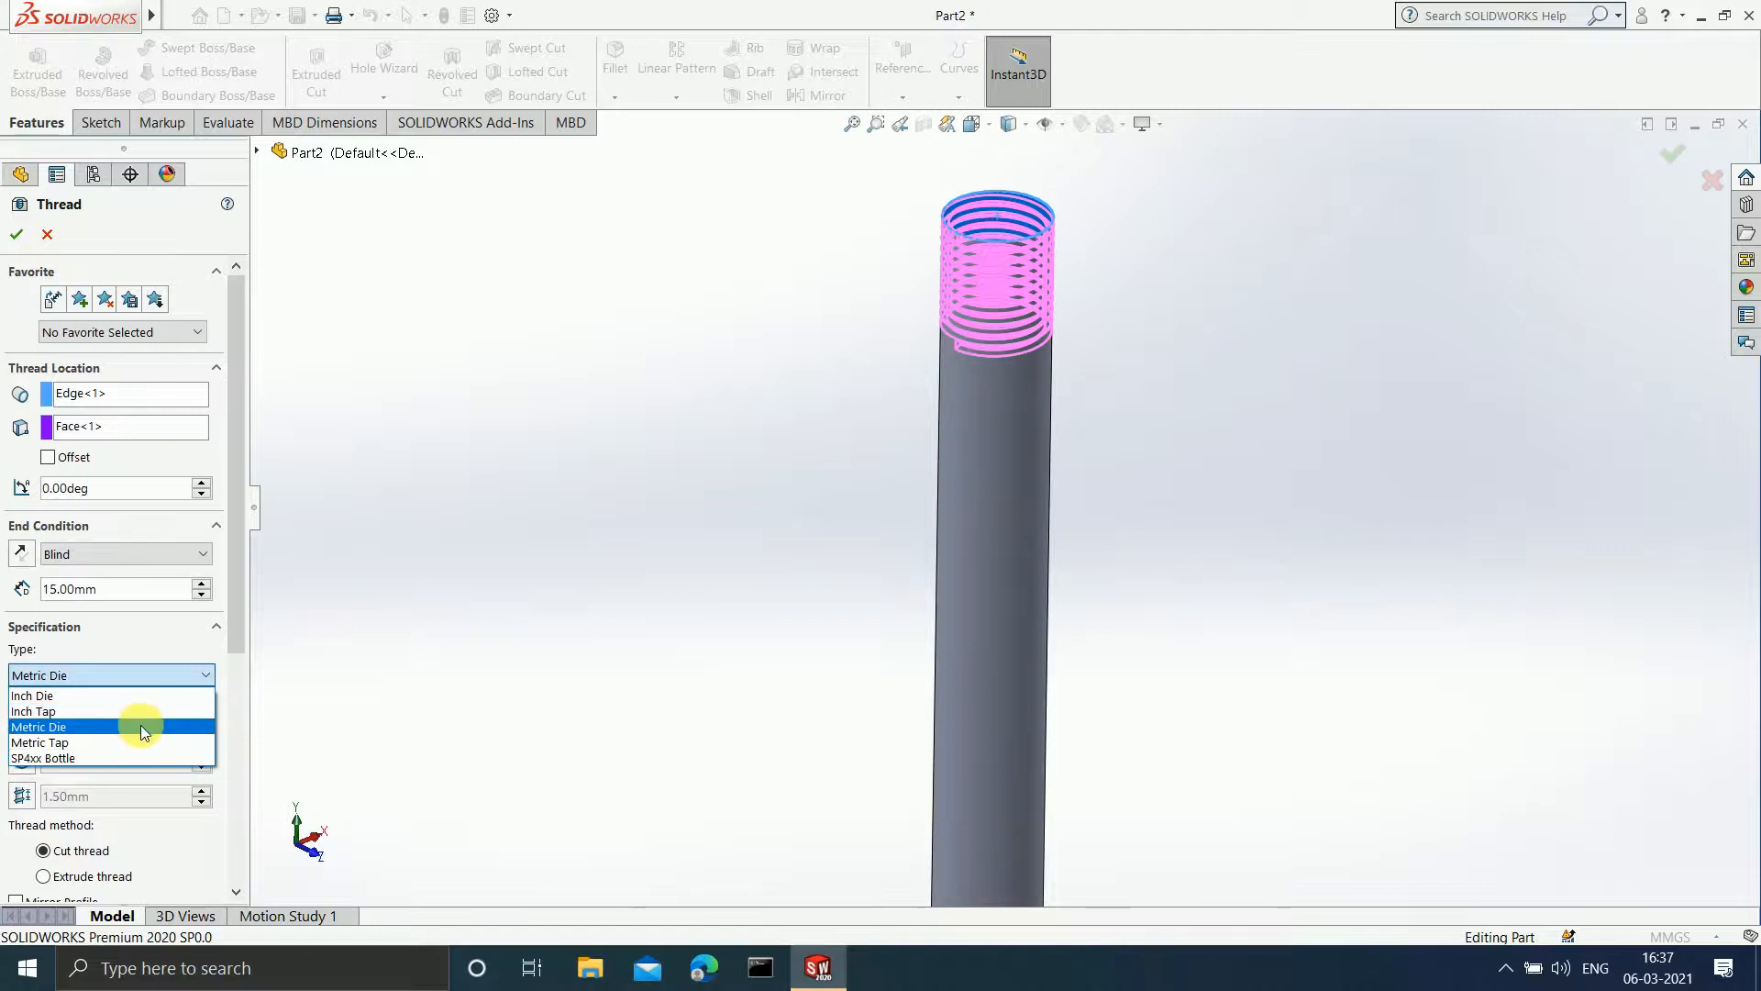
click(140, 725)
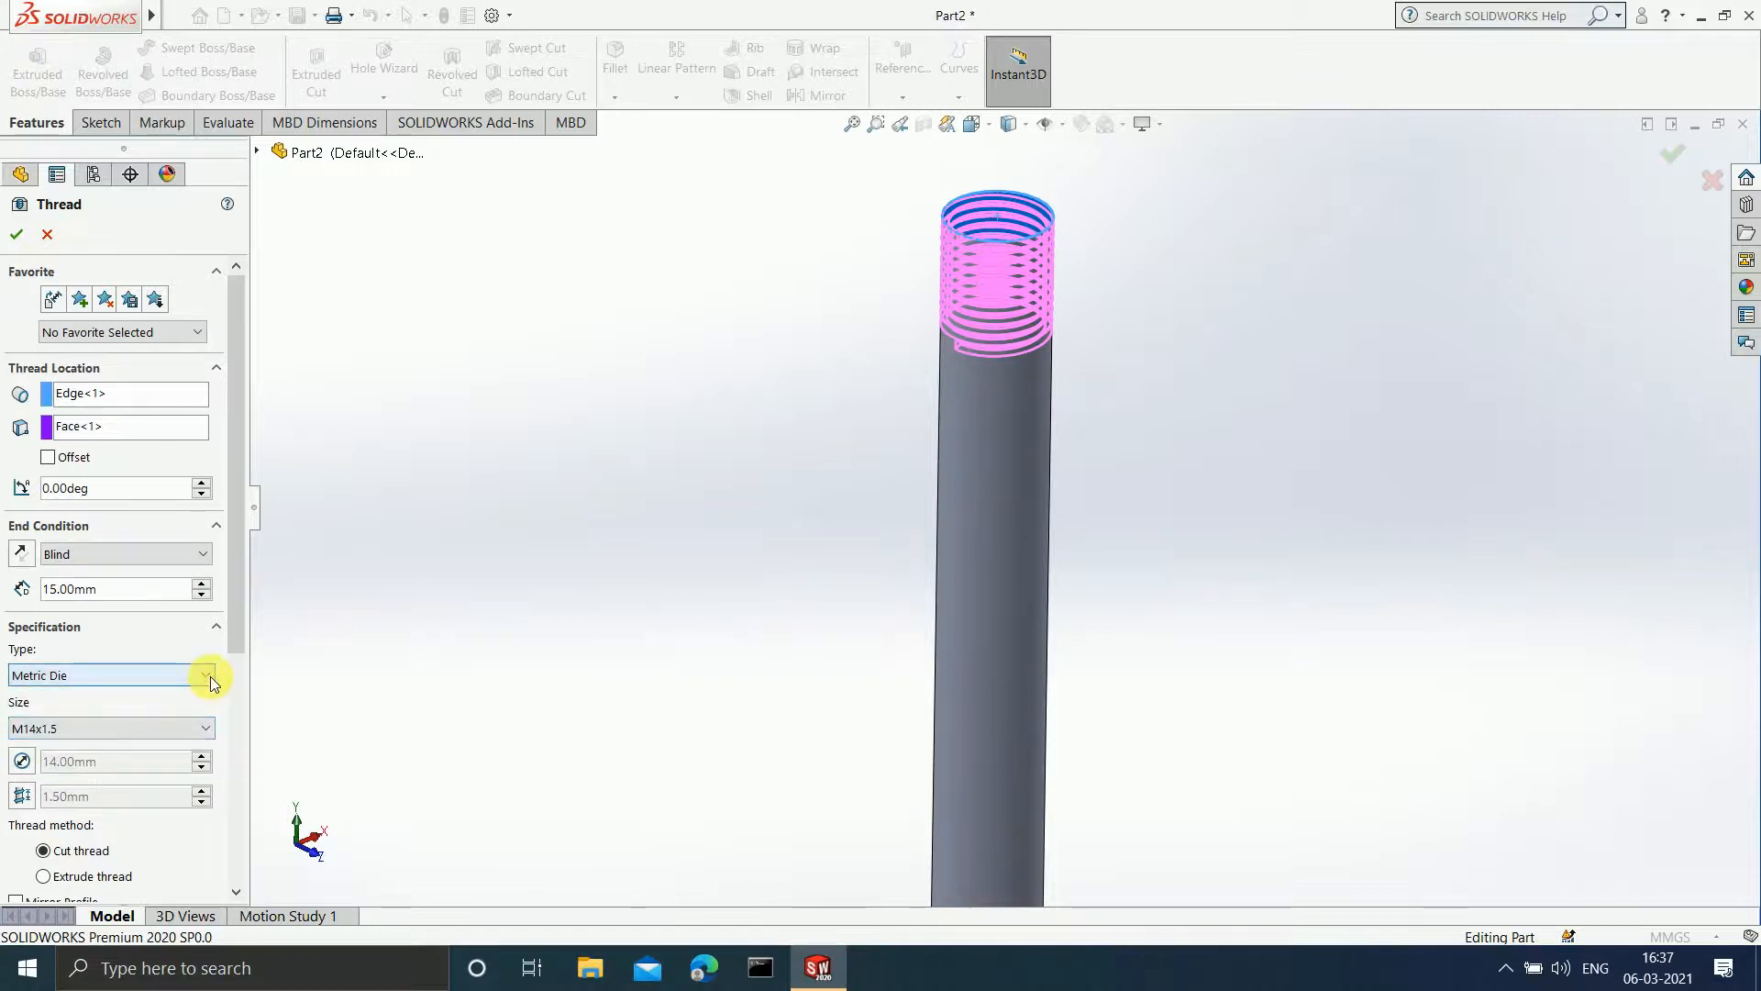
click(195, 730)
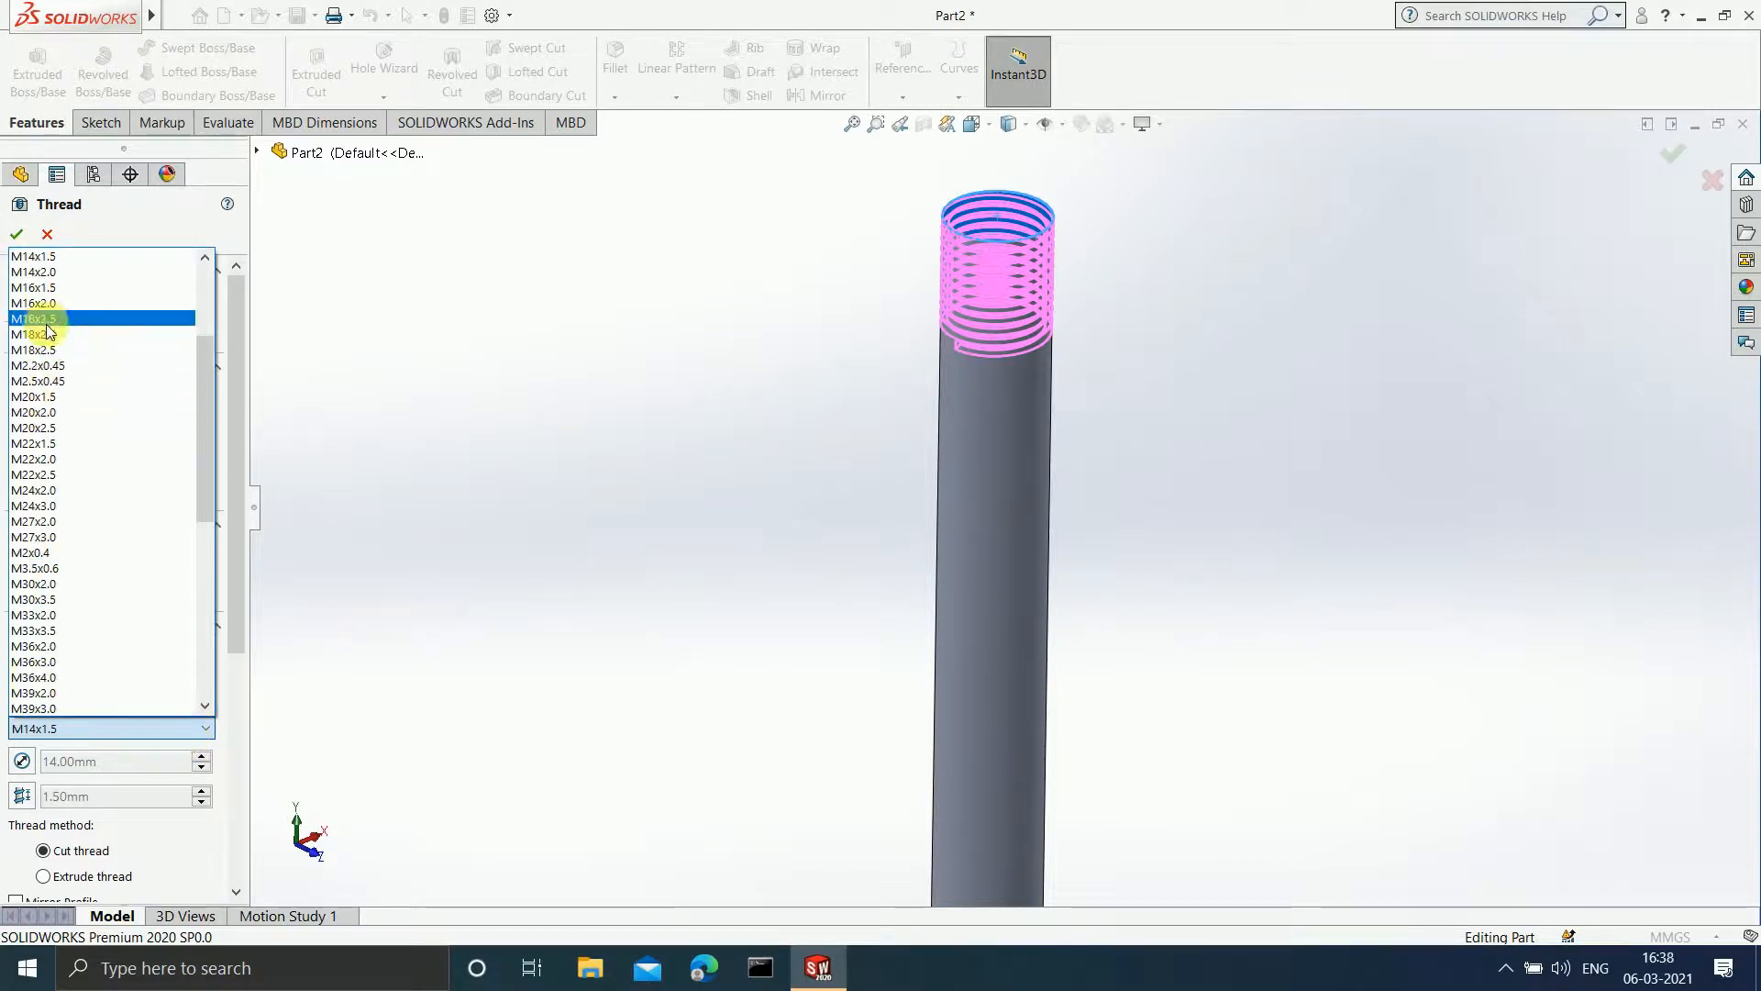
click(46, 257)
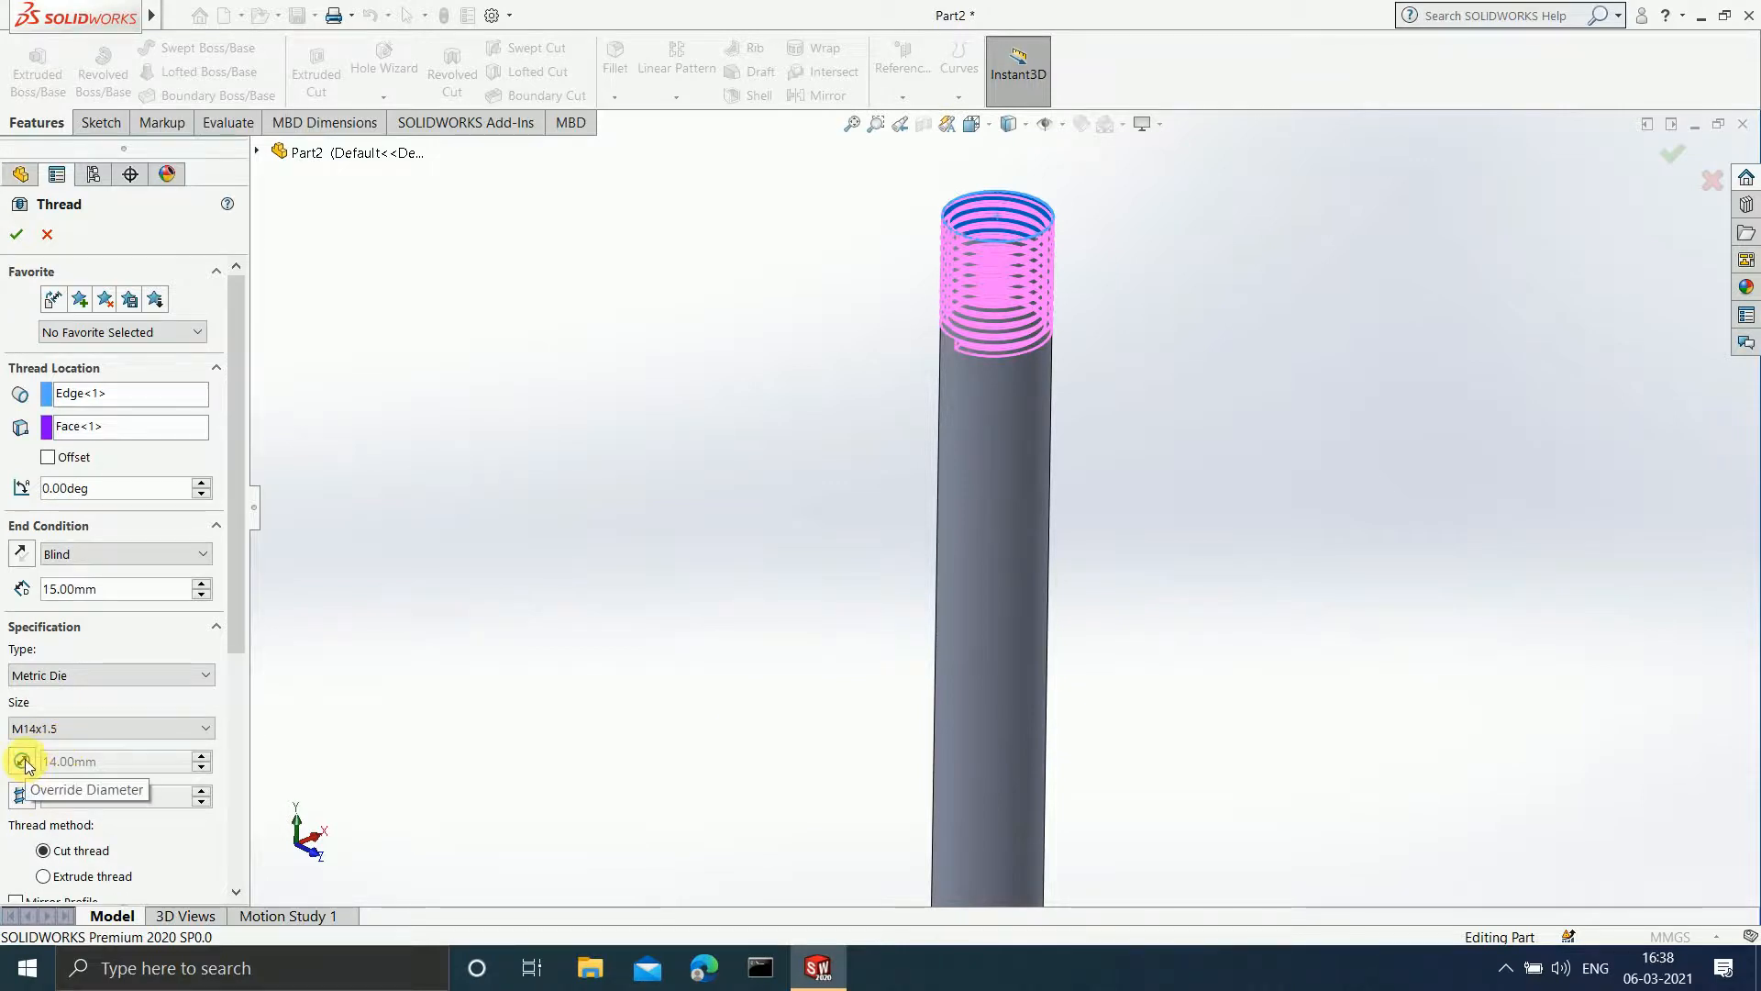
- Try the thread's diameter and pitch overrides, switching each one on and off again
click(22, 760)
click(124, 768)
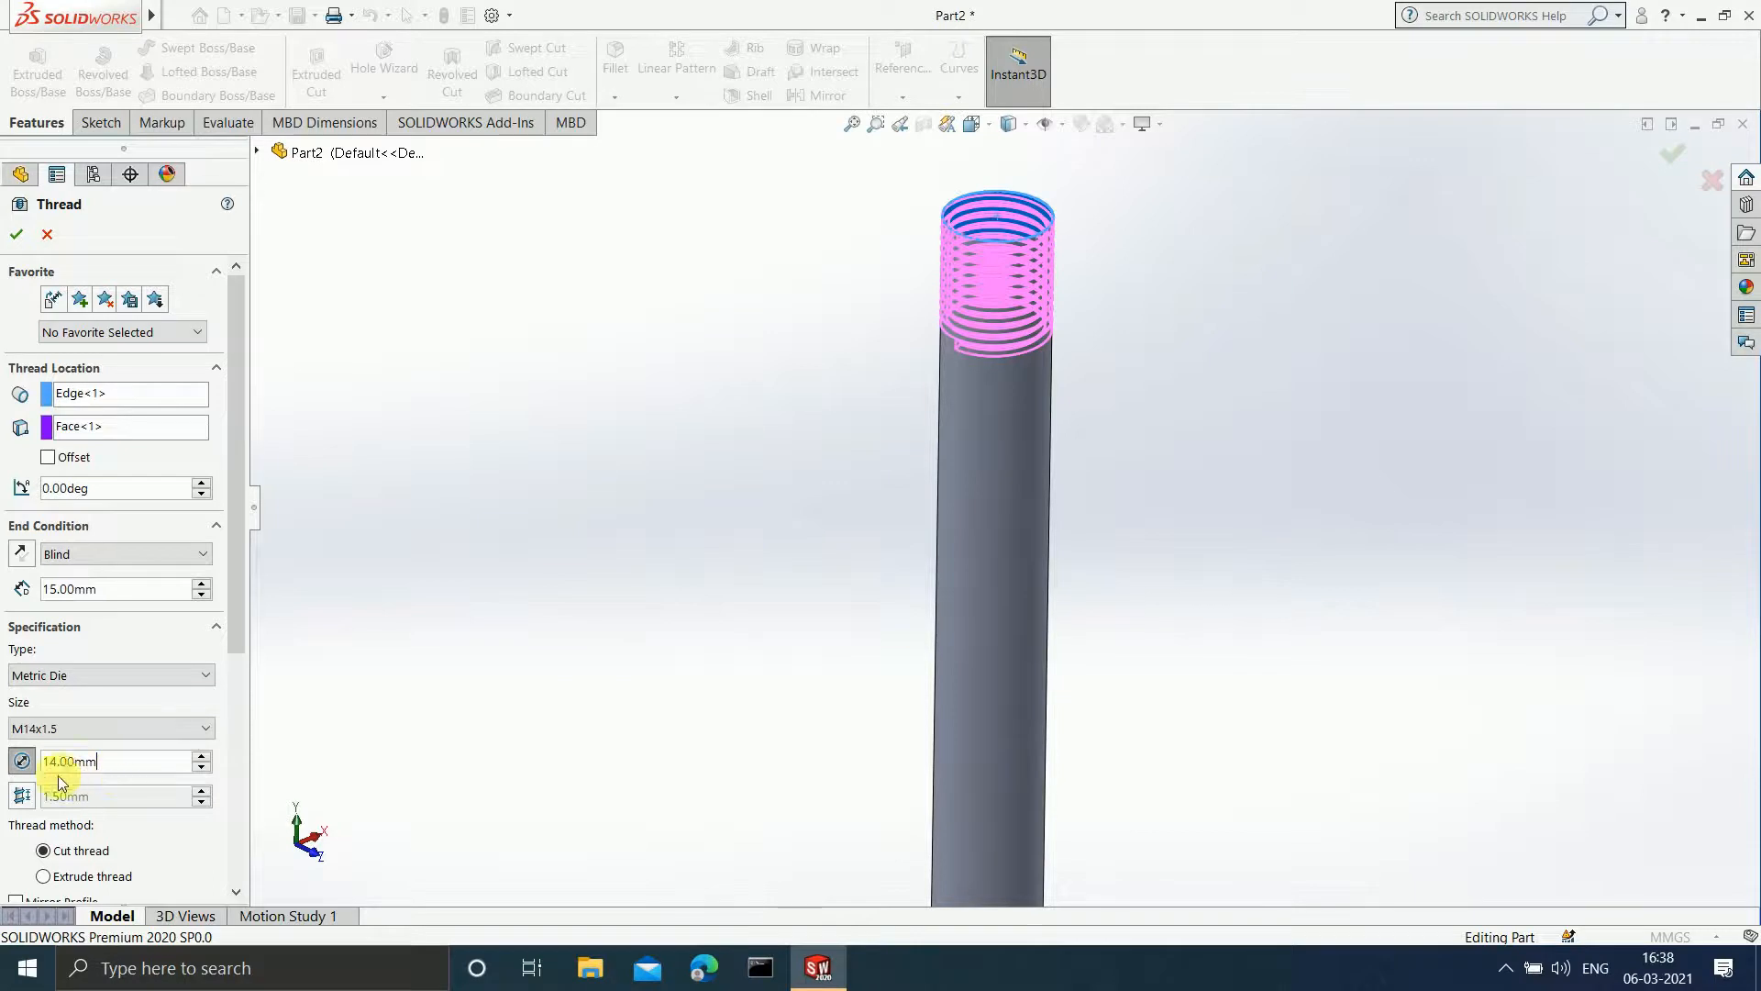
click(23, 762)
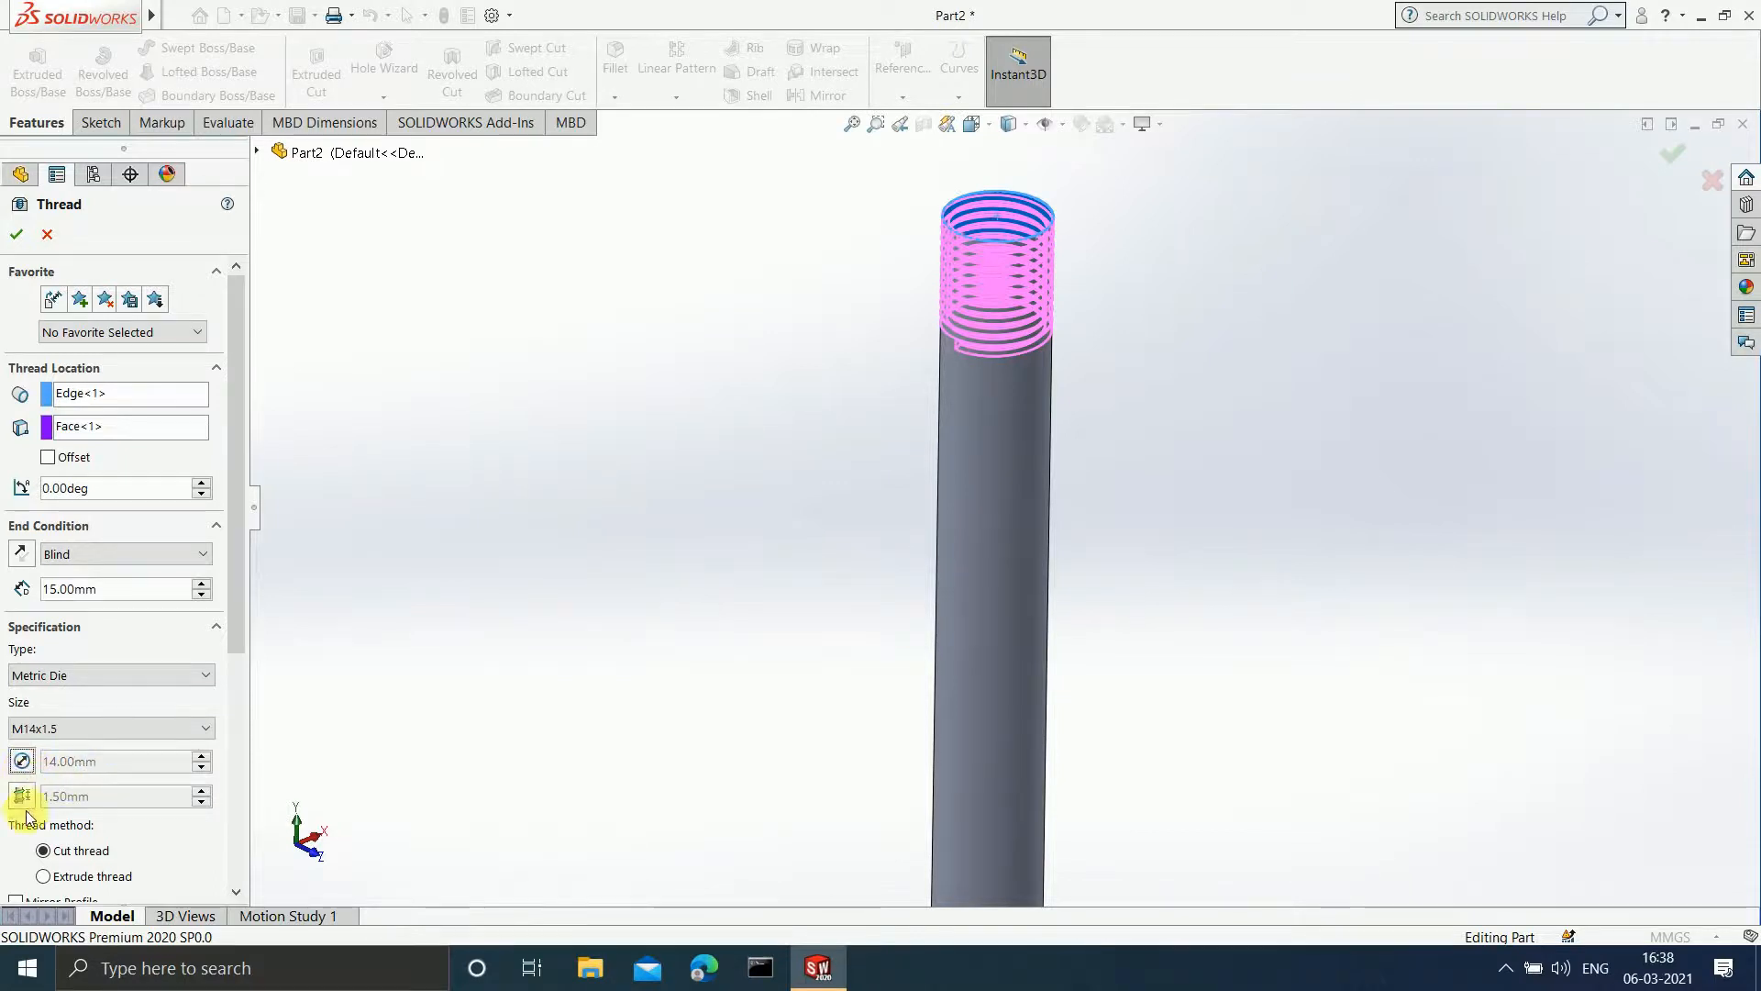
click(22, 795)
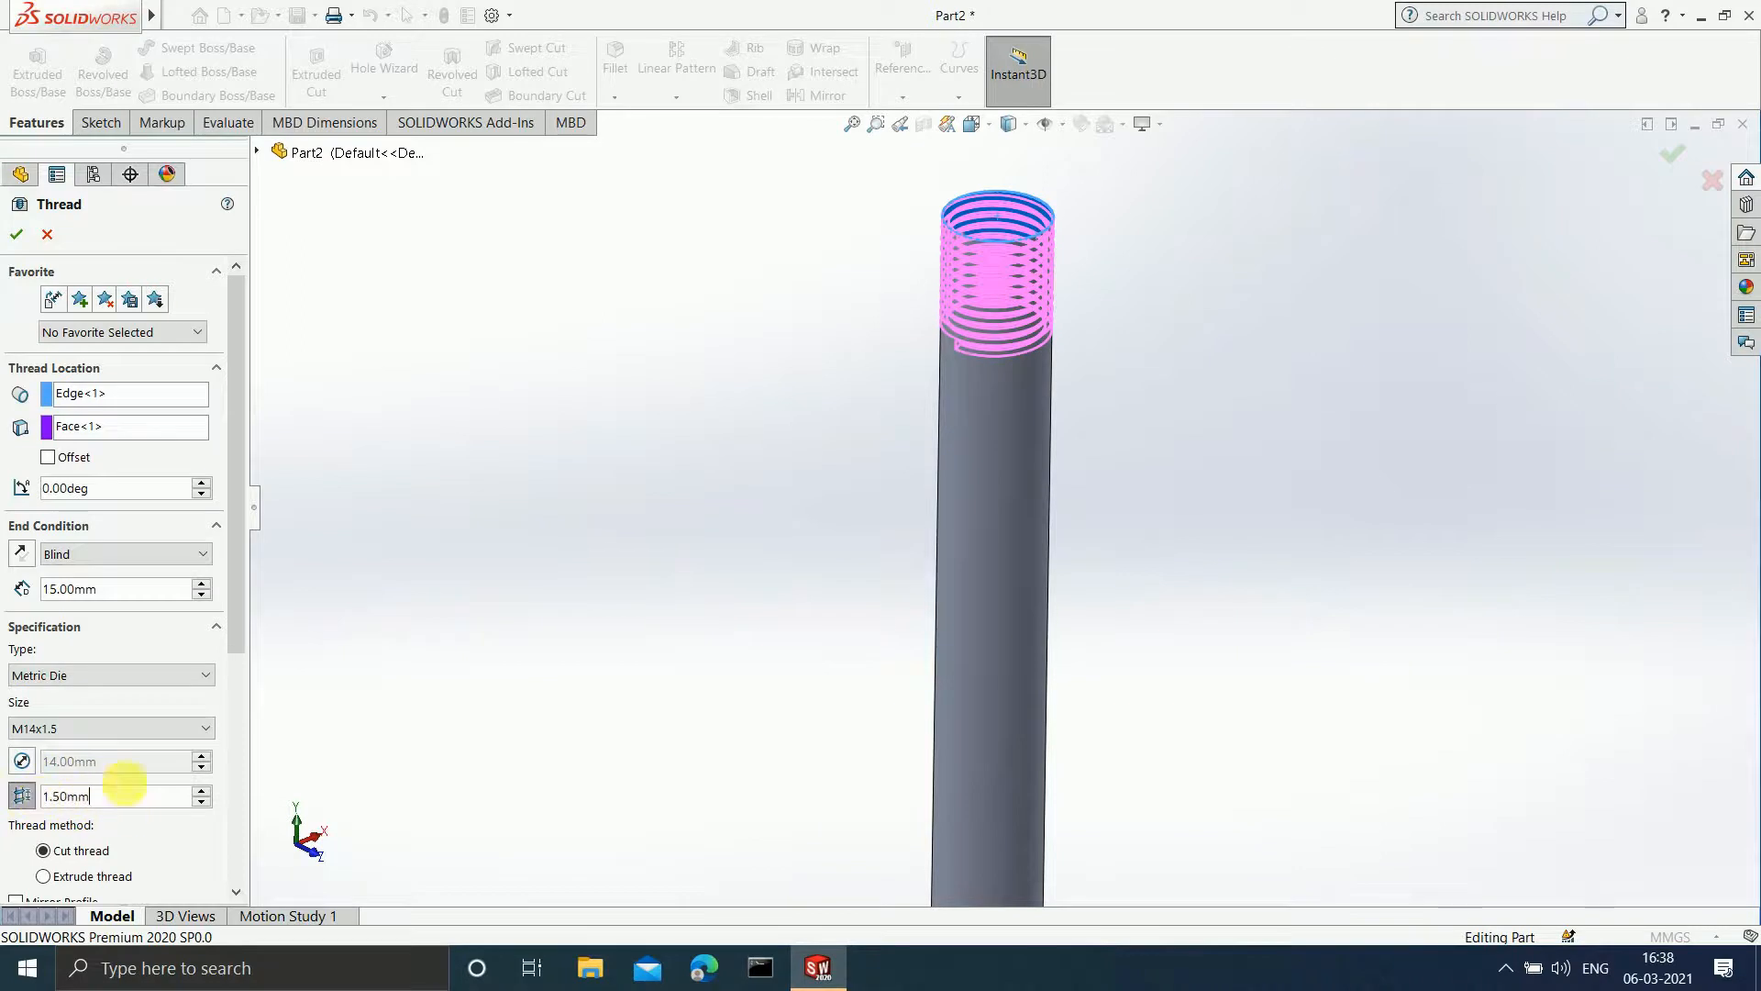
click(22, 795)
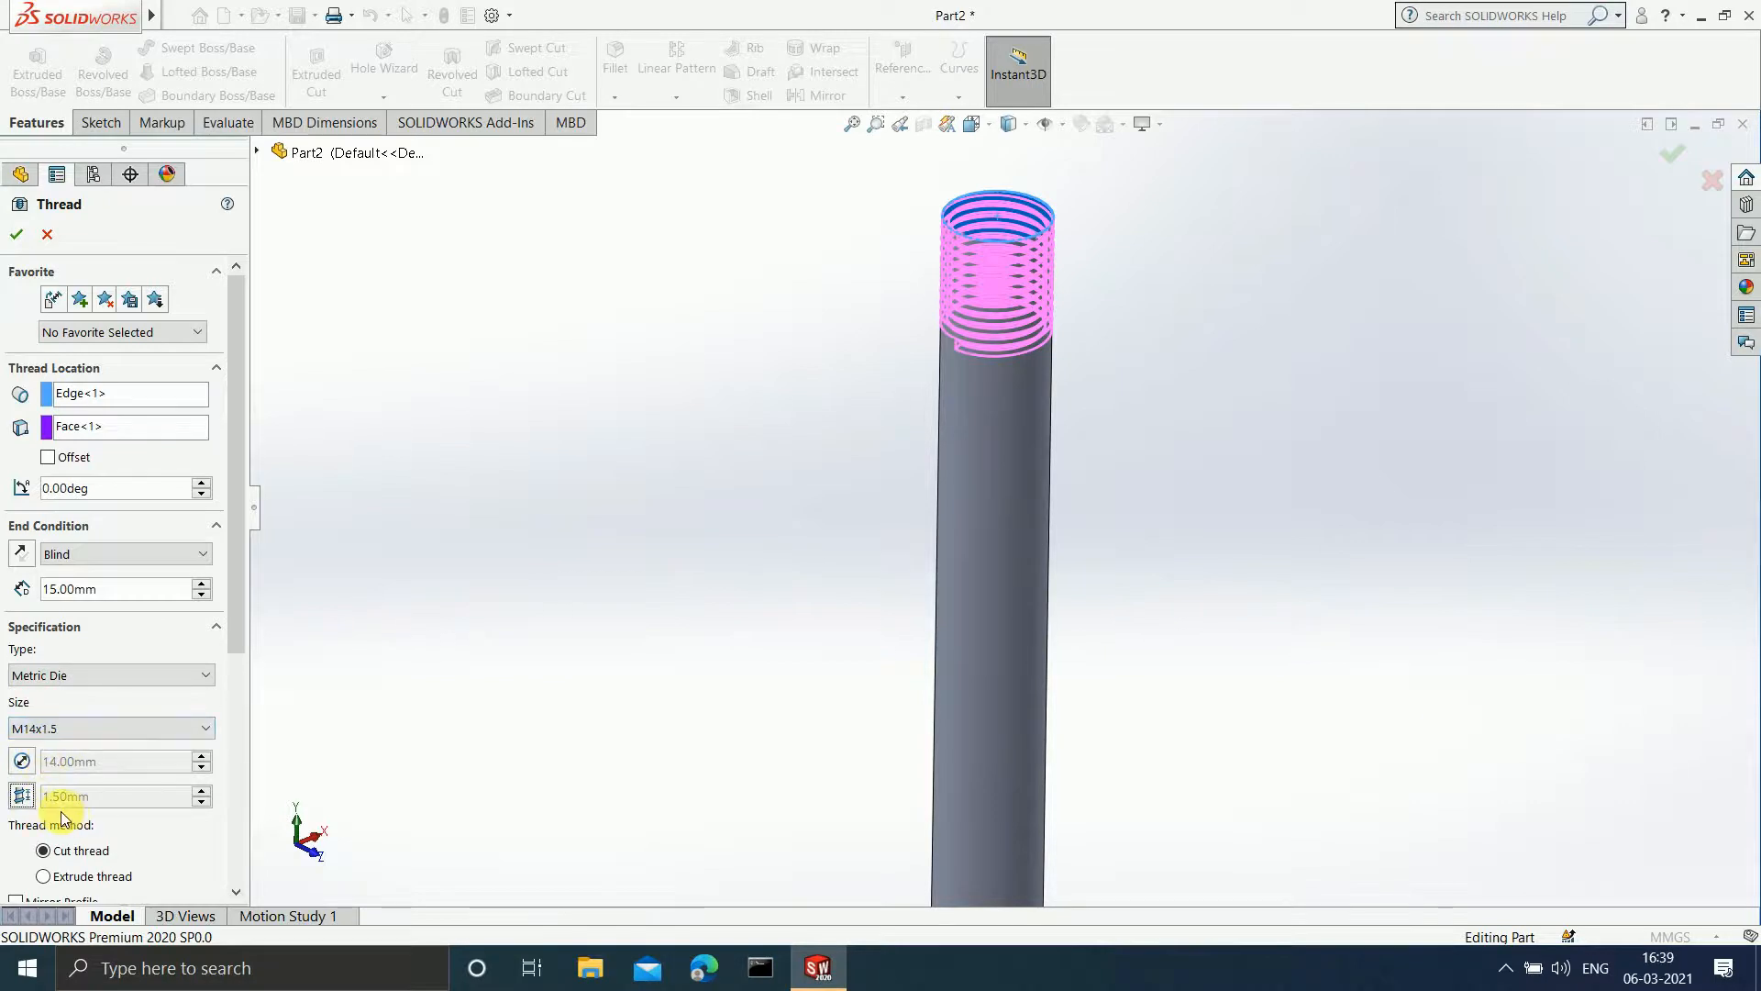
- Remove the optional start face from the thread location, keeping only the shaft's edge selected
drag(233, 616, 181, 787)
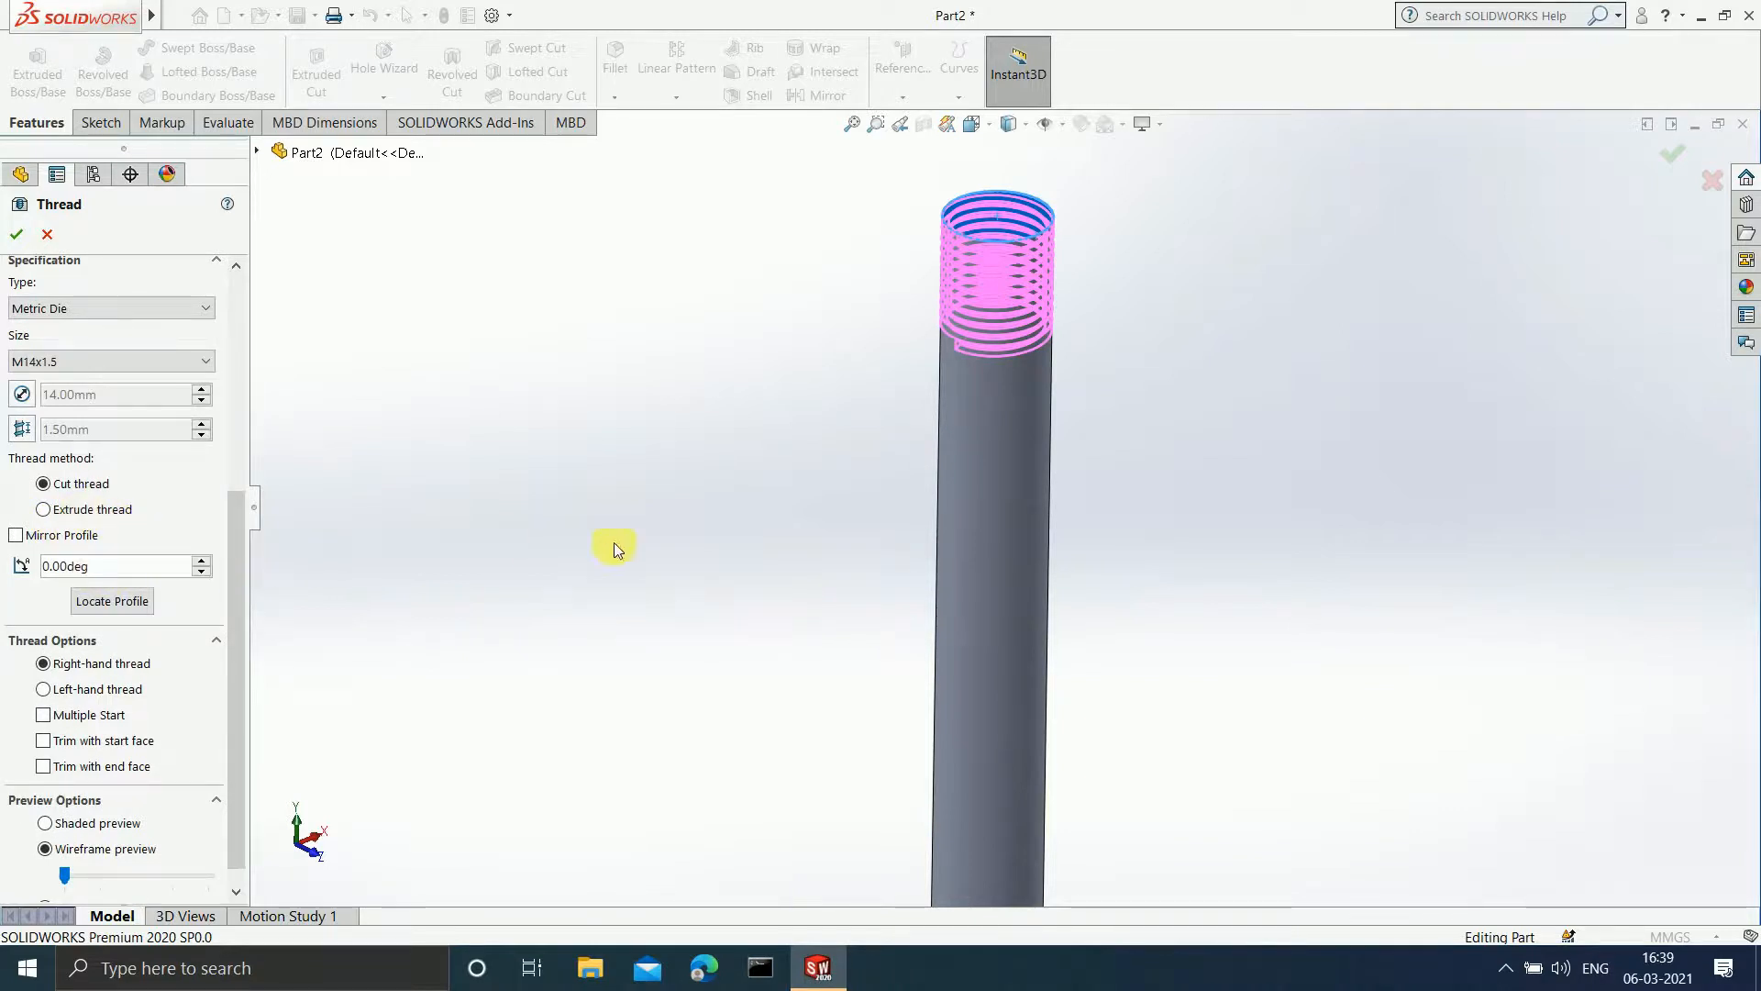
scroll(976, 268, down, 5)
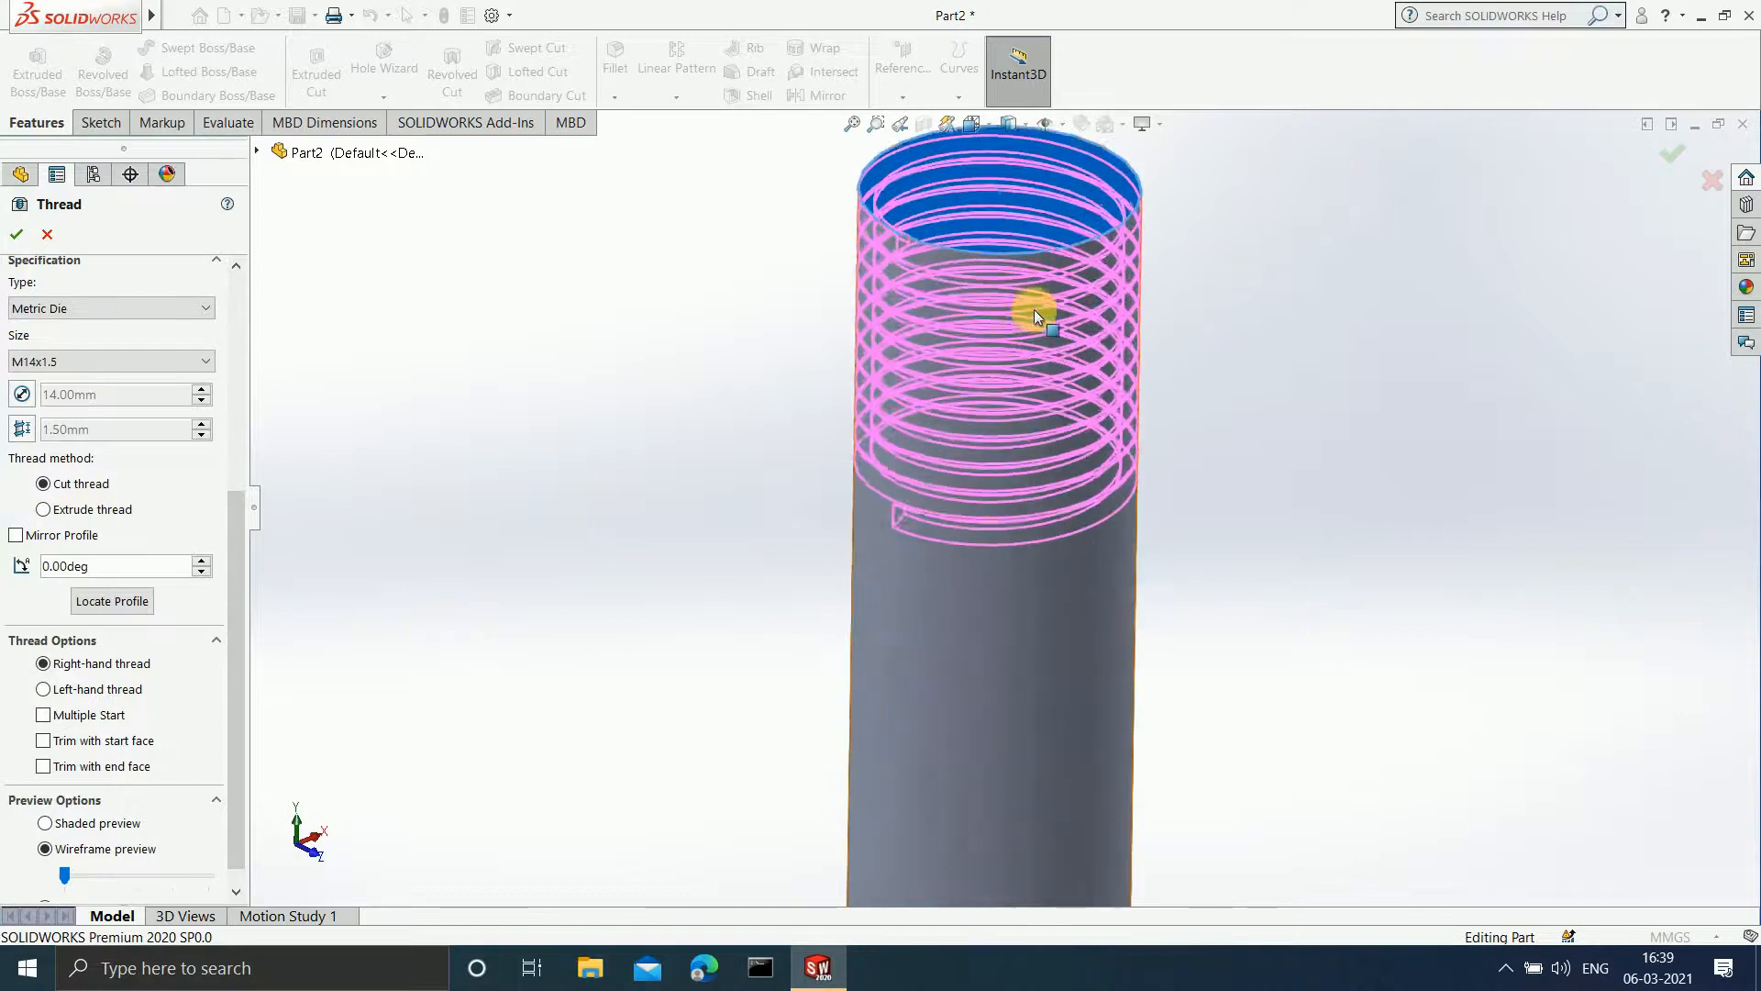
scroll(1031, 311, down, 2)
middle_drag(1295, 351, 1271, 511)
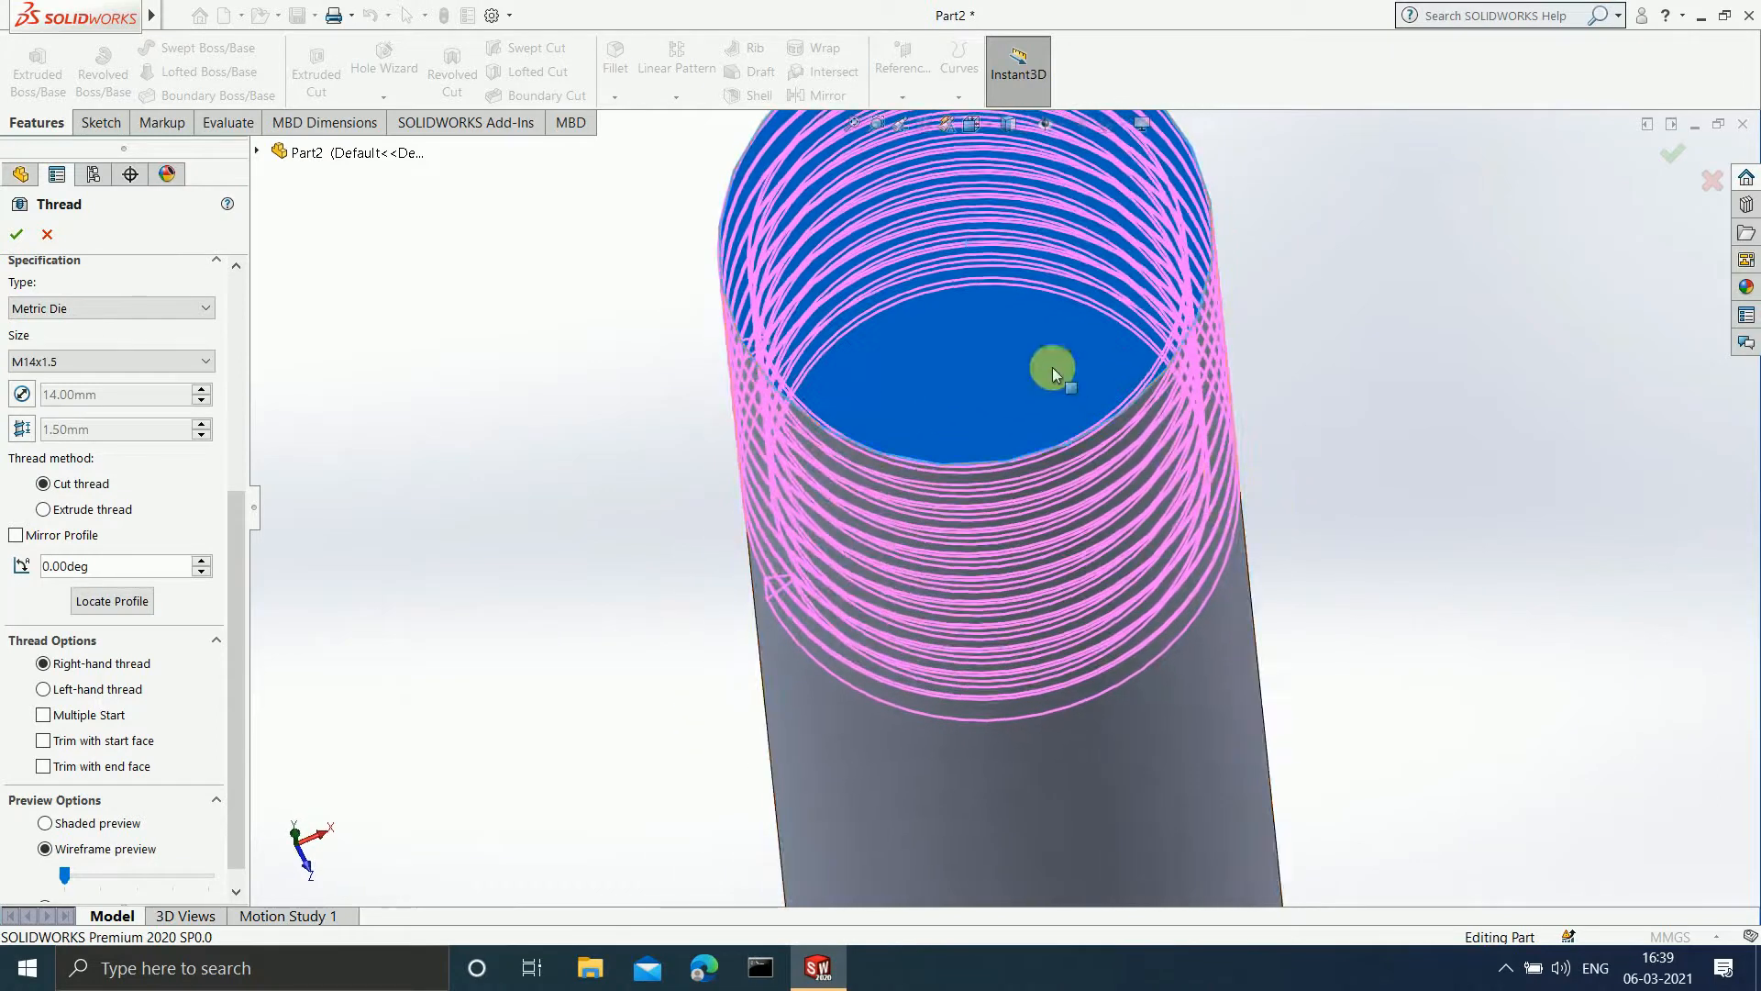
scroll(1036, 323, up, 1)
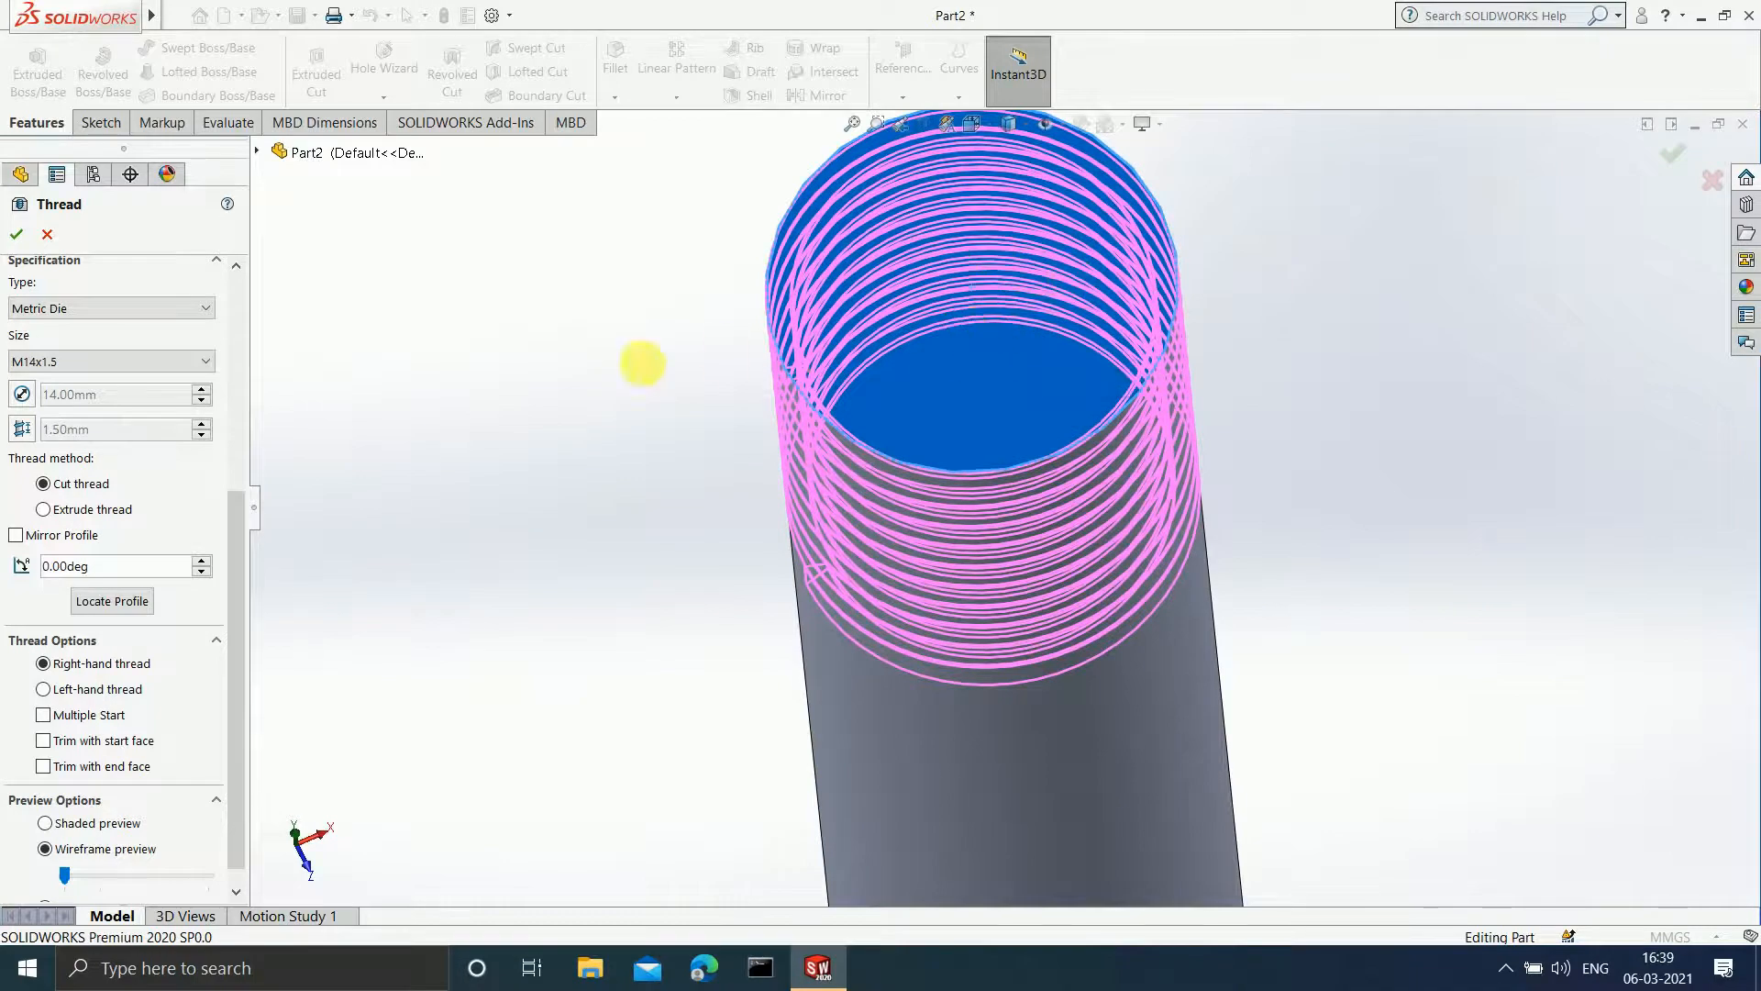
drag(234, 523, 236, 315)
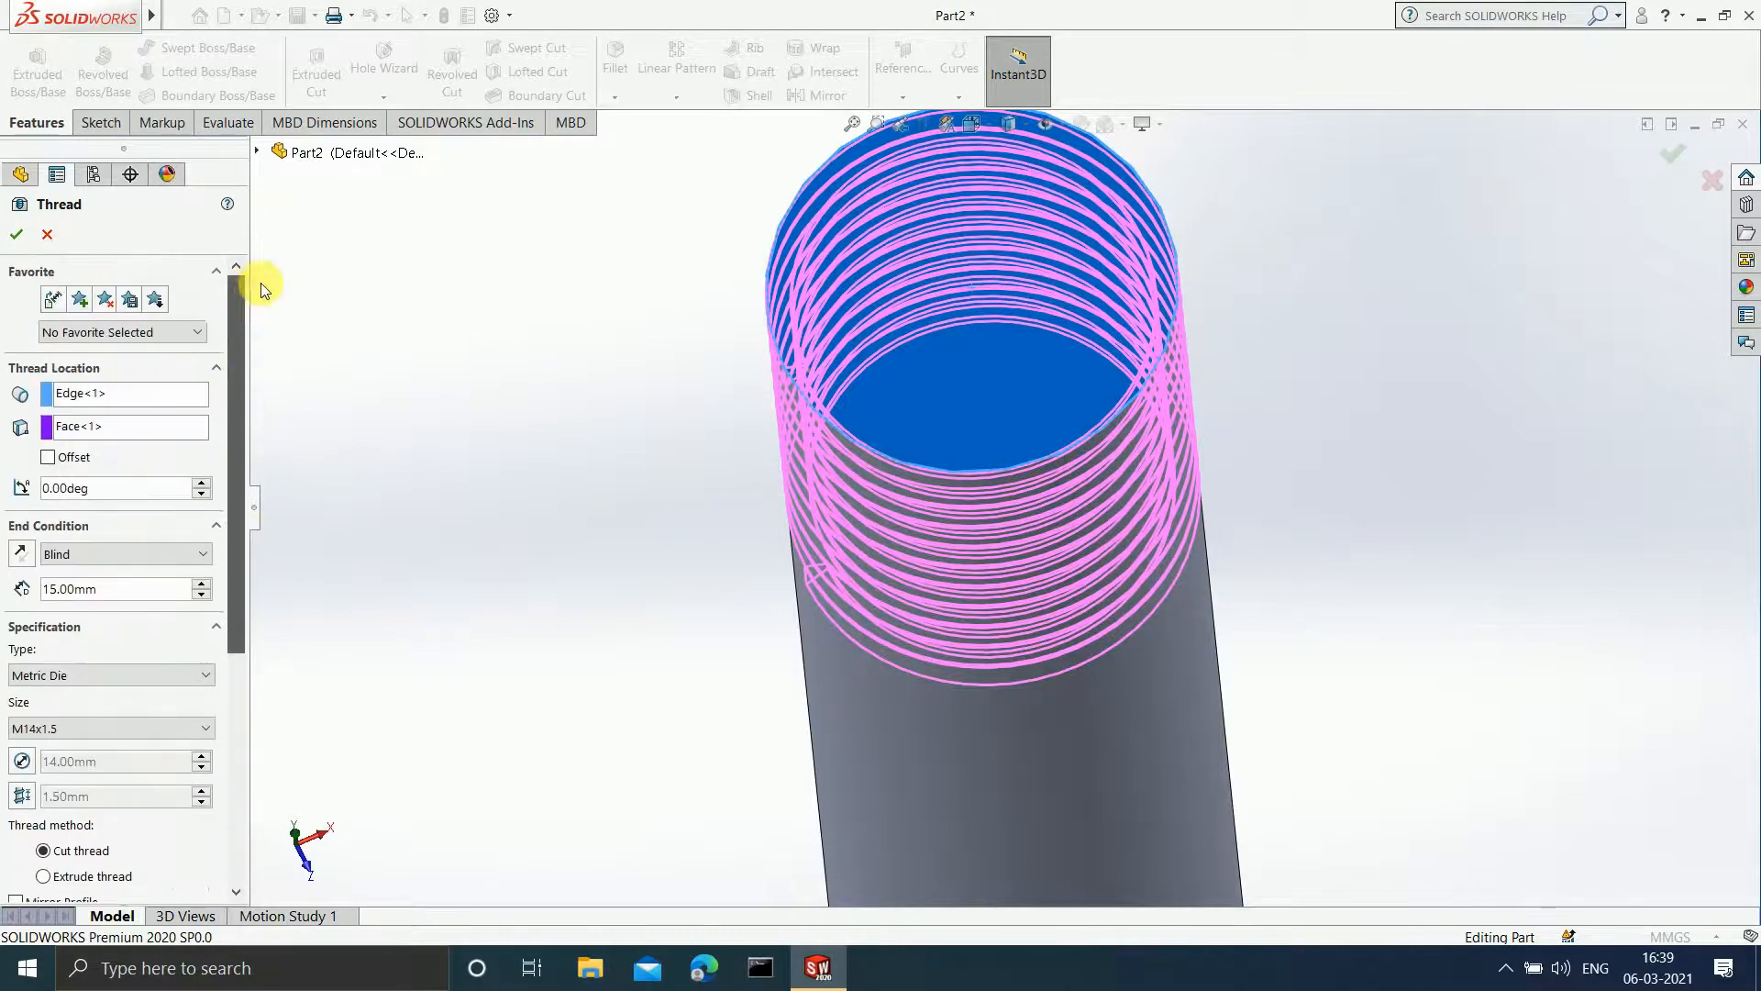
click(156, 427)
right_click(158, 427)
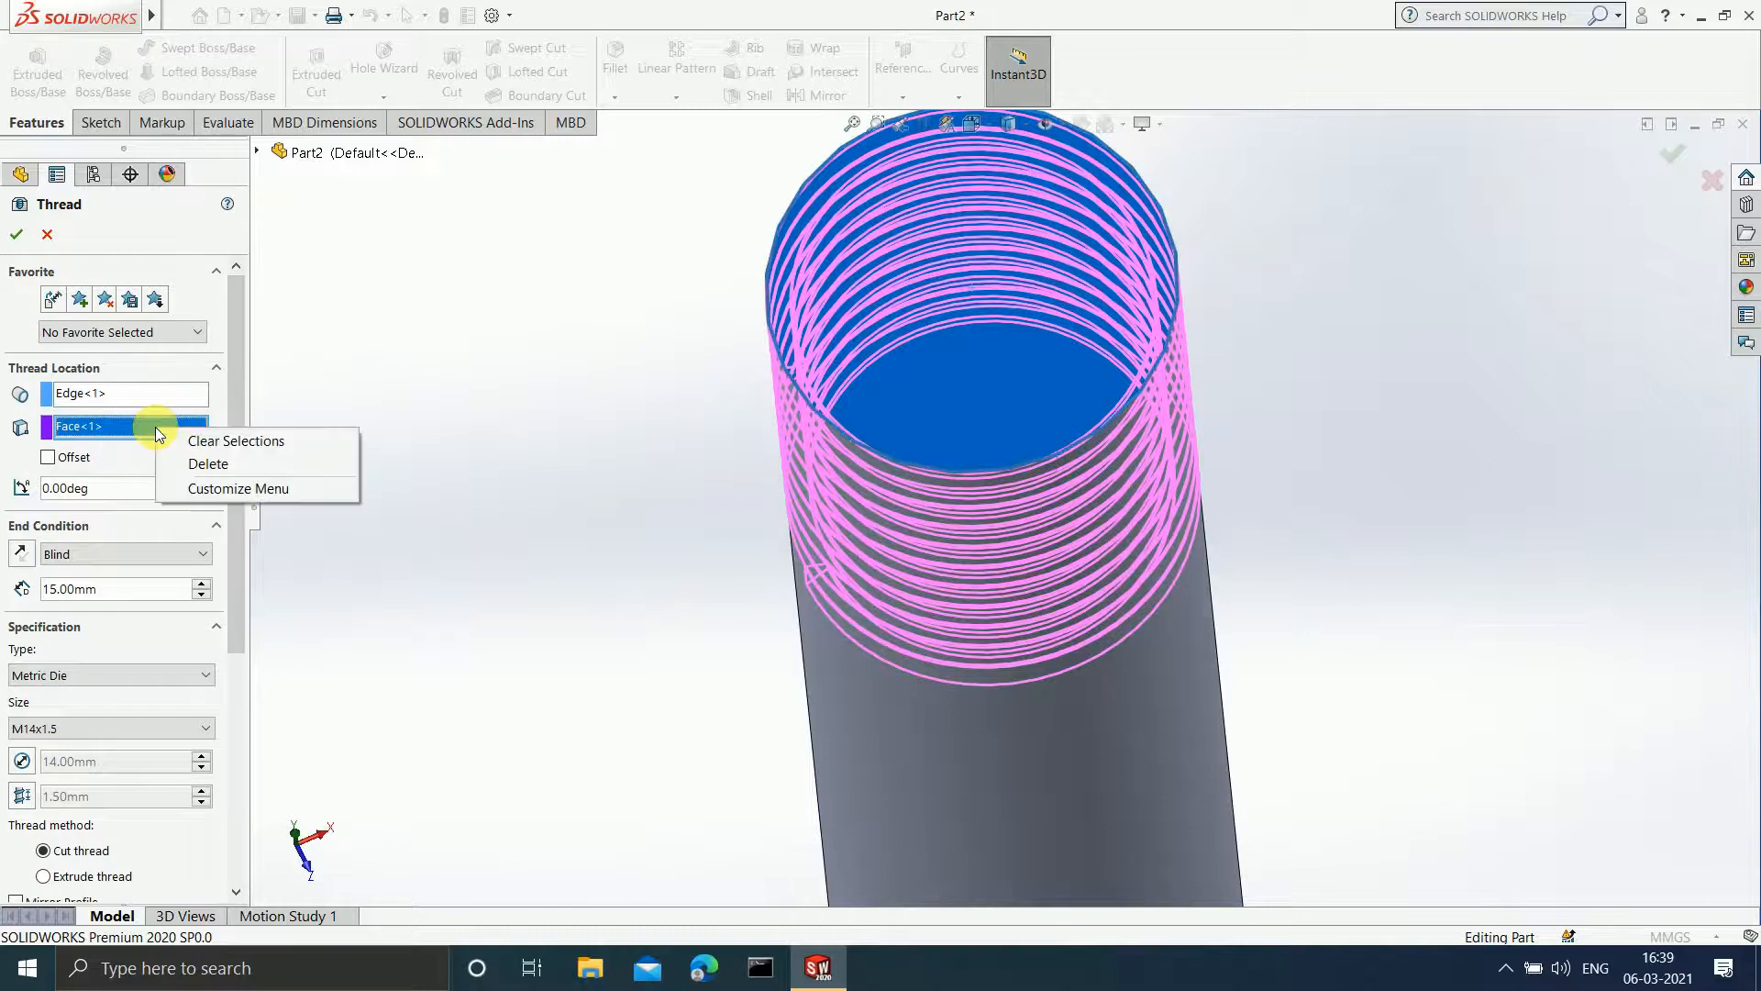
click(192, 462)
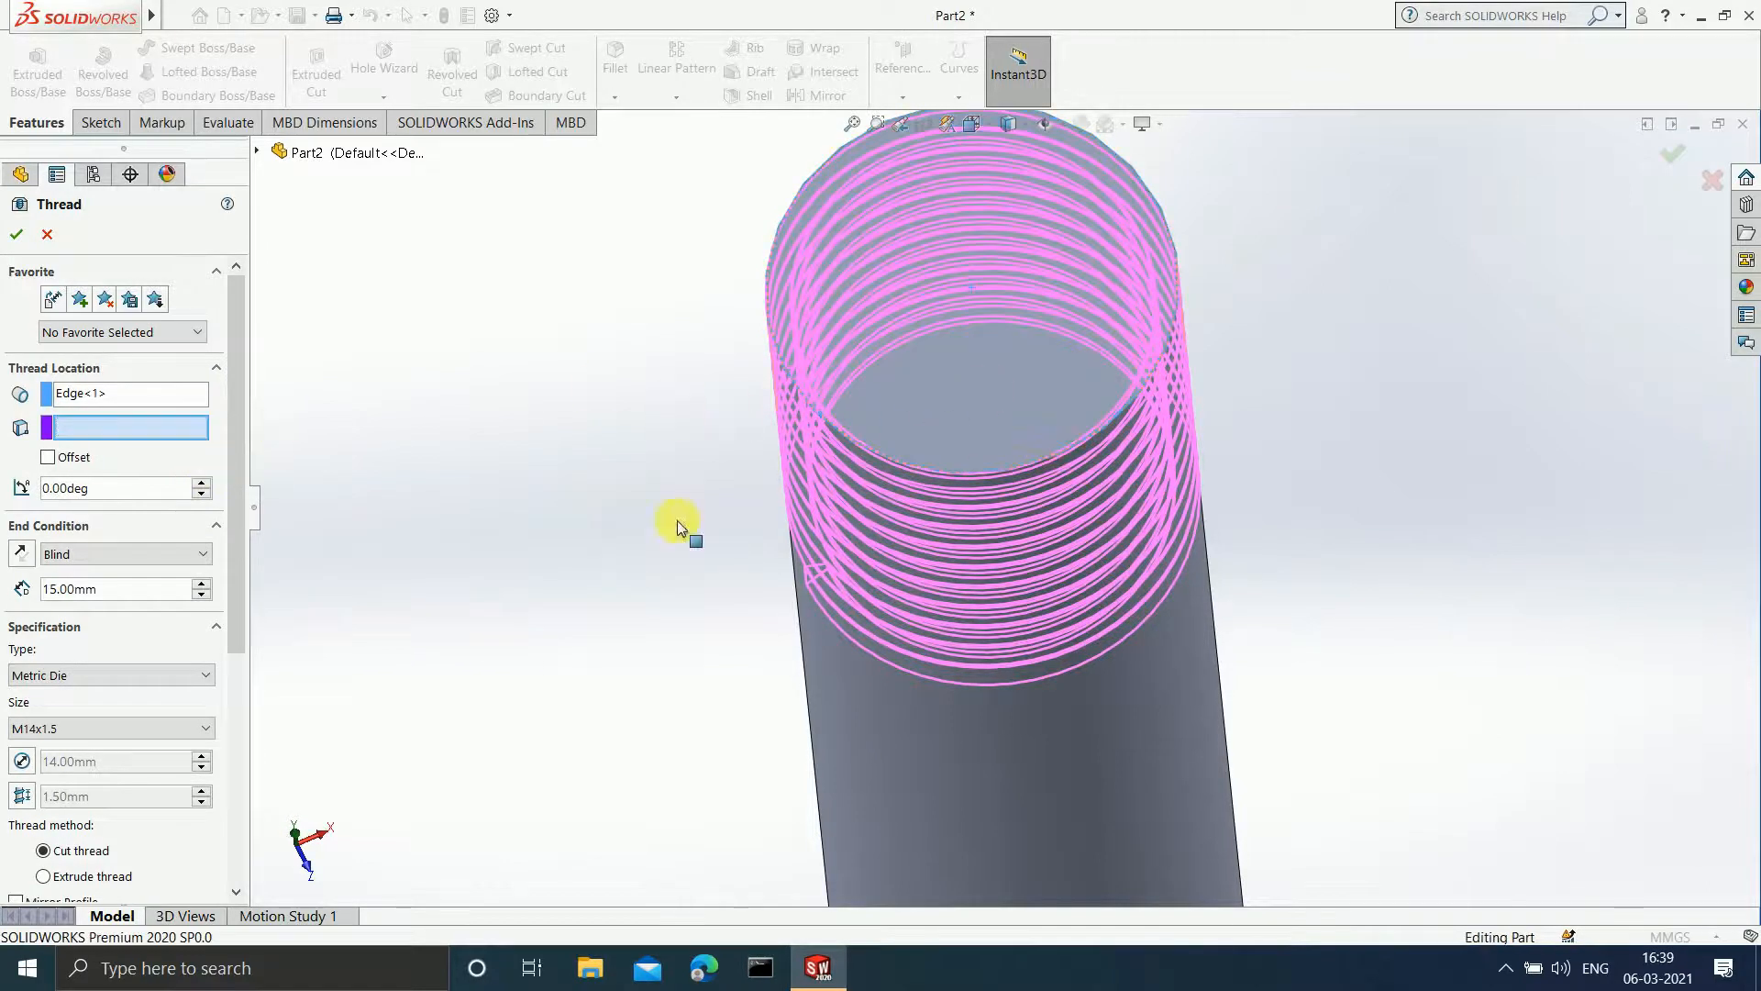
- Examine the cut thread preview from above the shaft's upper end to see where the profile sits relative to the cylinder surface
drag(233, 479, 239, 636)
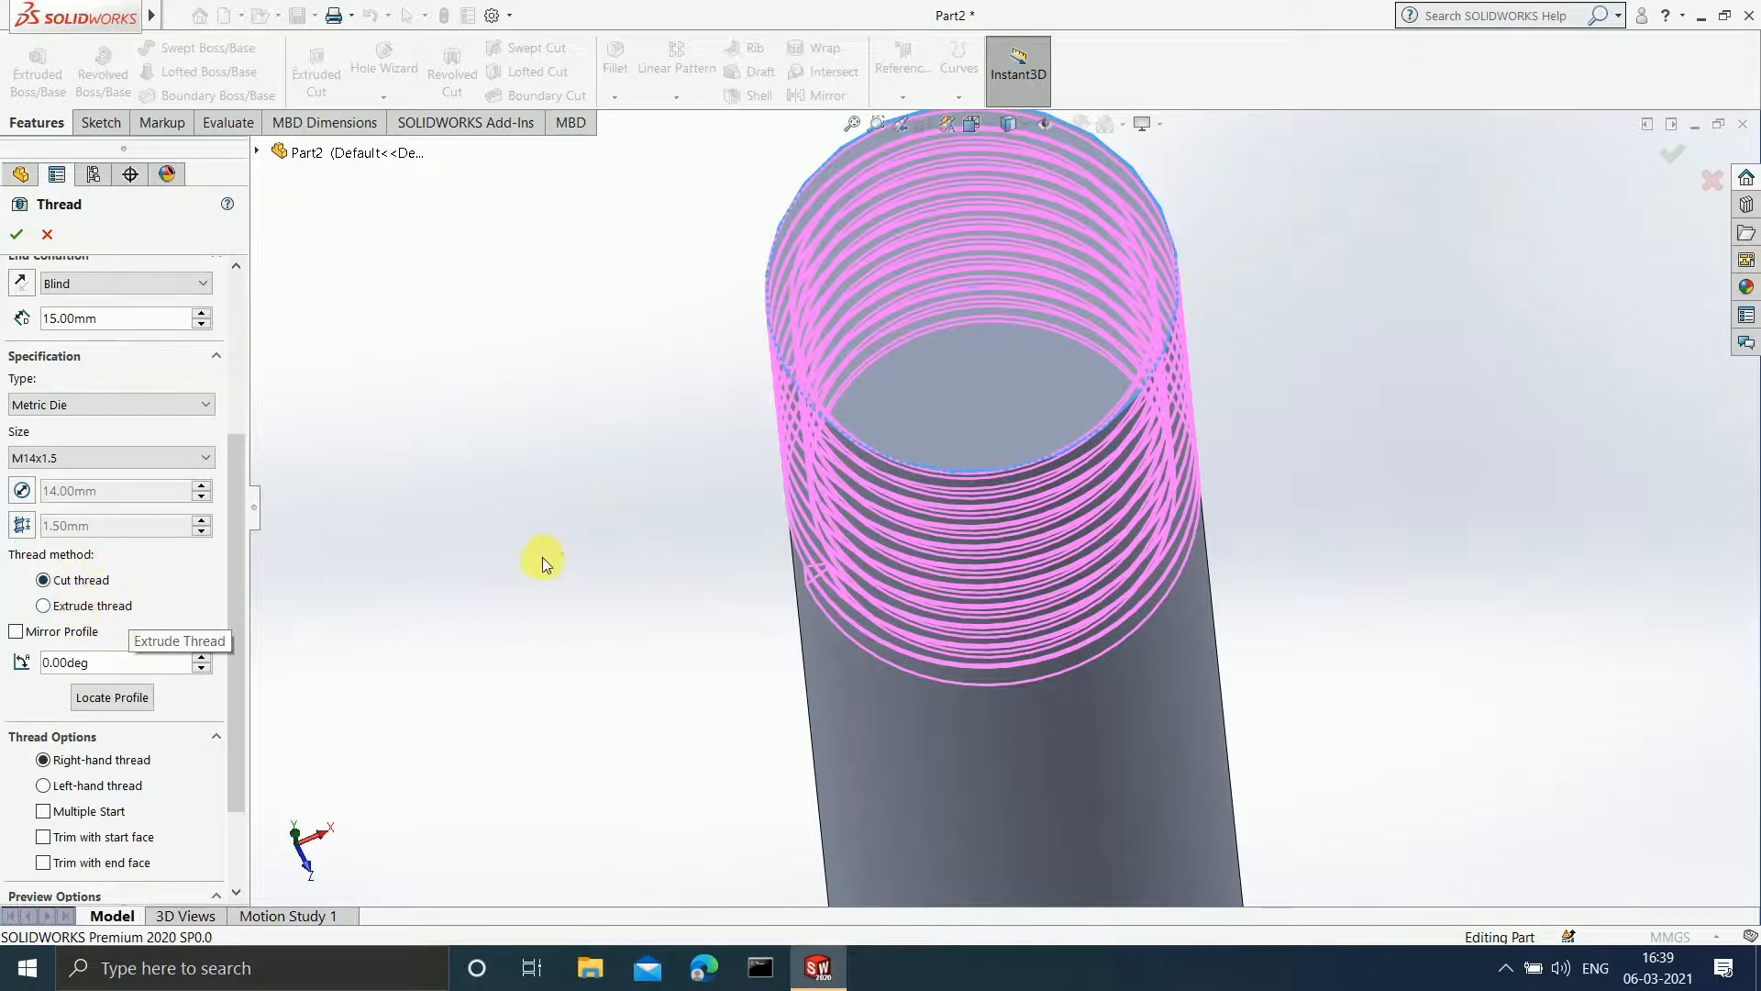
mouse_move(1005, 446)
middle_down()
mouse_move(1002, 334)
mouse_move(1014, 511)
mouse_move(1067, 399)
mouse_move(1050, 366)
mouse_move(1007, 357)
mouse_move(1030, 361)
mouse_move(1009, 420)
middle_up()
scroll(814, 435, down, 5)
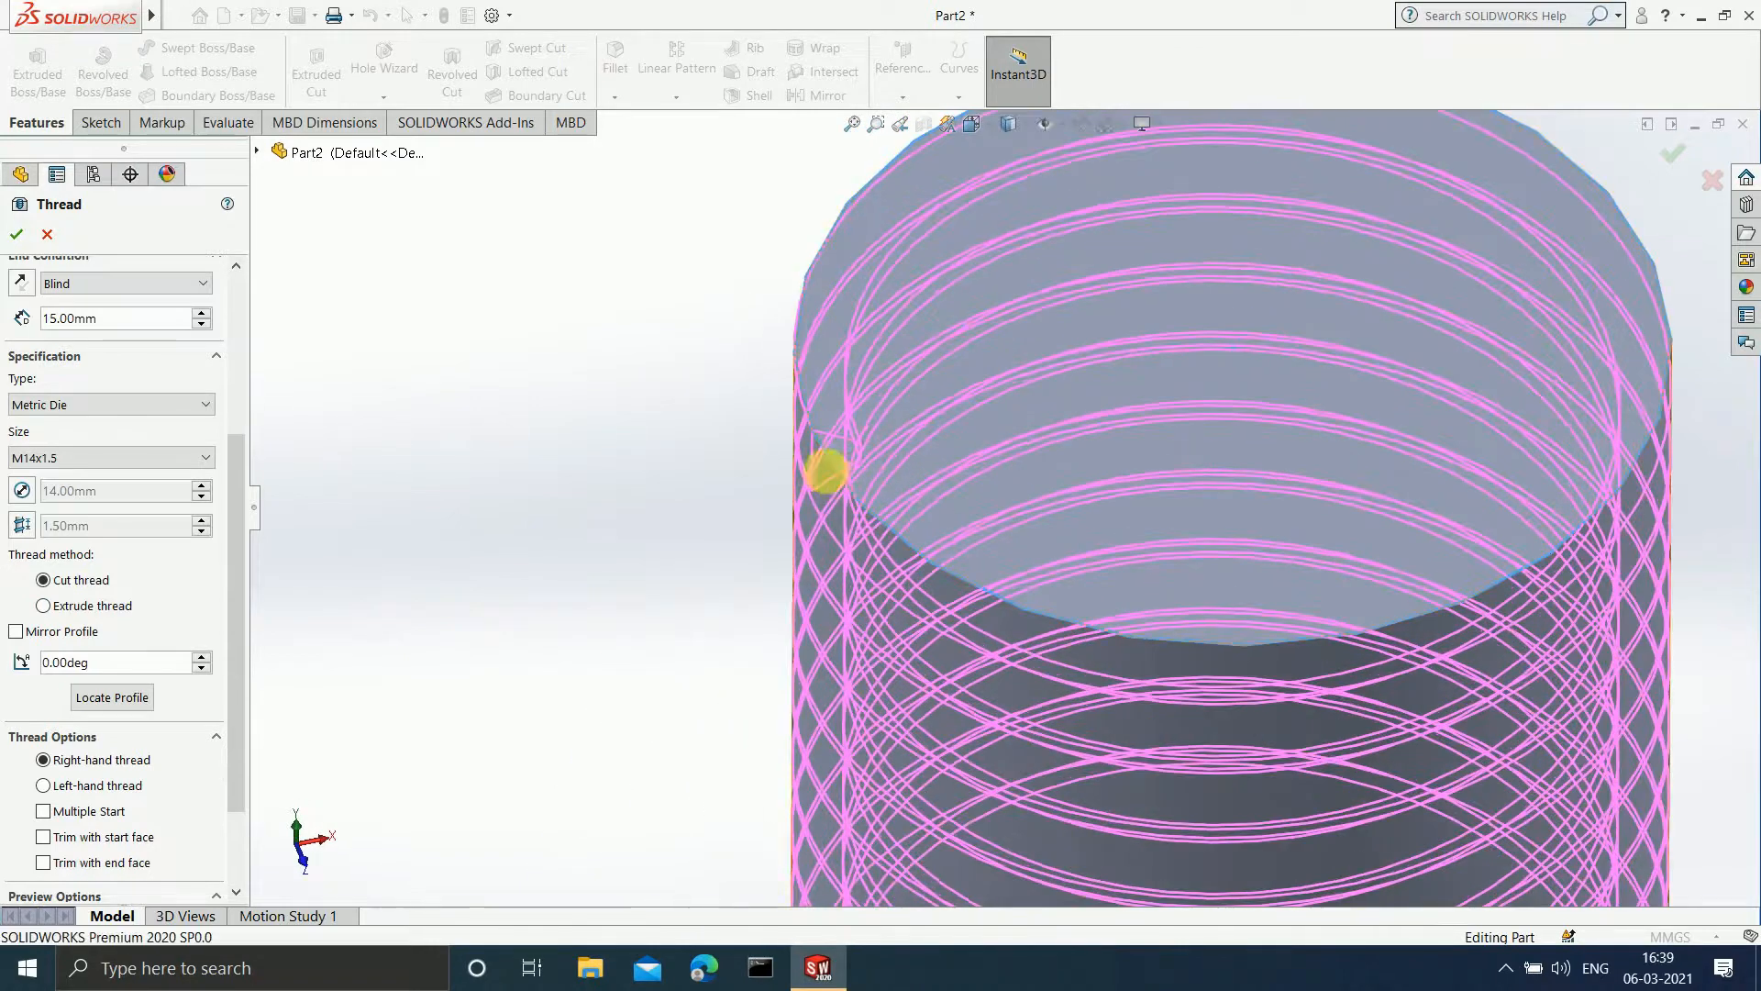
middle_drag(927, 448, 917, 471)
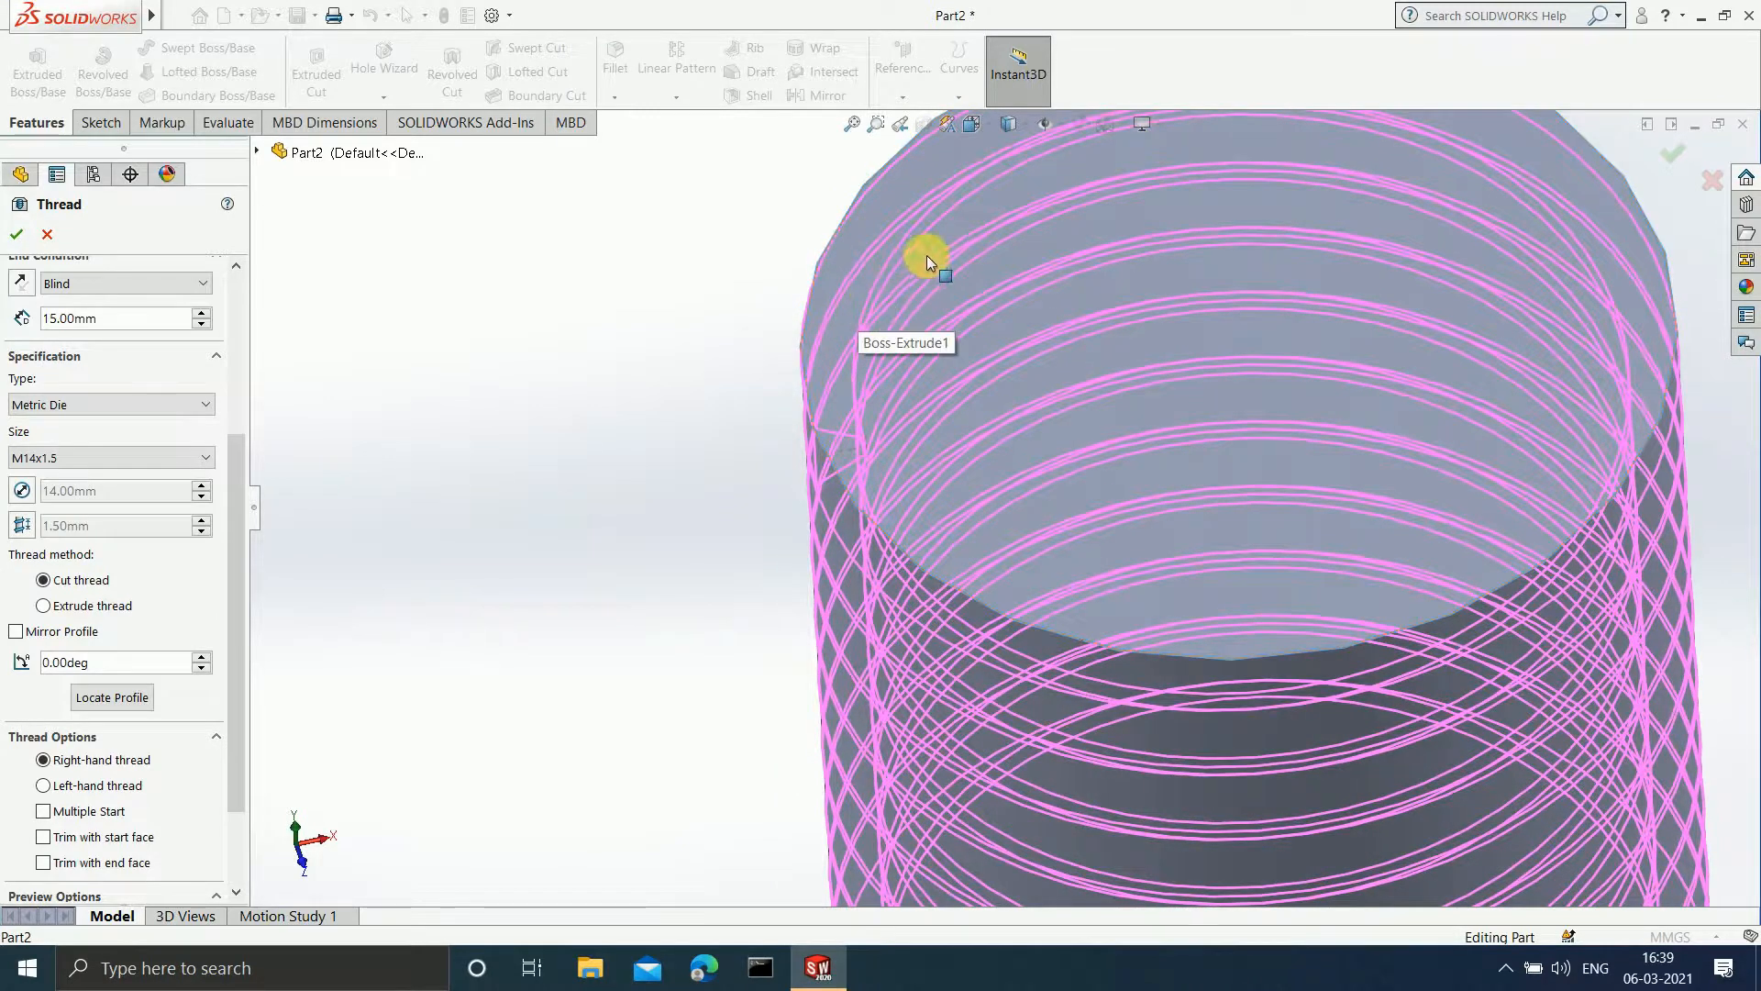
scroll(842, 444, up, 1)
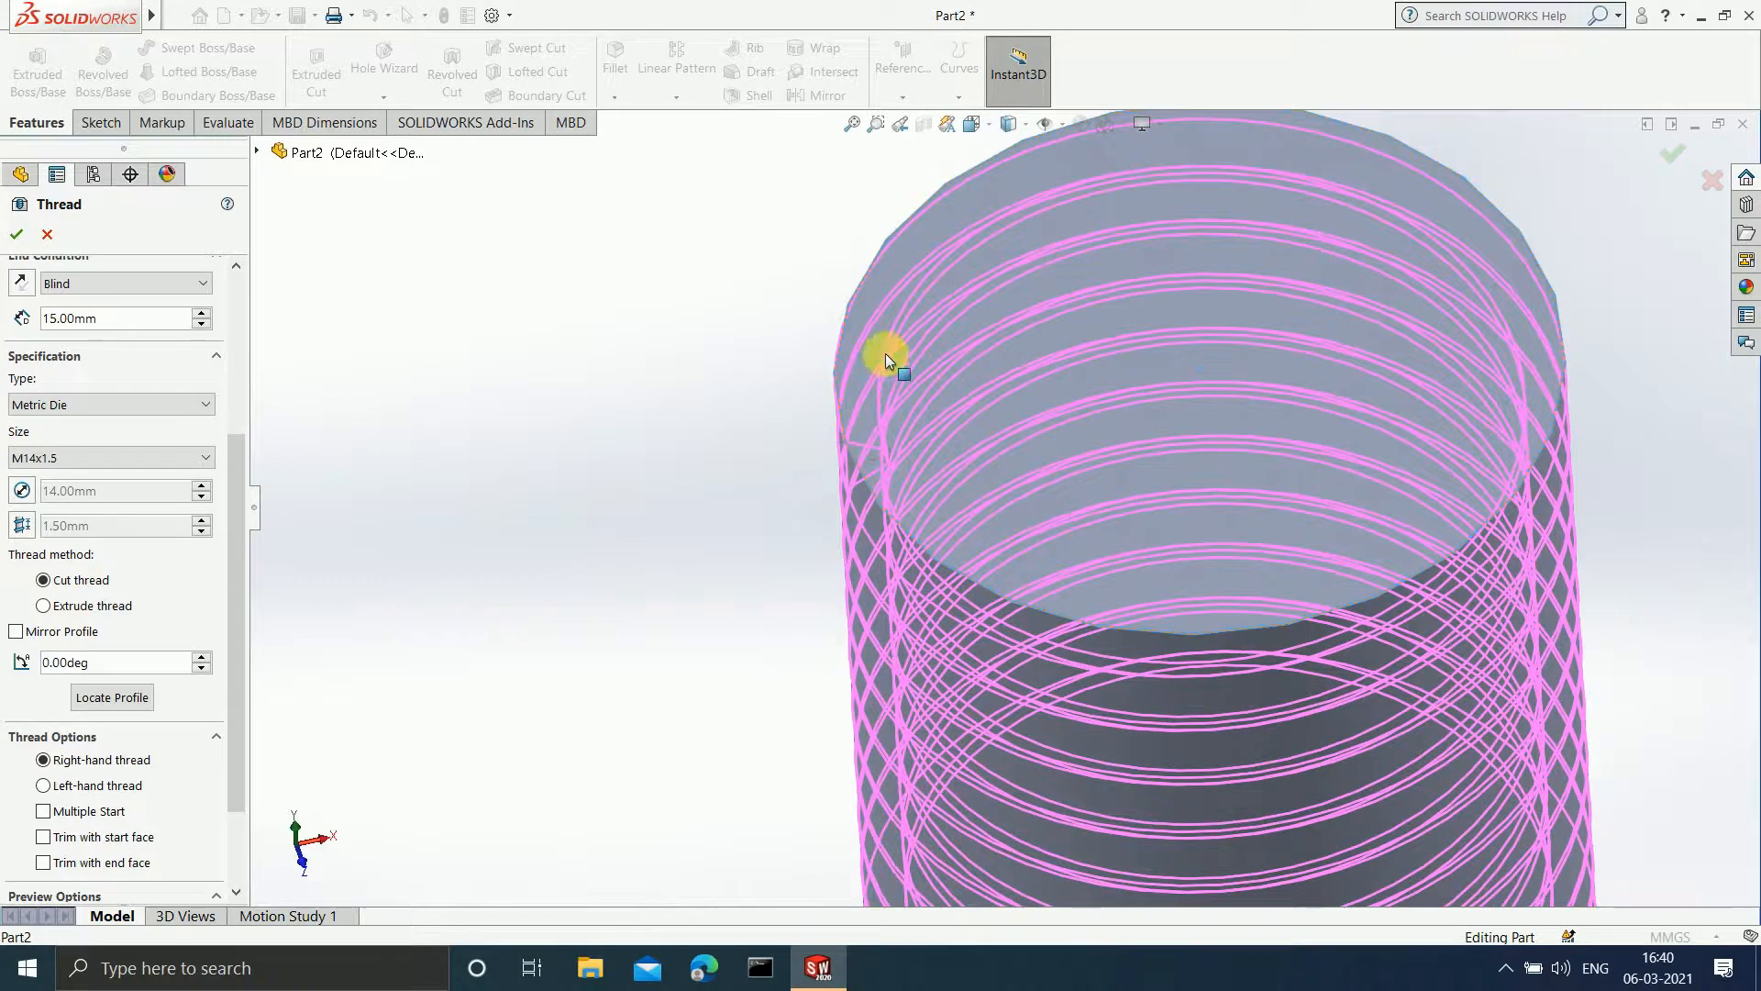
middle_drag(1611, 448, 1586, 632)
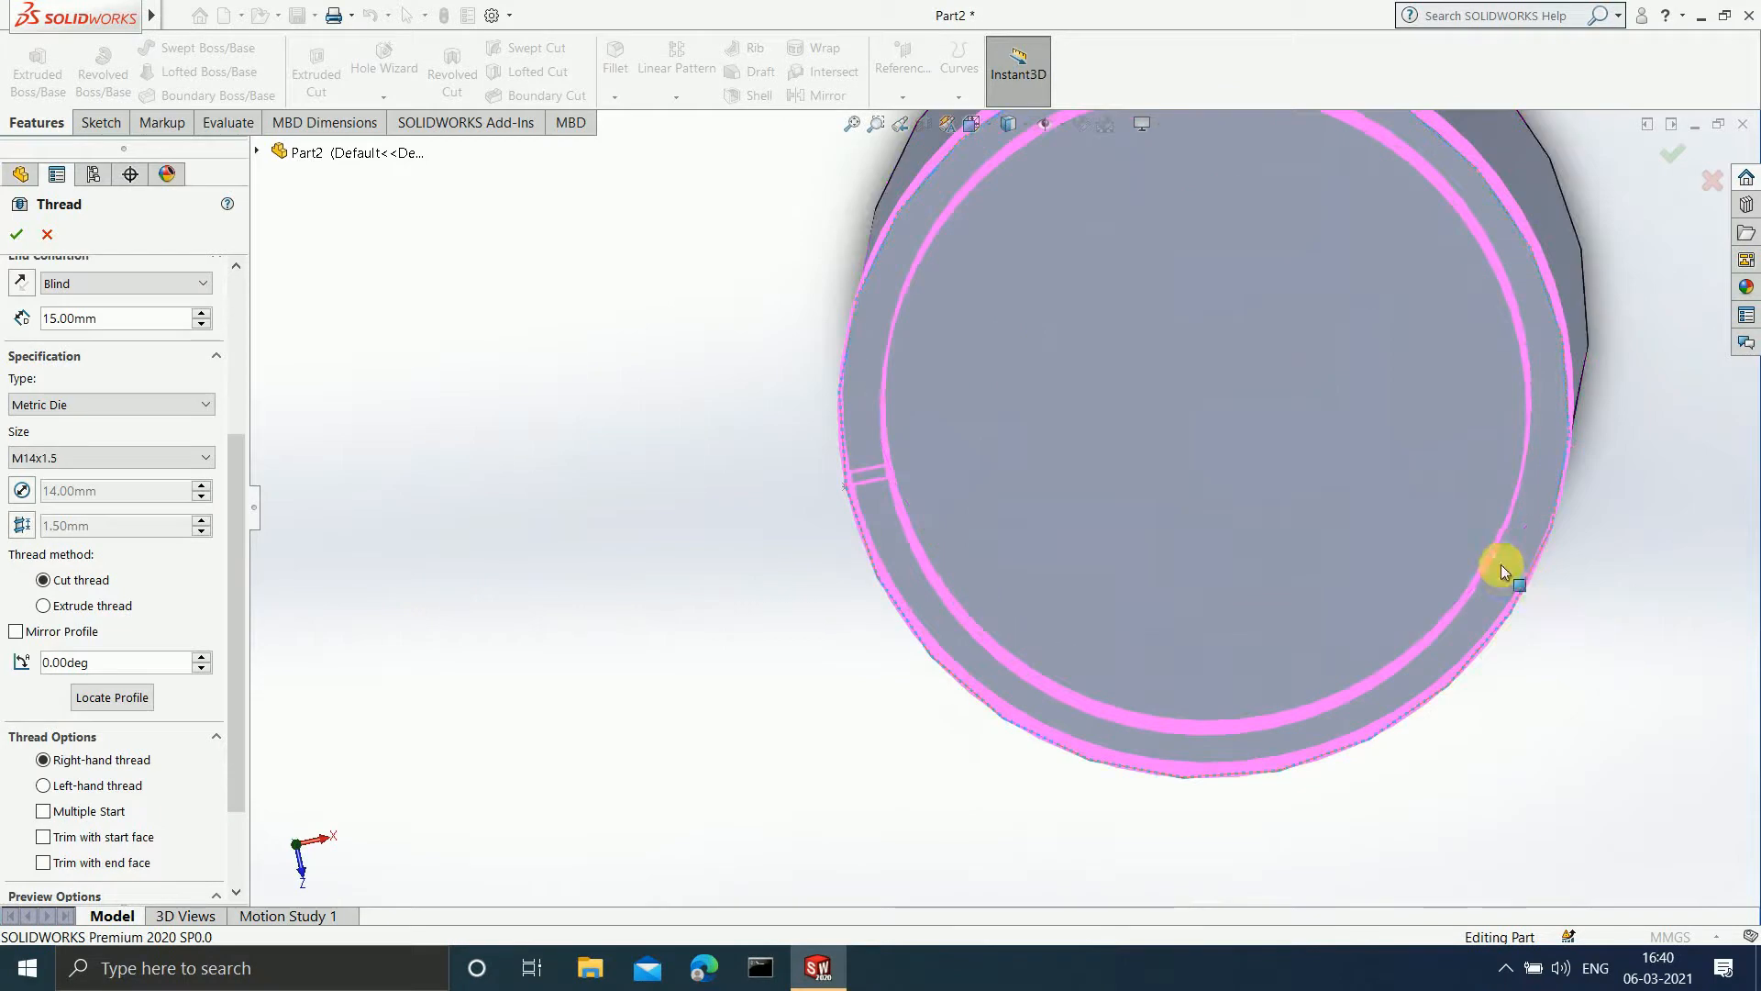
scroll(1268, 299, up, 3)
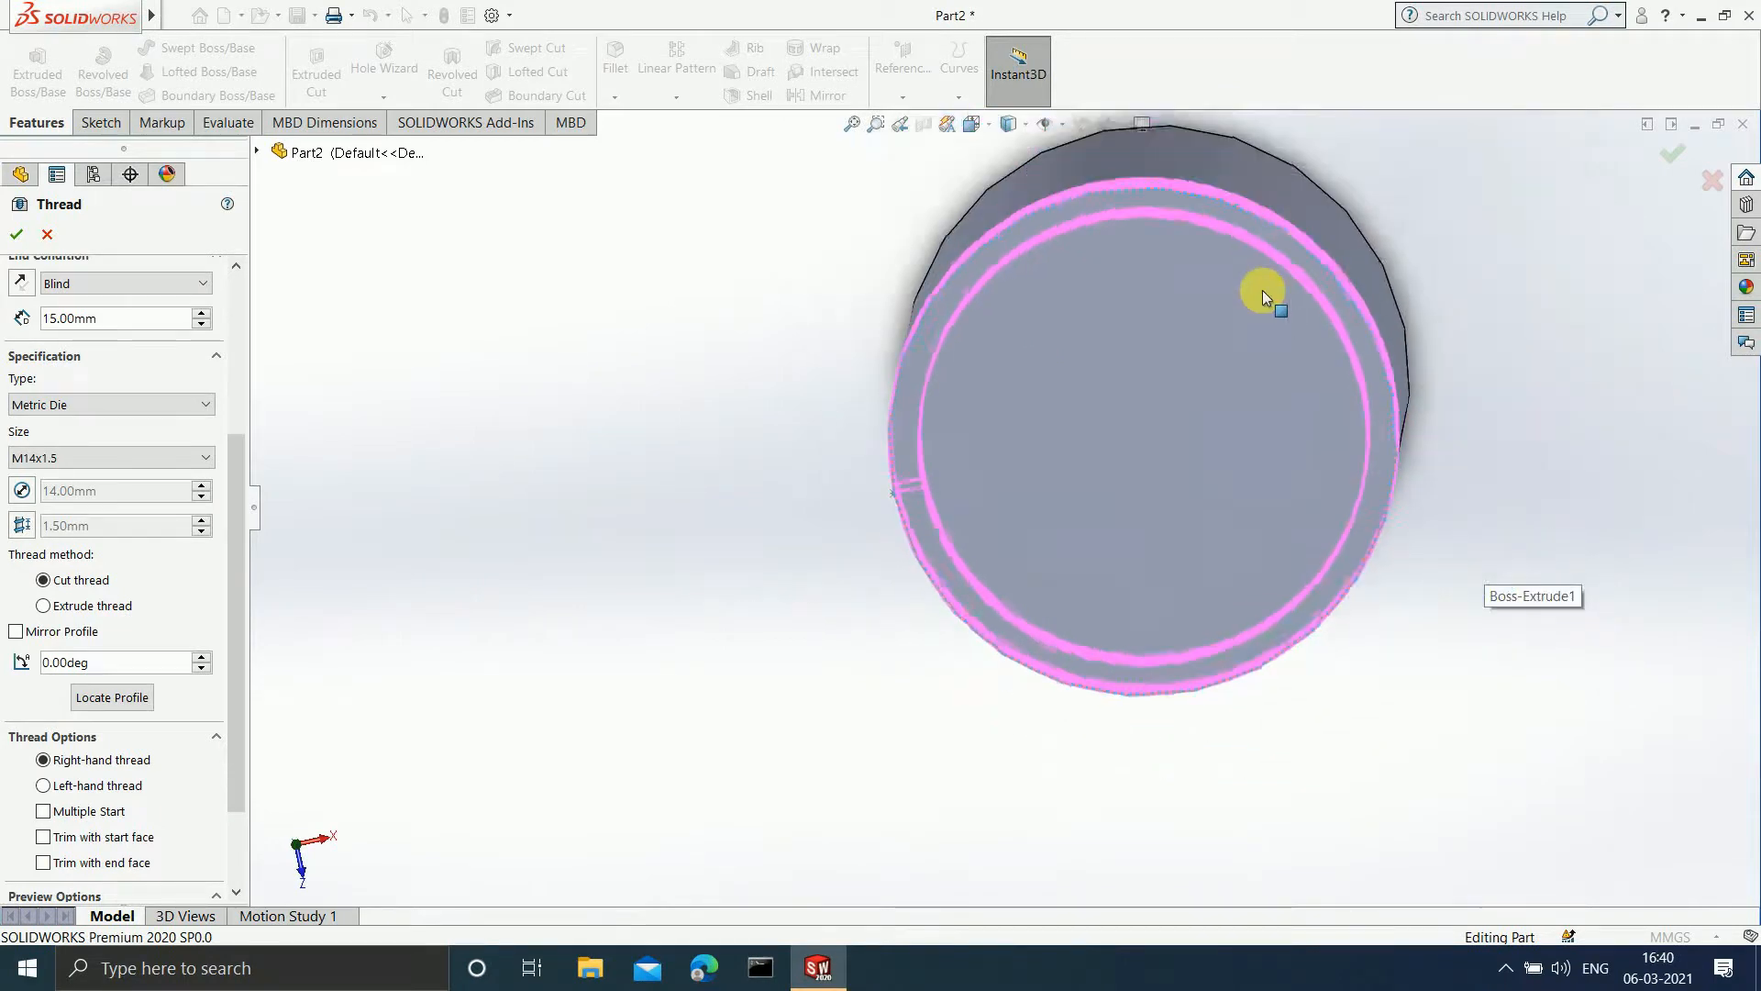
scroll(1260, 449, down, 3)
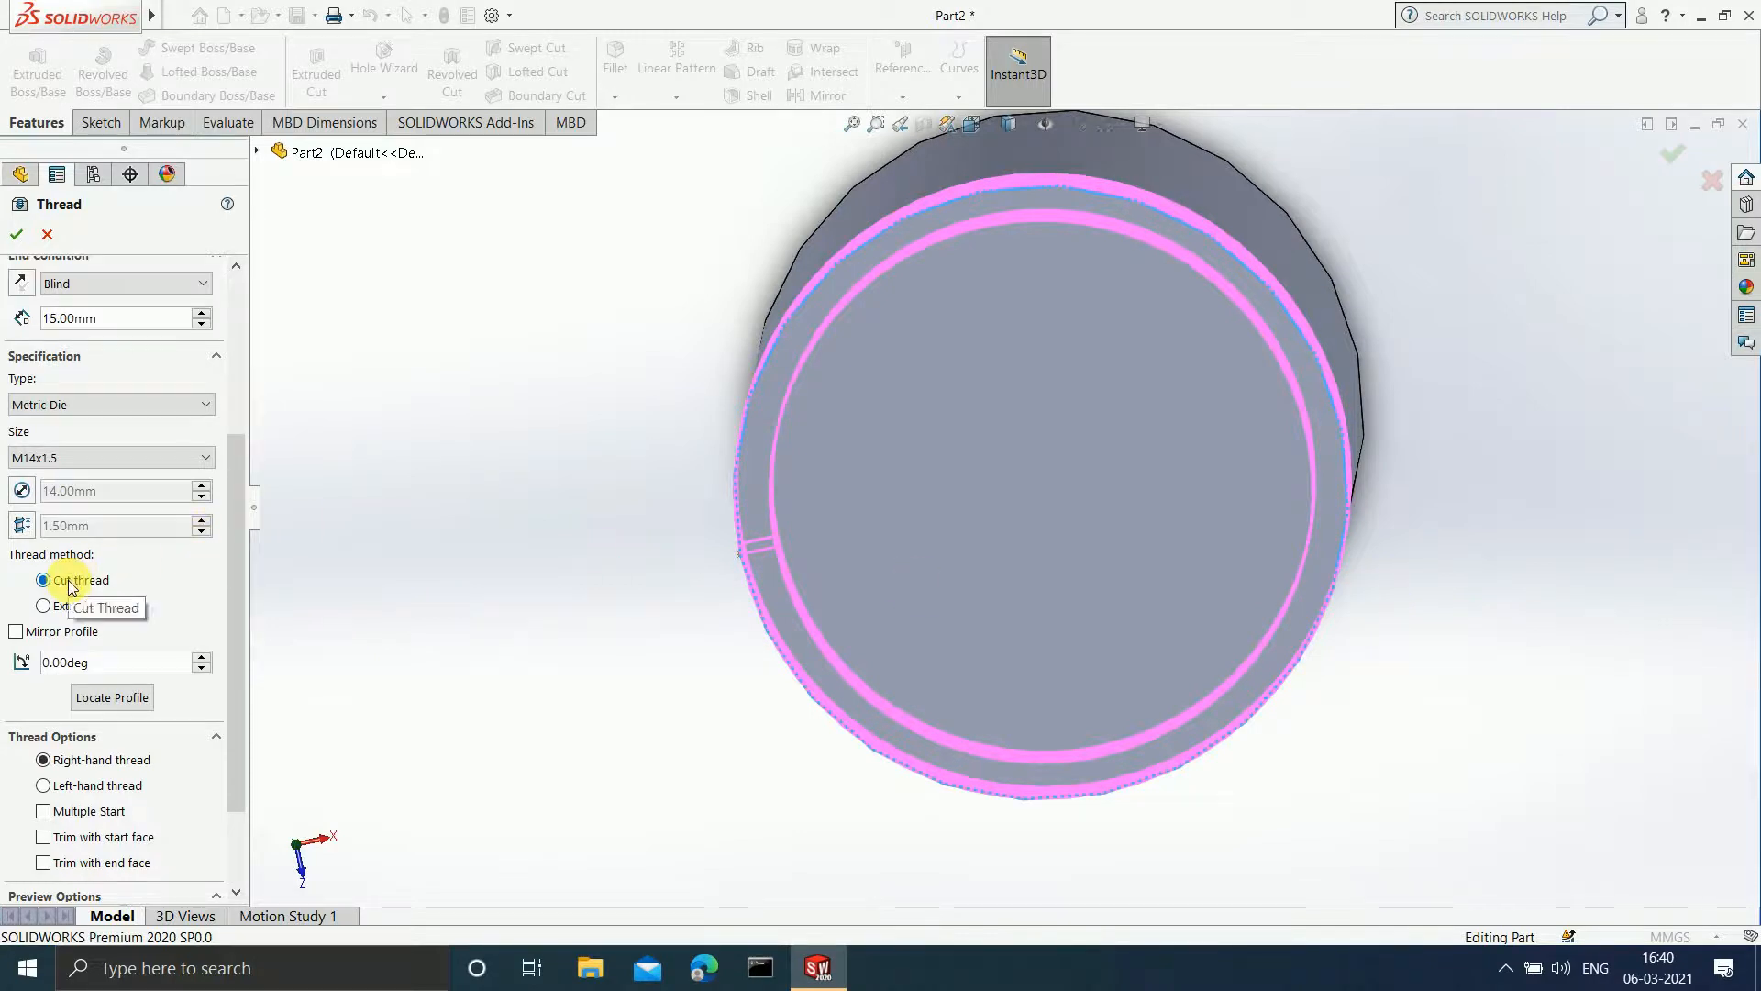
- Turn on Mirror Profile with Mirror horizontally and inspect the thread preview around the shaft's upper end
click(16, 631)
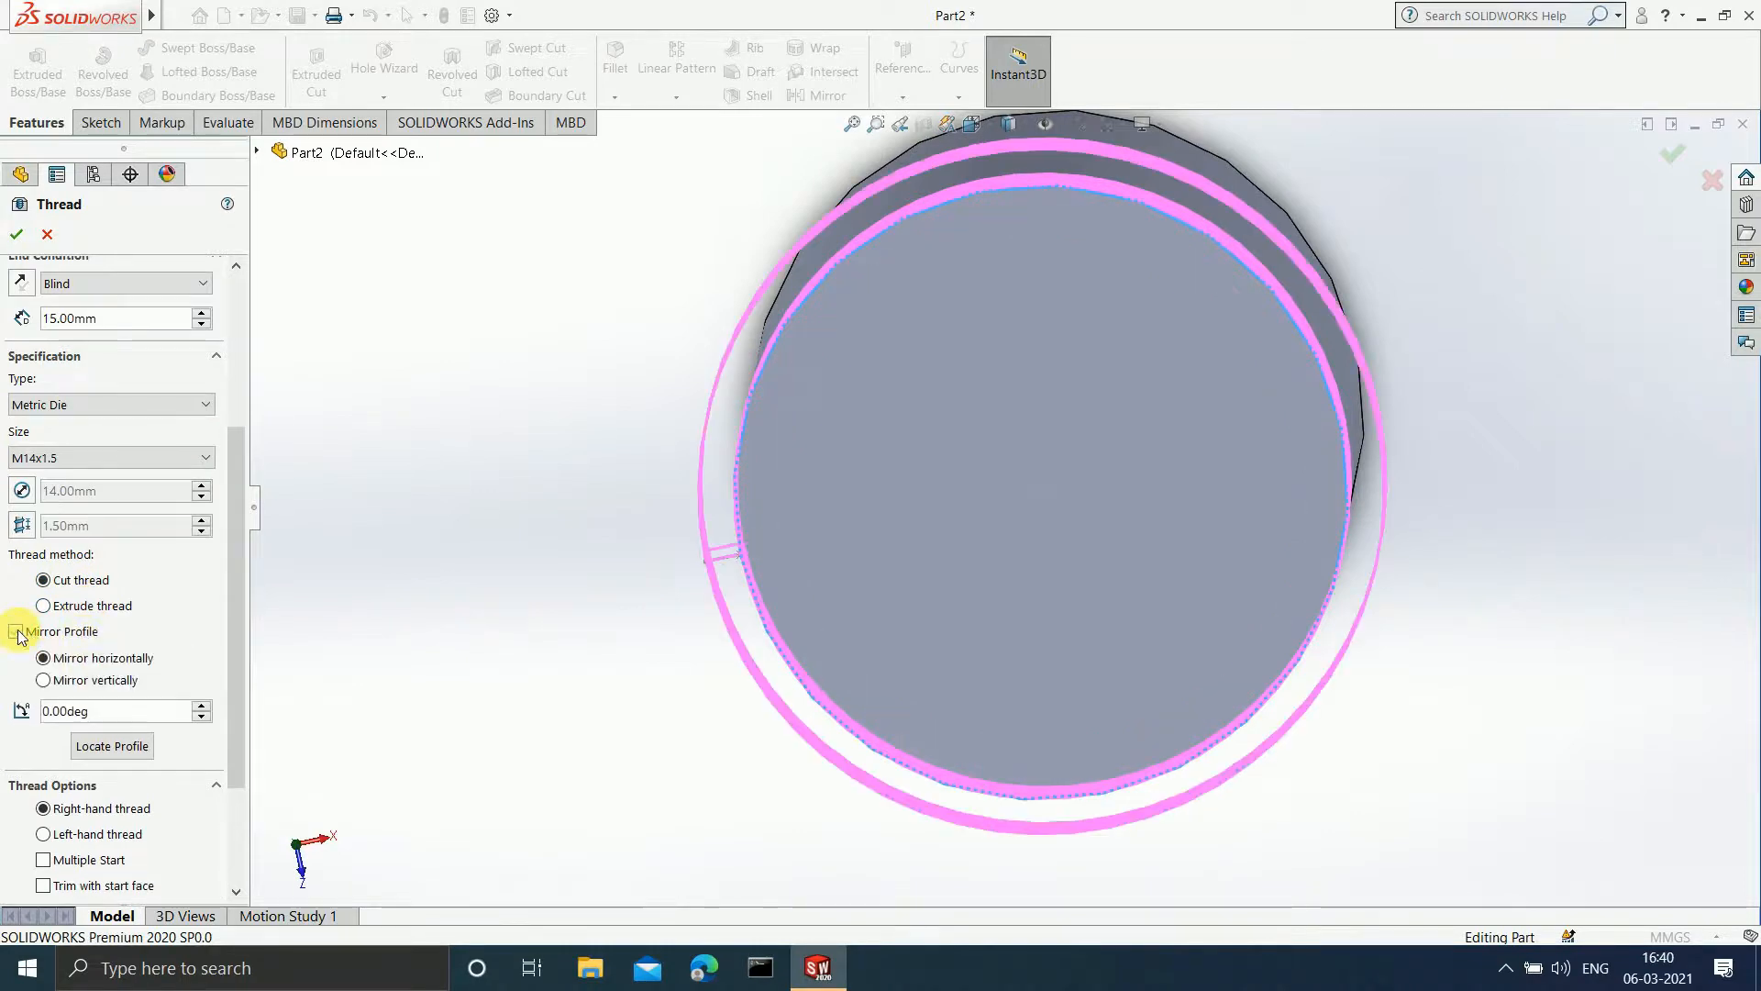
middle_drag(1479, 592, 1030, 244)
scroll(853, 475, down, 3)
middle_drag(1024, 533, 1030, 491)
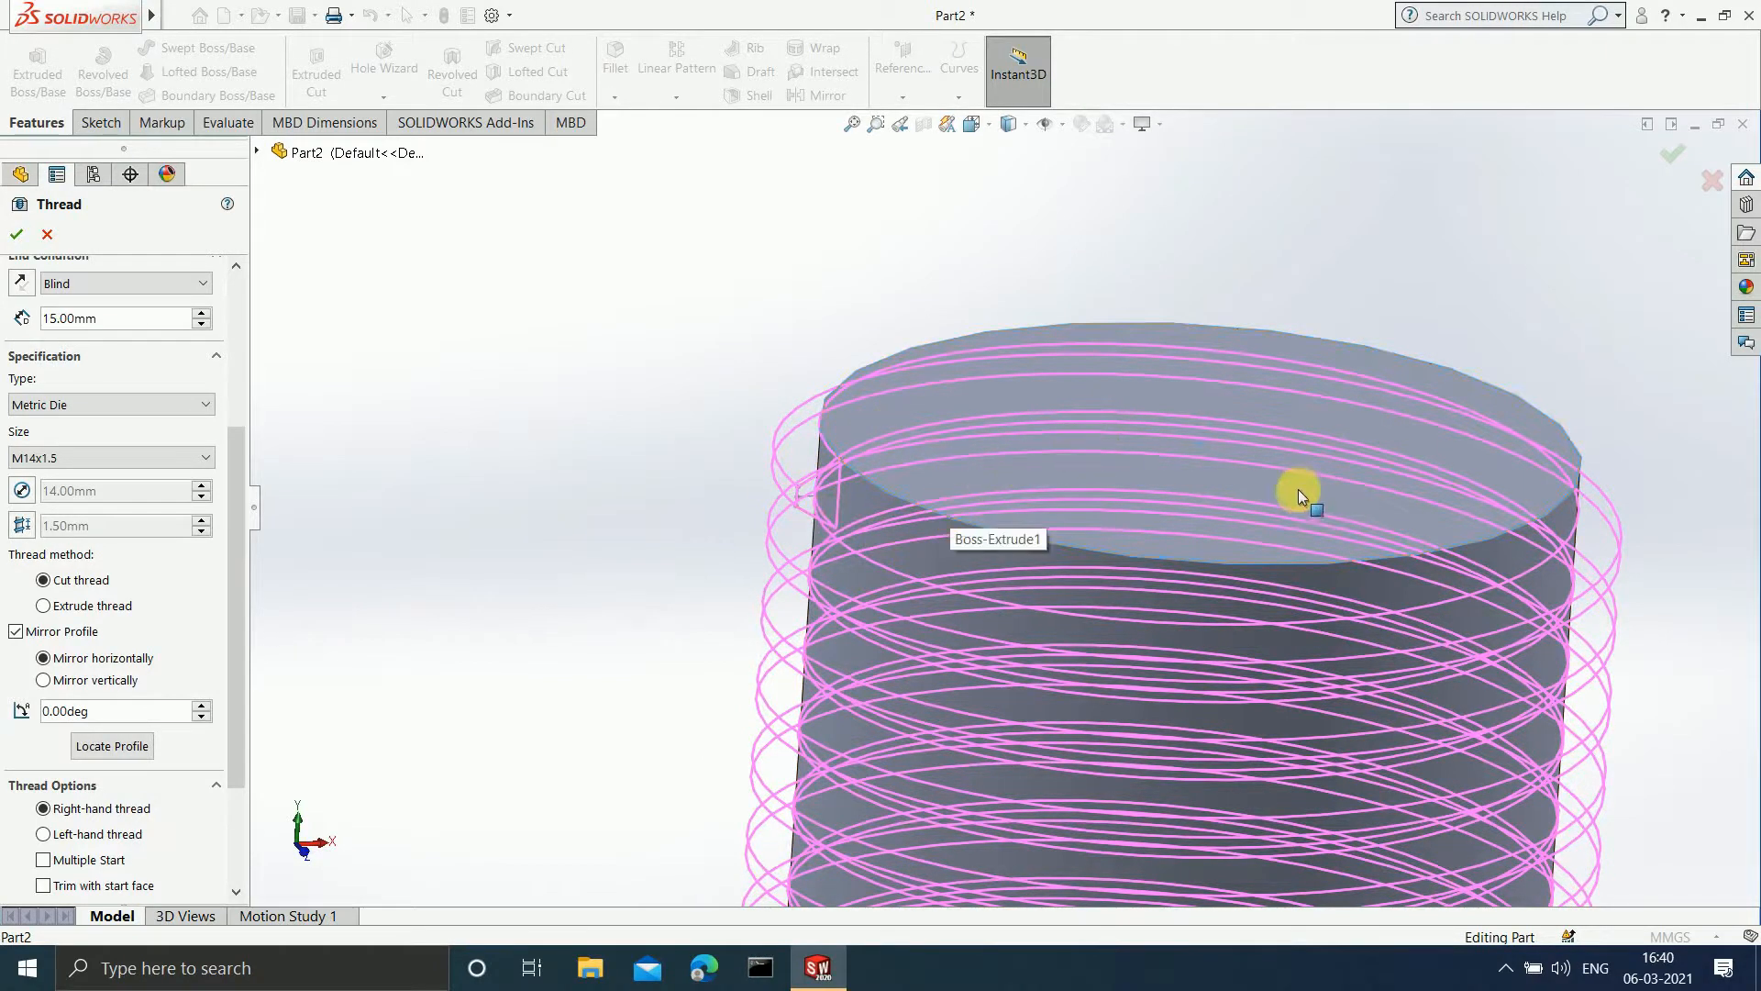
scroll(1269, 533, up, 2)
middle_drag(1171, 519, 1146, 848)
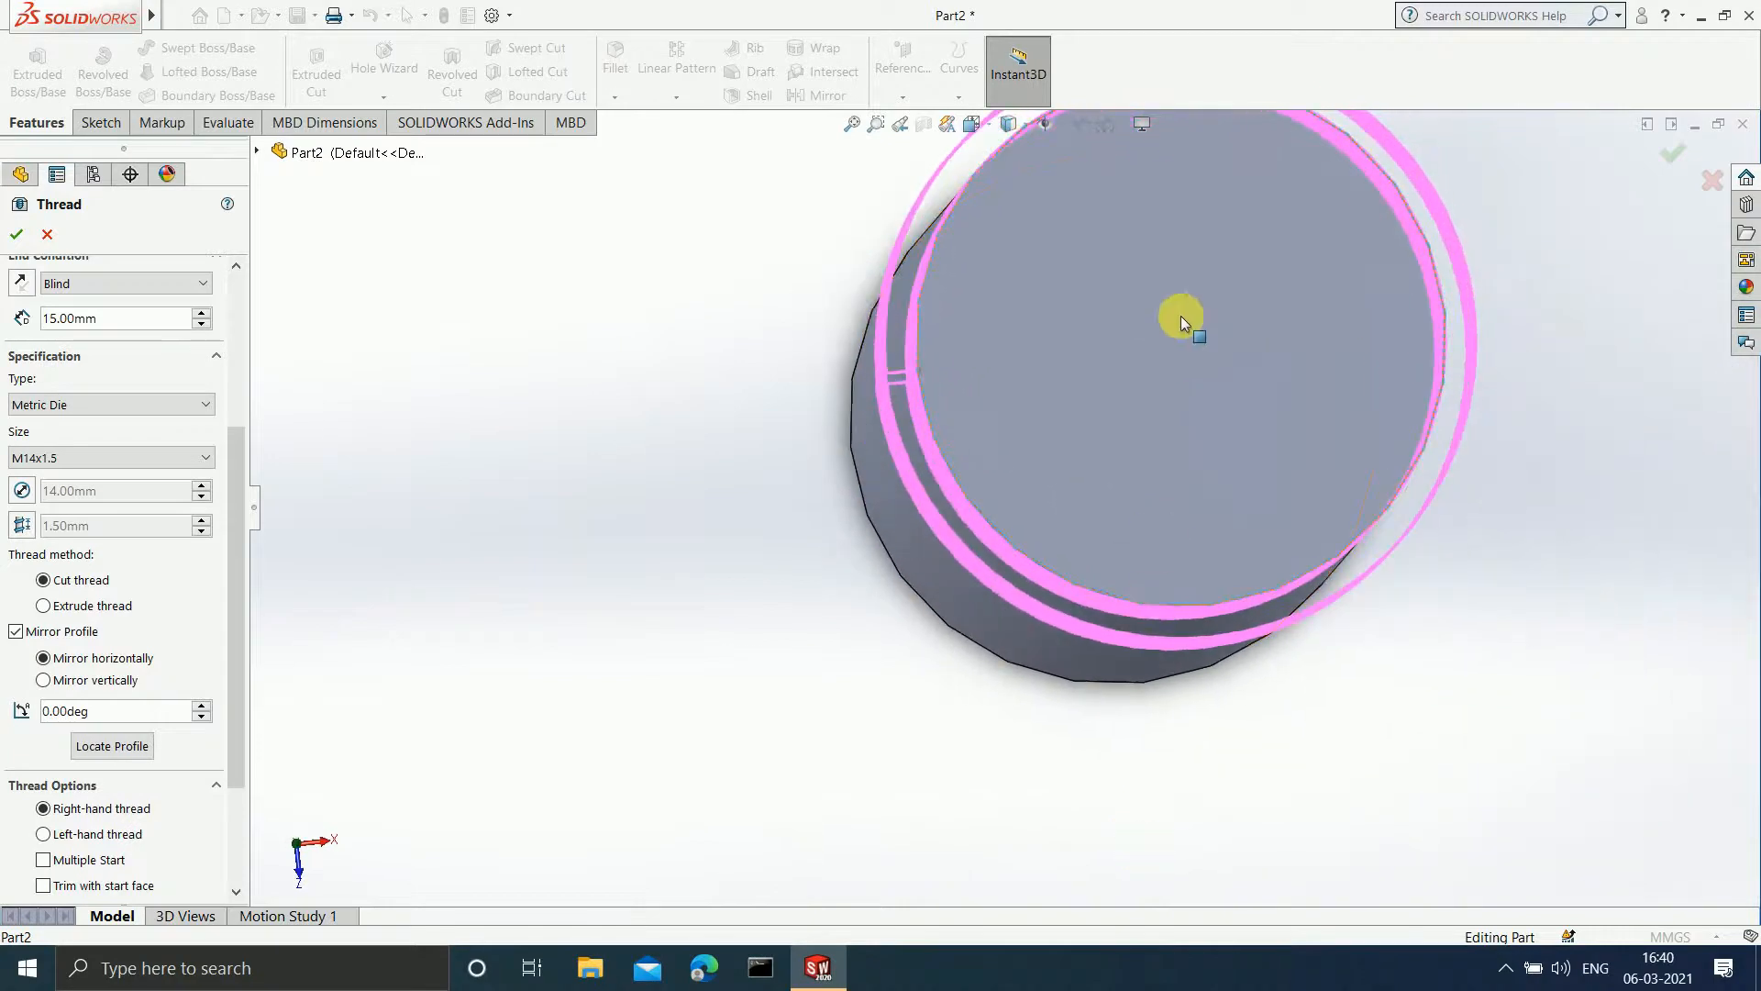
scroll(1181, 323, up, 2)
scroll(1183, 326, down, 1)
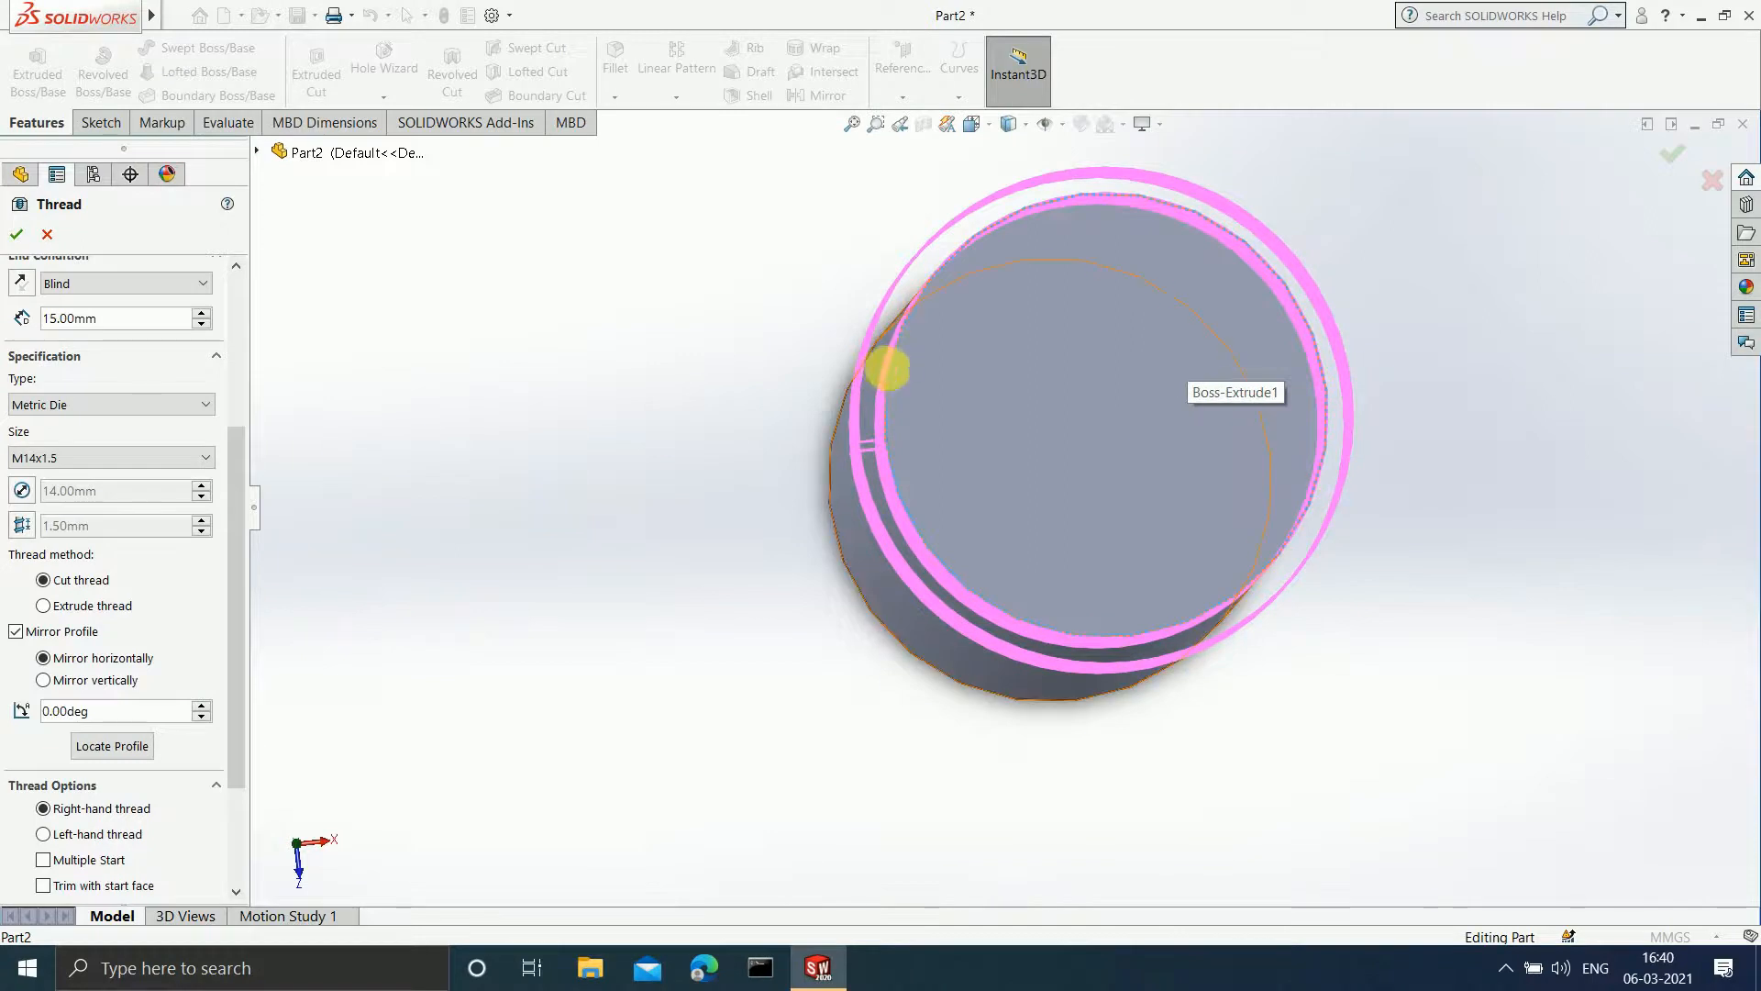
middle_drag(1042, 390, 889, 408)
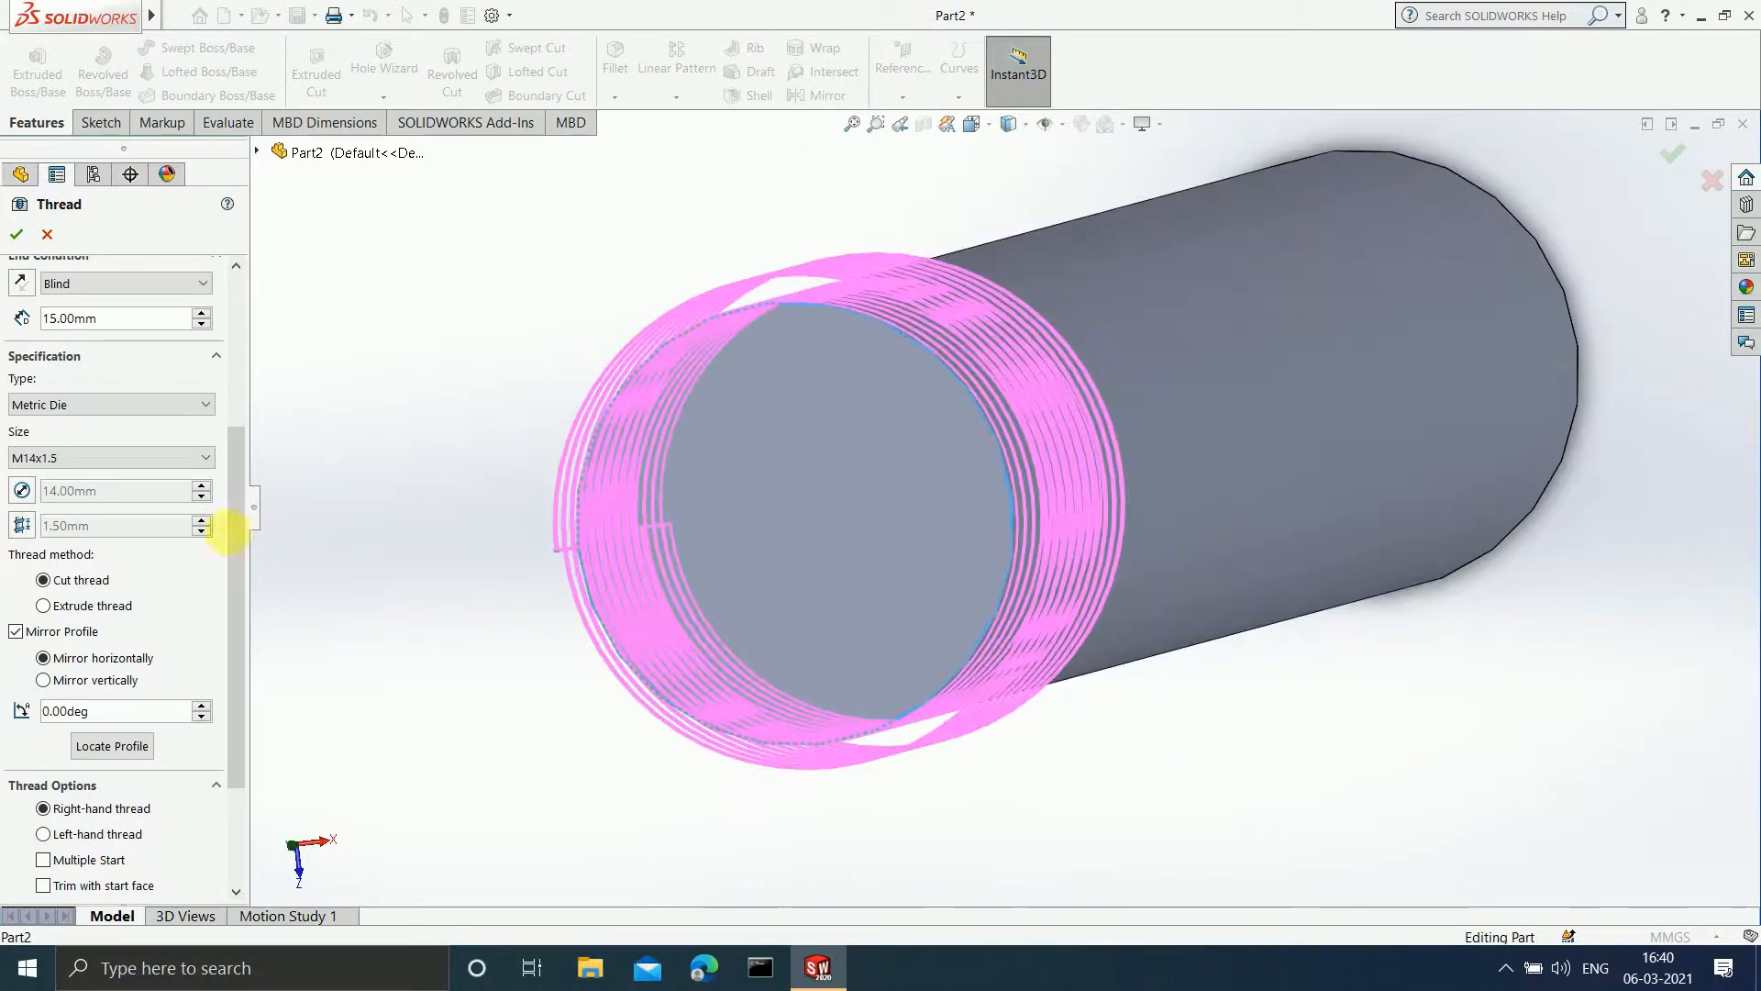
middle_drag(806, 561, 1238, 312)
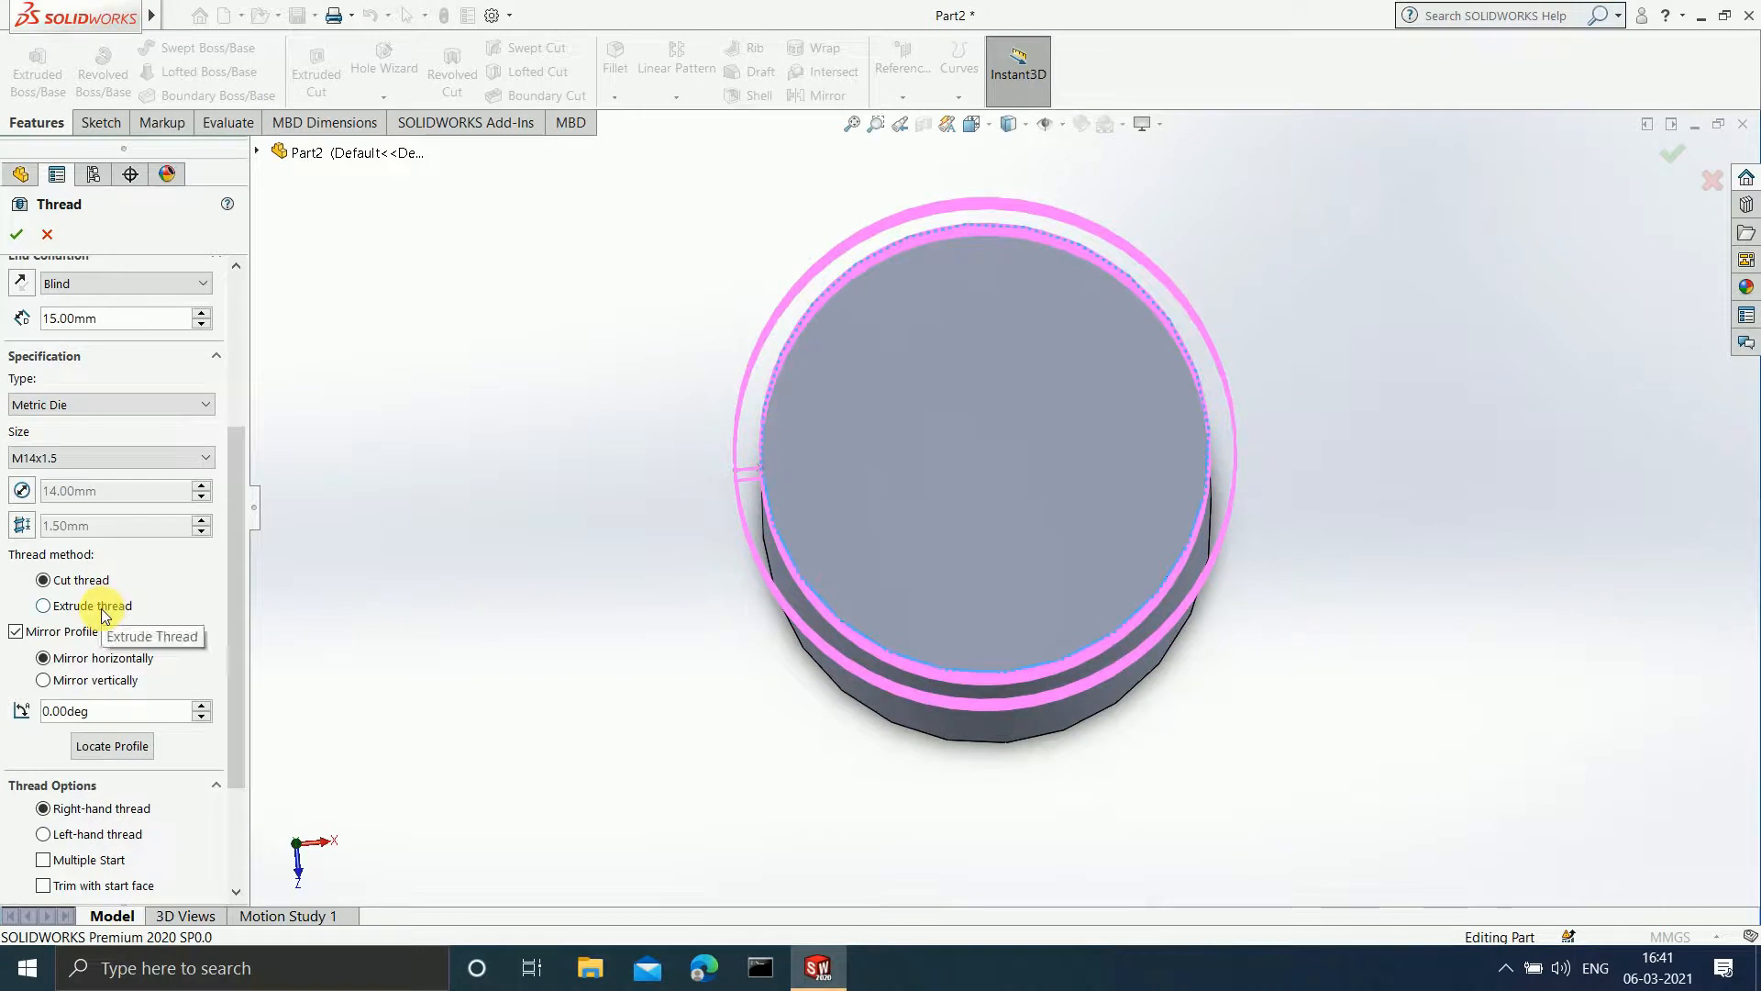
- Switch the thread method to Extrude thread and create the thread at the shaft's upper end
click(17, 233)
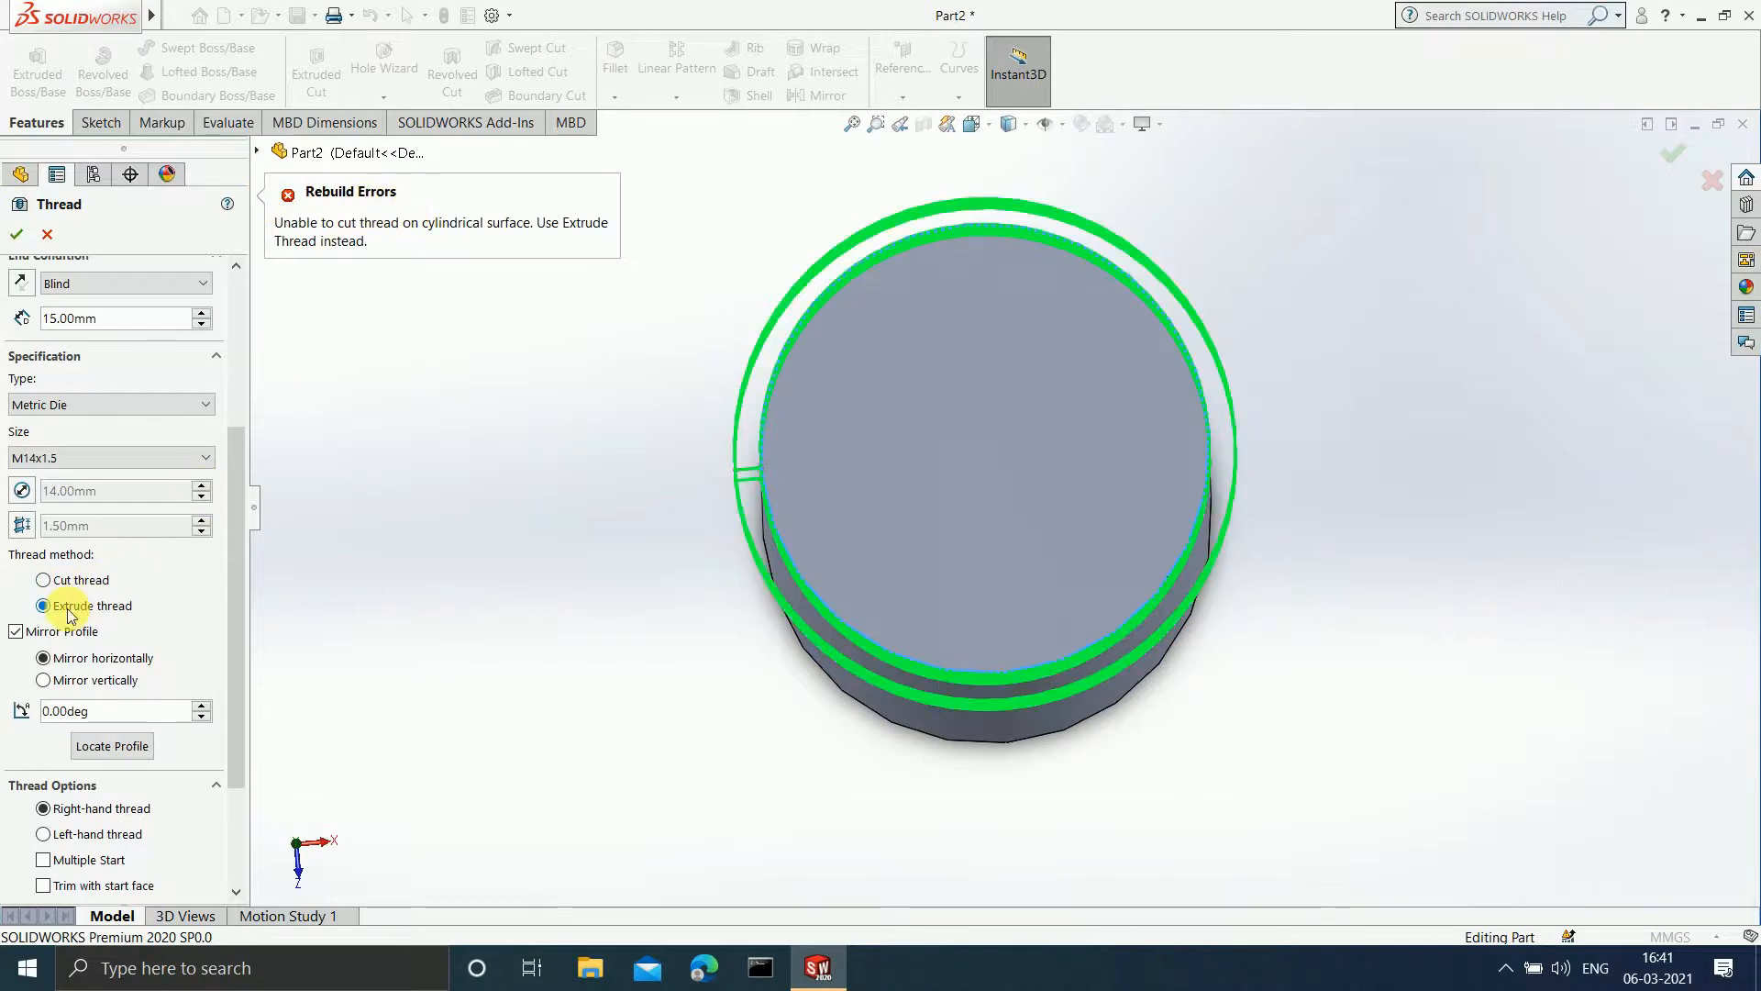
click(17, 234)
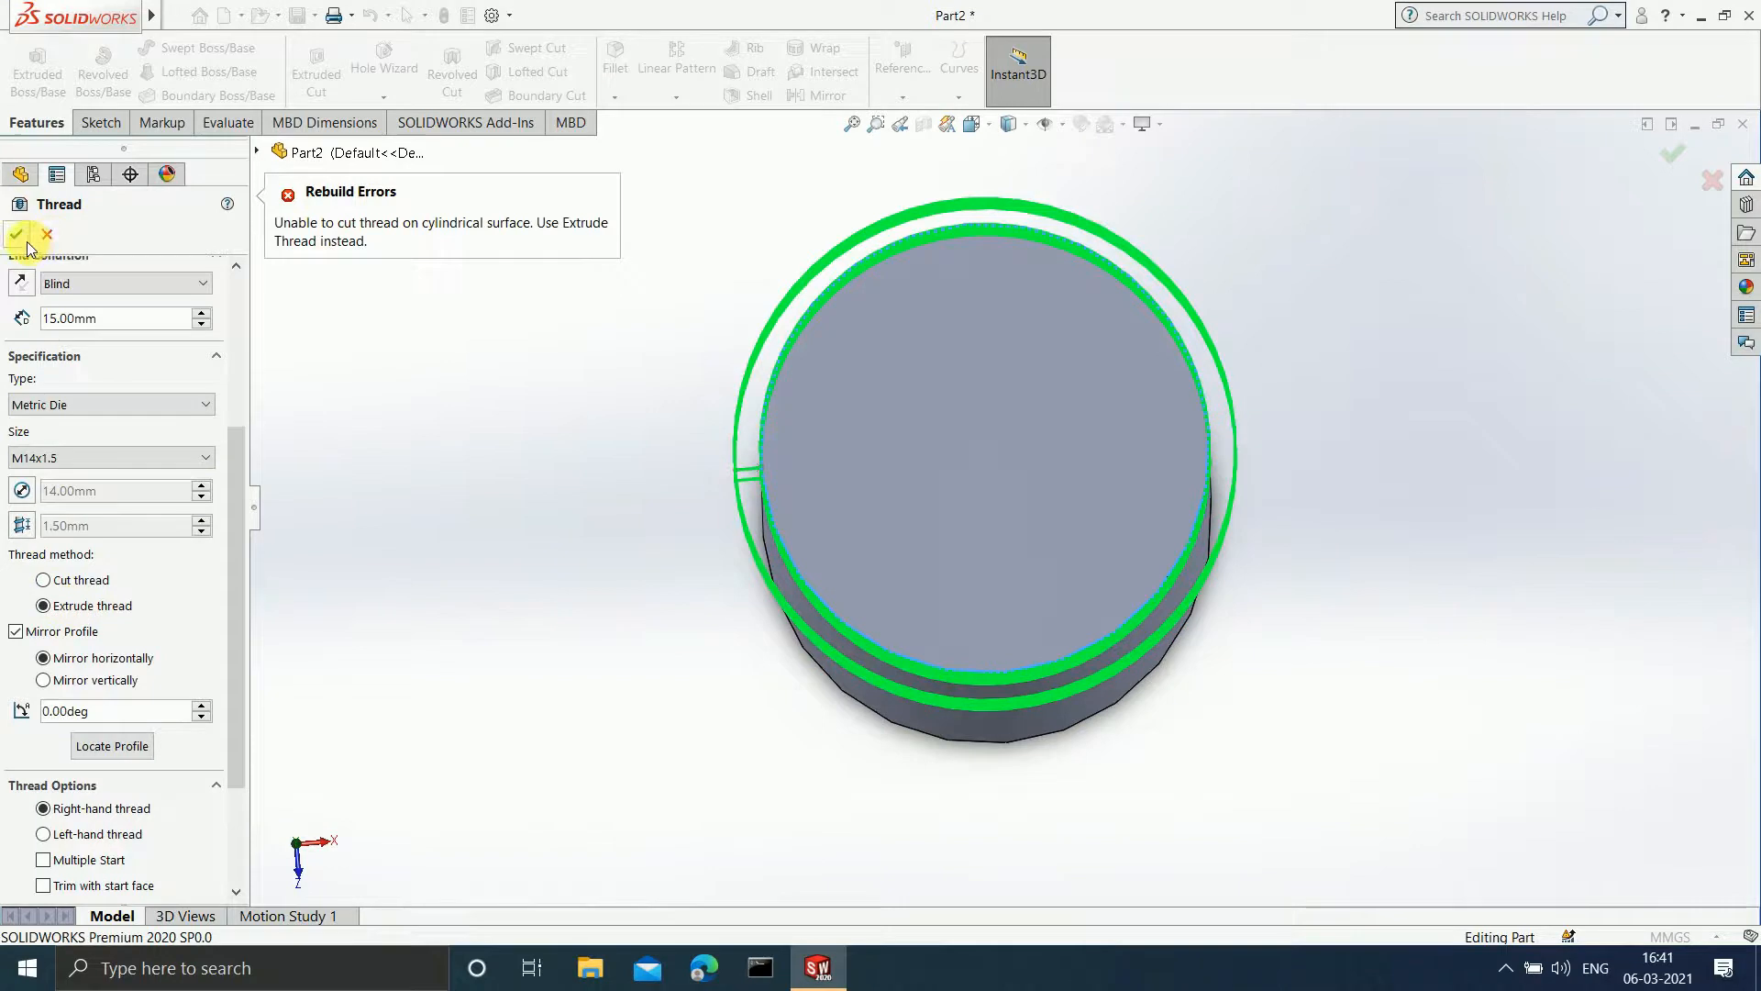
middle_drag(1332, 498, 1332, 353)
scroll(1206, 218, up, 7)
scroll(1007, 352, down, 2)
scroll(1007, 358, down, 2)
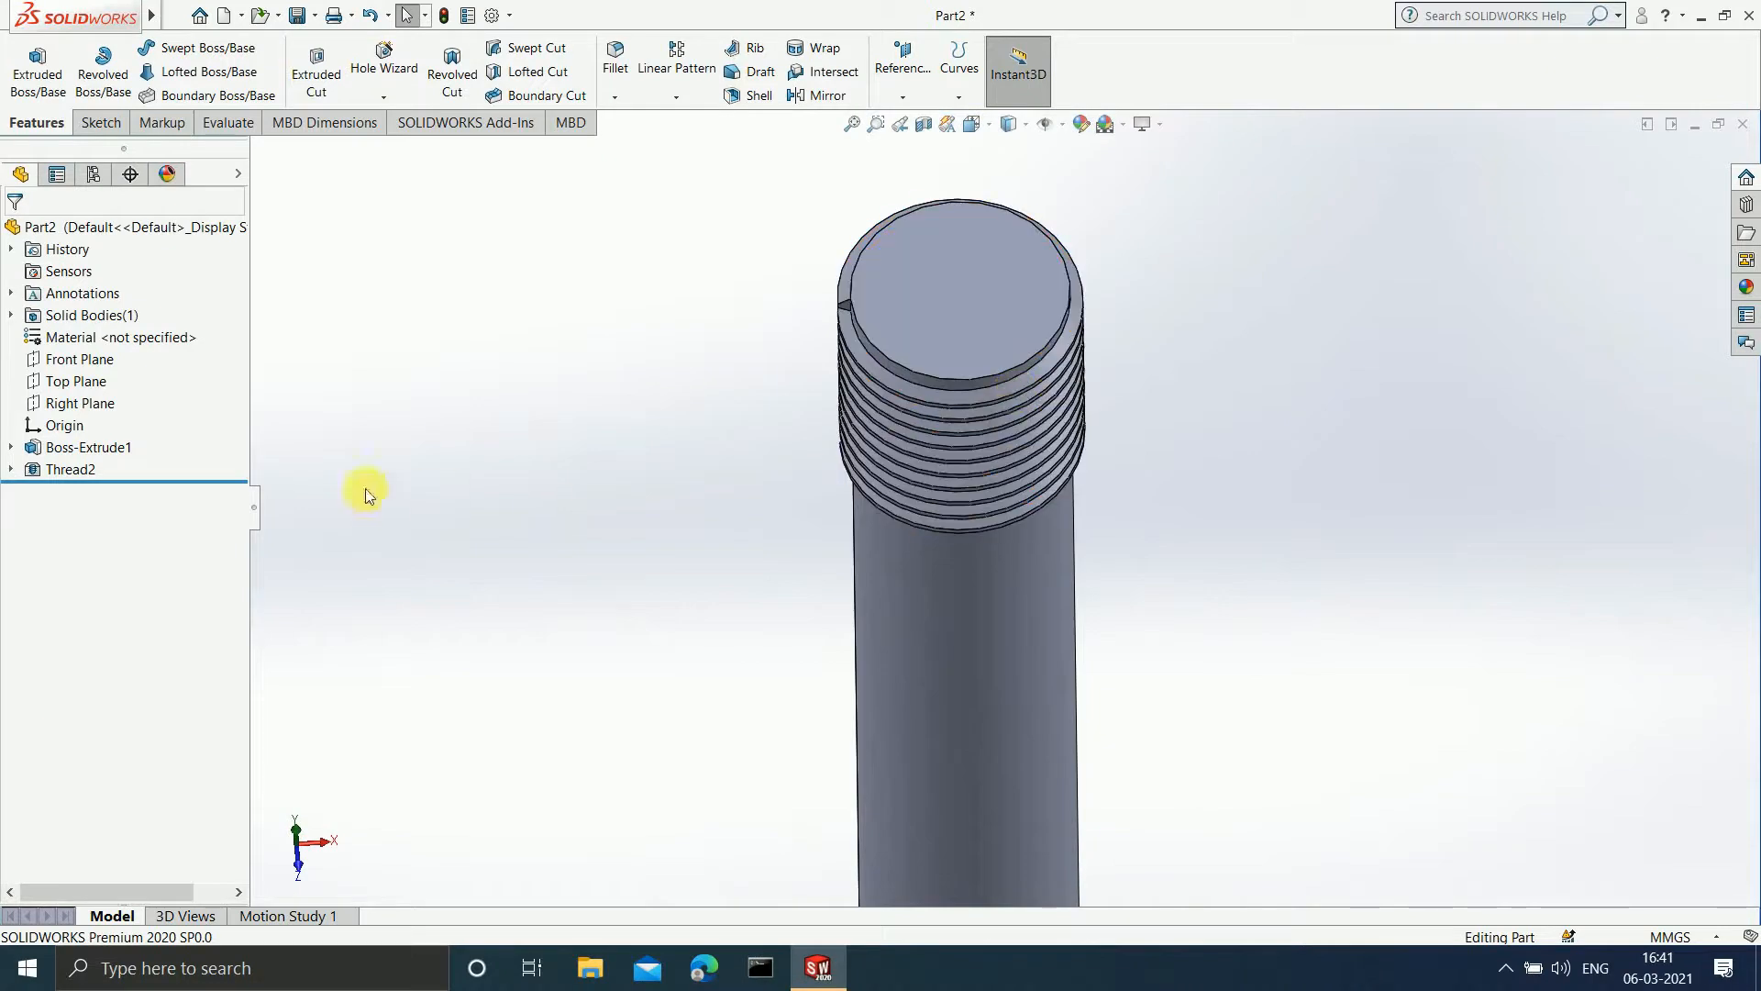
- Reopen the extruded thread feature for editing and turn off Mirror Profile
right_click(32, 468)
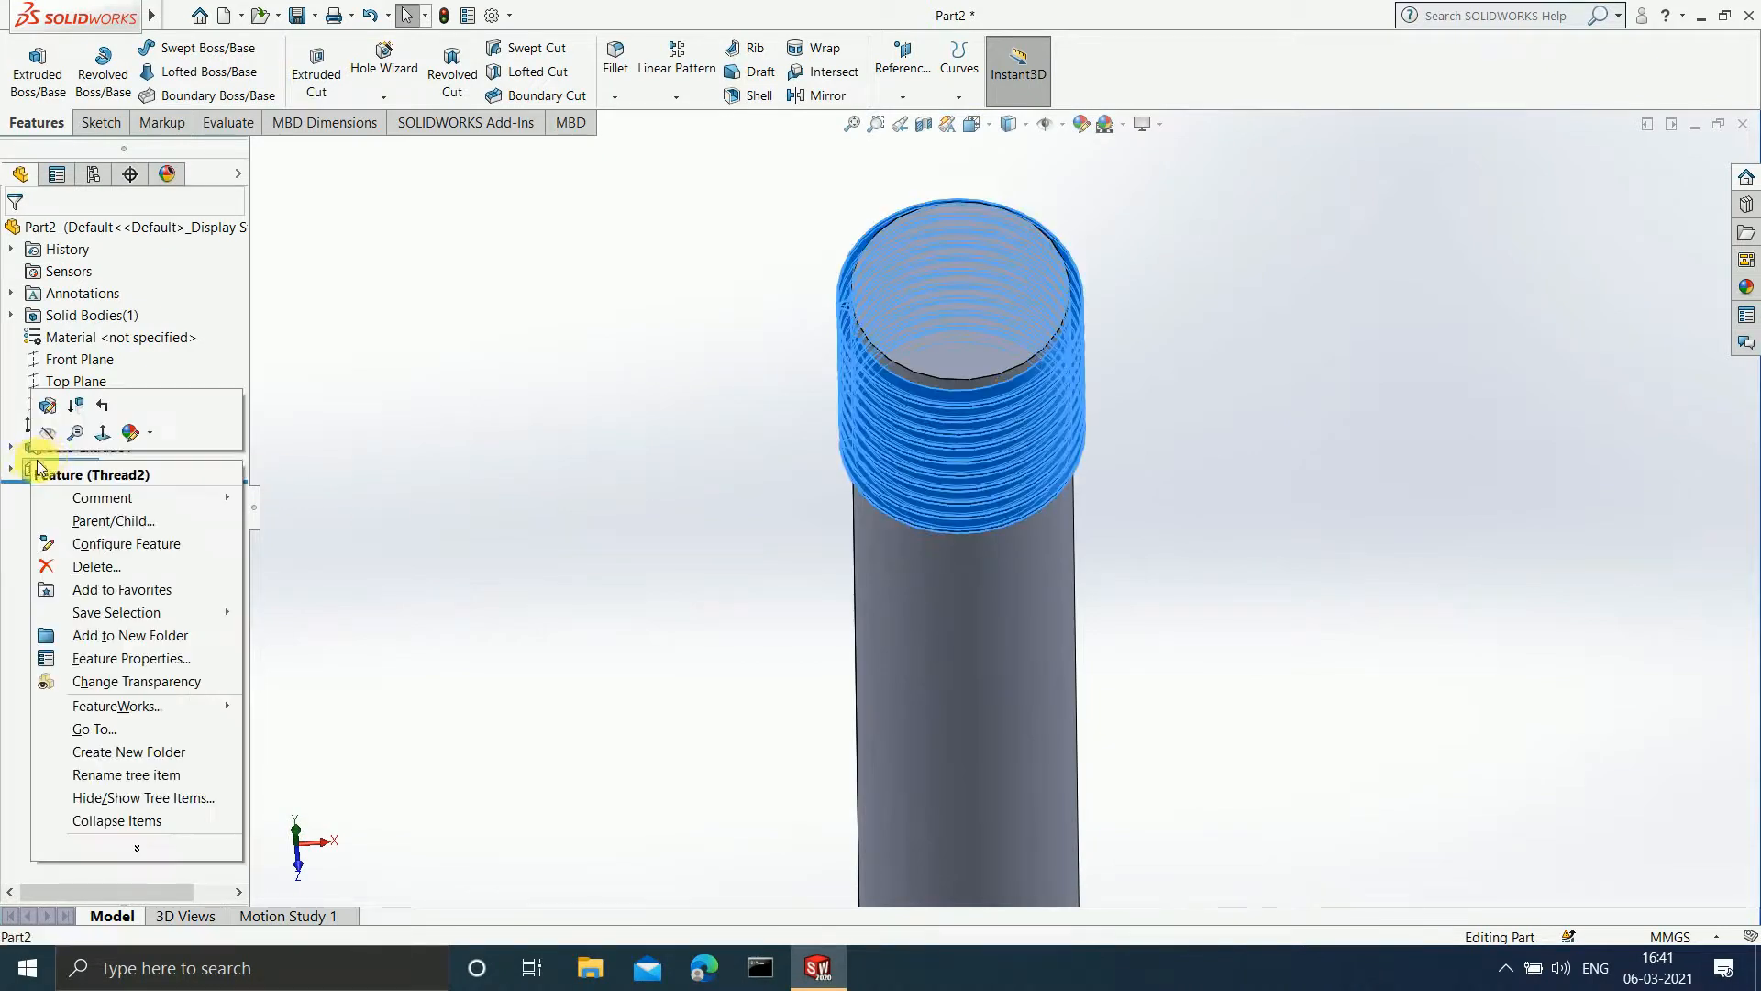
click(48, 401)
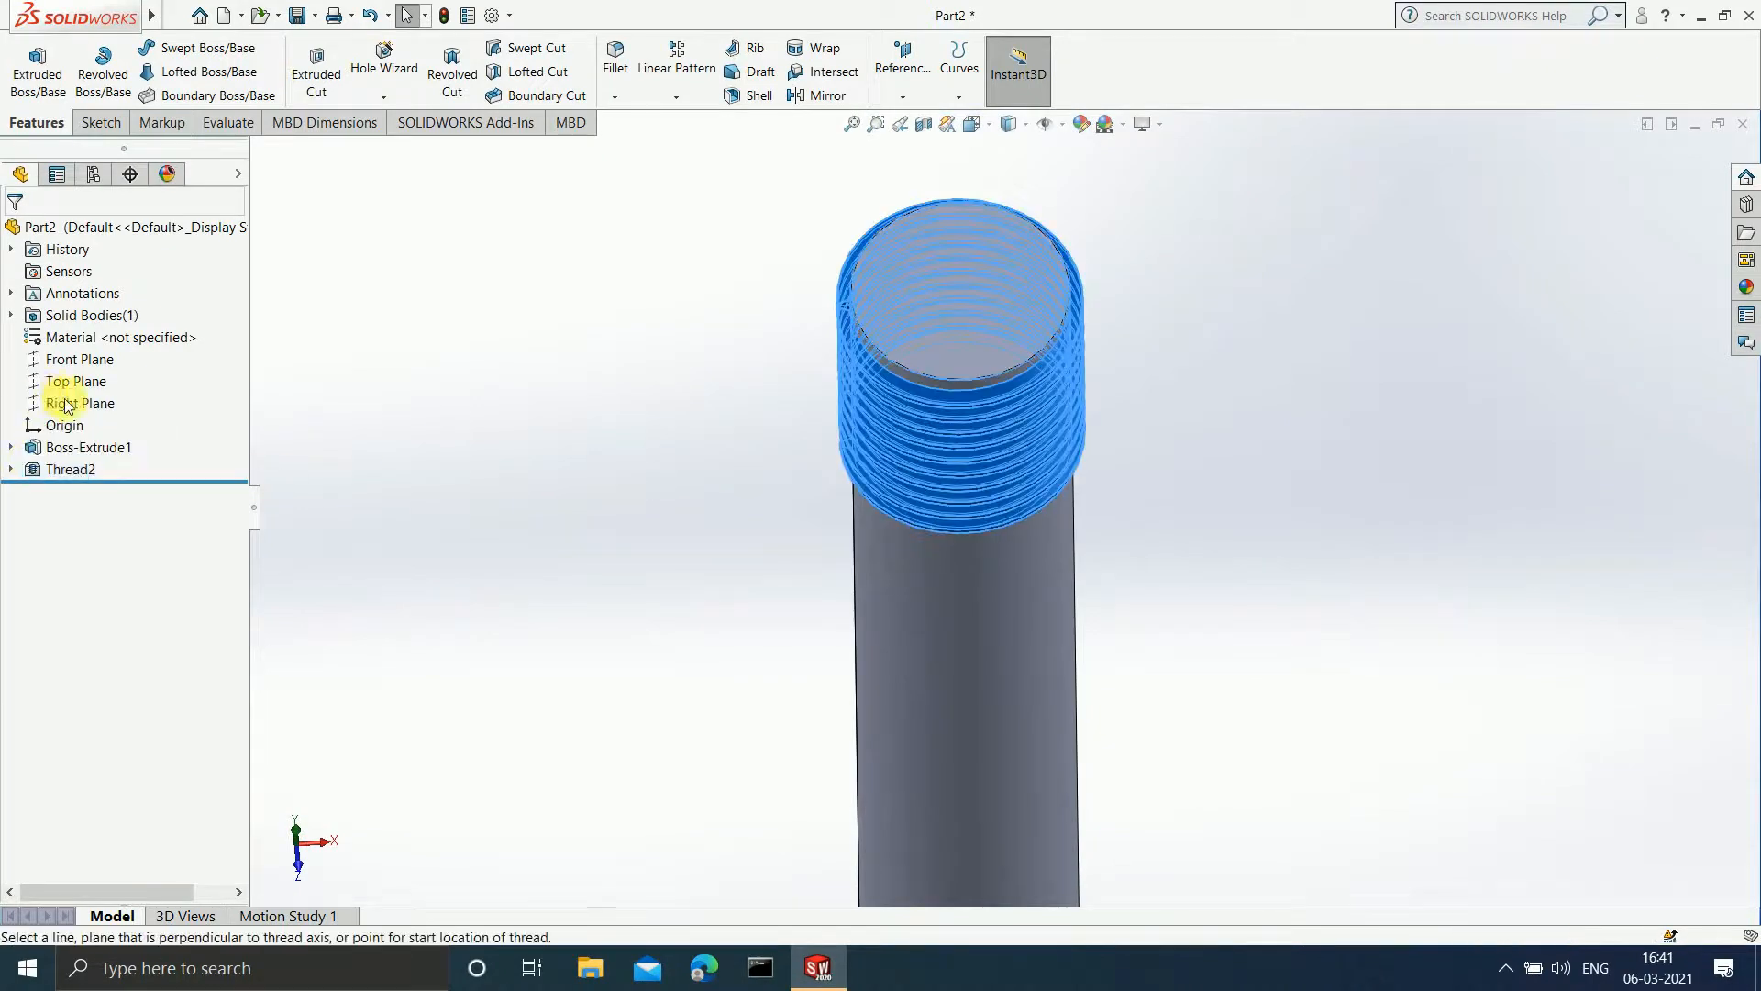
drag(233, 584, 225, 744)
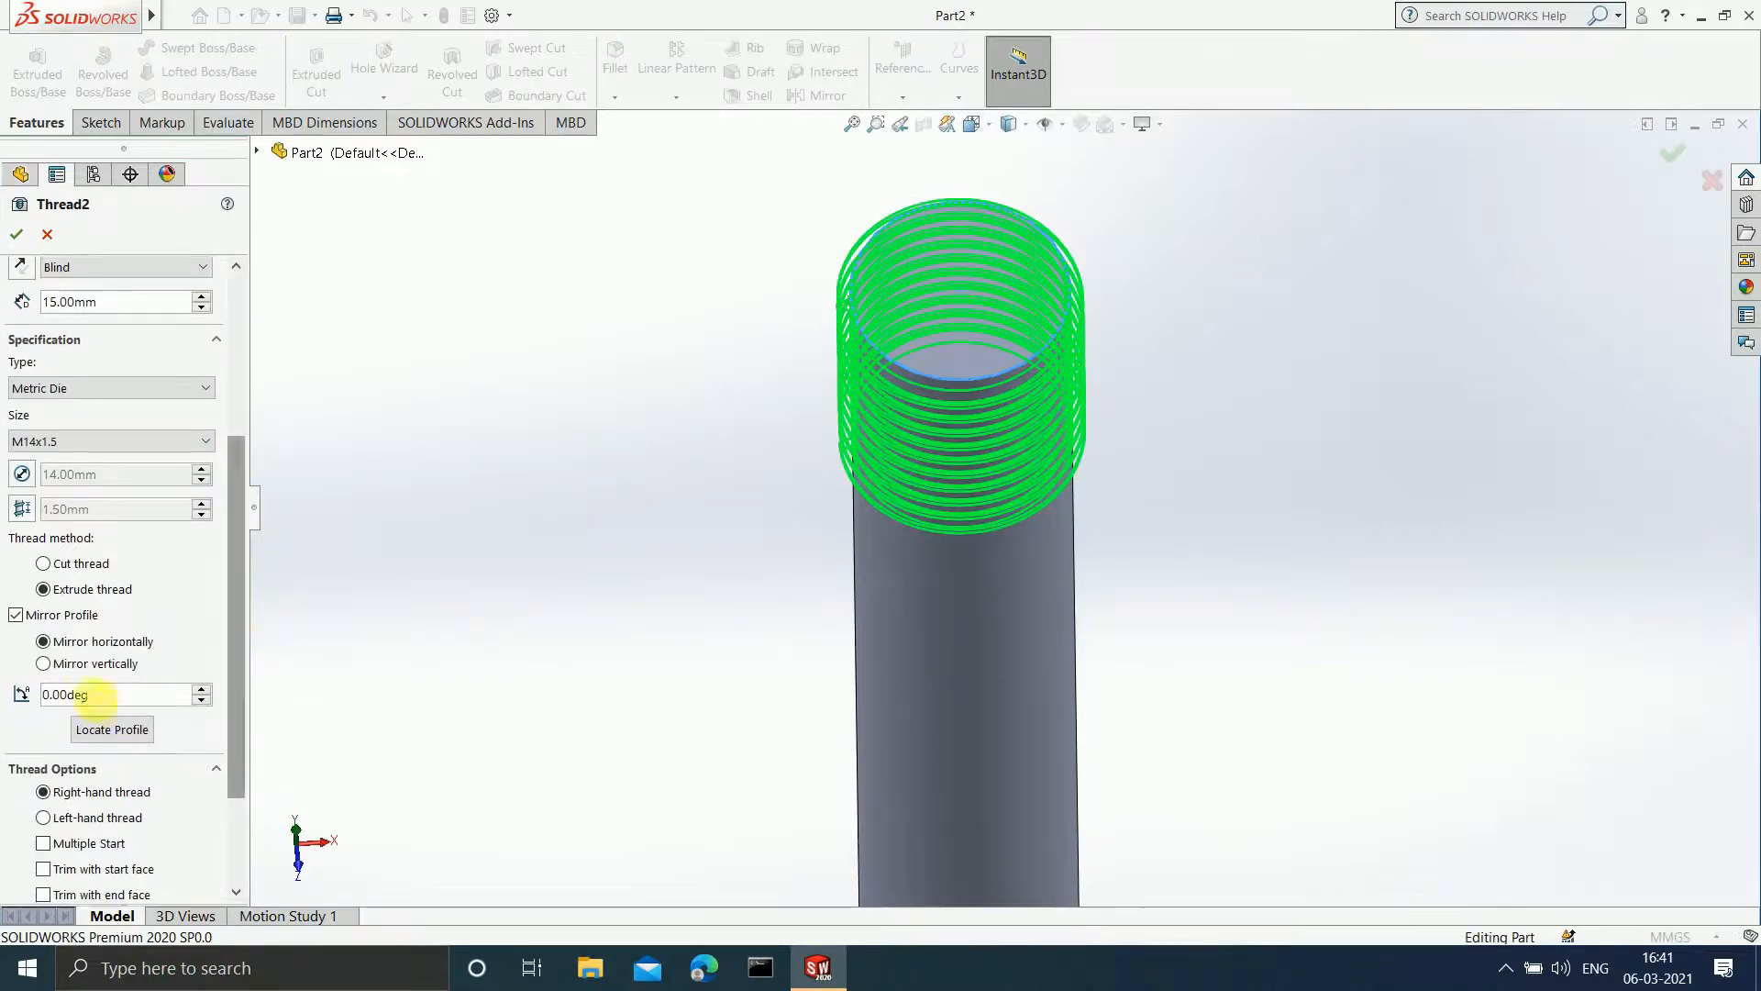
click(16, 616)
middle_drag(916, 399, 908, 515)
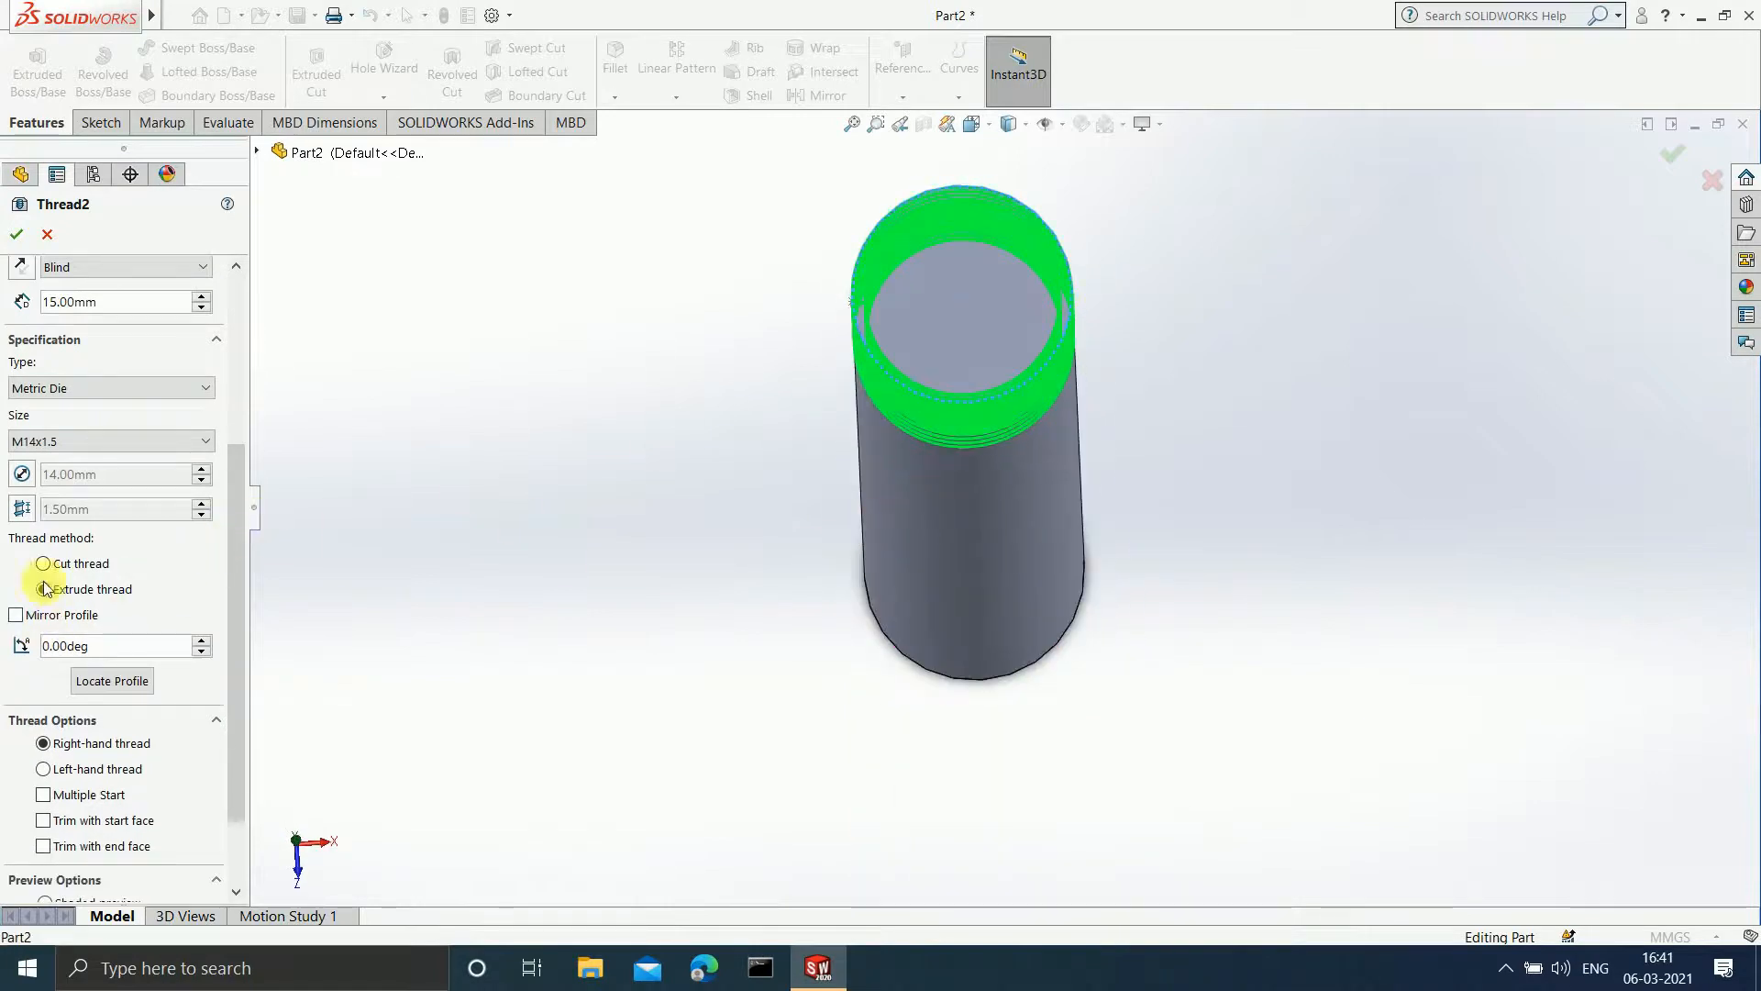
- Try to rebuild the unmirrored thread with Extrude thread, and rebuild it at the shaft's upper end with Cut thread instead
middle_drag(920, 420, 964, 460)
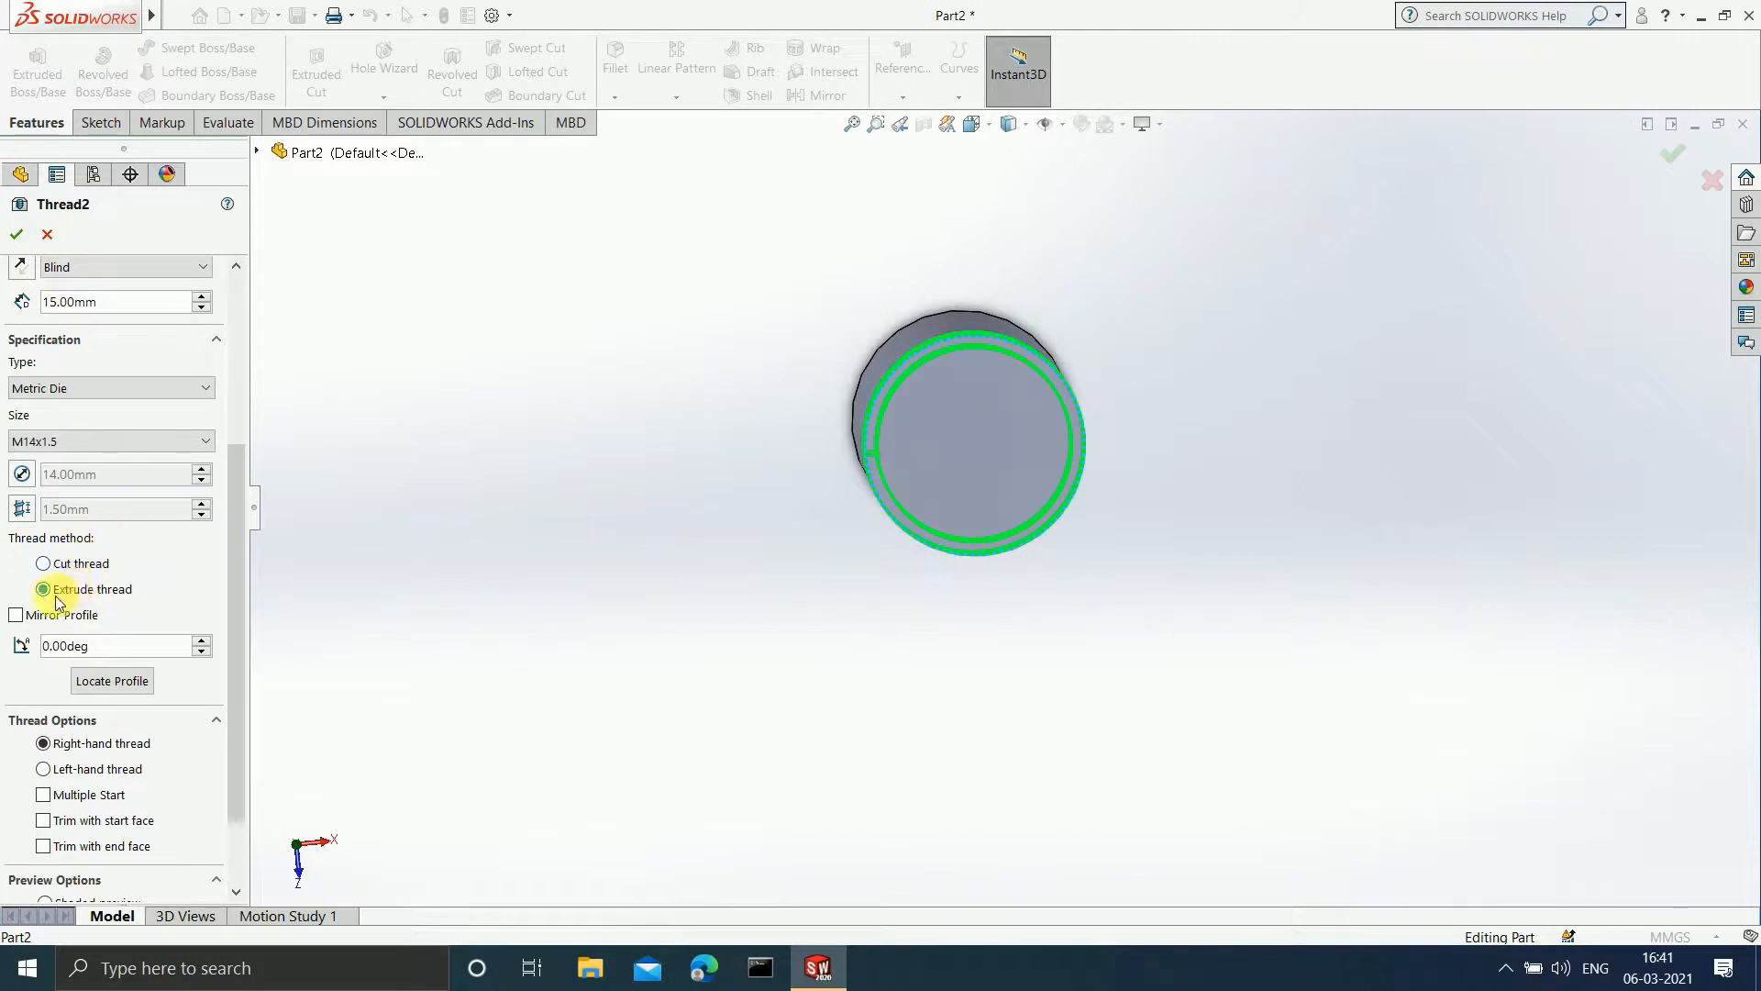
click(16, 236)
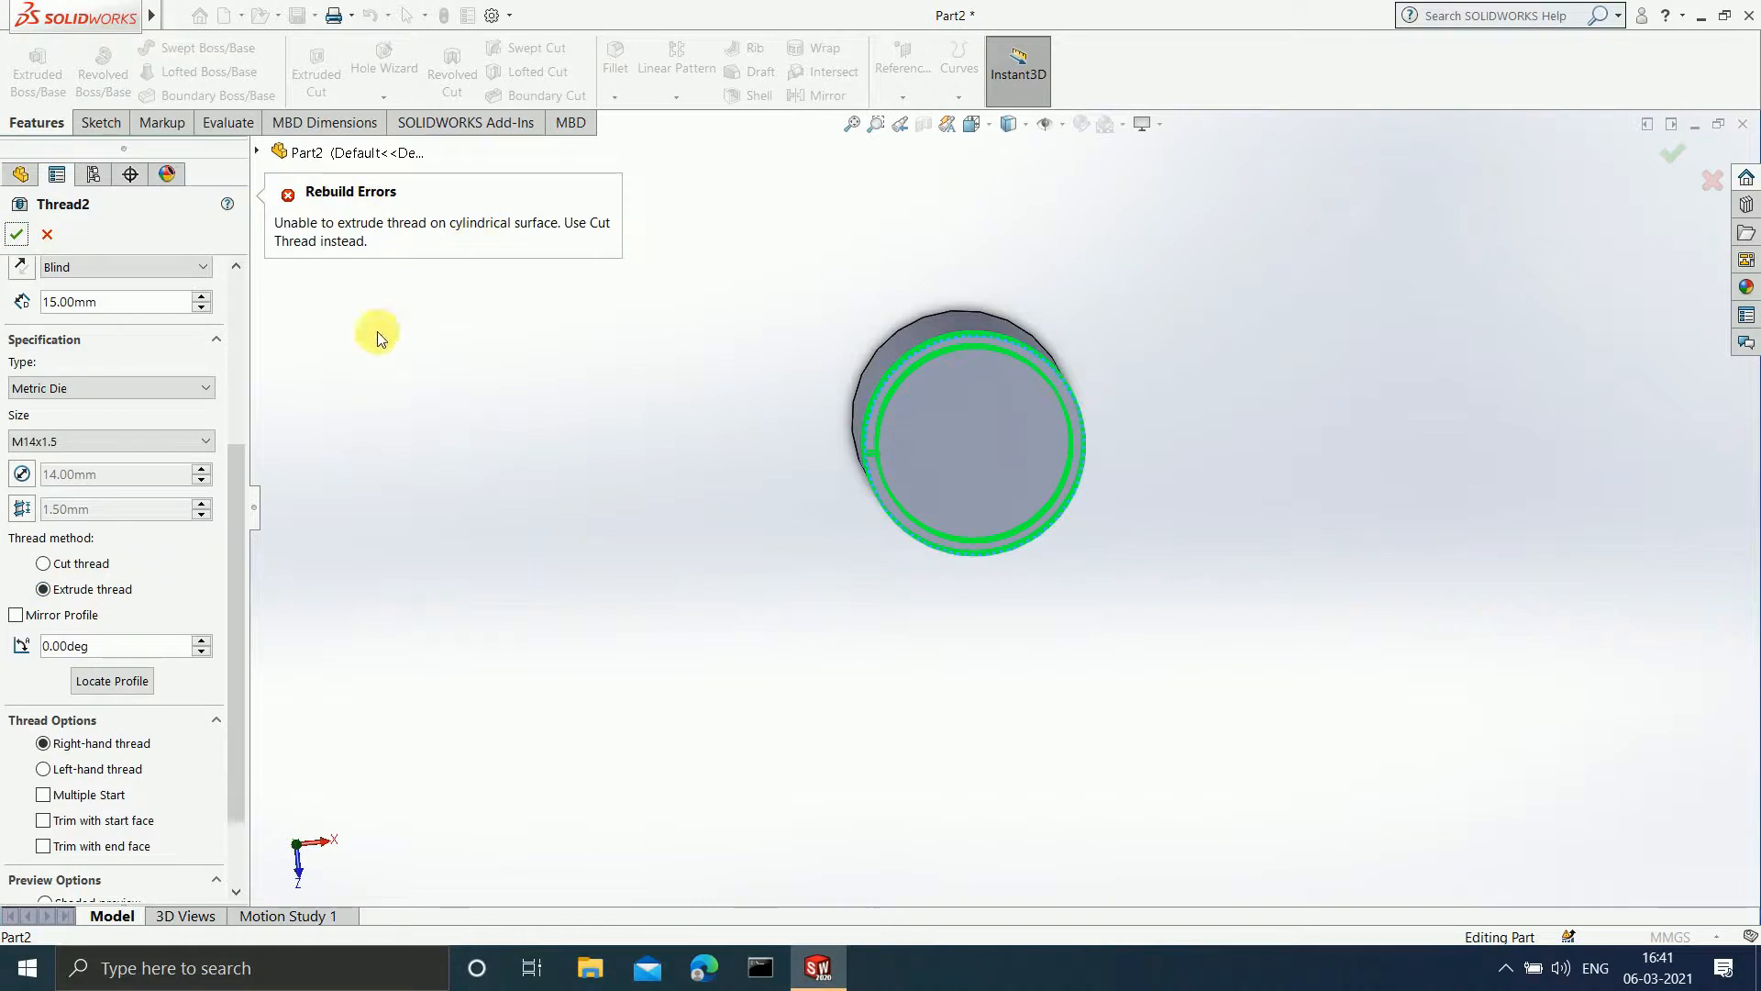
click(43, 563)
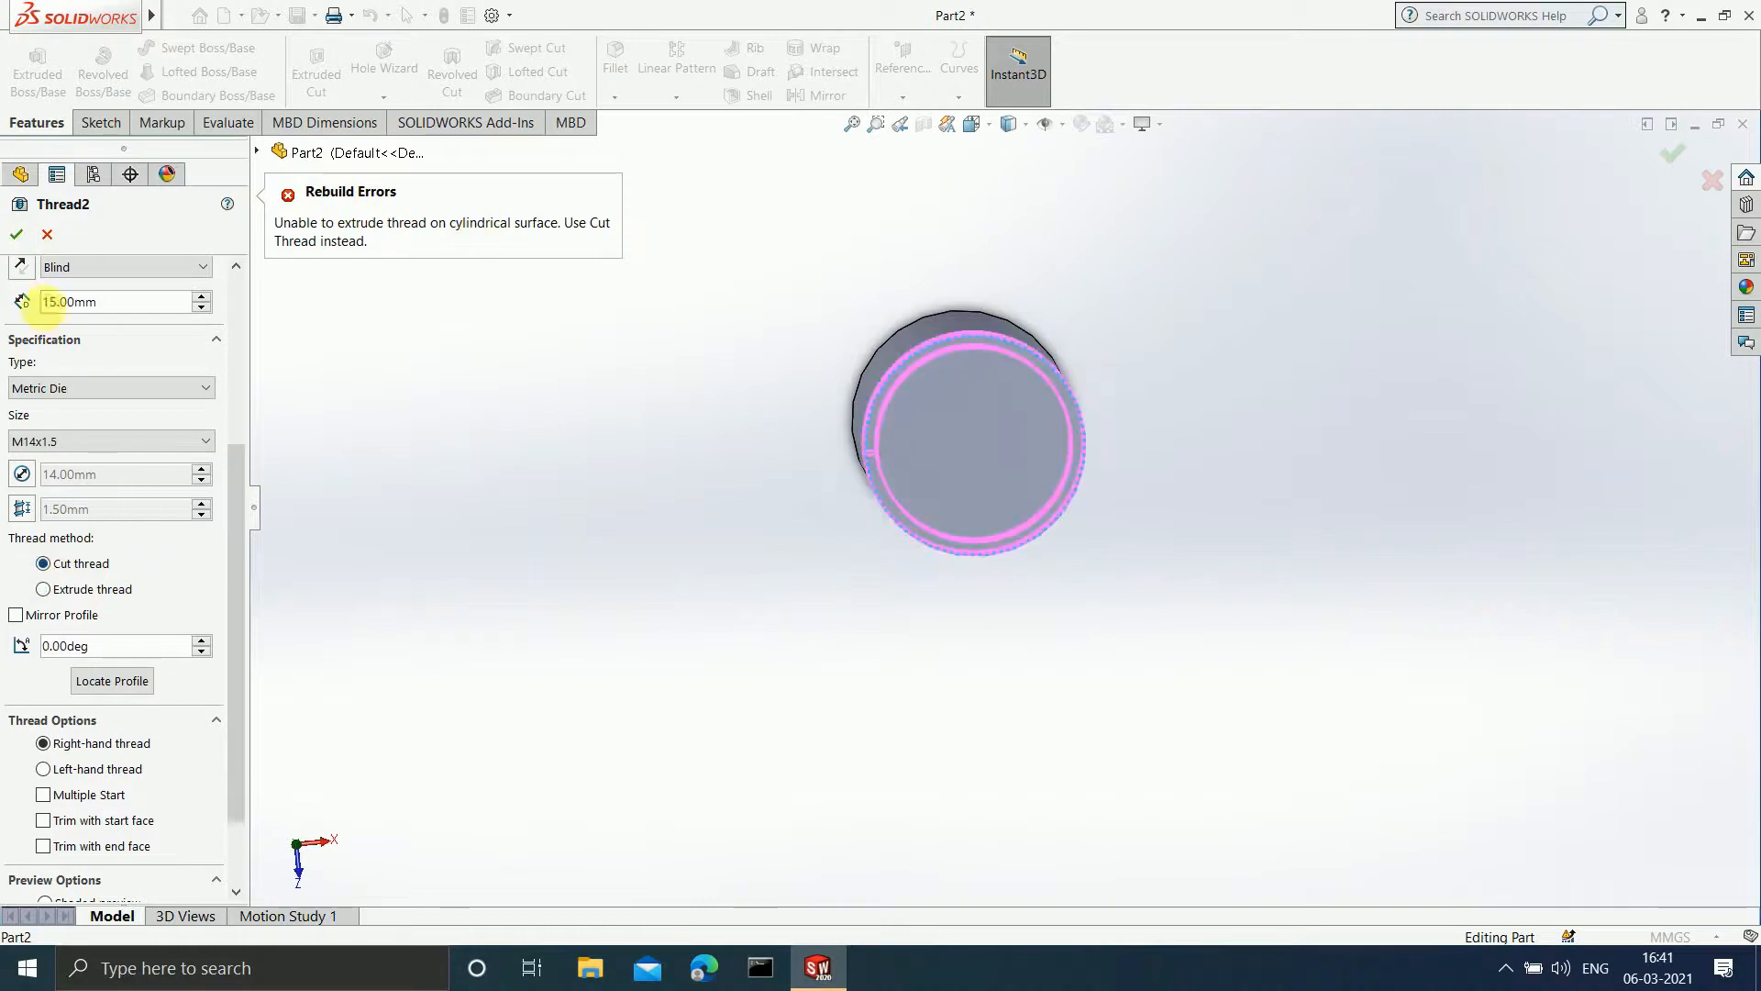
click(18, 235)
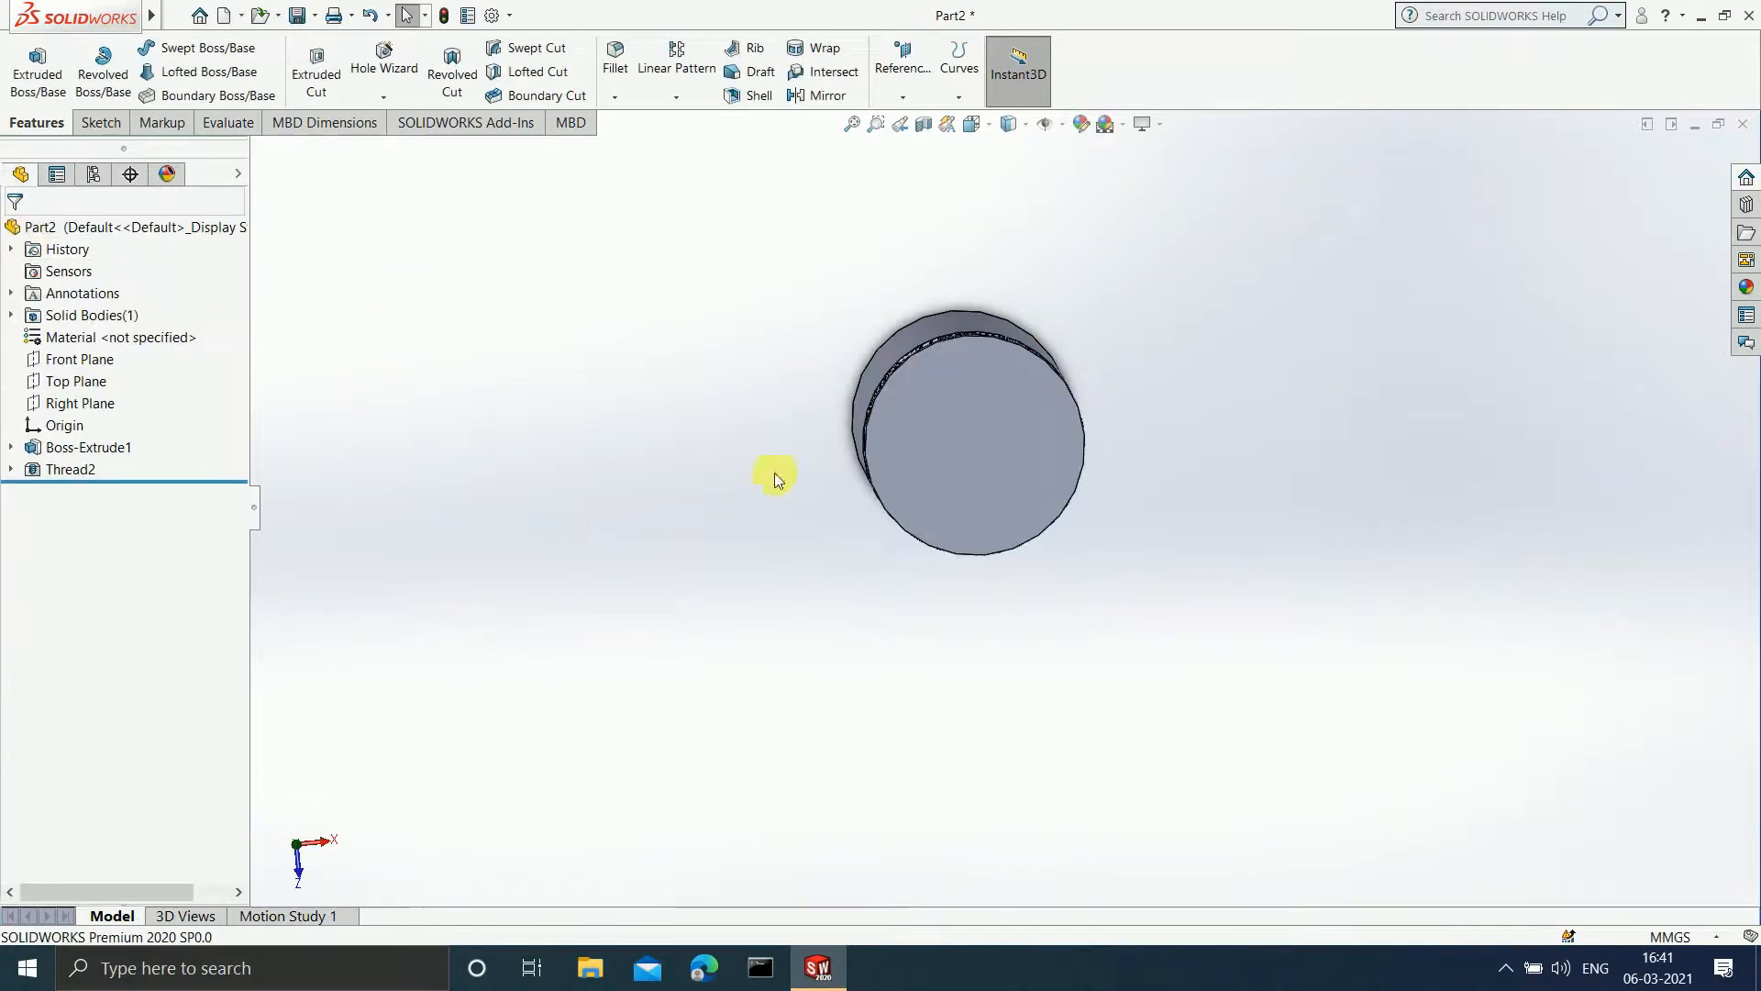
middle_drag(1053, 570, 1055, 323)
scroll(1031, 192, up, 6)
scroll(1027, 200, down, 3)
scroll(1047, 391, down, 3)
scroll(973, 314, up, 2)
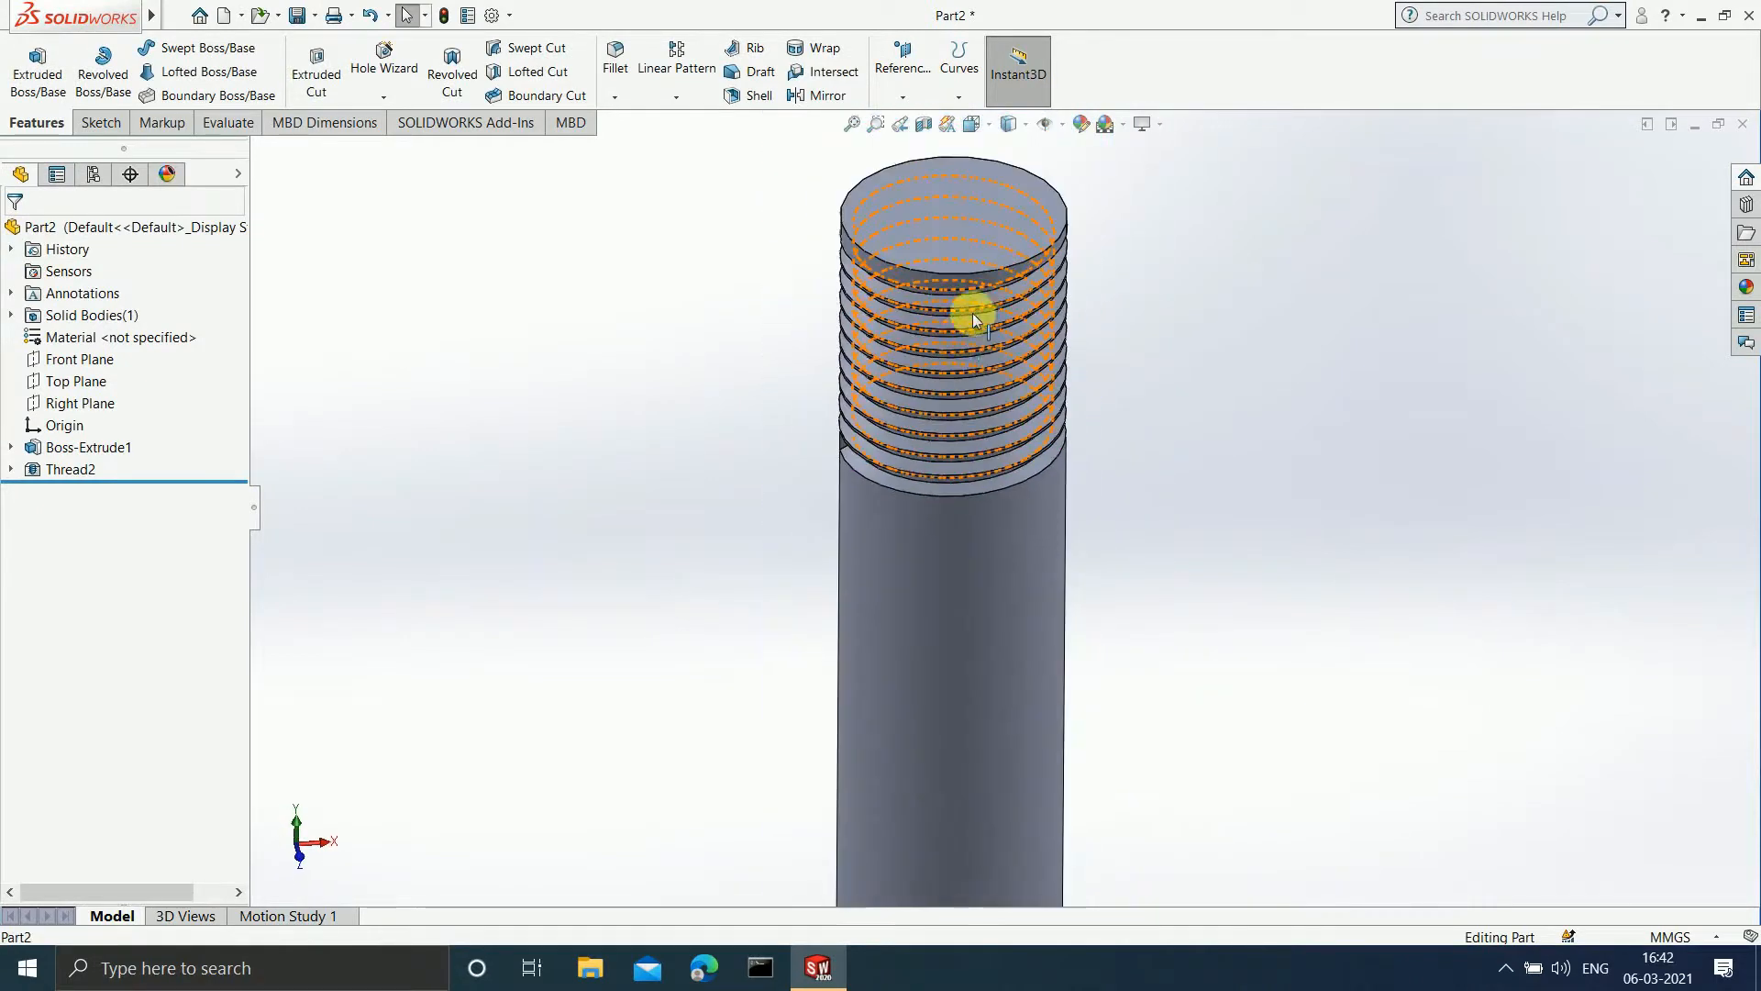
- Reopen the cut thread feature for editing and turn on Mirror Profile with Mirror horizontally
click(69, 470)
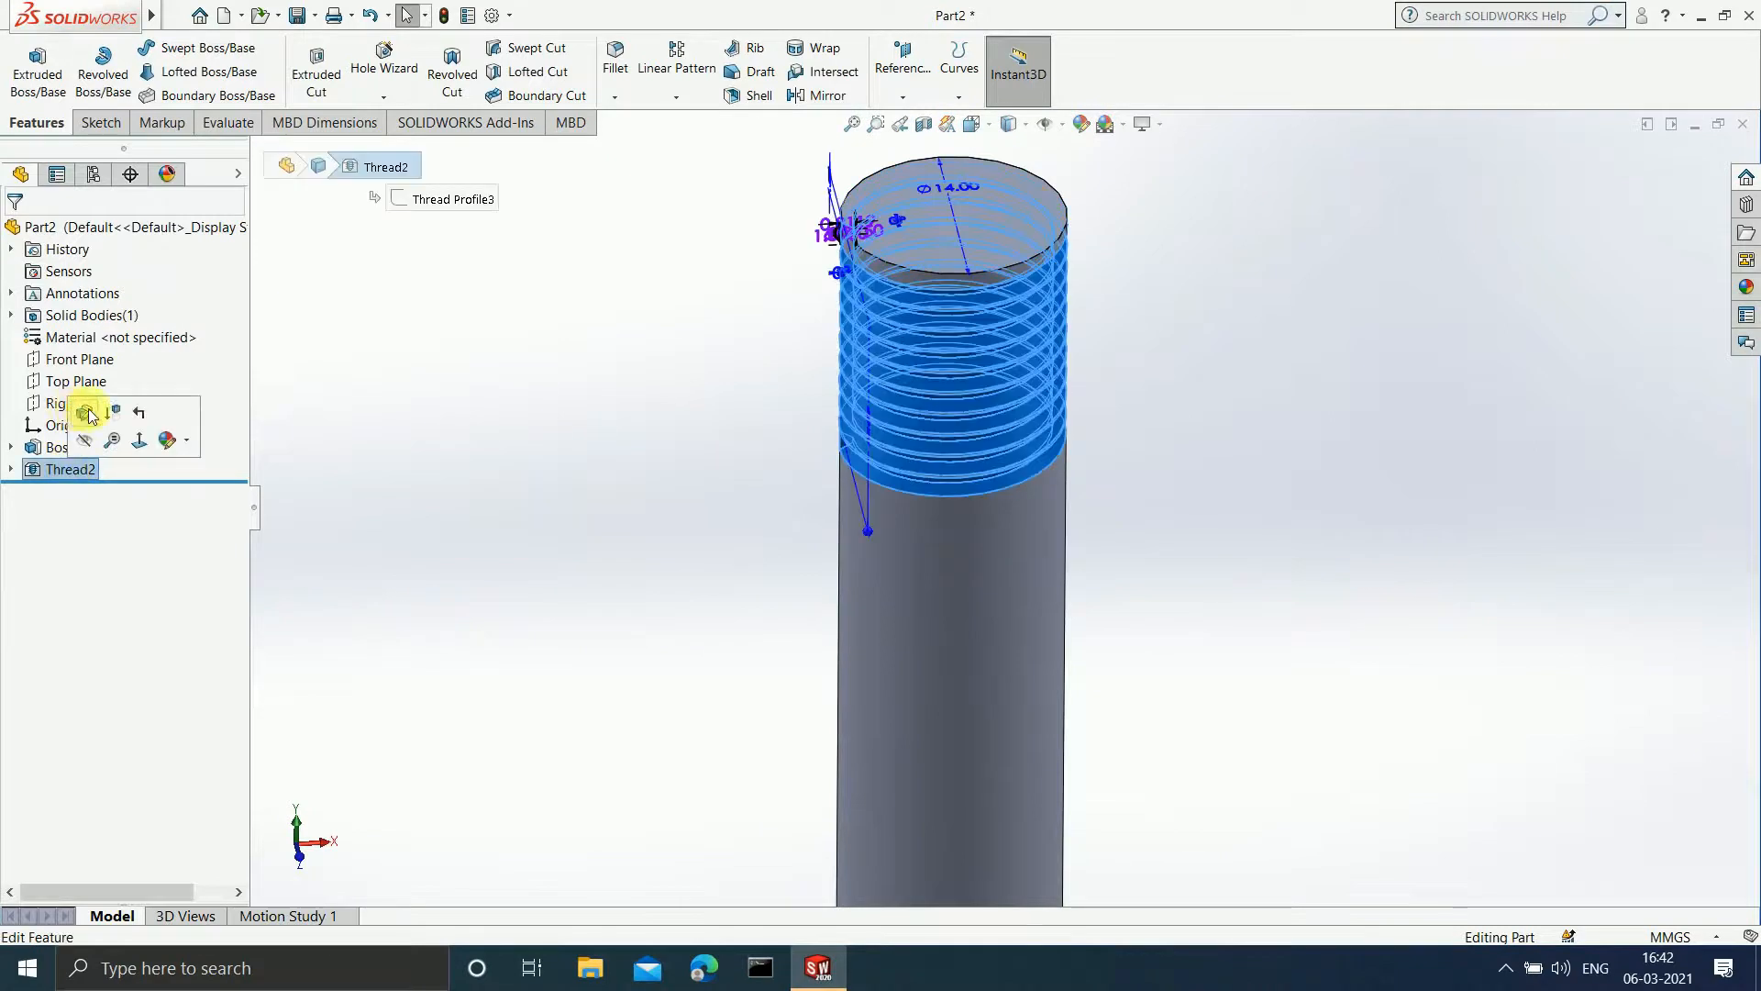
click(89, 415)
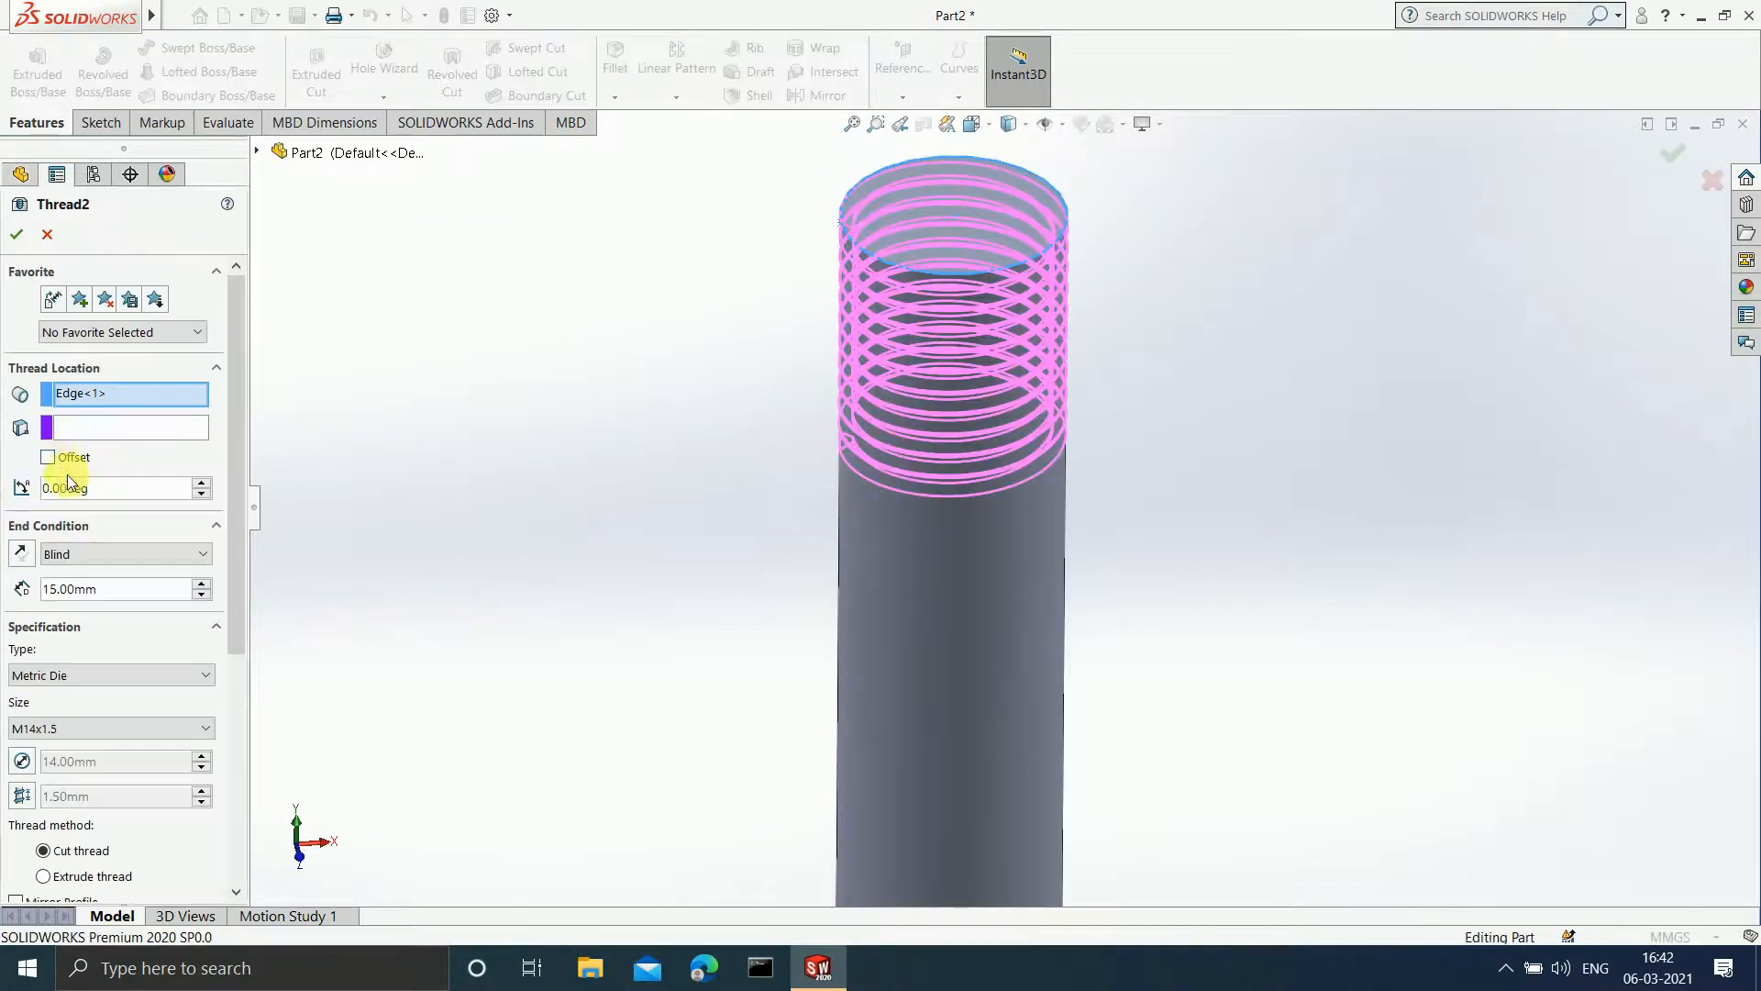
drag(238, 588, 234, 763)
click(15, 619)
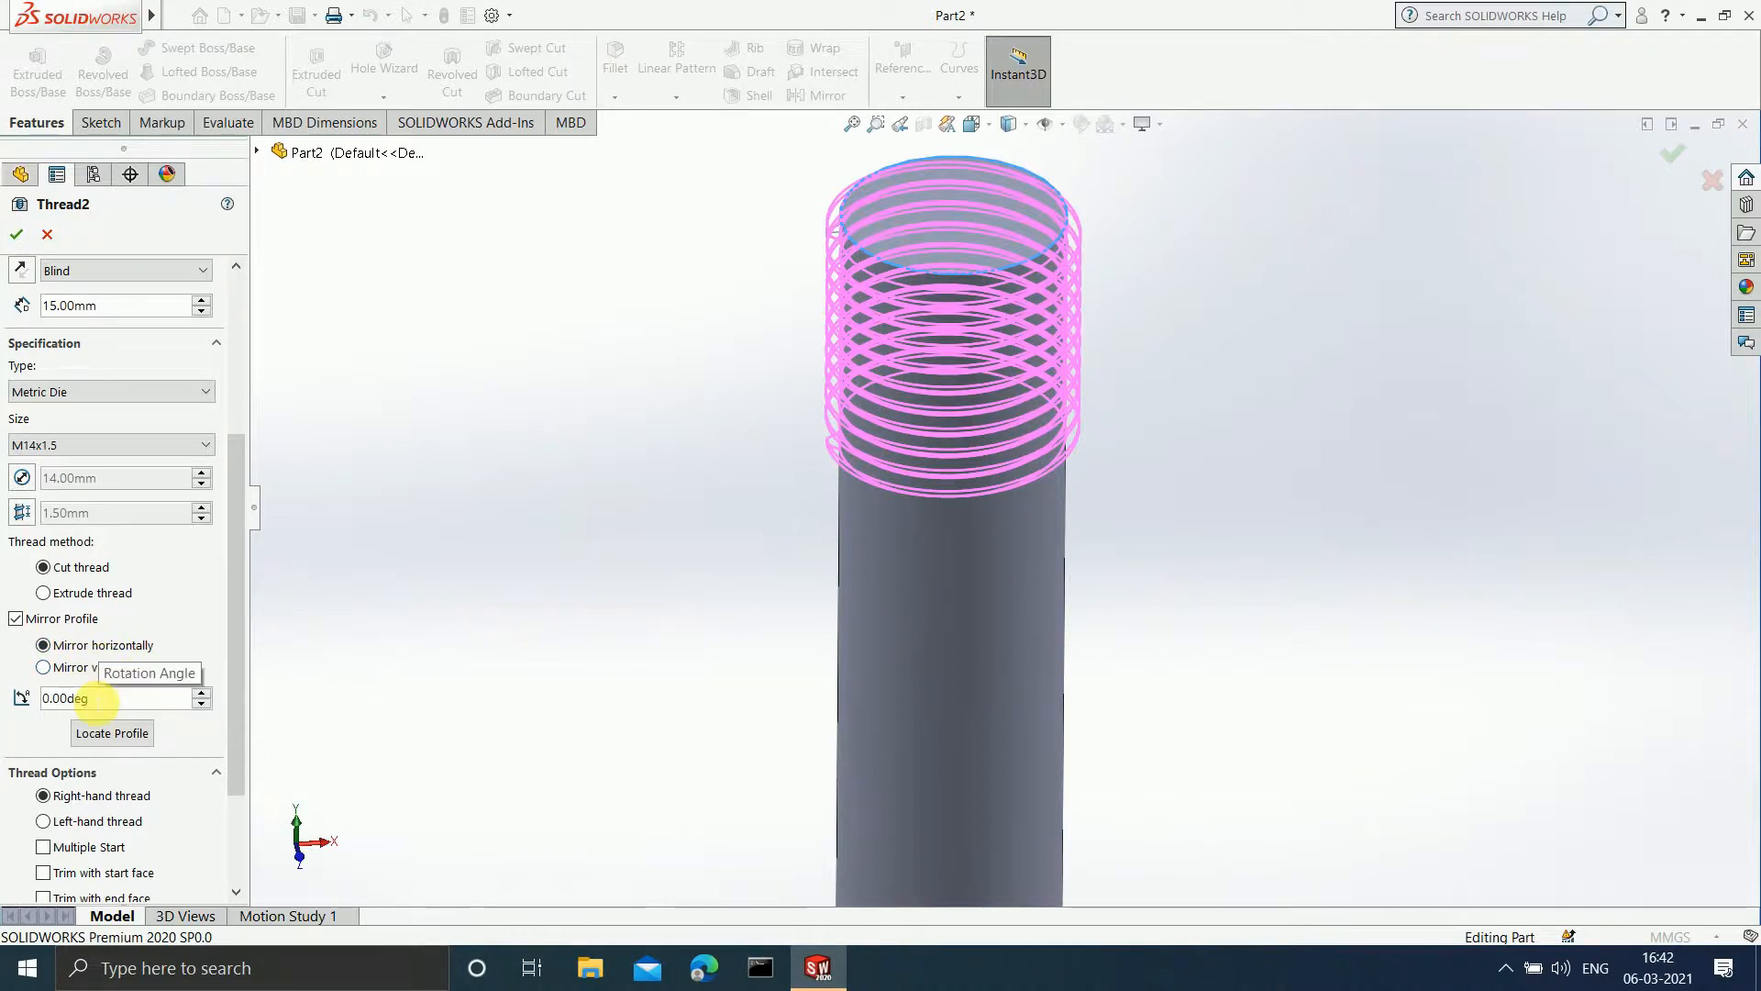
- Set the mirrored profile's rotation angle to 20 degrees and inspect the thread preview from the side
click(95, 700)
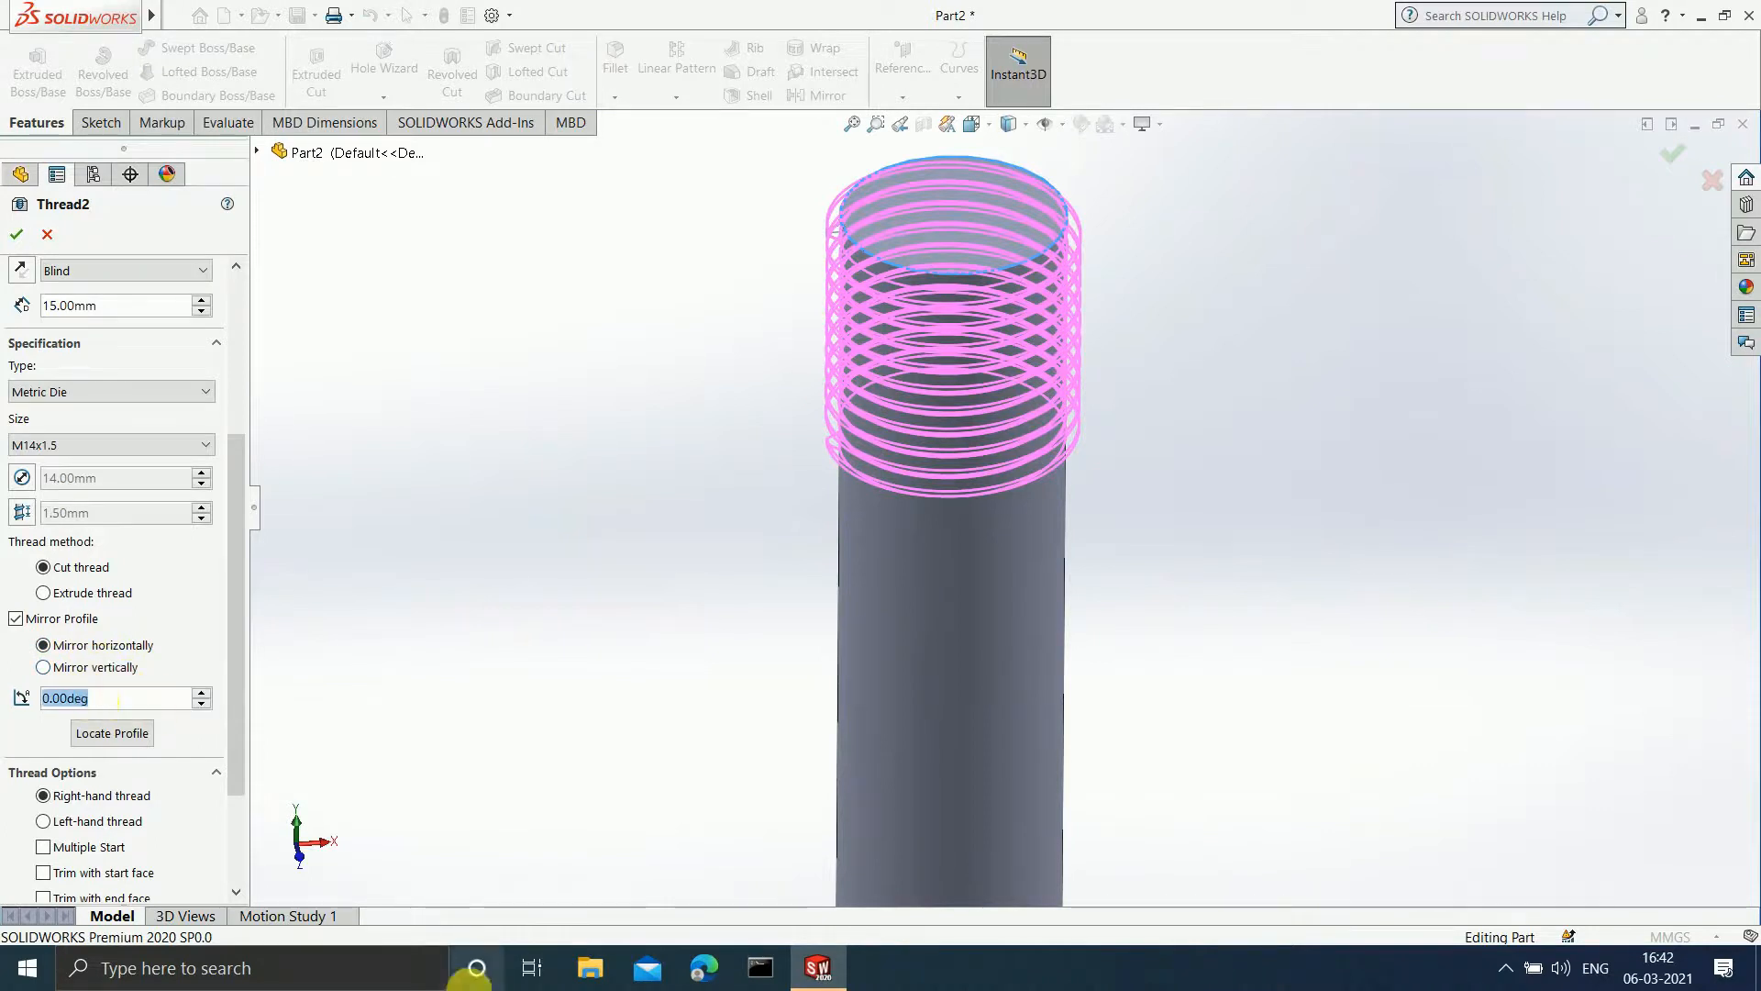
text(20)
key(Return)
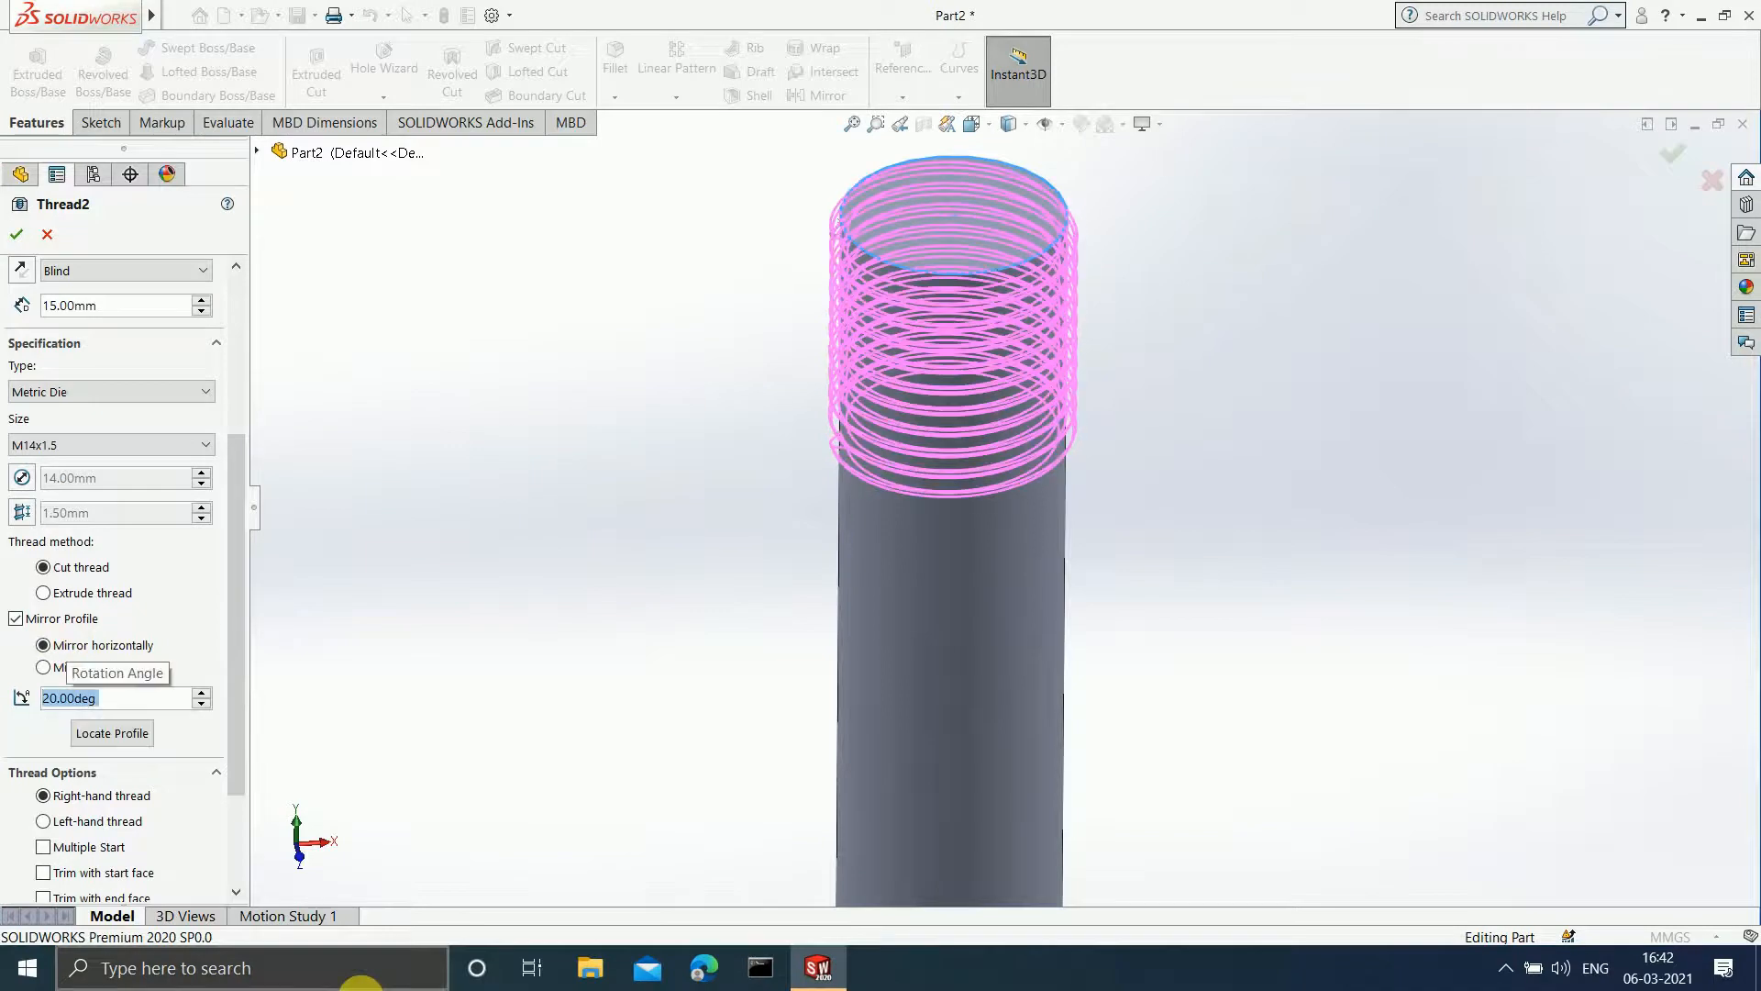
middle_drag(1112, 346, 1113, 244)
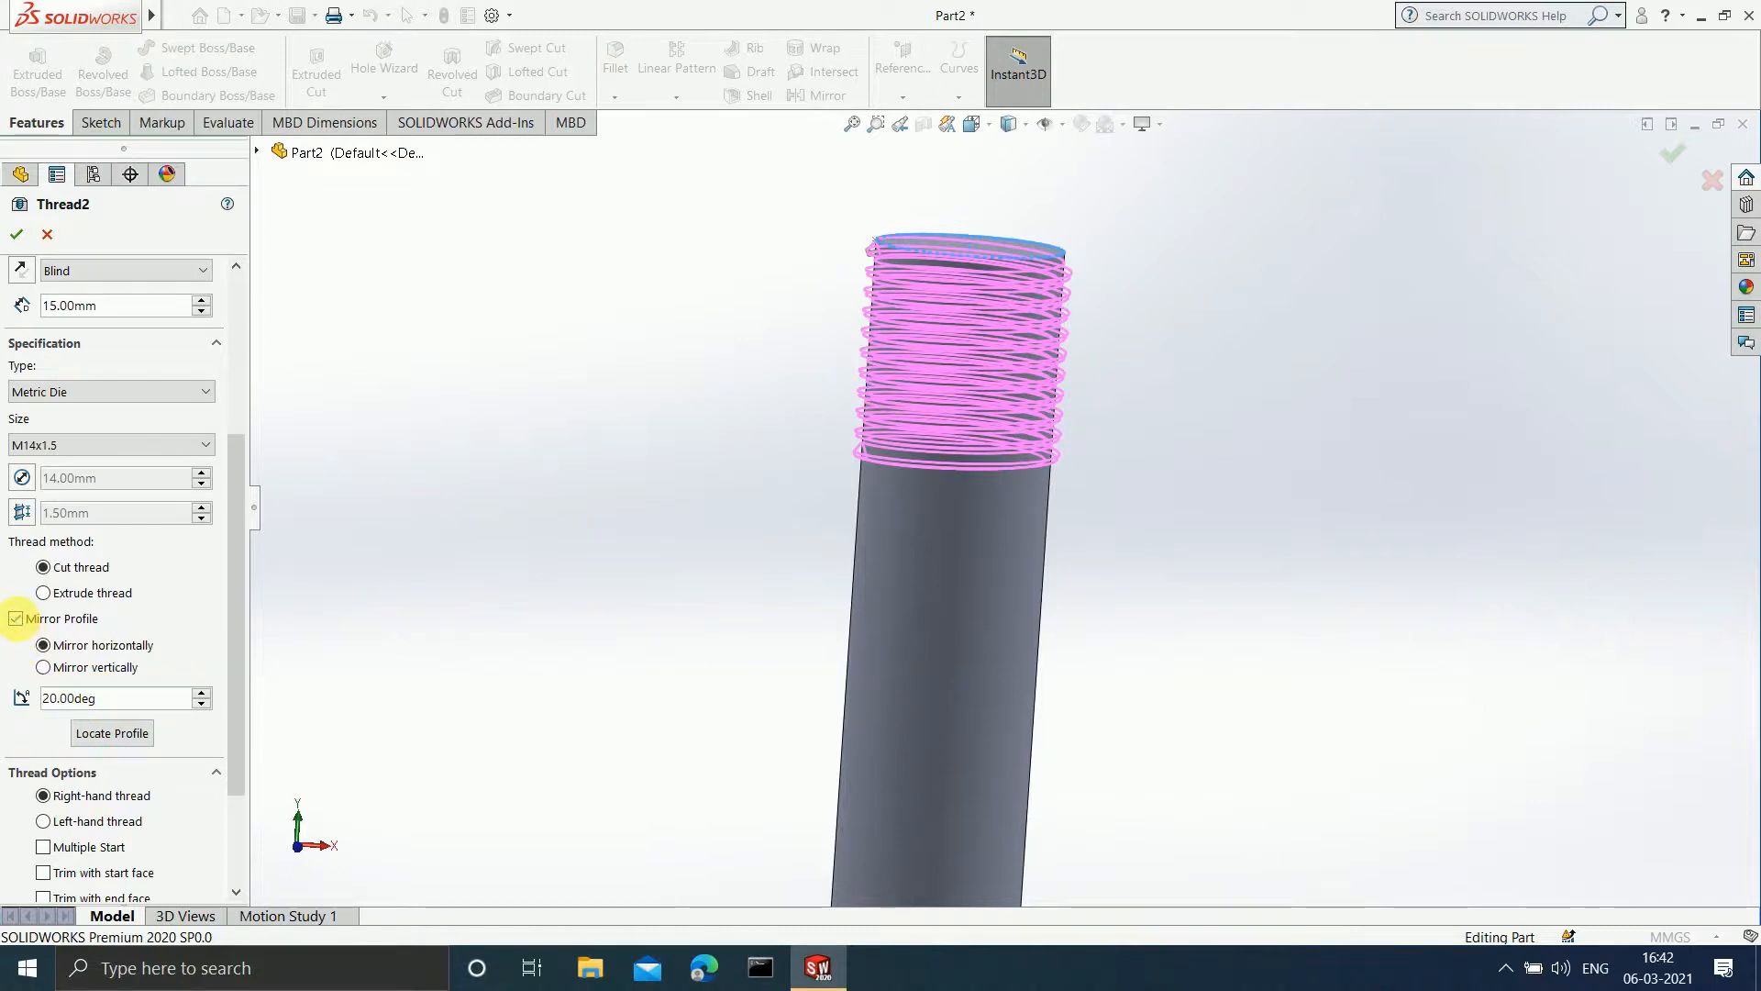
- Turn off Mirror Profile and set the thread profile's rotation angle to 0 degrees
click(57, 621)
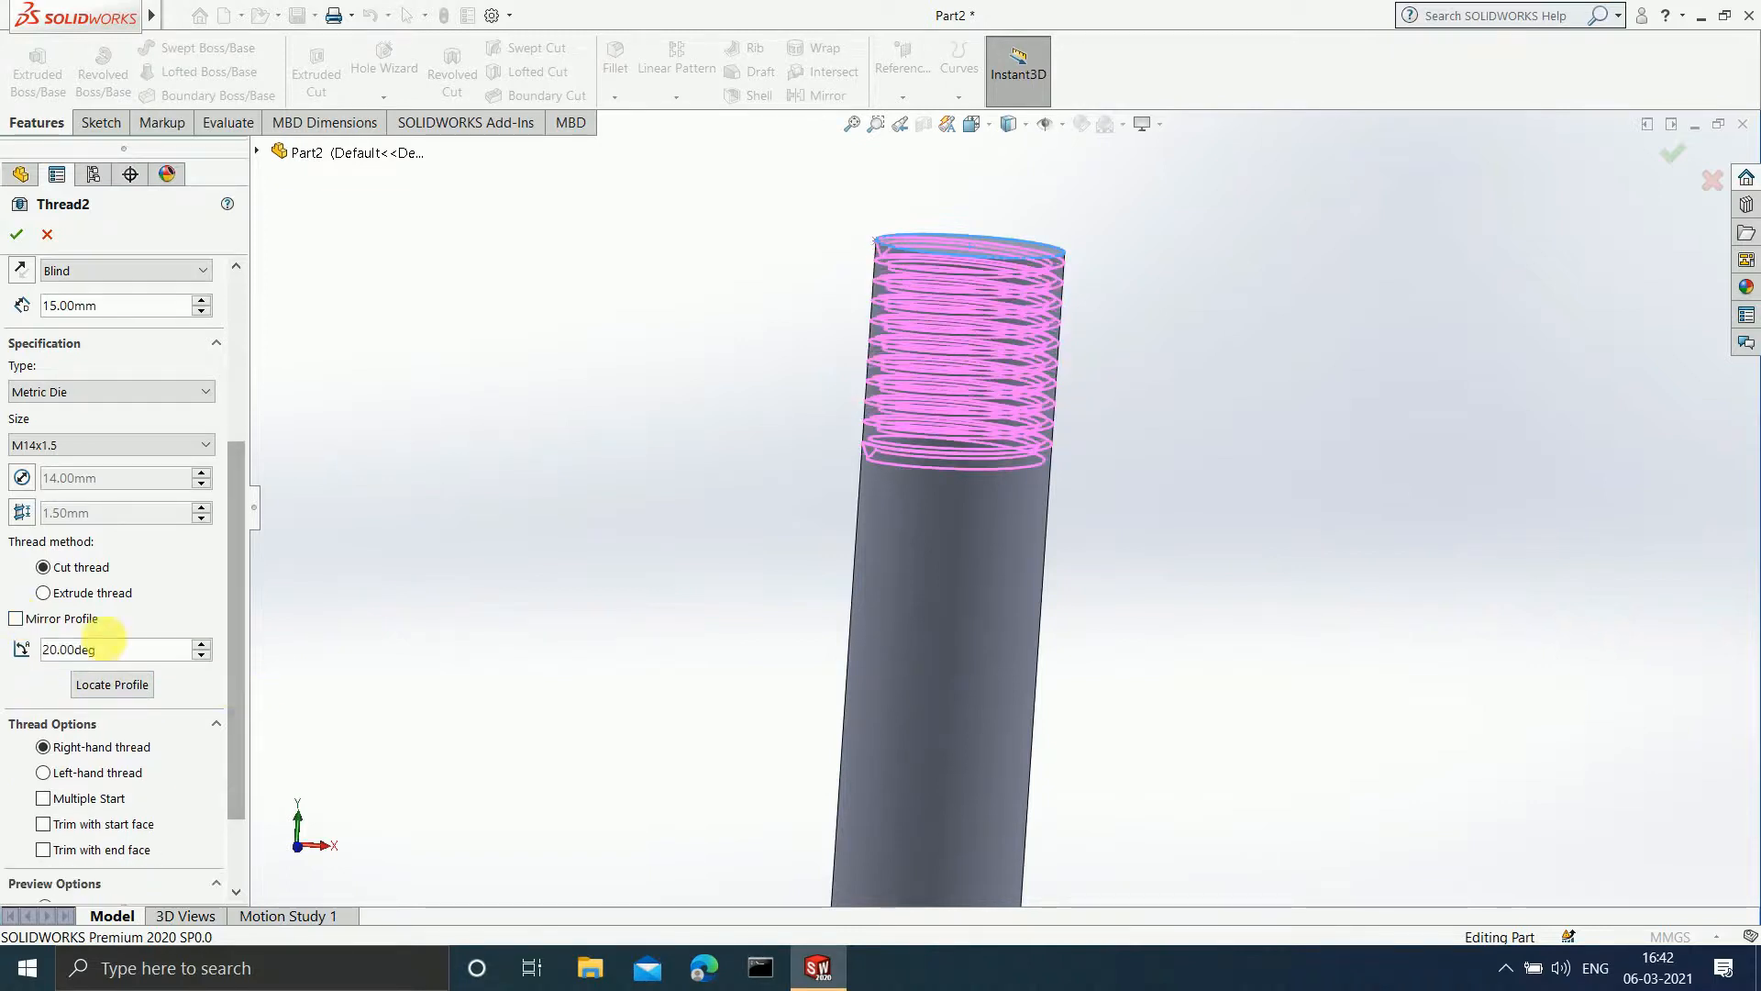
double_click(114, 655)
text(0)
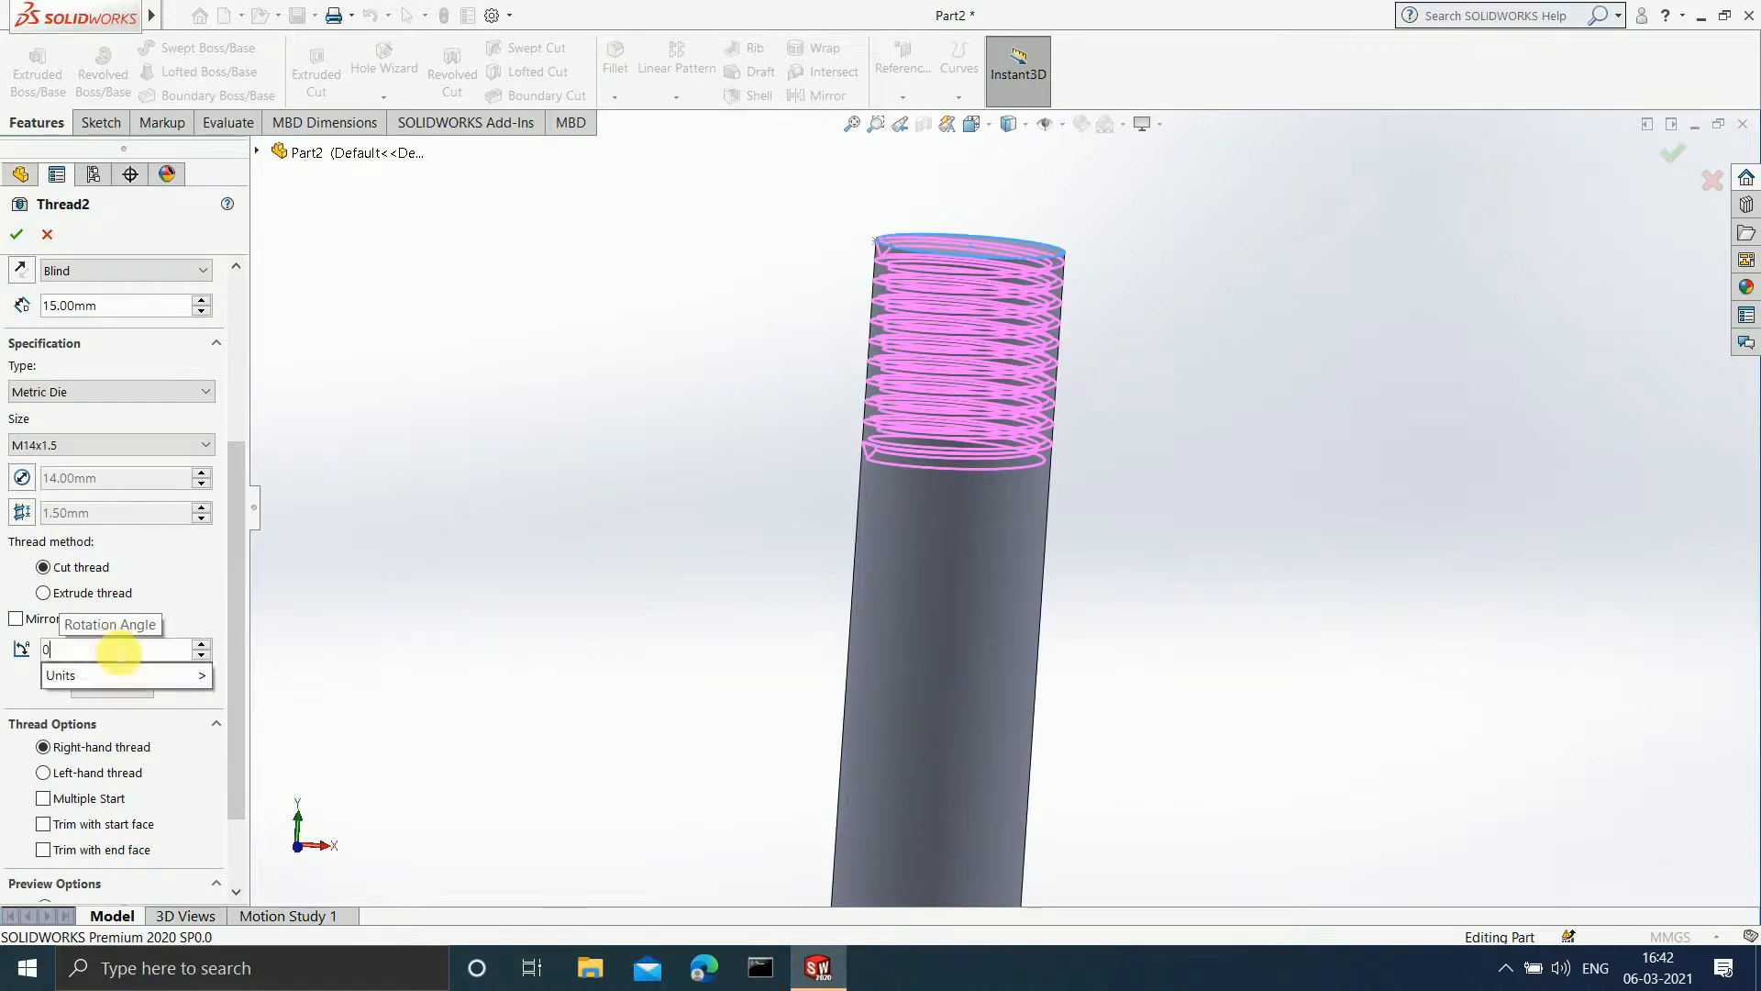
key(Return)
- Compare the right-hand and left-hand previews from the shaft's side and set the thread to Left-hand thread
scroll(868, 611, down, 2)
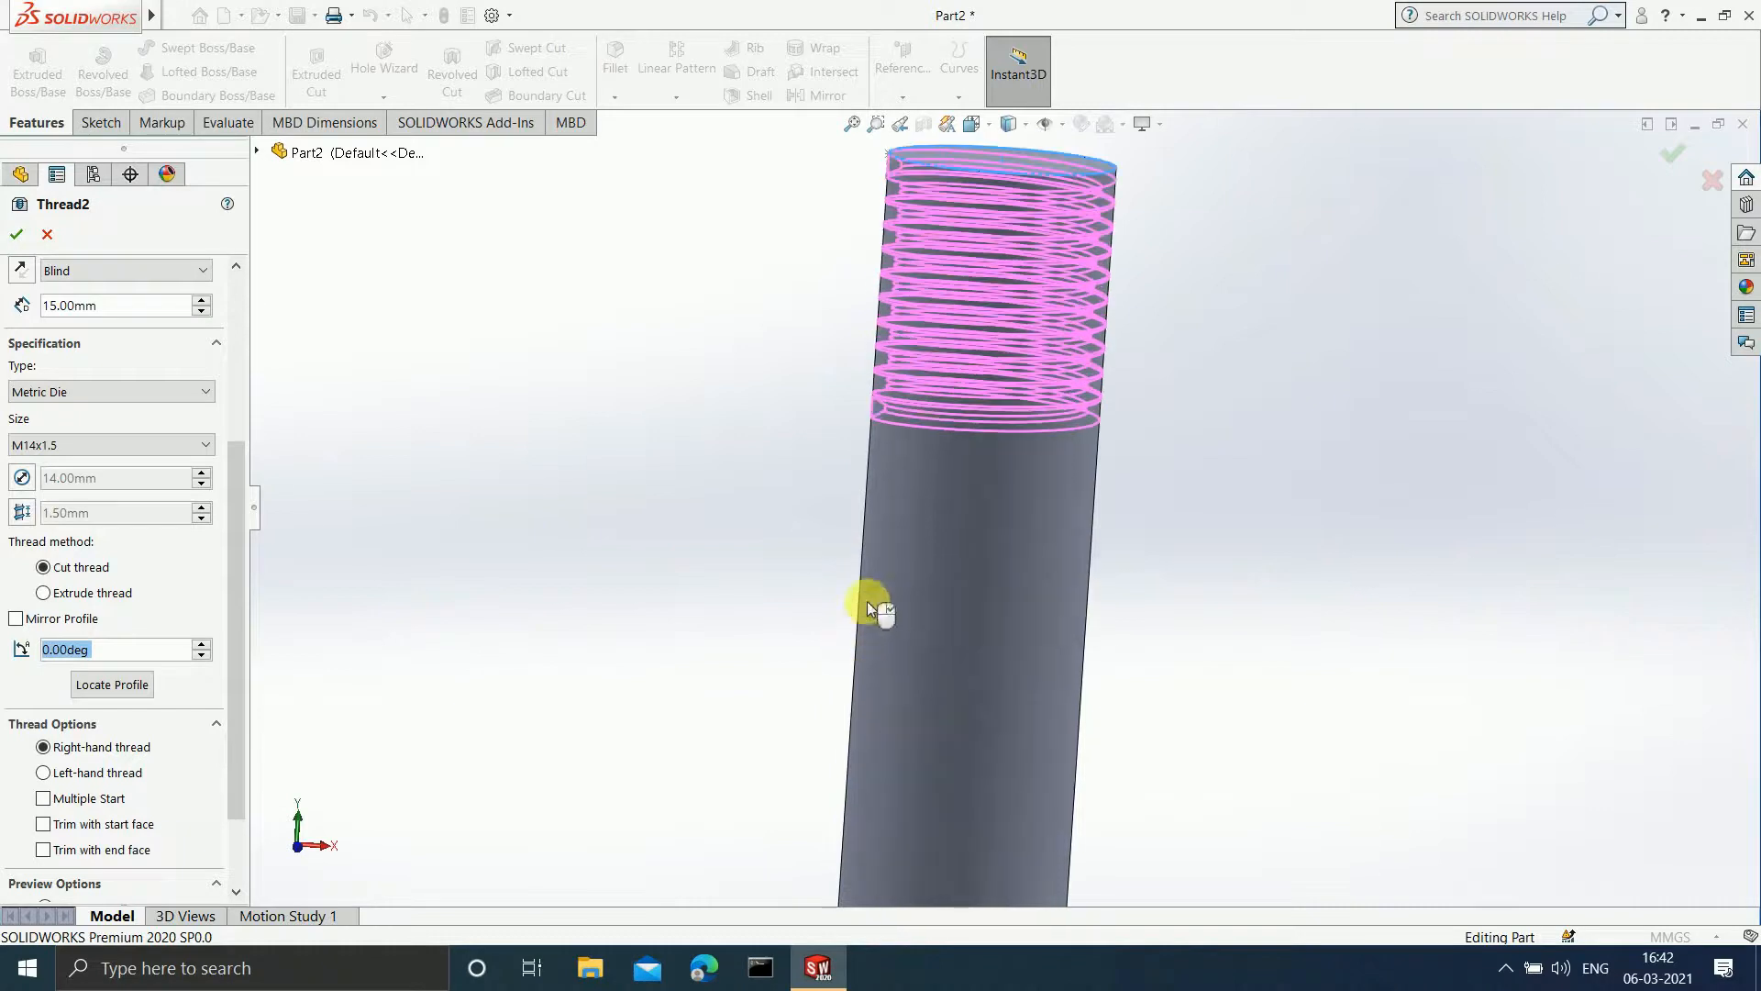
drag(244, 745, 237, 853)
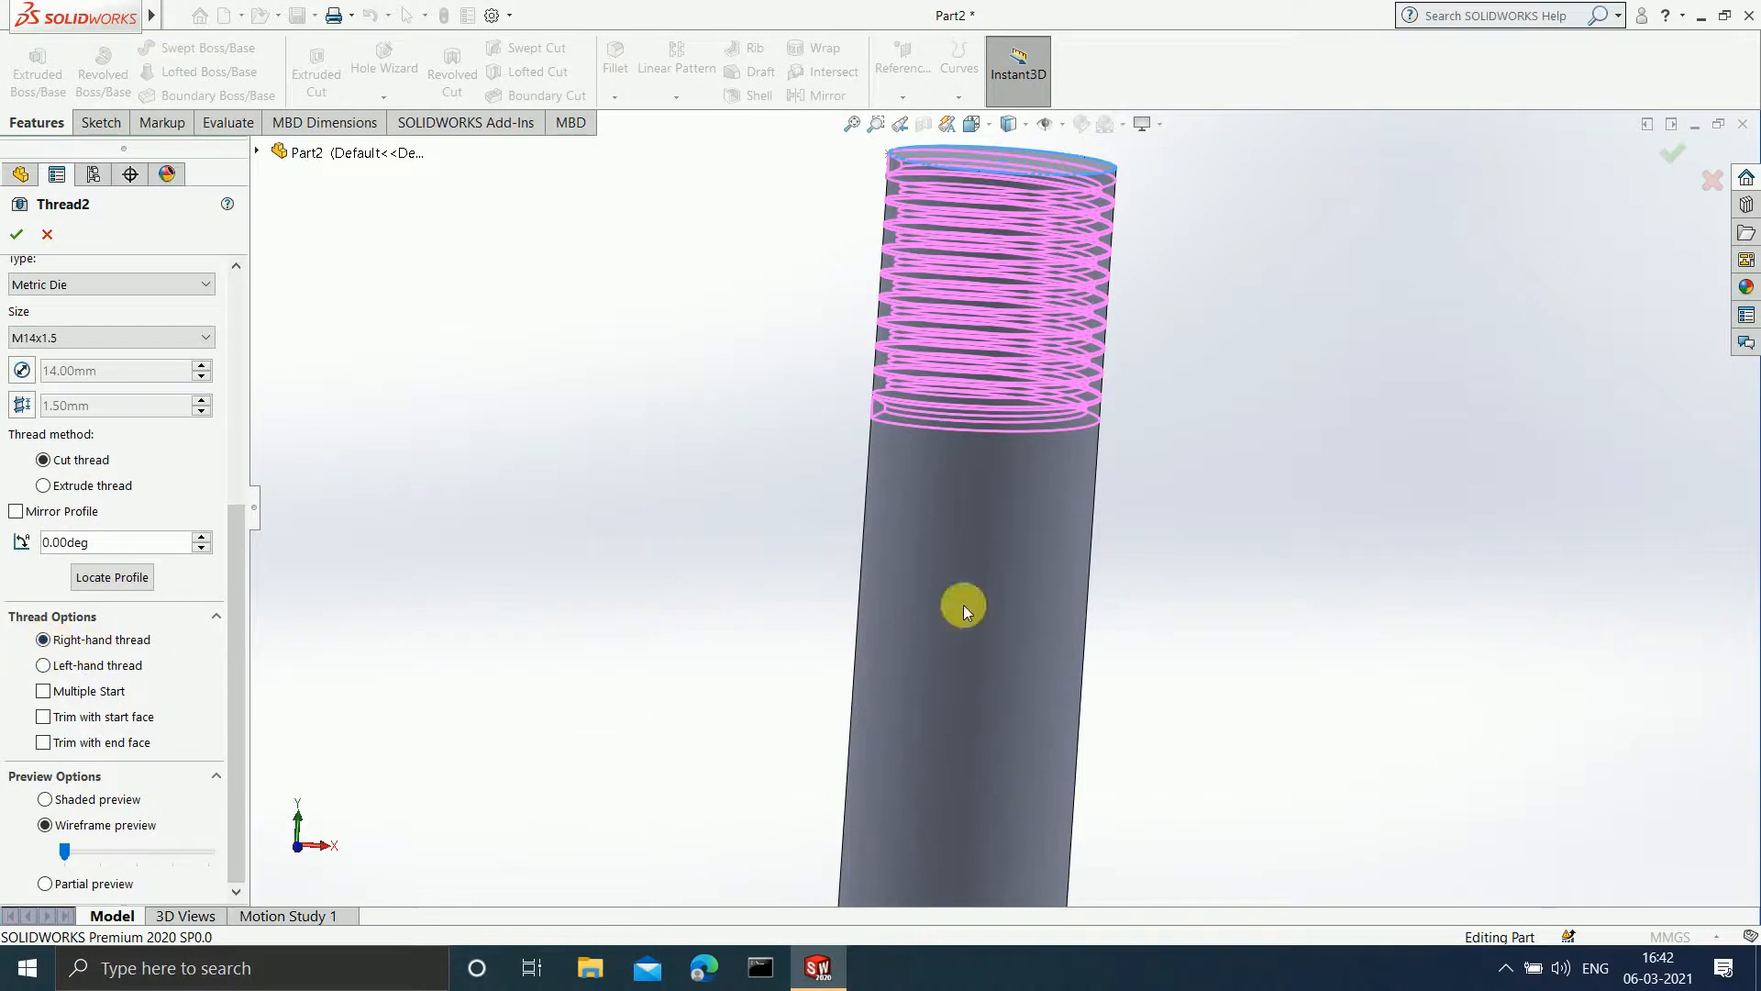
middle_drag(1209, 359, 1193, 318)
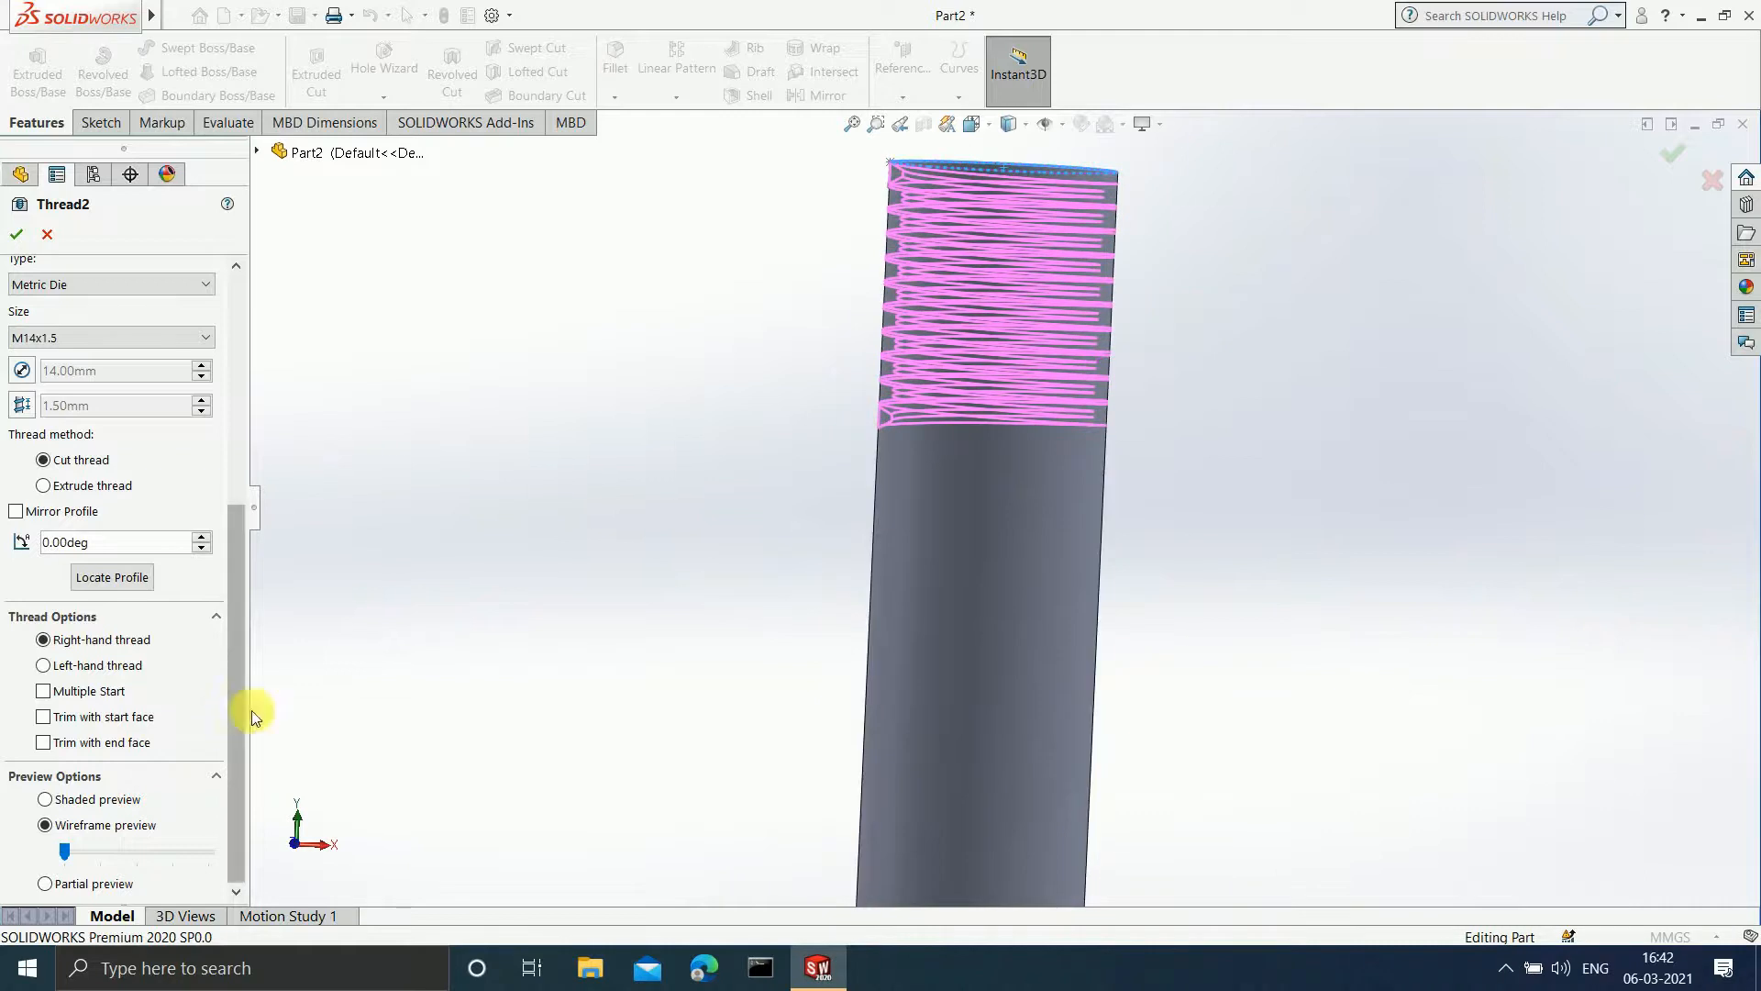
click(101, 664)
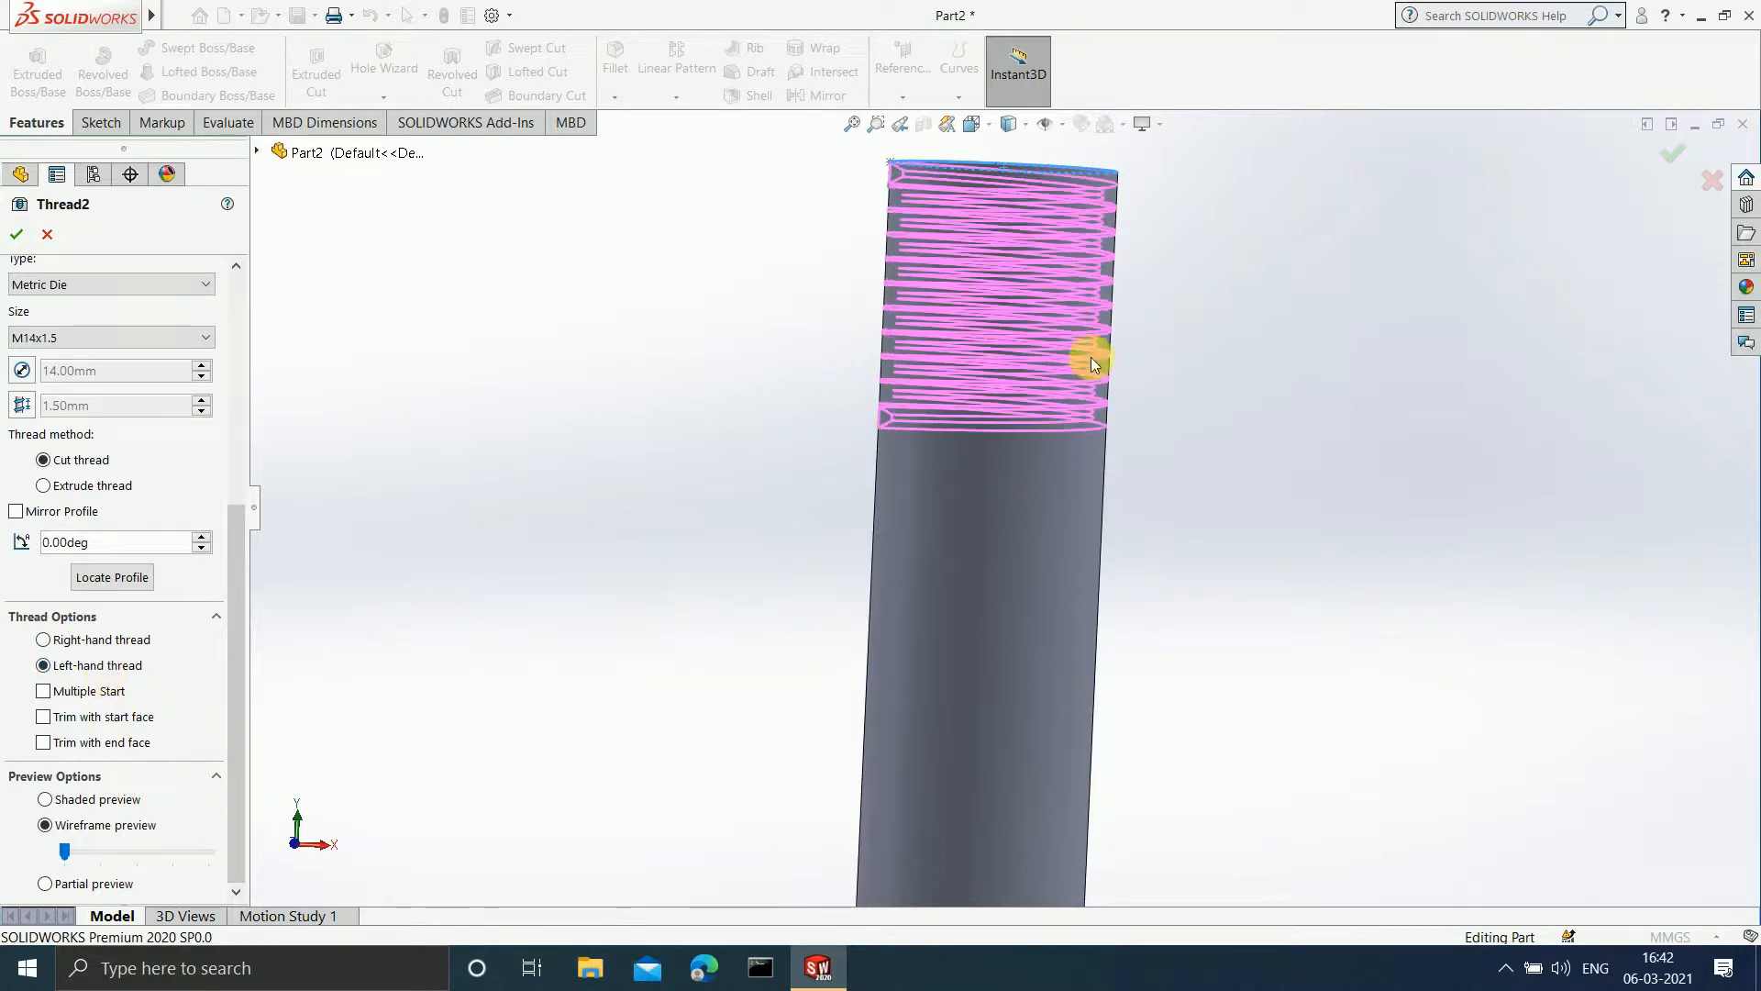
middle_drag(1340, 322, 1473, 314)
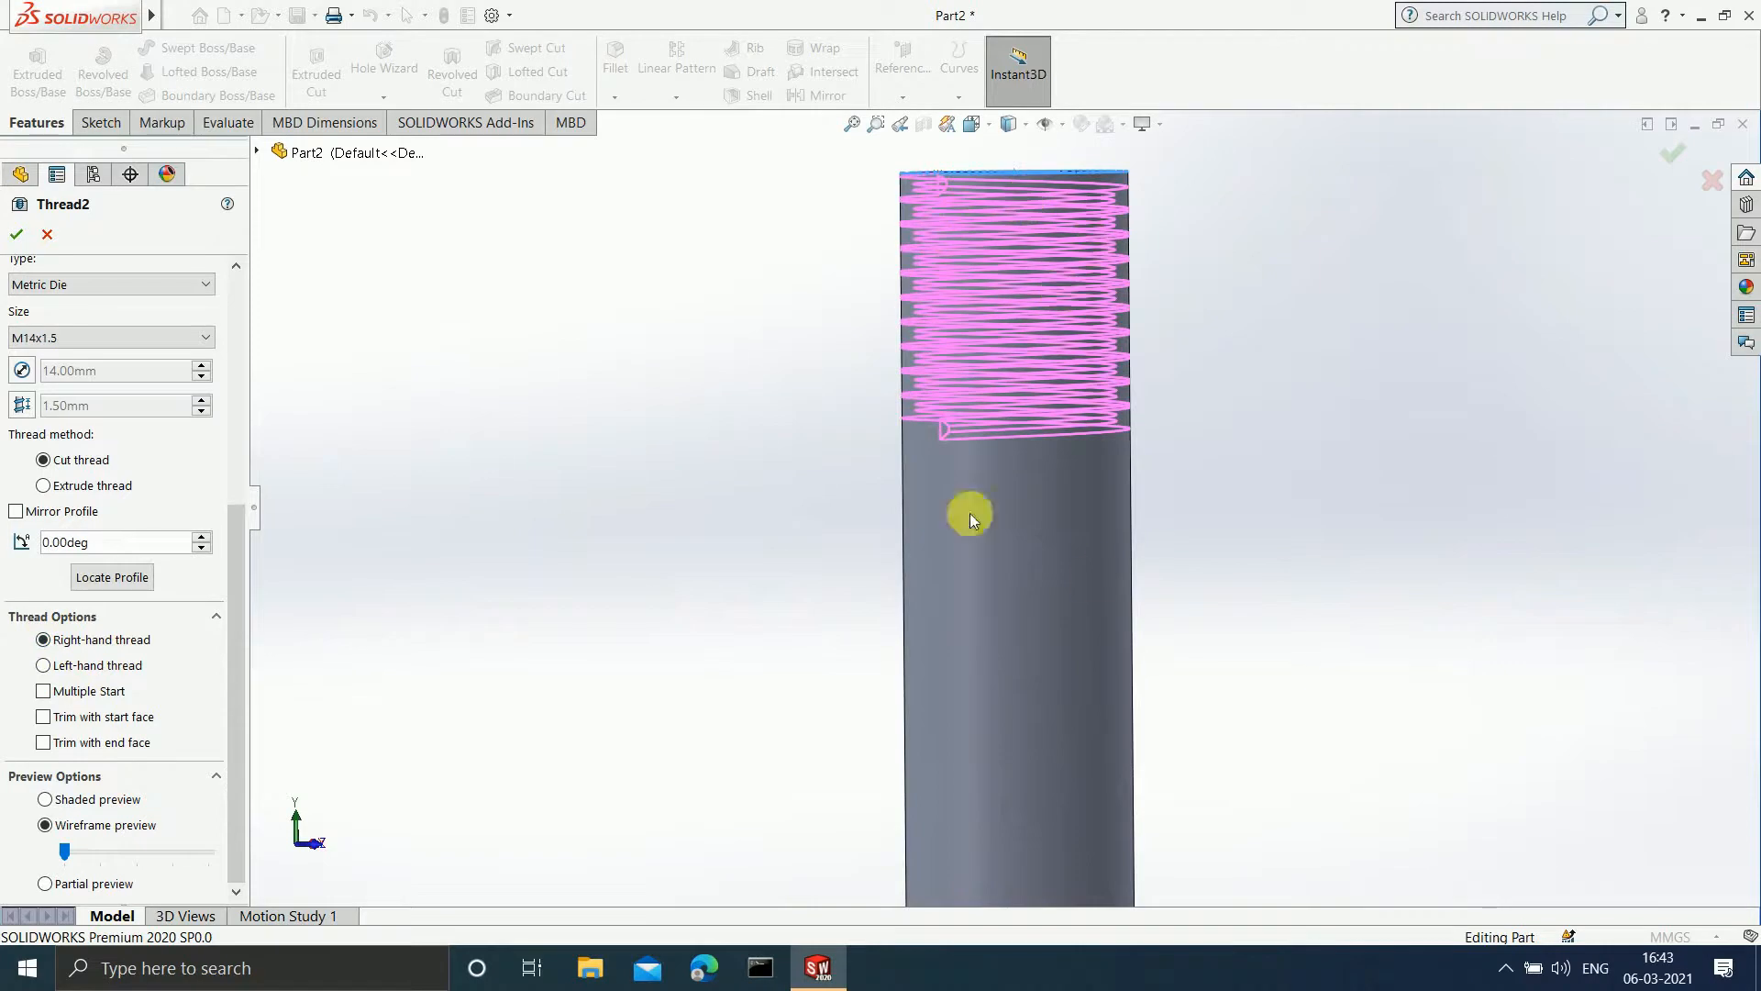
click(95, 665)
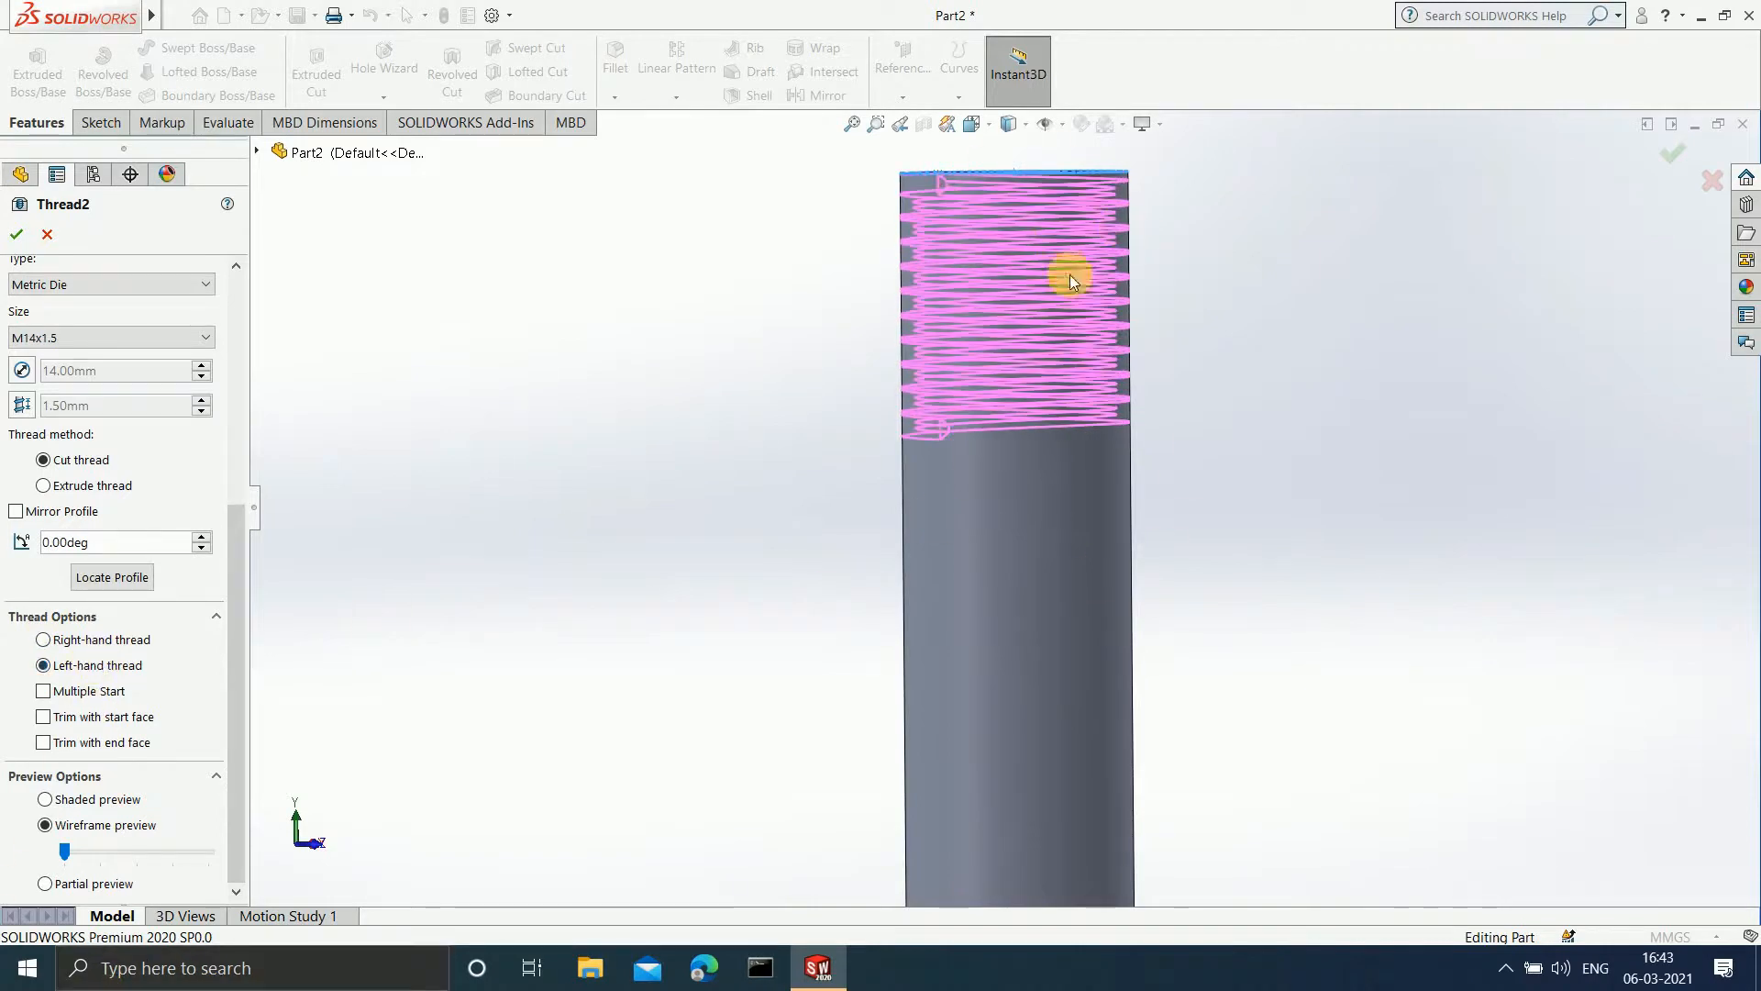
- Turn on Multiple Start with 2 starts, examine where the thread starts lie in the preview, and turn the option off
click(43, 691)
middle_drag(1193, 334, 982, 256)
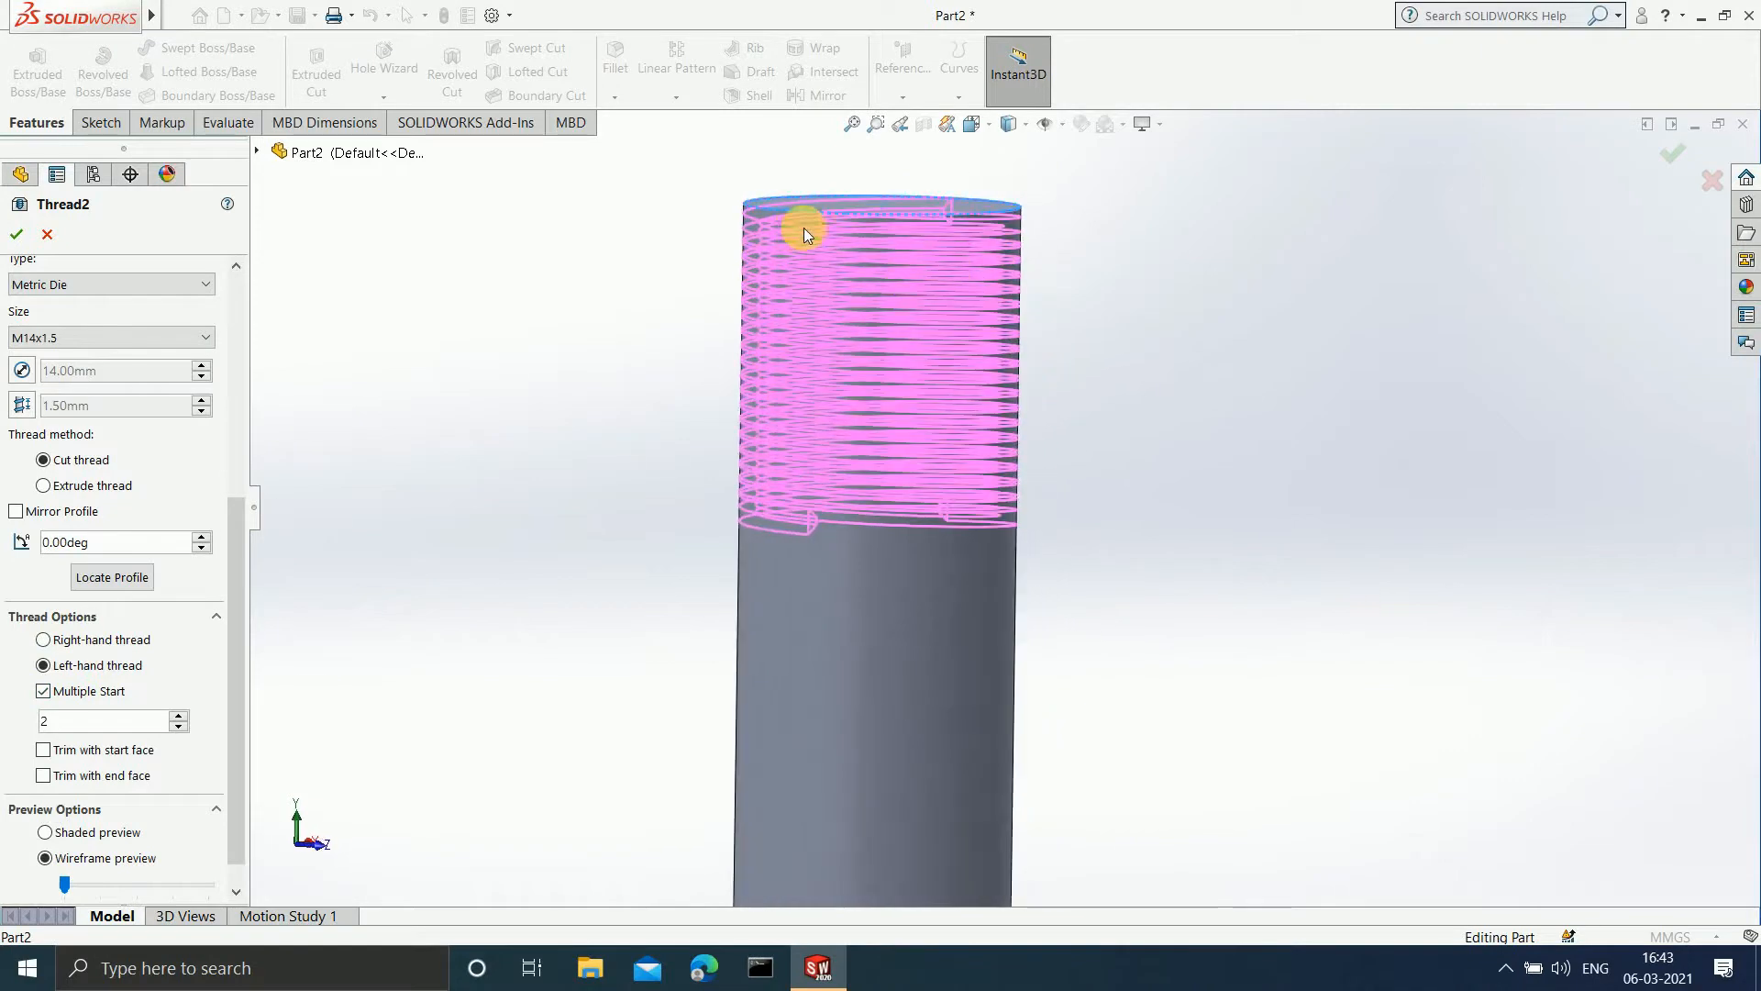
scroll(963, 239, down, 3)
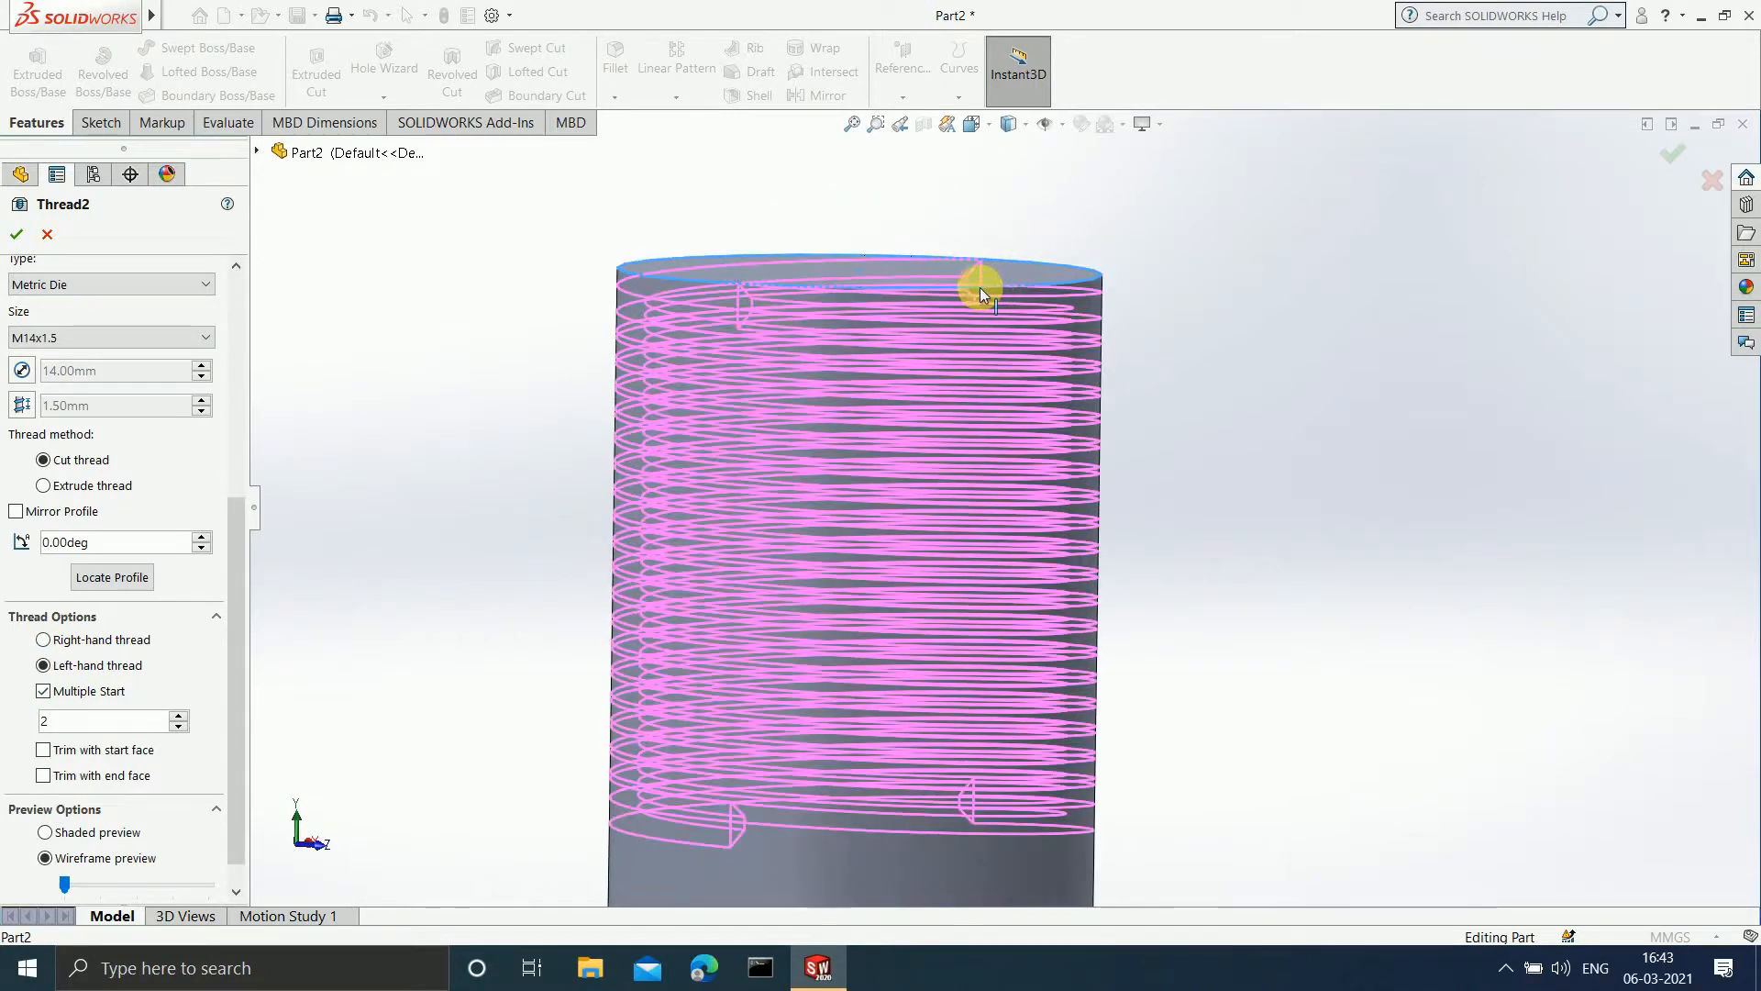
middle_drag(1029, 290, 932, 357)
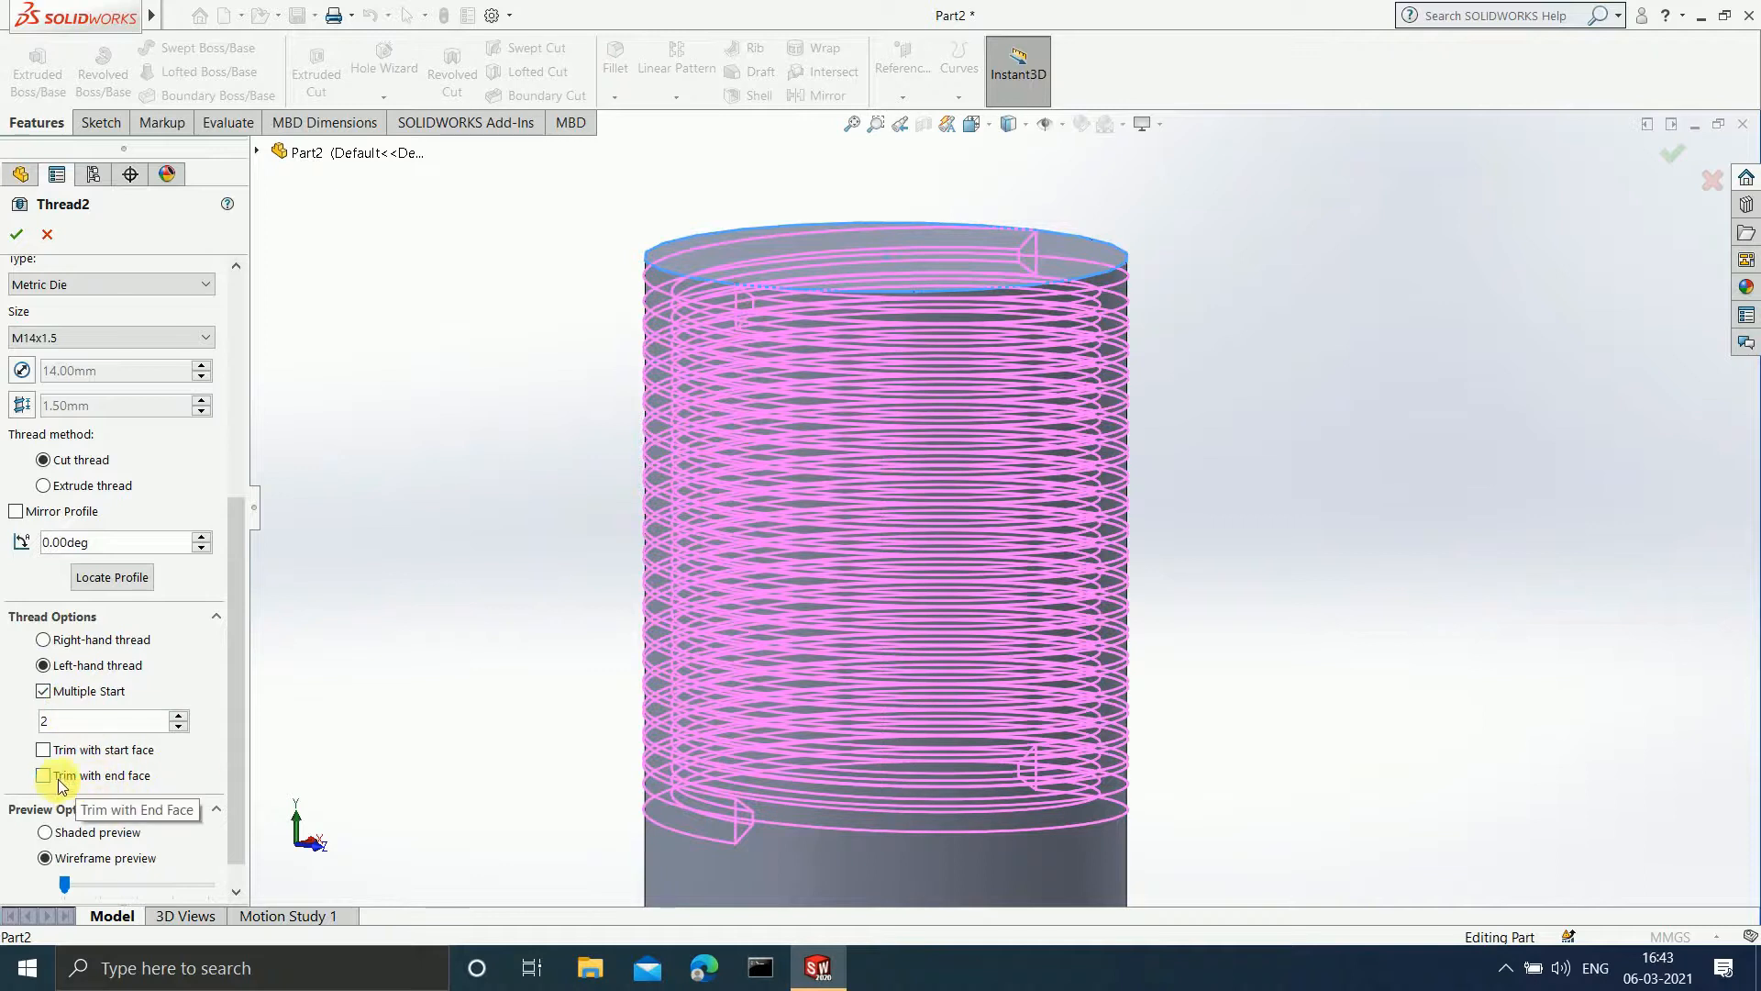
click(79, 692)
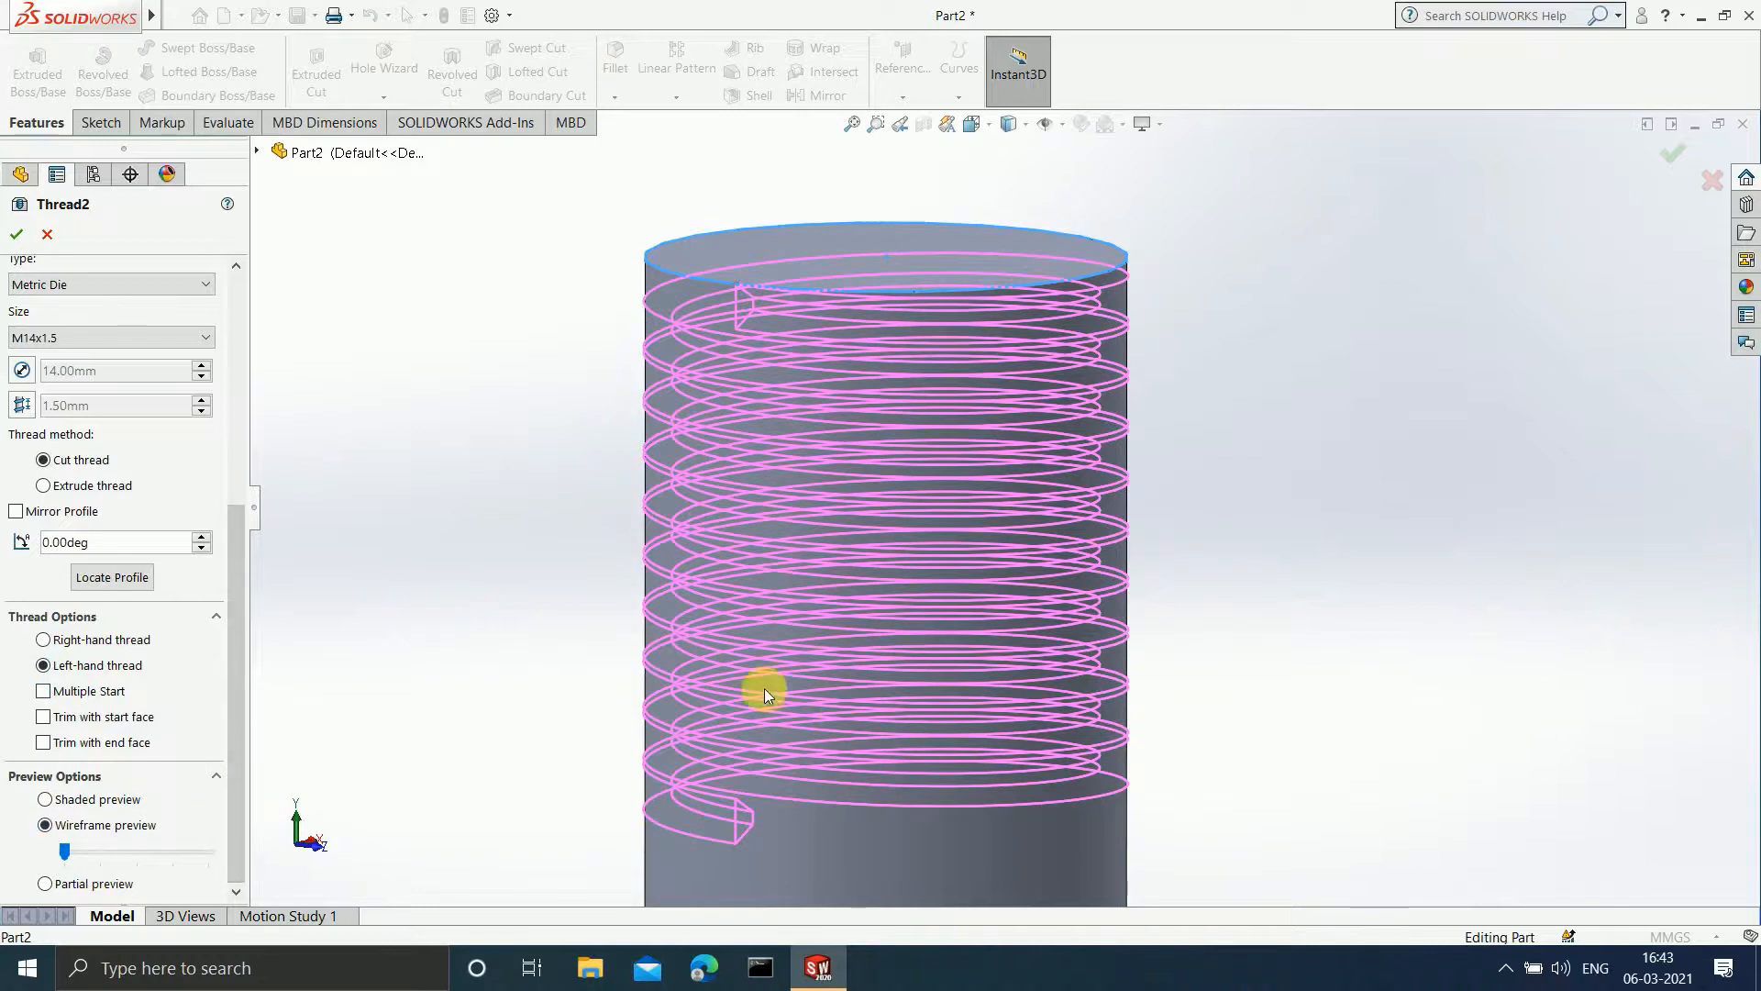
- Compare the shaded and partial previews of the left-hand thread and return to the wireframe preview
scroll(763, 688, up, 5)
scroll(941, 740, down, 3)
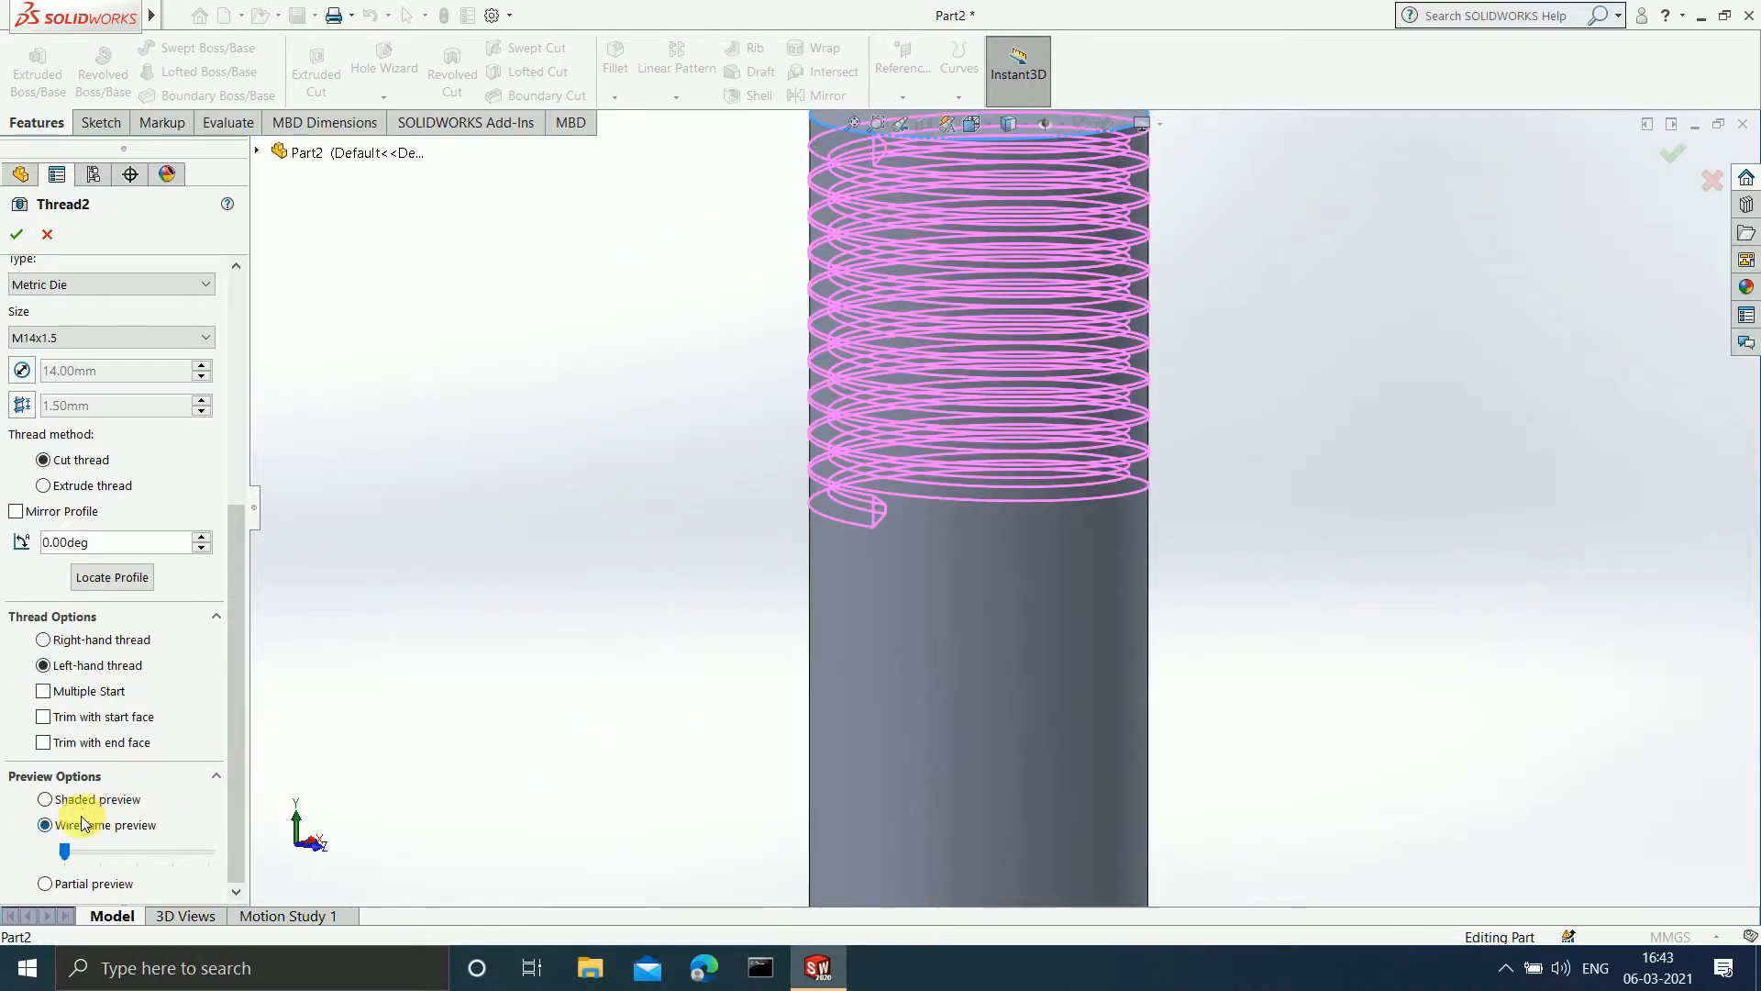
click(55, 798)
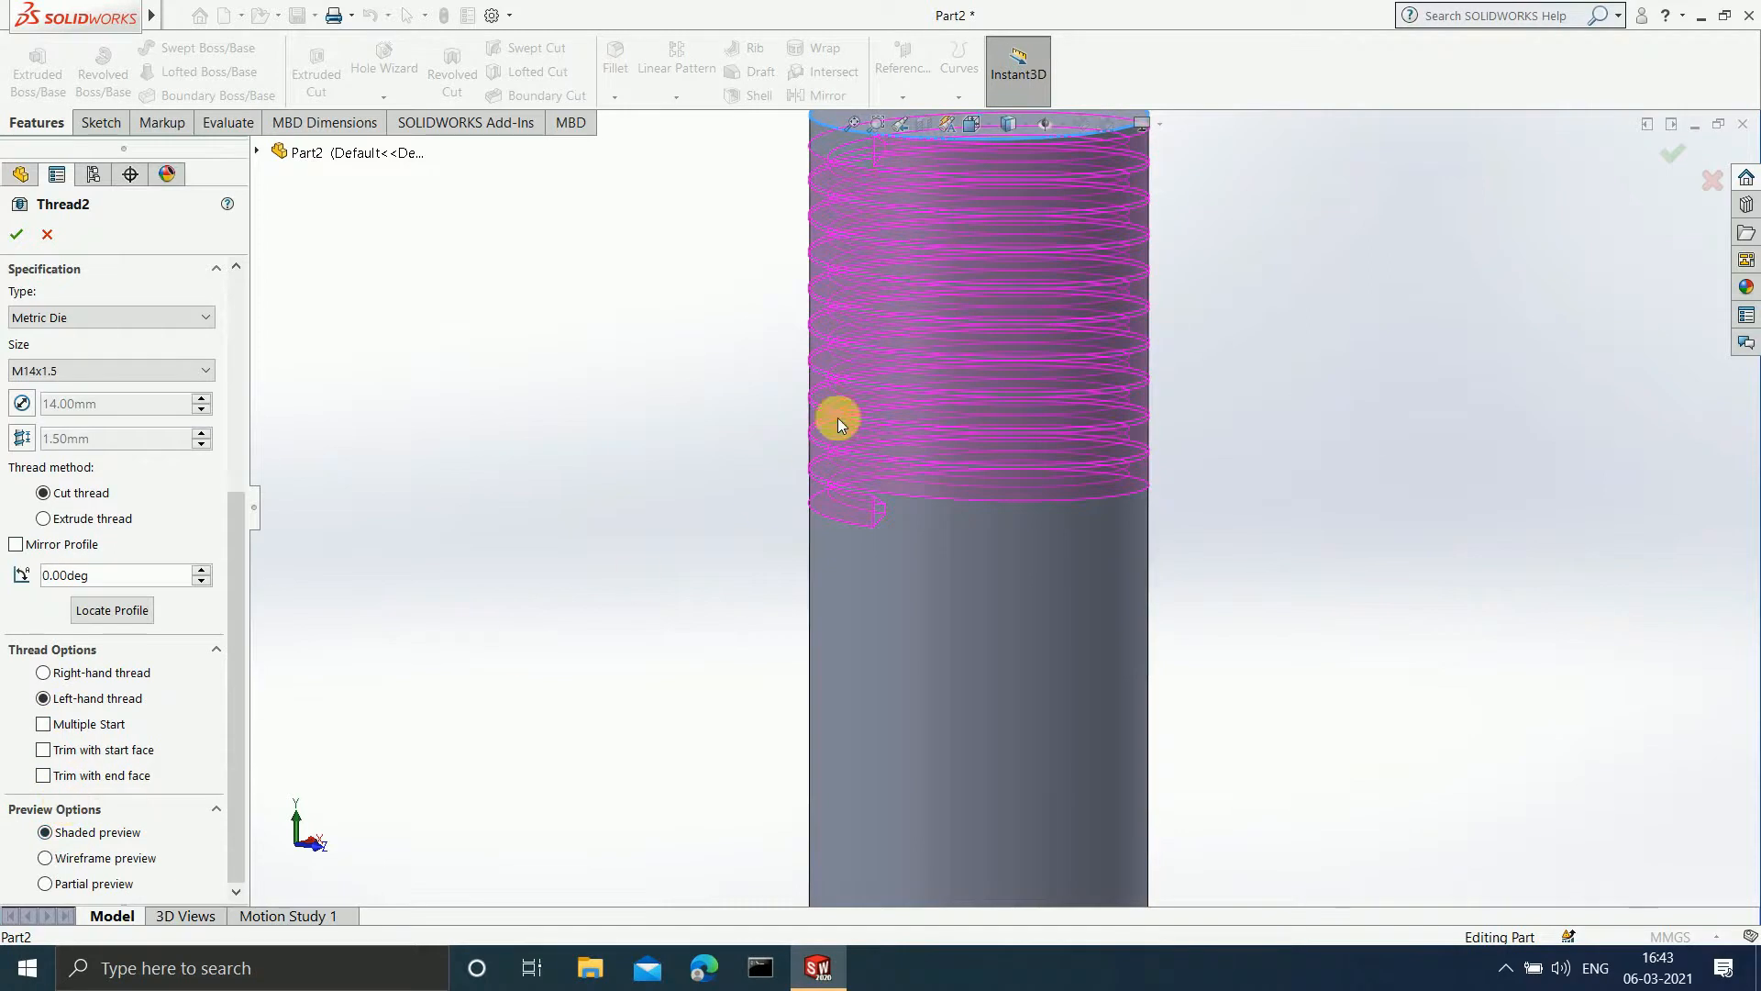
middle_drag(969, 306, 928, 419)
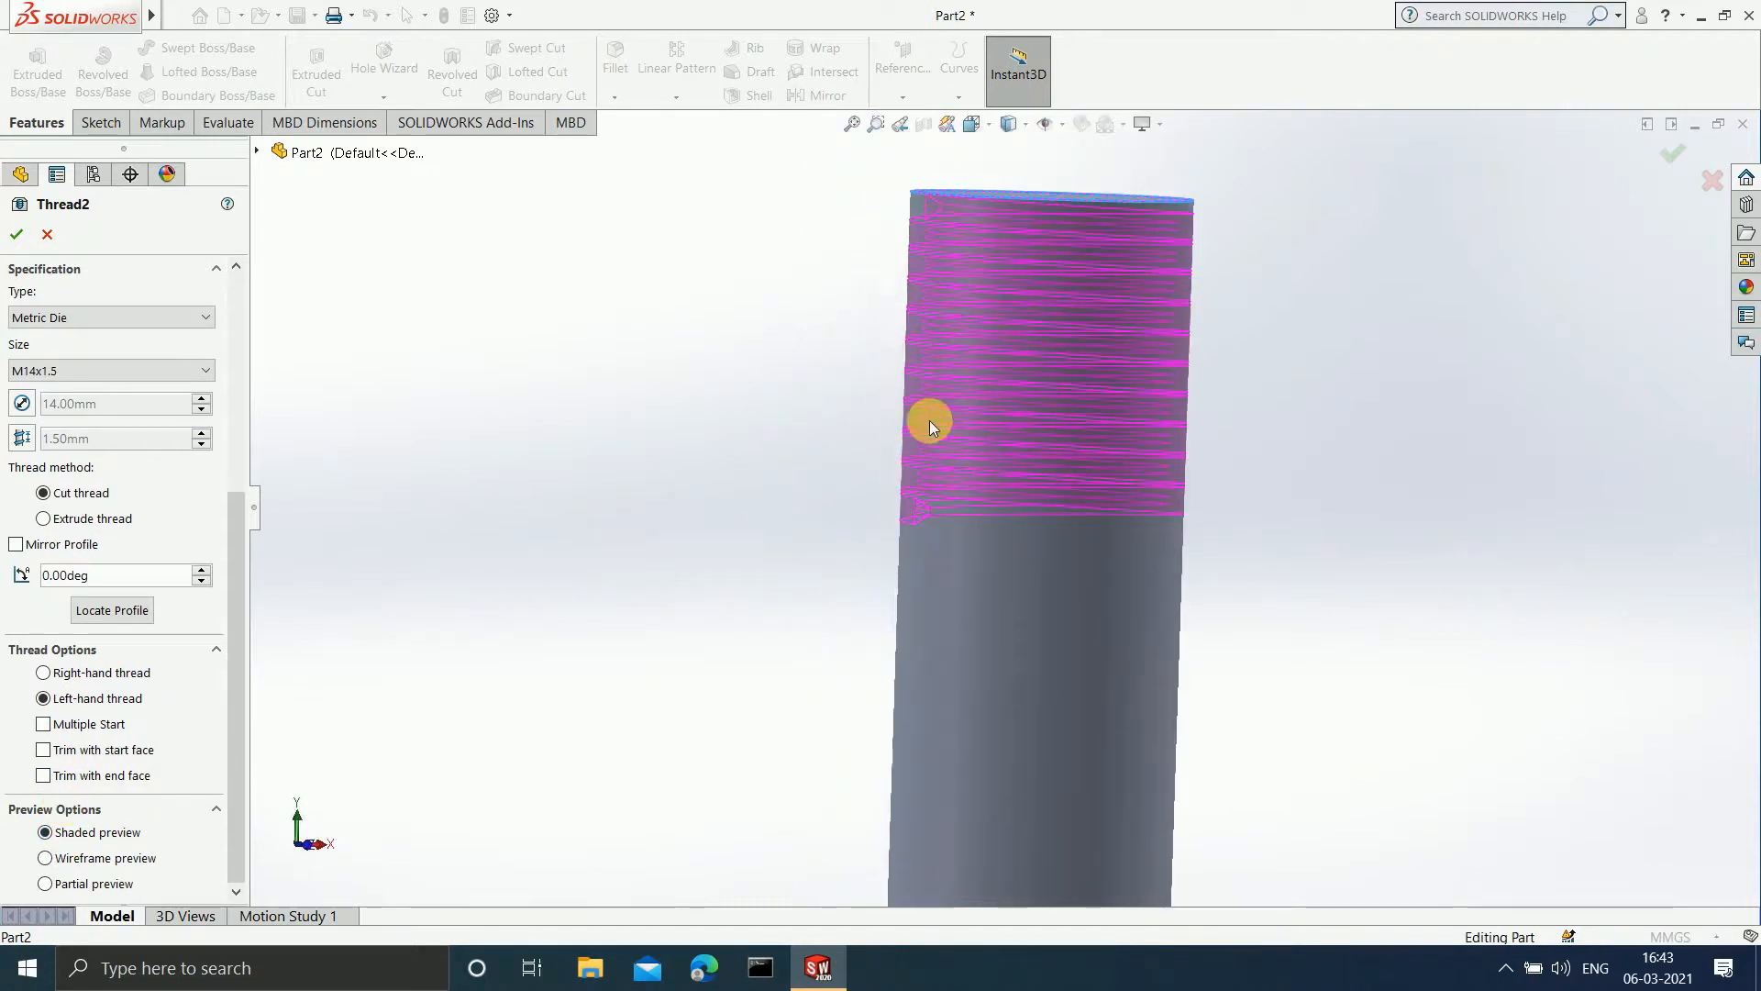
click(75, 886)
mouse_move(1014, 468)
middle_down()
mouse_move(1021, 444)
mouse_move(1045, 472)
mouse_move(1031, 464)
middle_up()
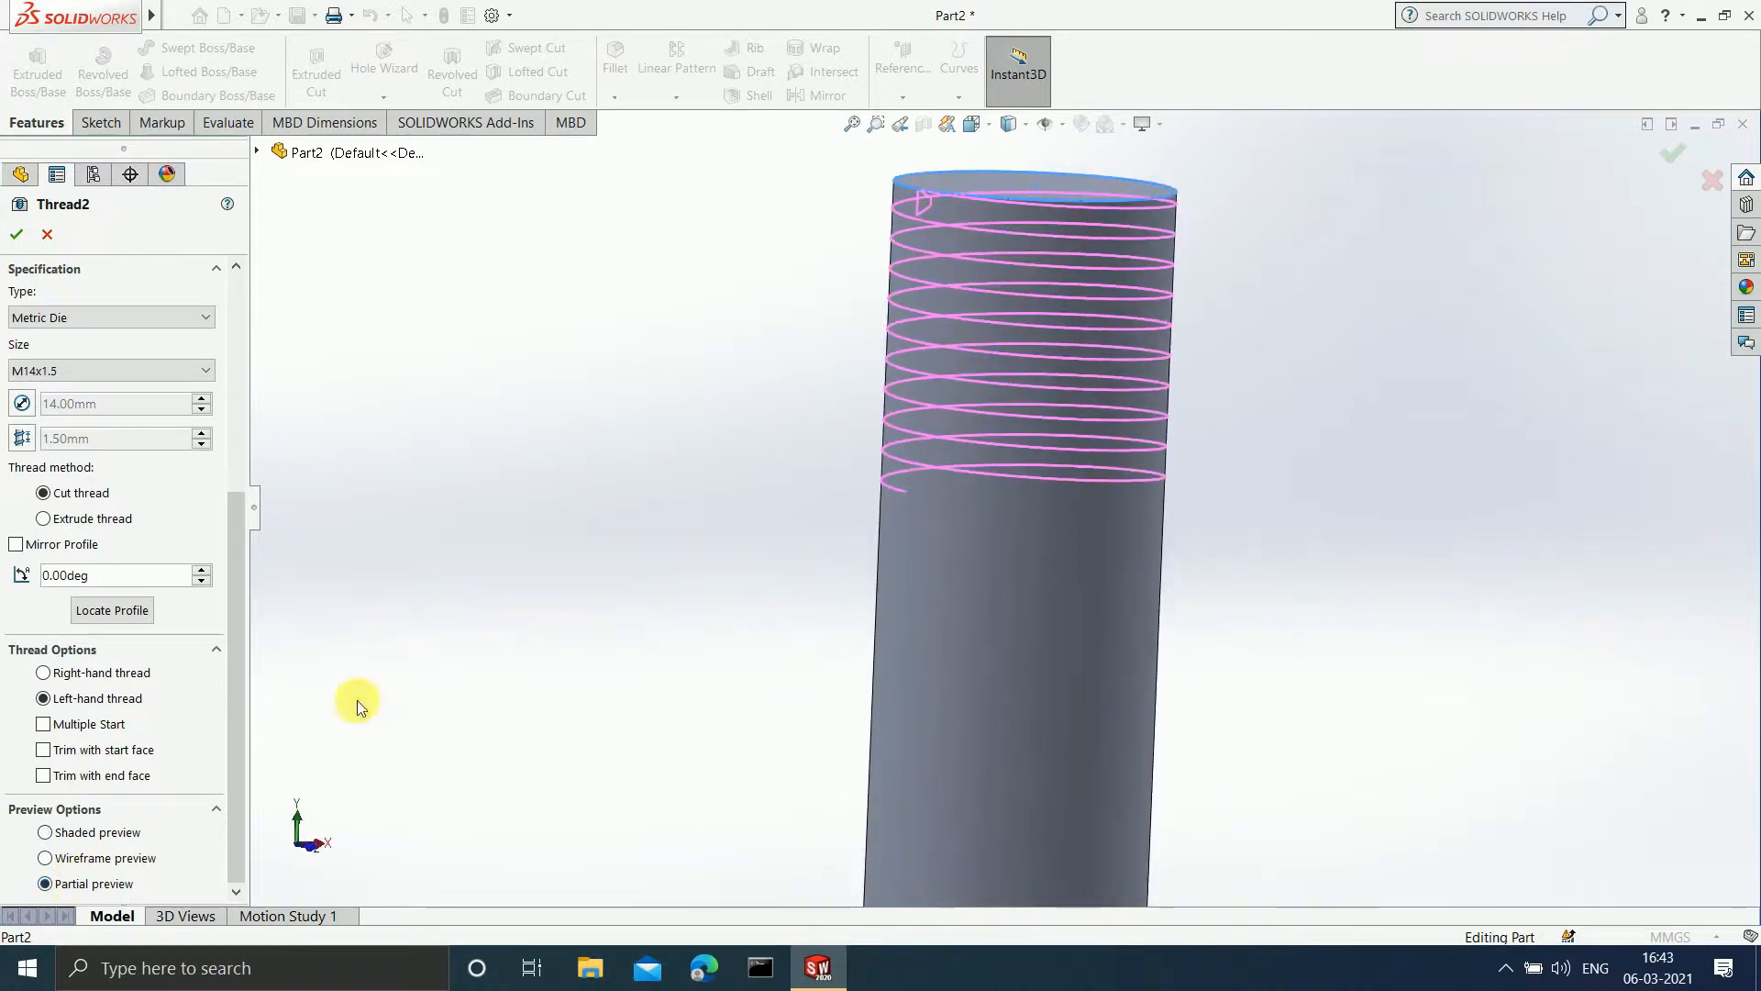
click(92, 855)
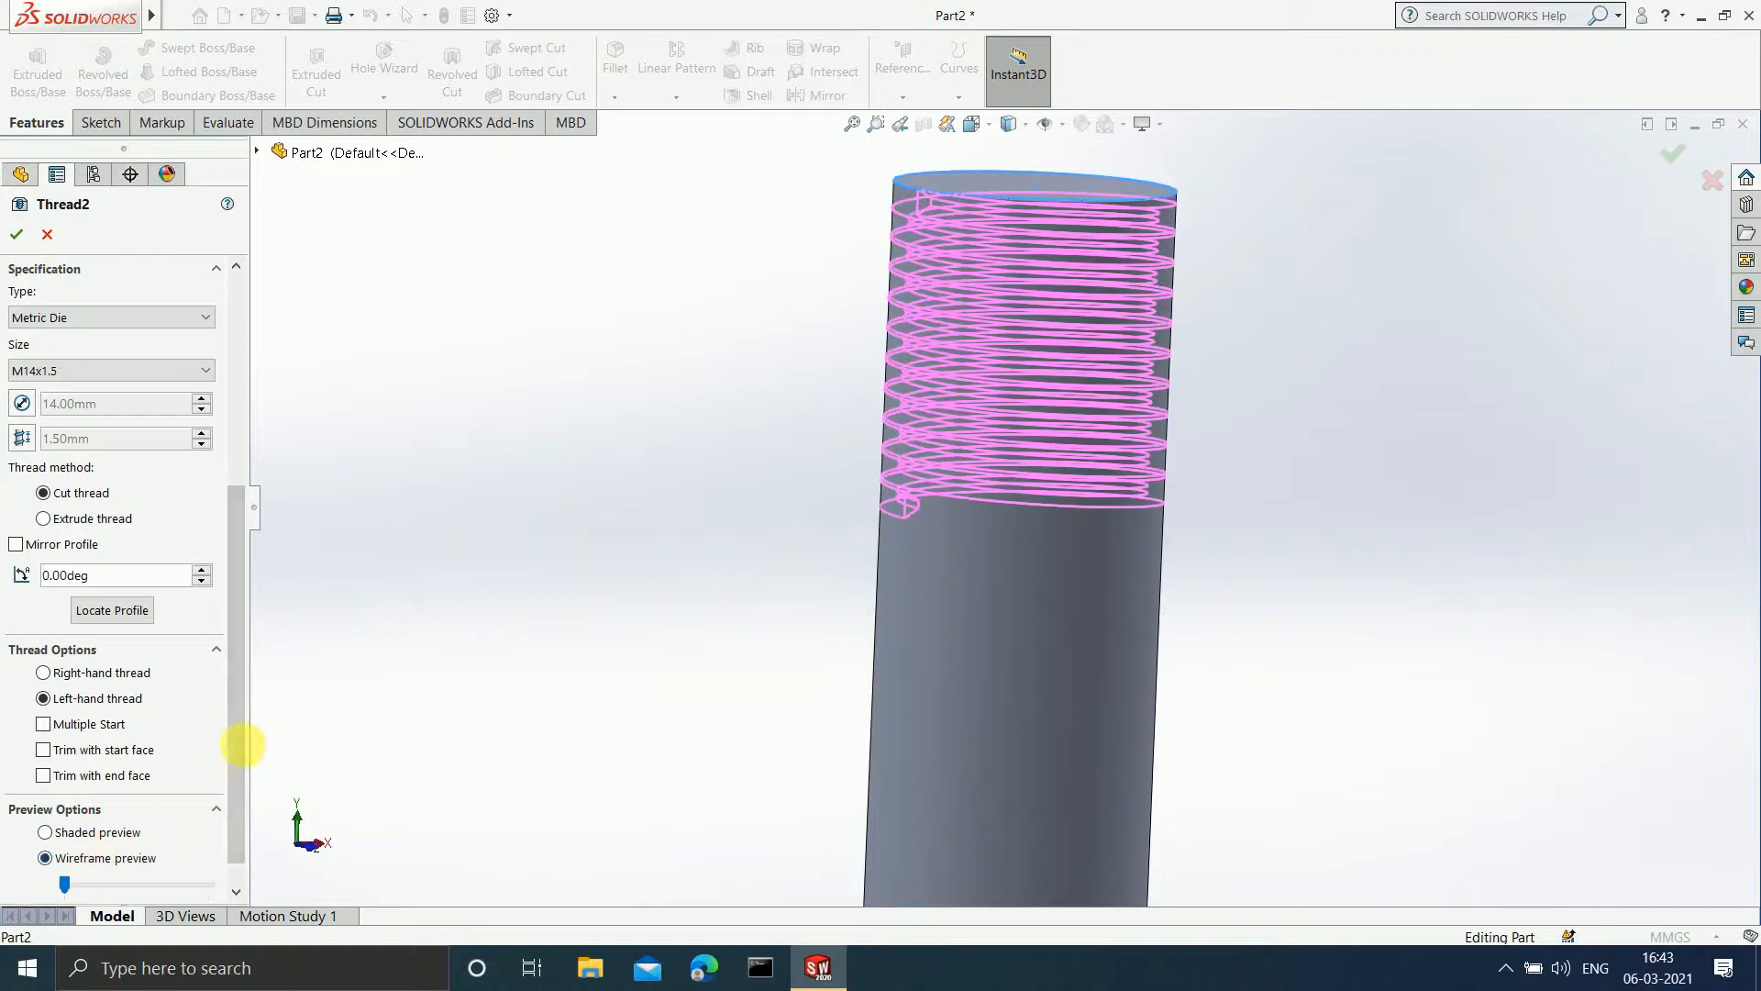
- Review the thread settings and apply the left-hand M14x1.5 cut thread to the shaft's upper end
scroll(234, 794, down, 1)
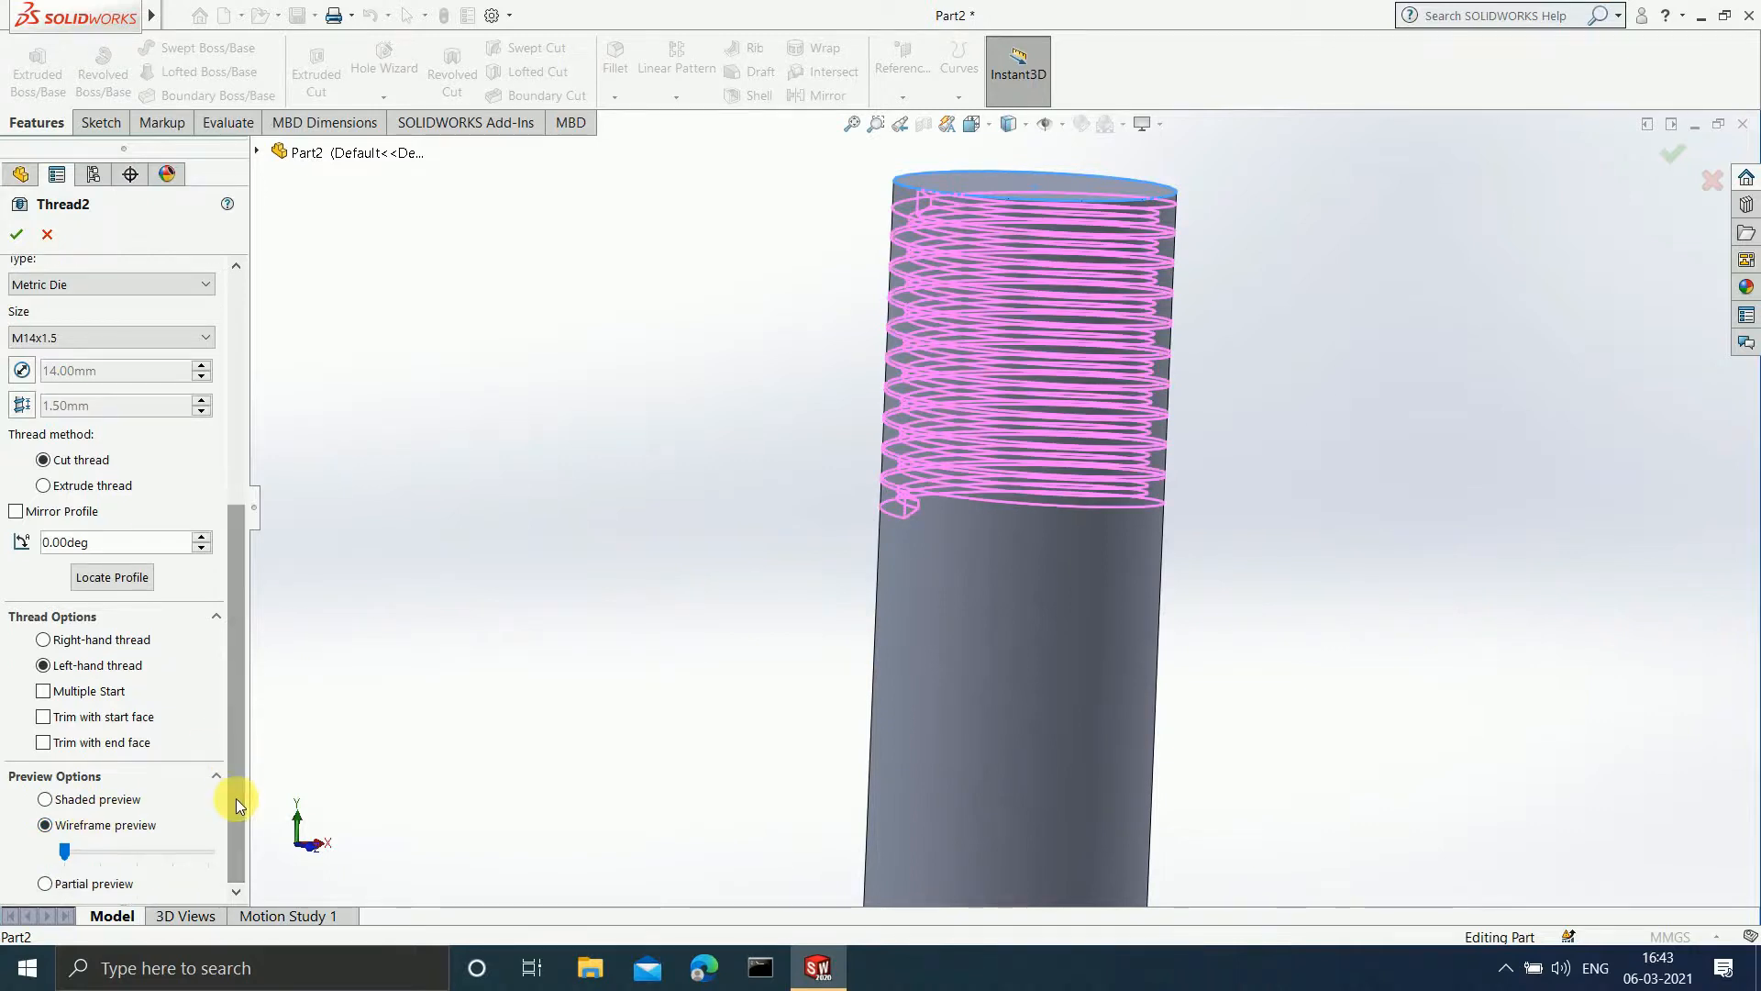
drag(235, 798, 251, 503)
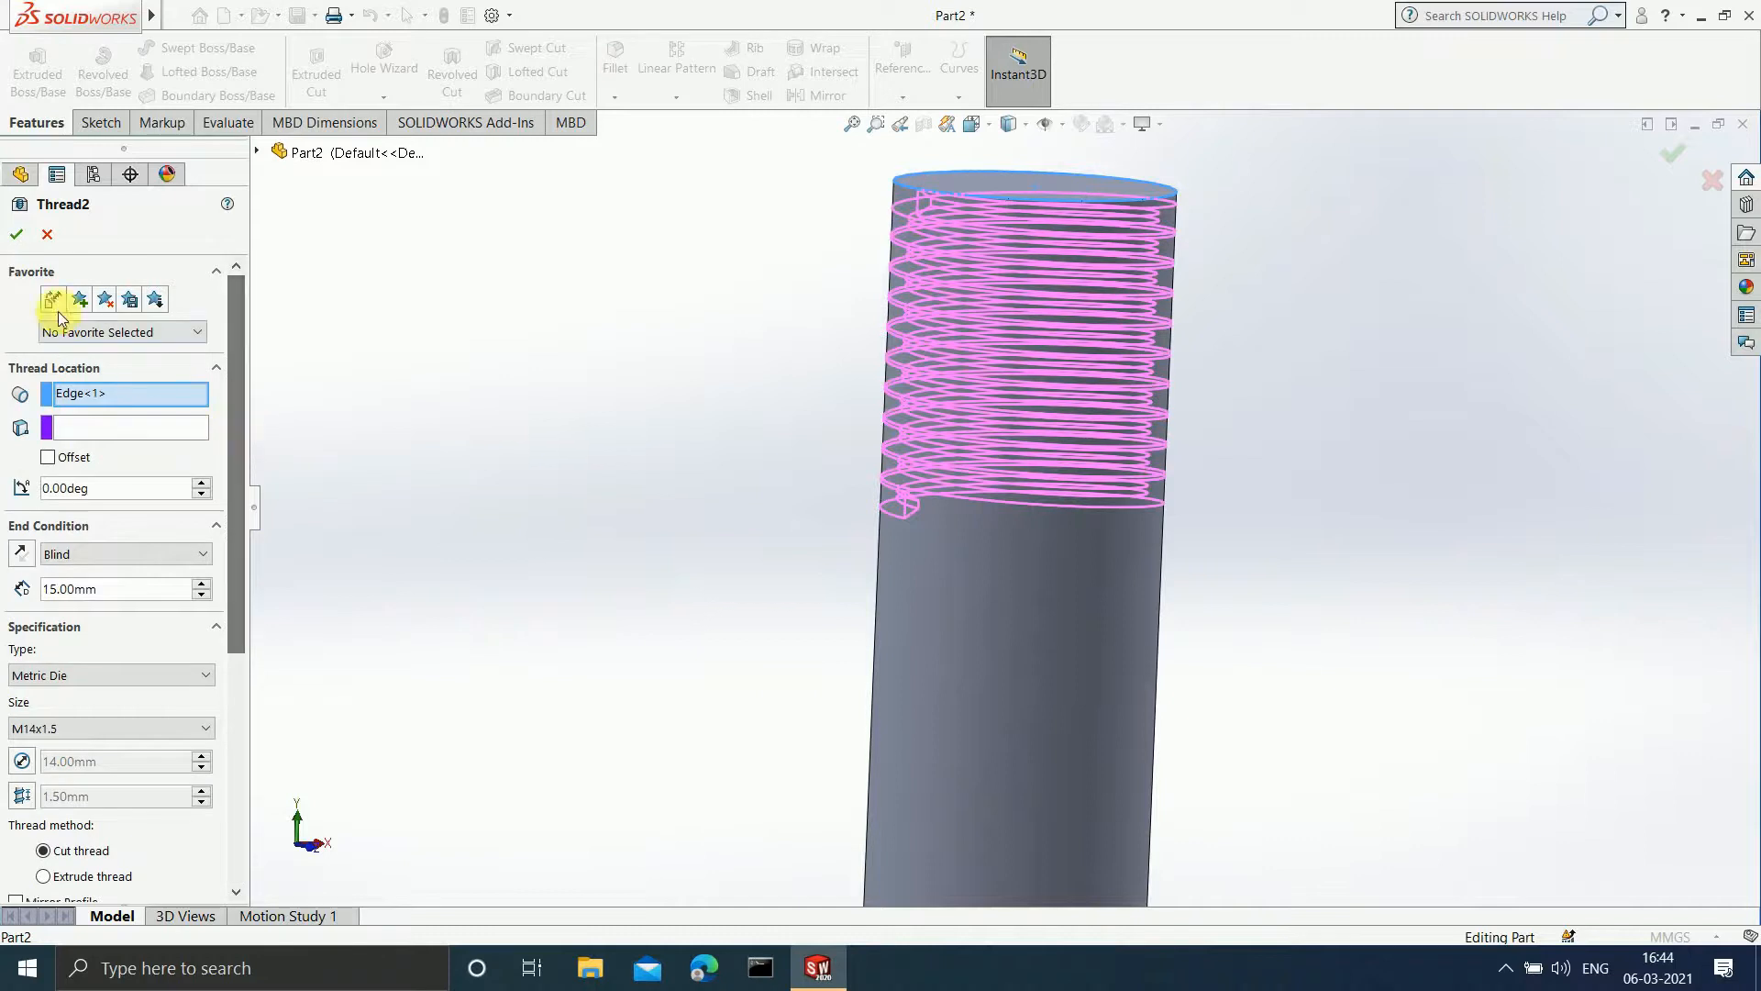
click(15, 241)
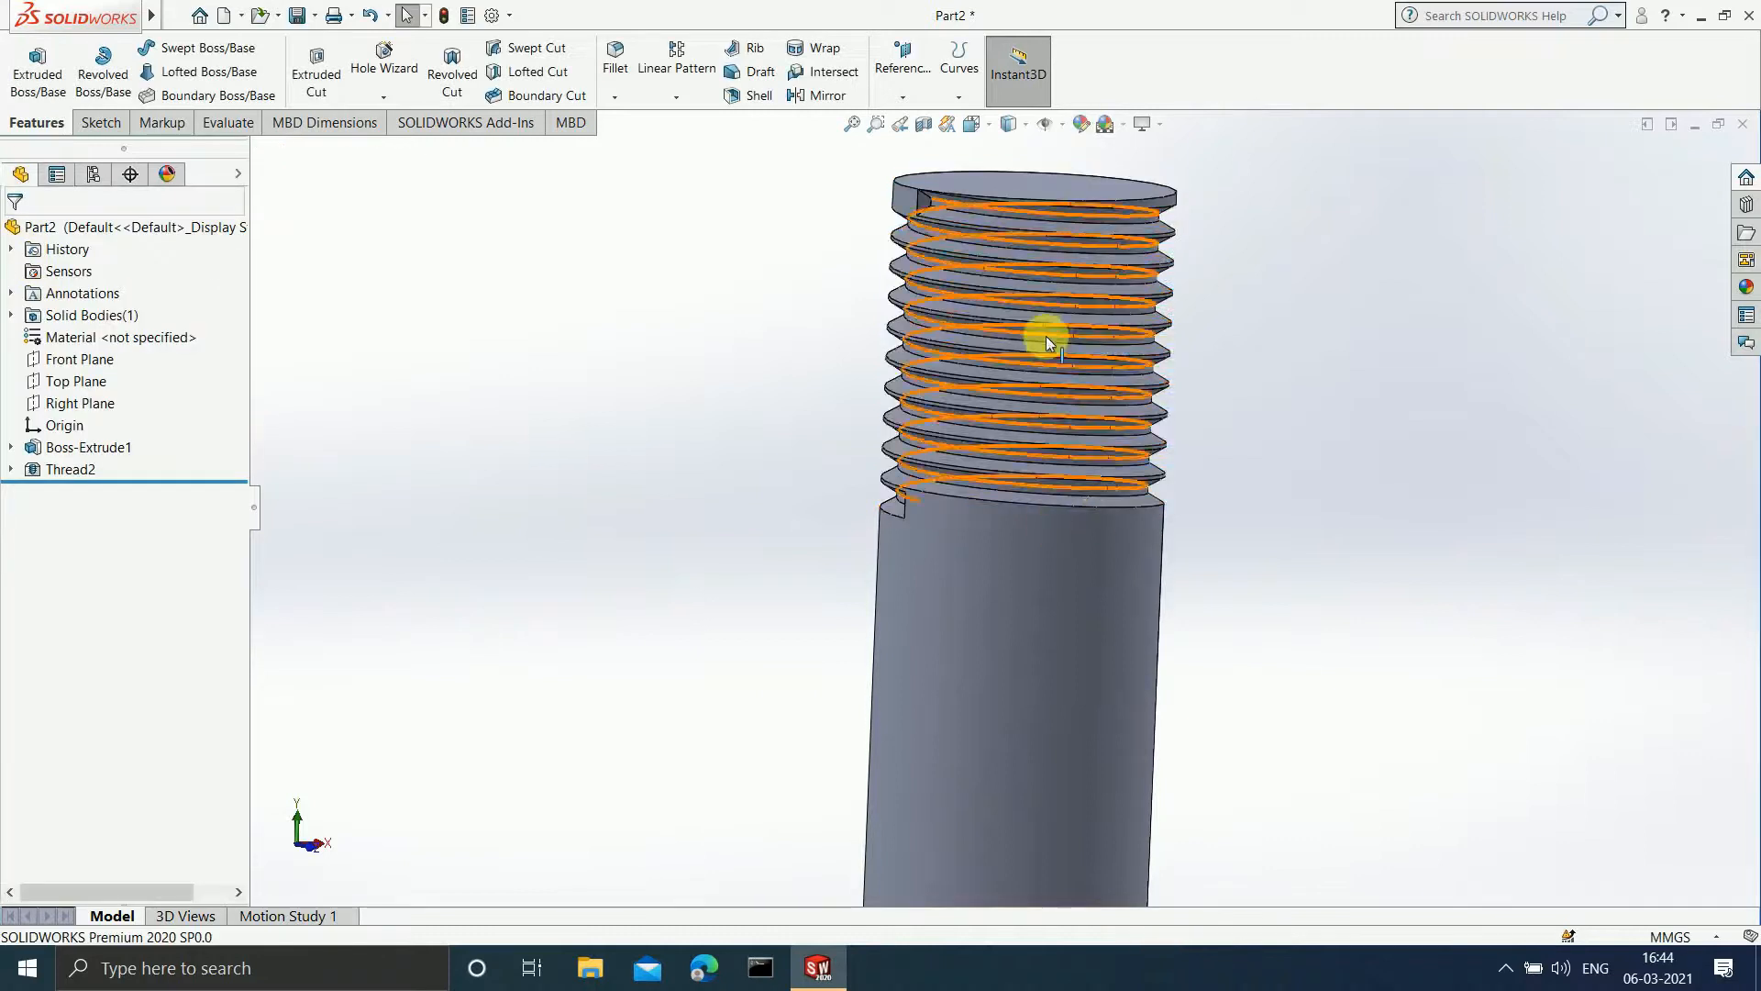
- Examine the finished thread around the shaft, especially where the groove starts just below the upper end face
scroll(1051, 336, down, 3)
scroll(1114, 343, up, 2)
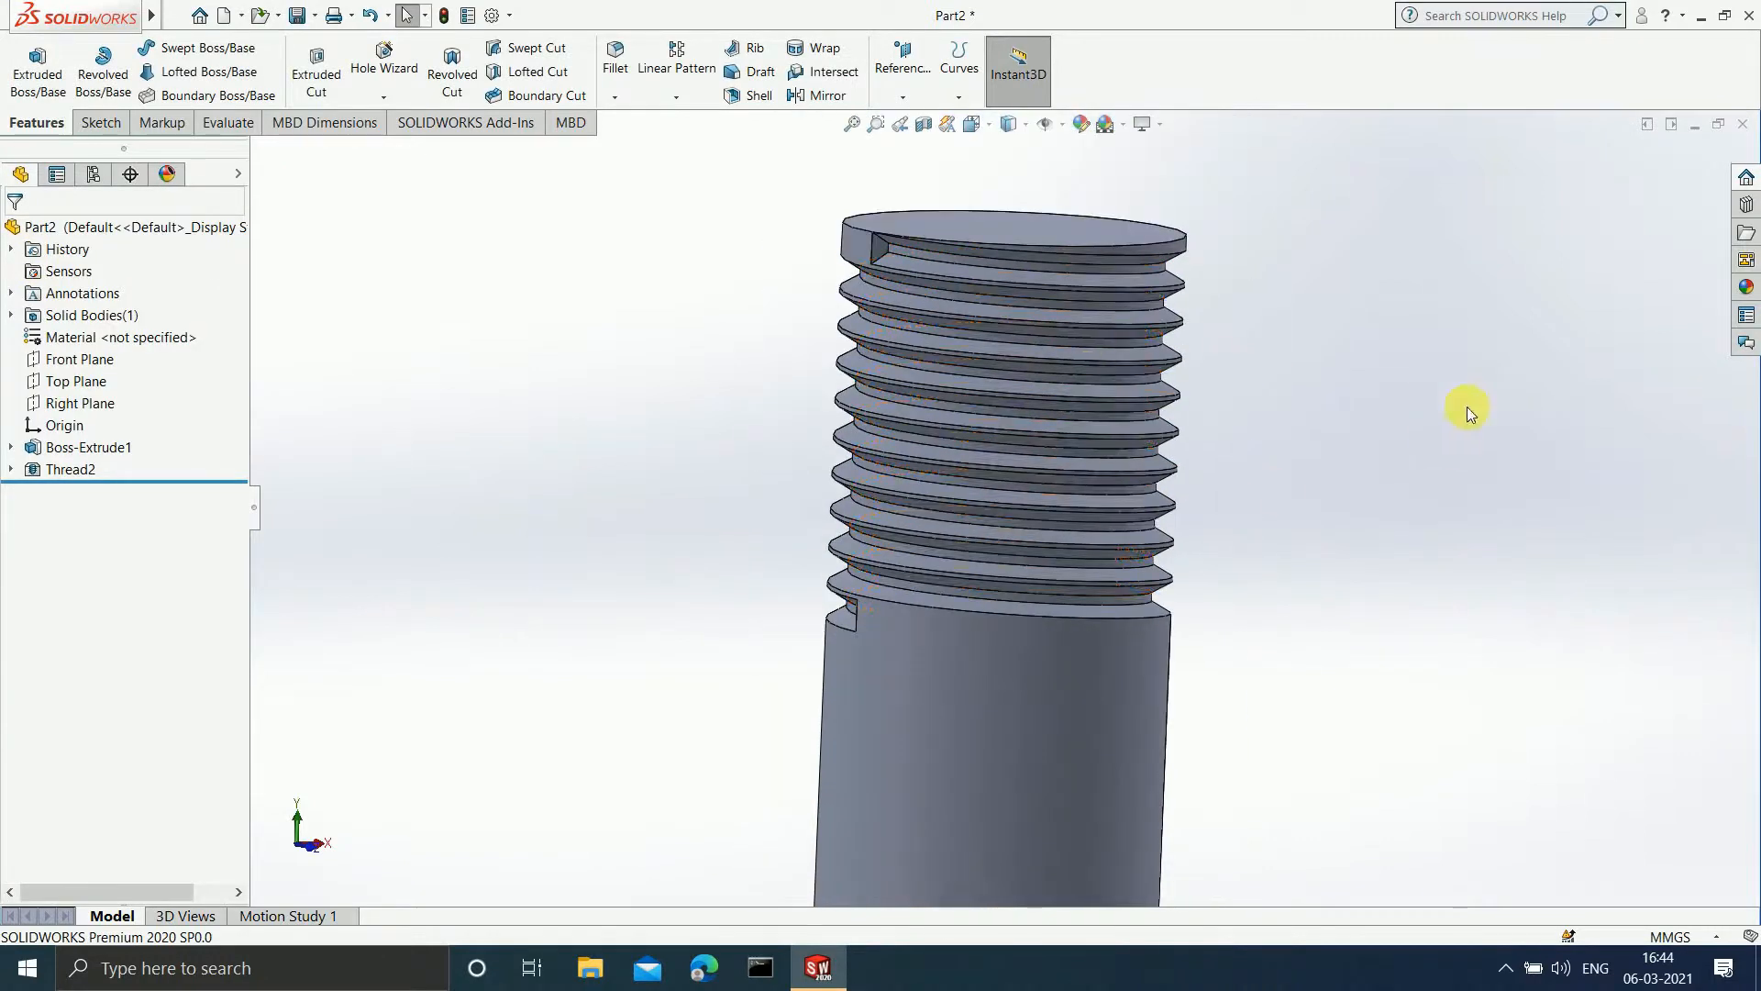
middle_drag(955, 307, 1171, 471)
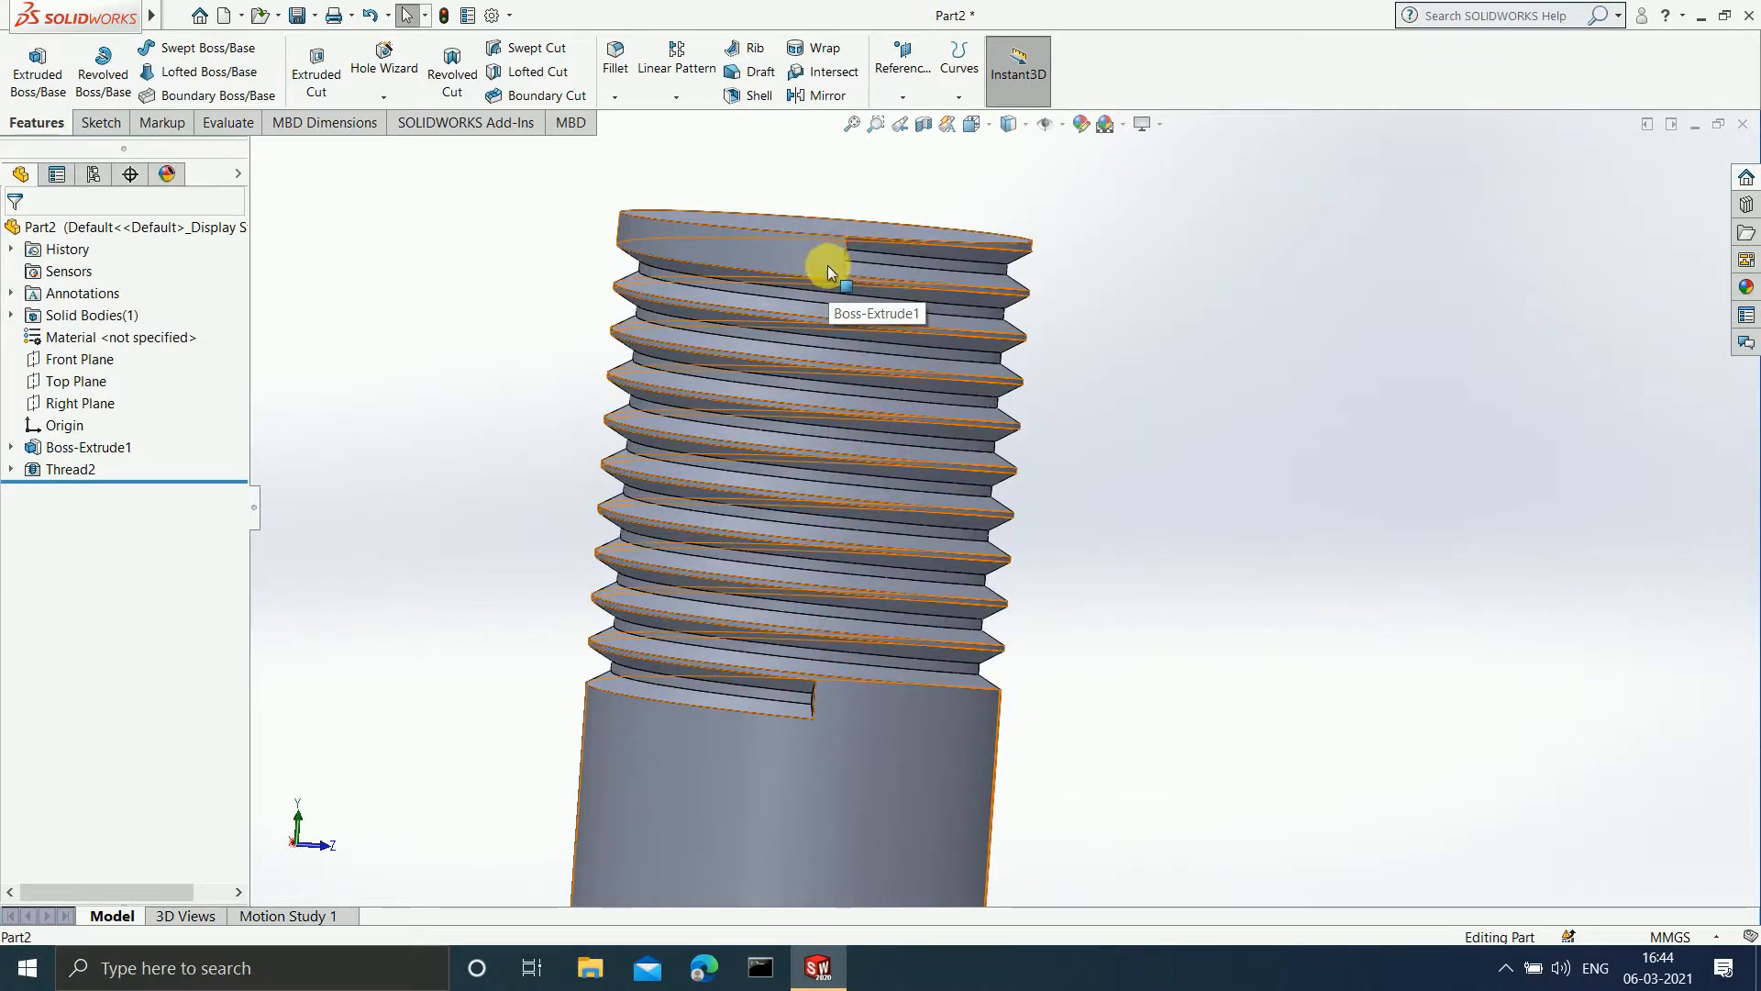
middle_drag(936, 299, 845, 279)
scroll(827, 279, down, 3)
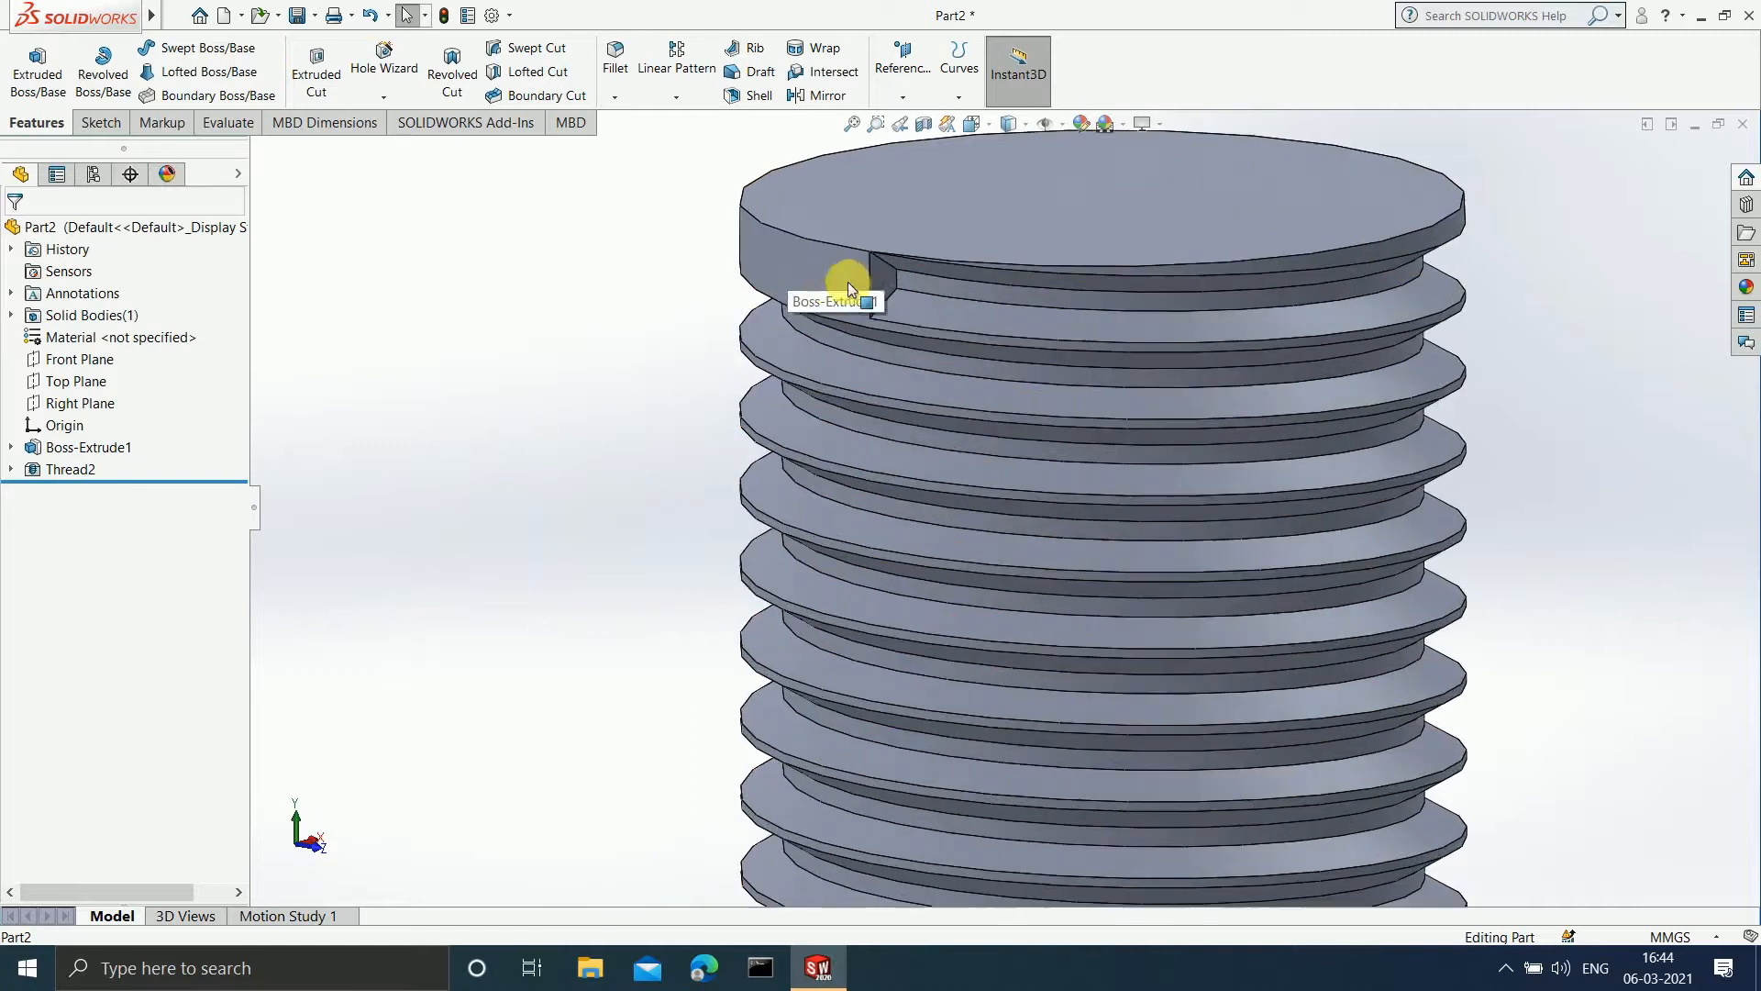
middle_drag(927, 410, 993, 410)
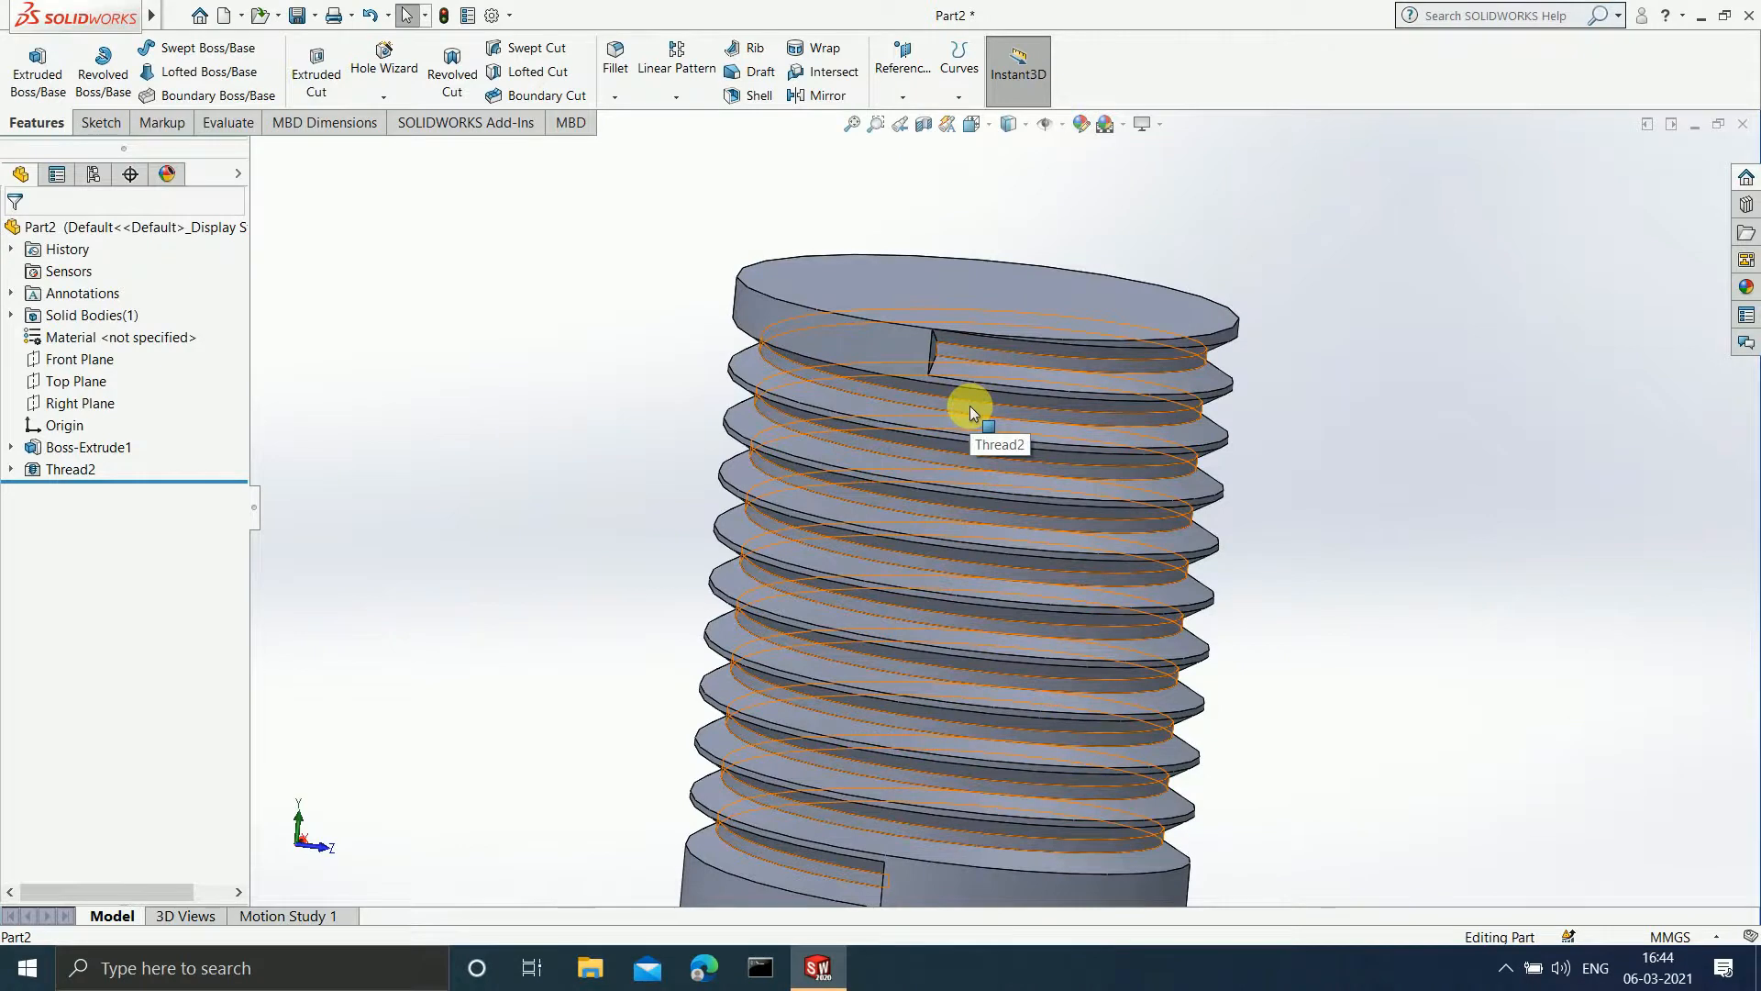
- Inspect both ends of the finished thread, reopen it for editing and turn on the offset of its start location
scroll(877, 380, down, 3)
middle_drag(954, 406, 934, 432)
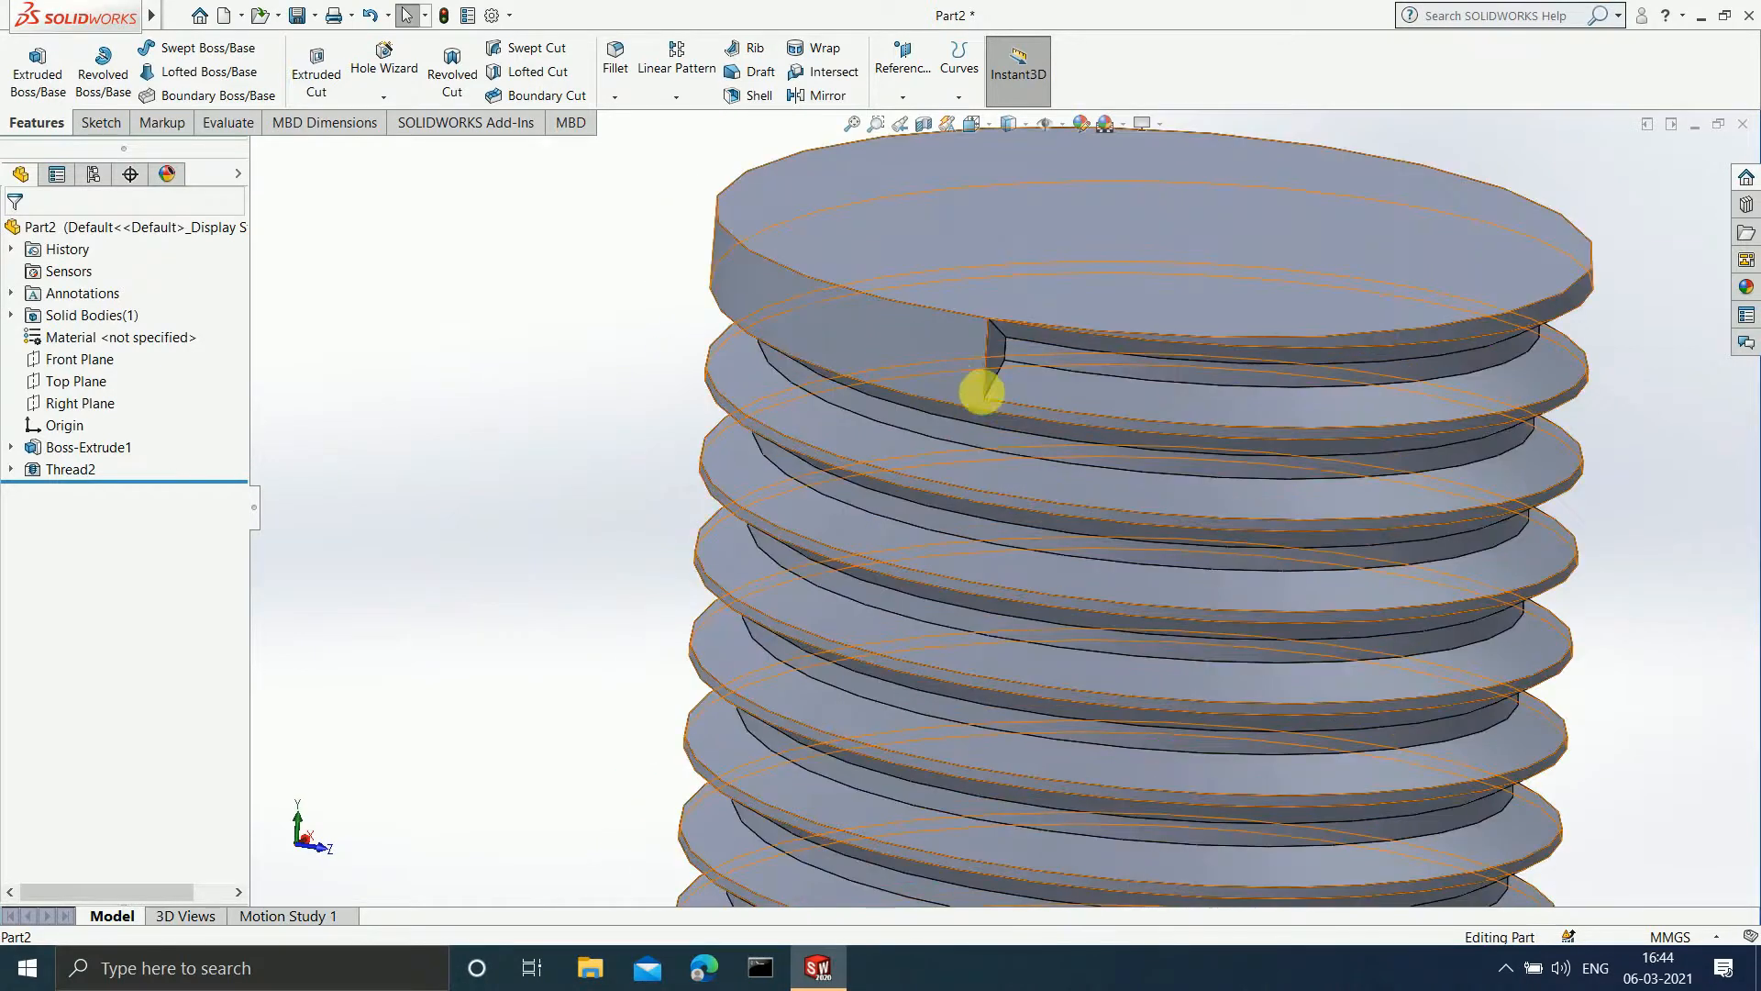
scroll(1119, 602, up, 1)
scroll(1119, 602, up, 2)
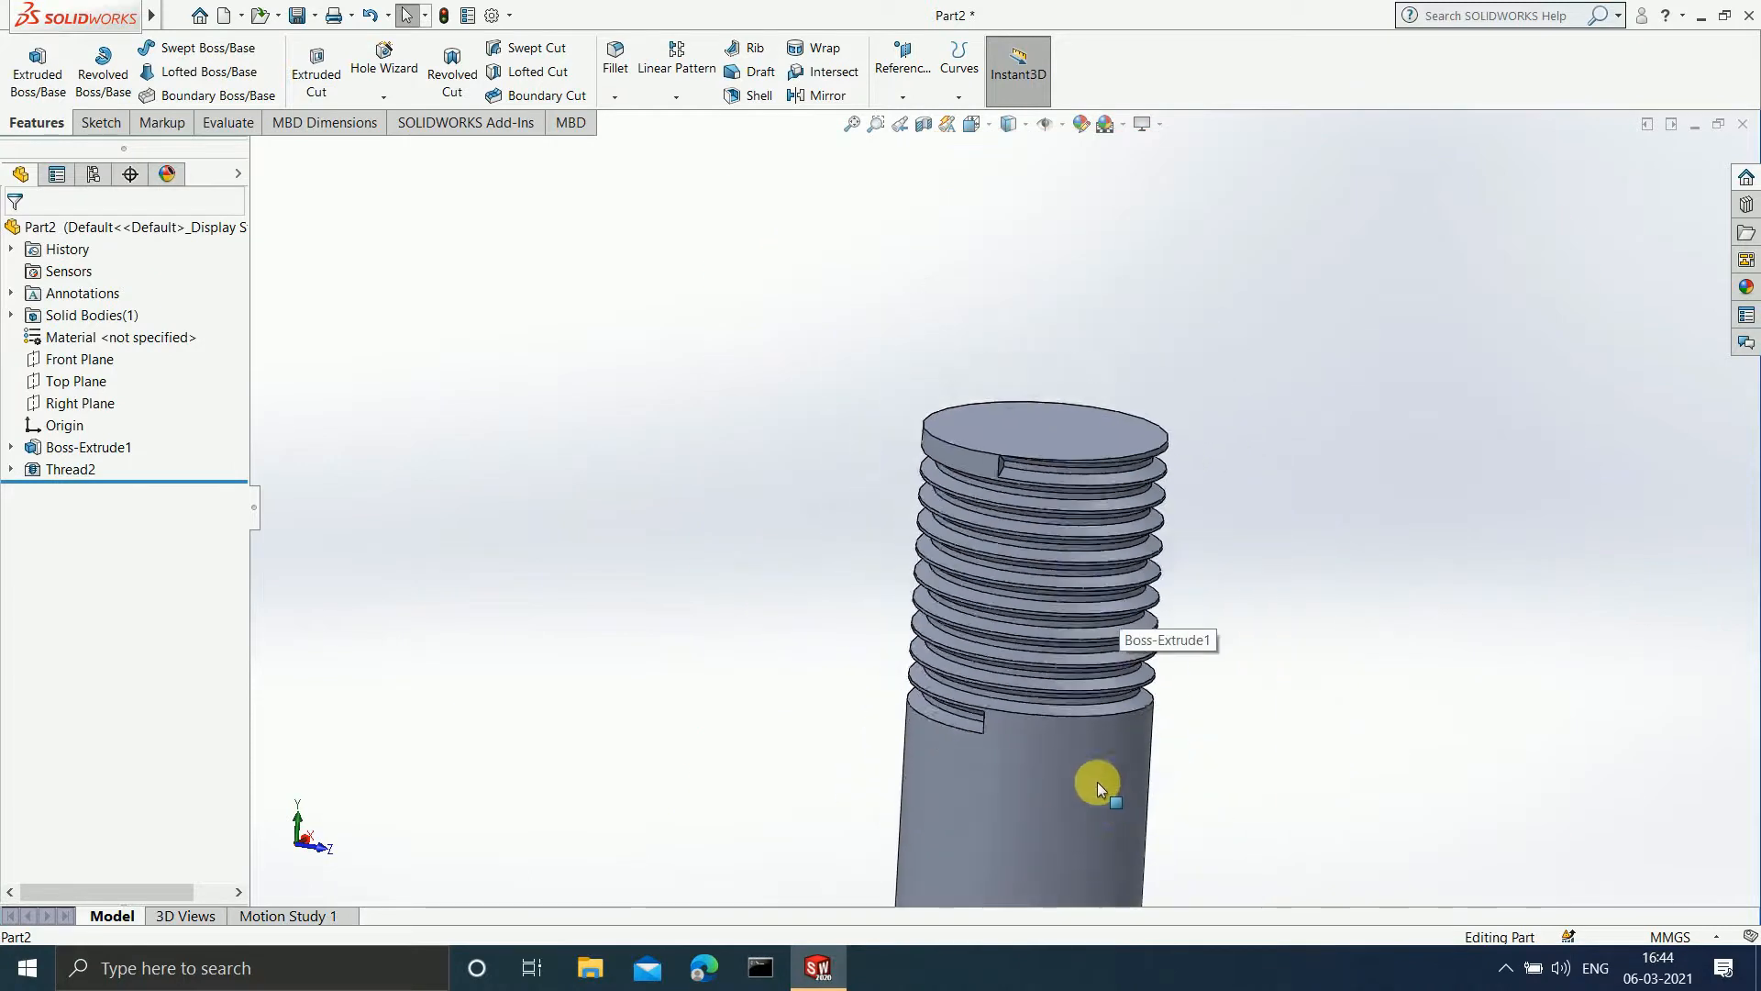
scroll(1075, 728, down, 1)
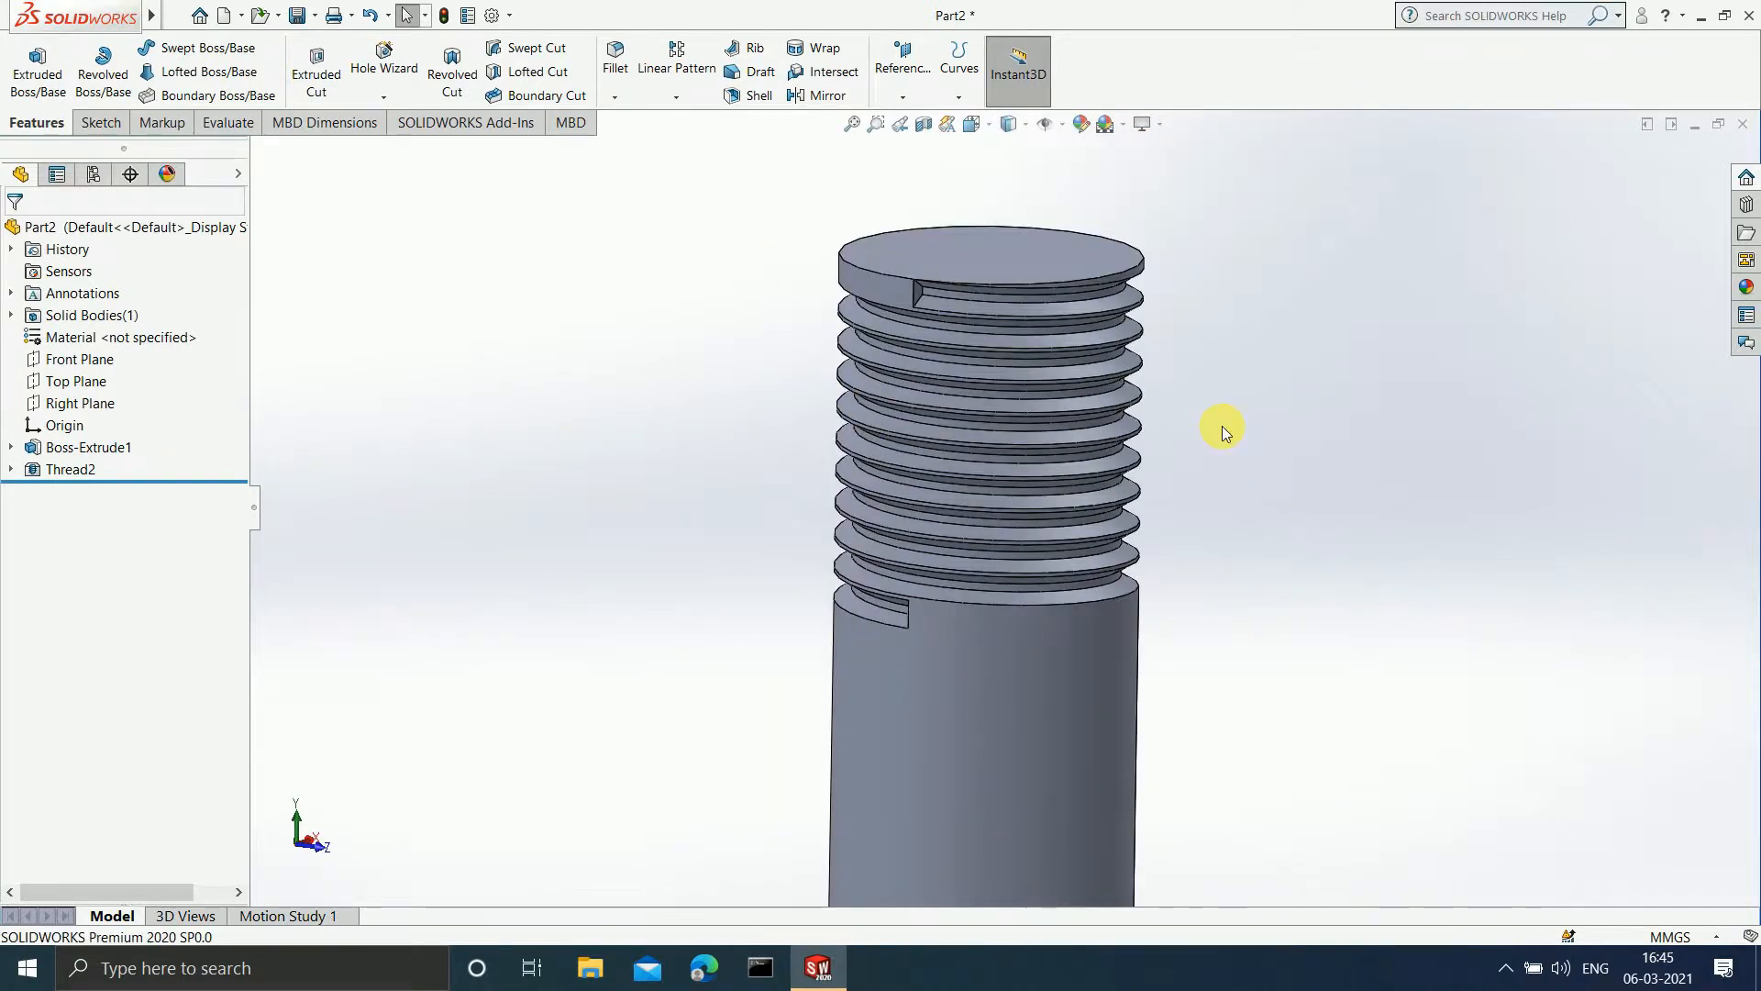
click(70, 474)
click(86, 420)
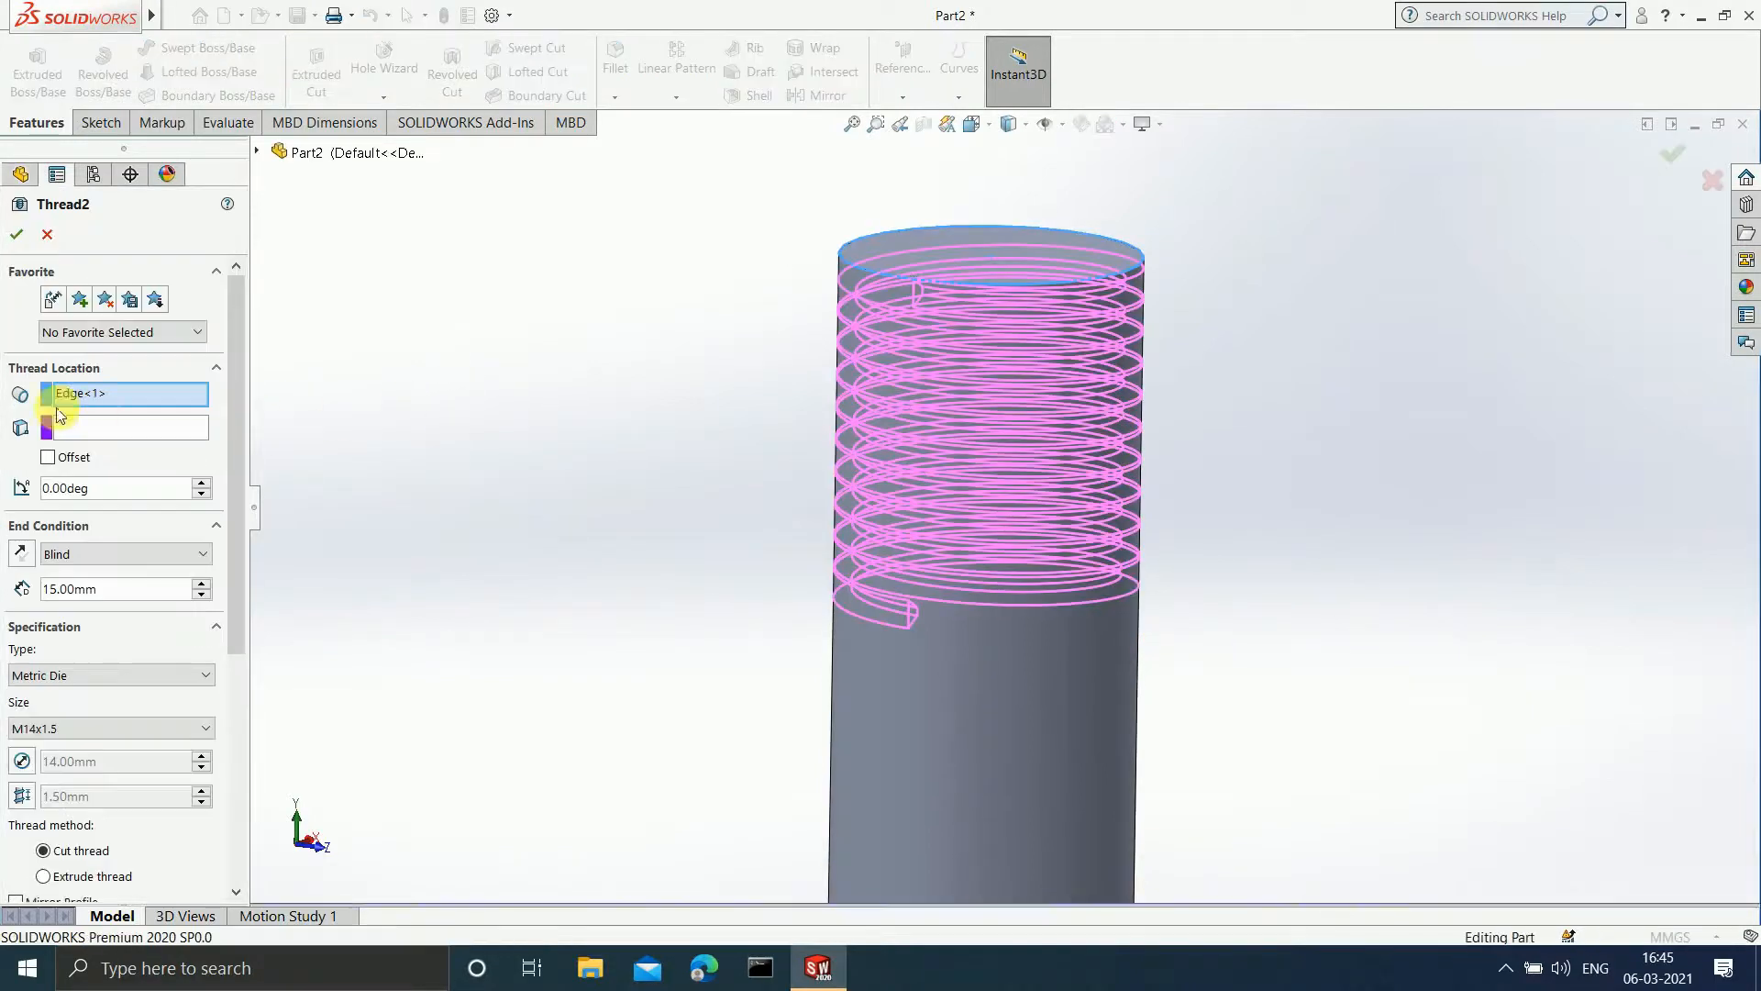
click(59, 461)
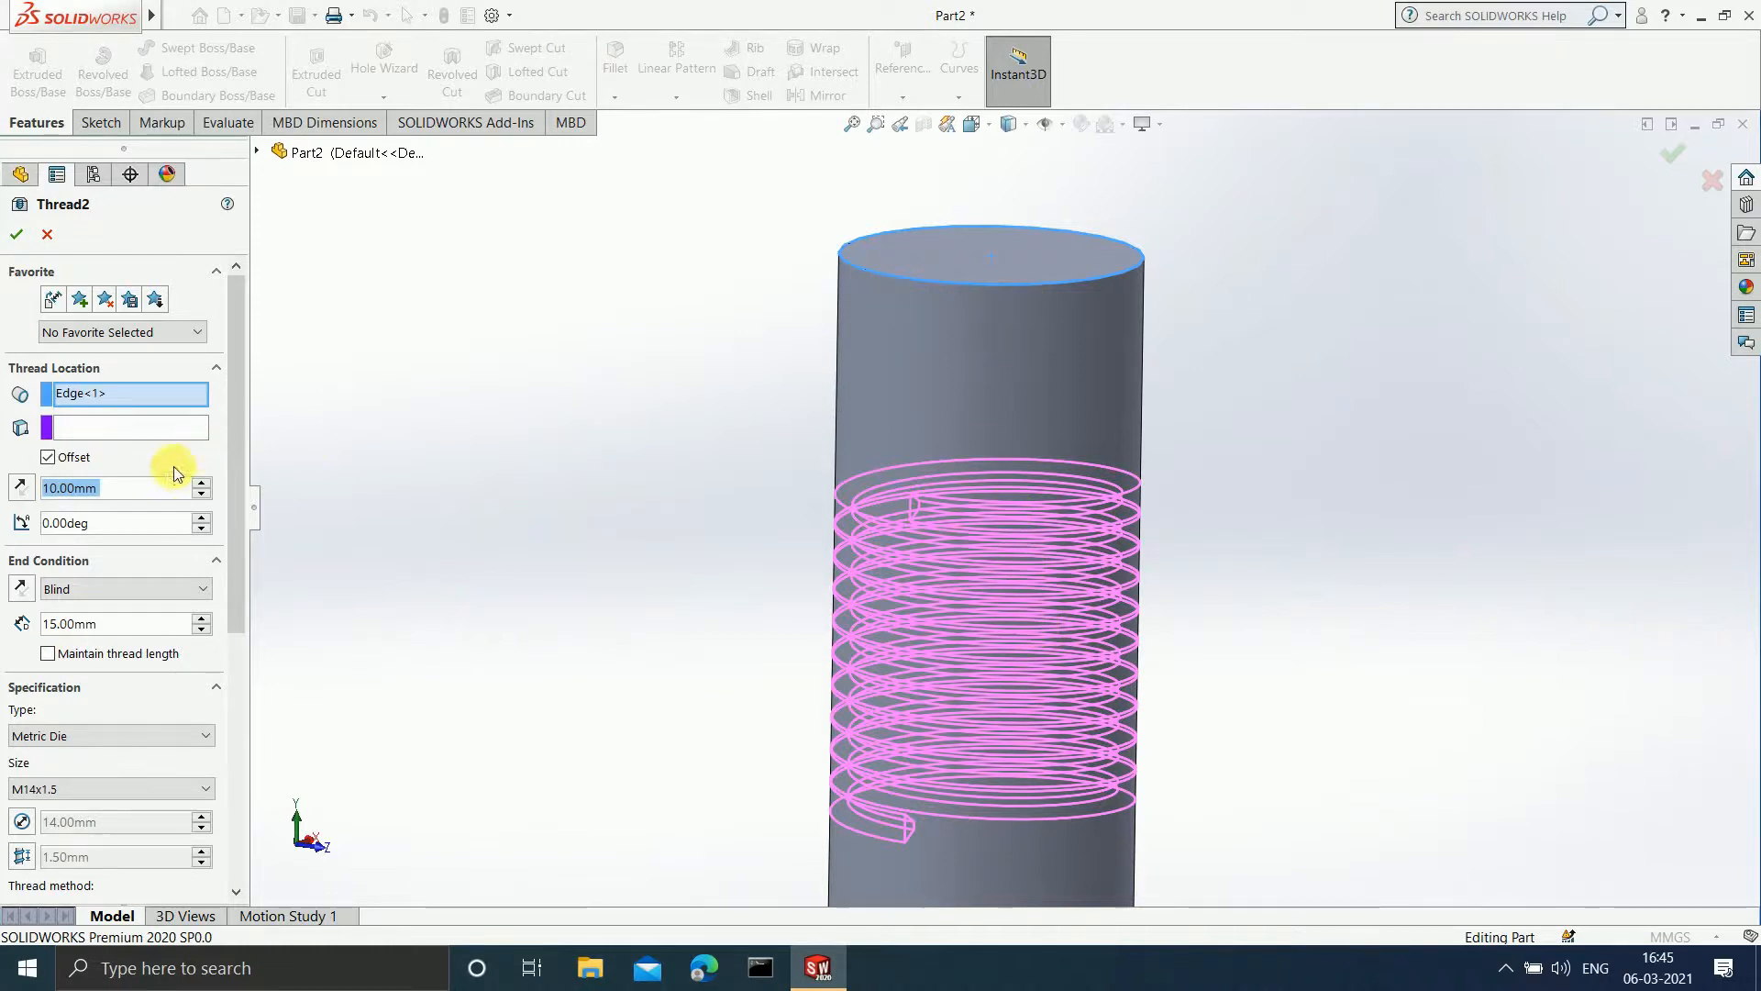
- Try a thread start offset of 20 mm and check the thread's position along the shaft in the preview
text(2)
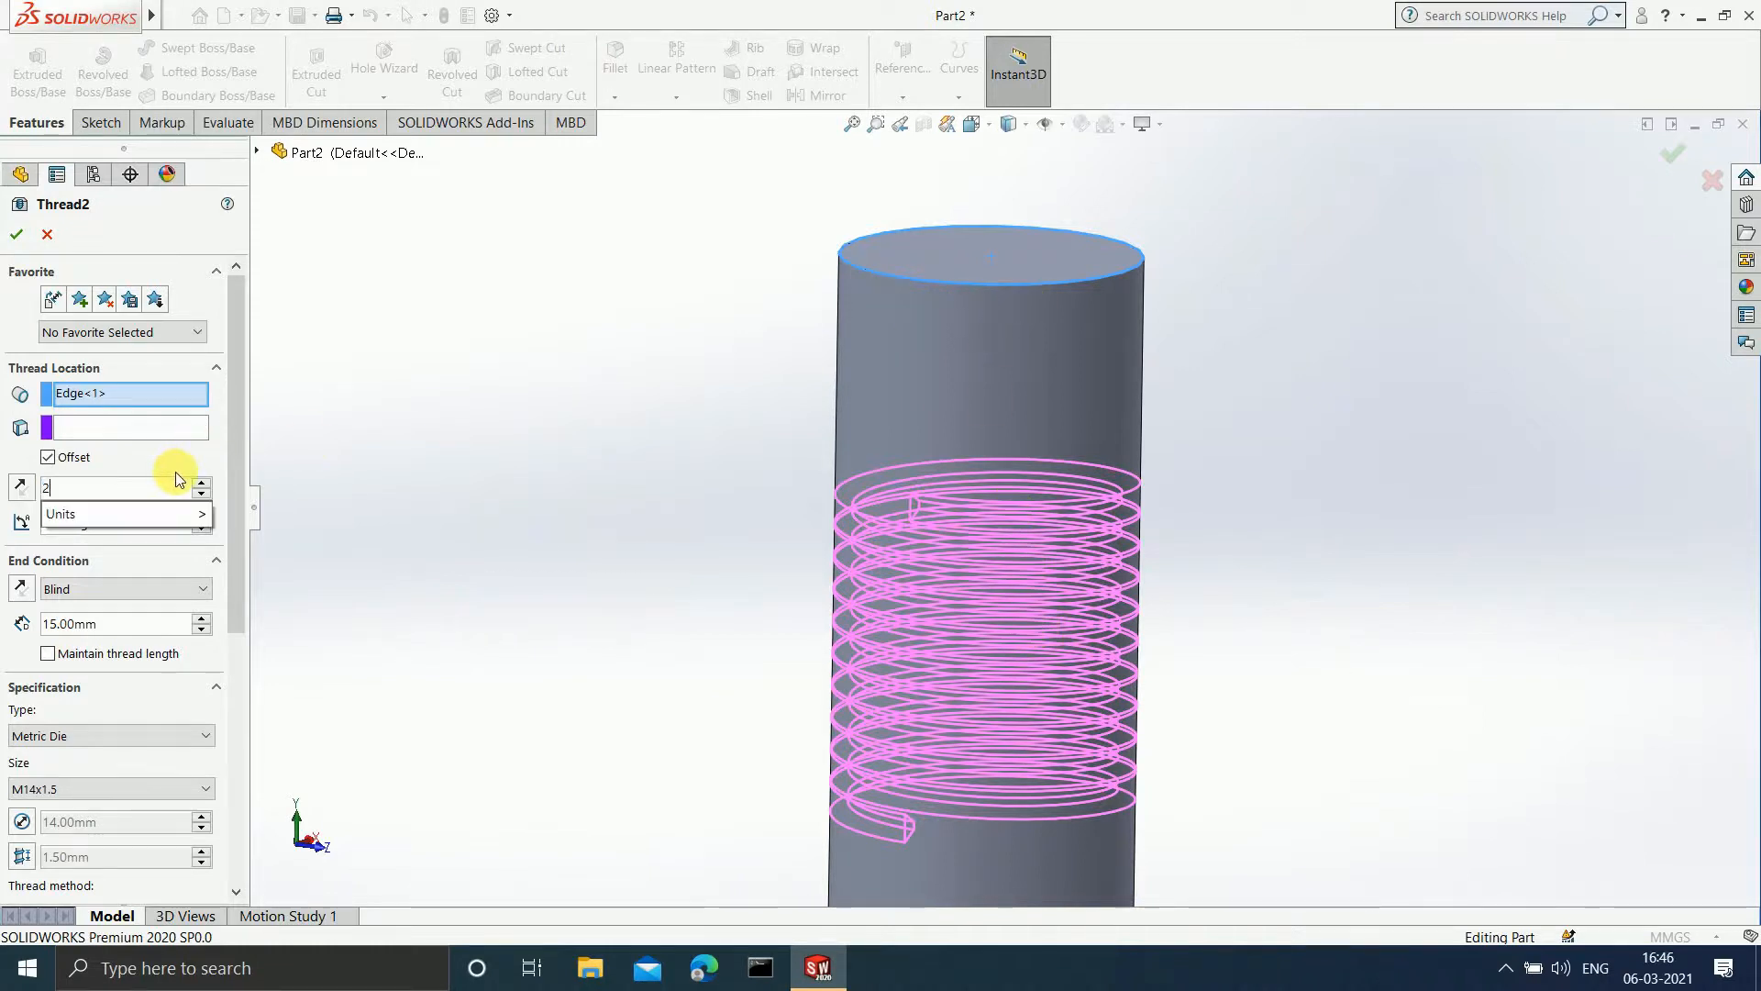
text(0)
key(Return)
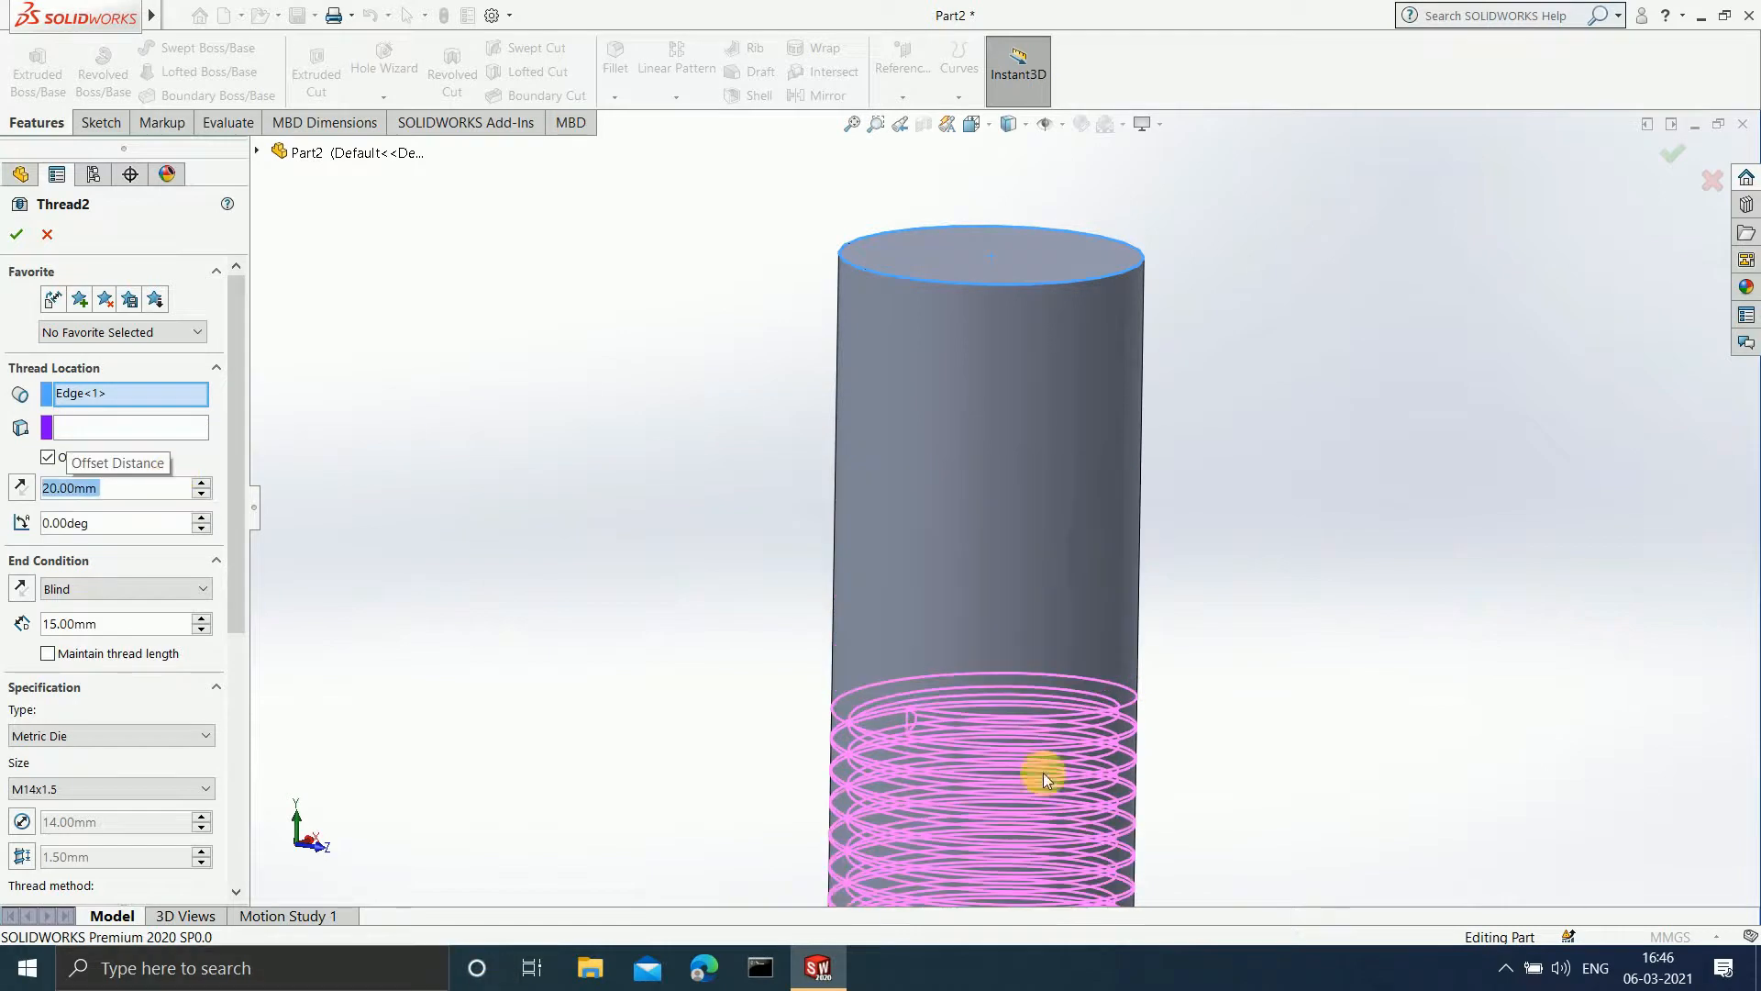
scroll(1137, 605, up, 3)
scroll(965, 653, down, 3)
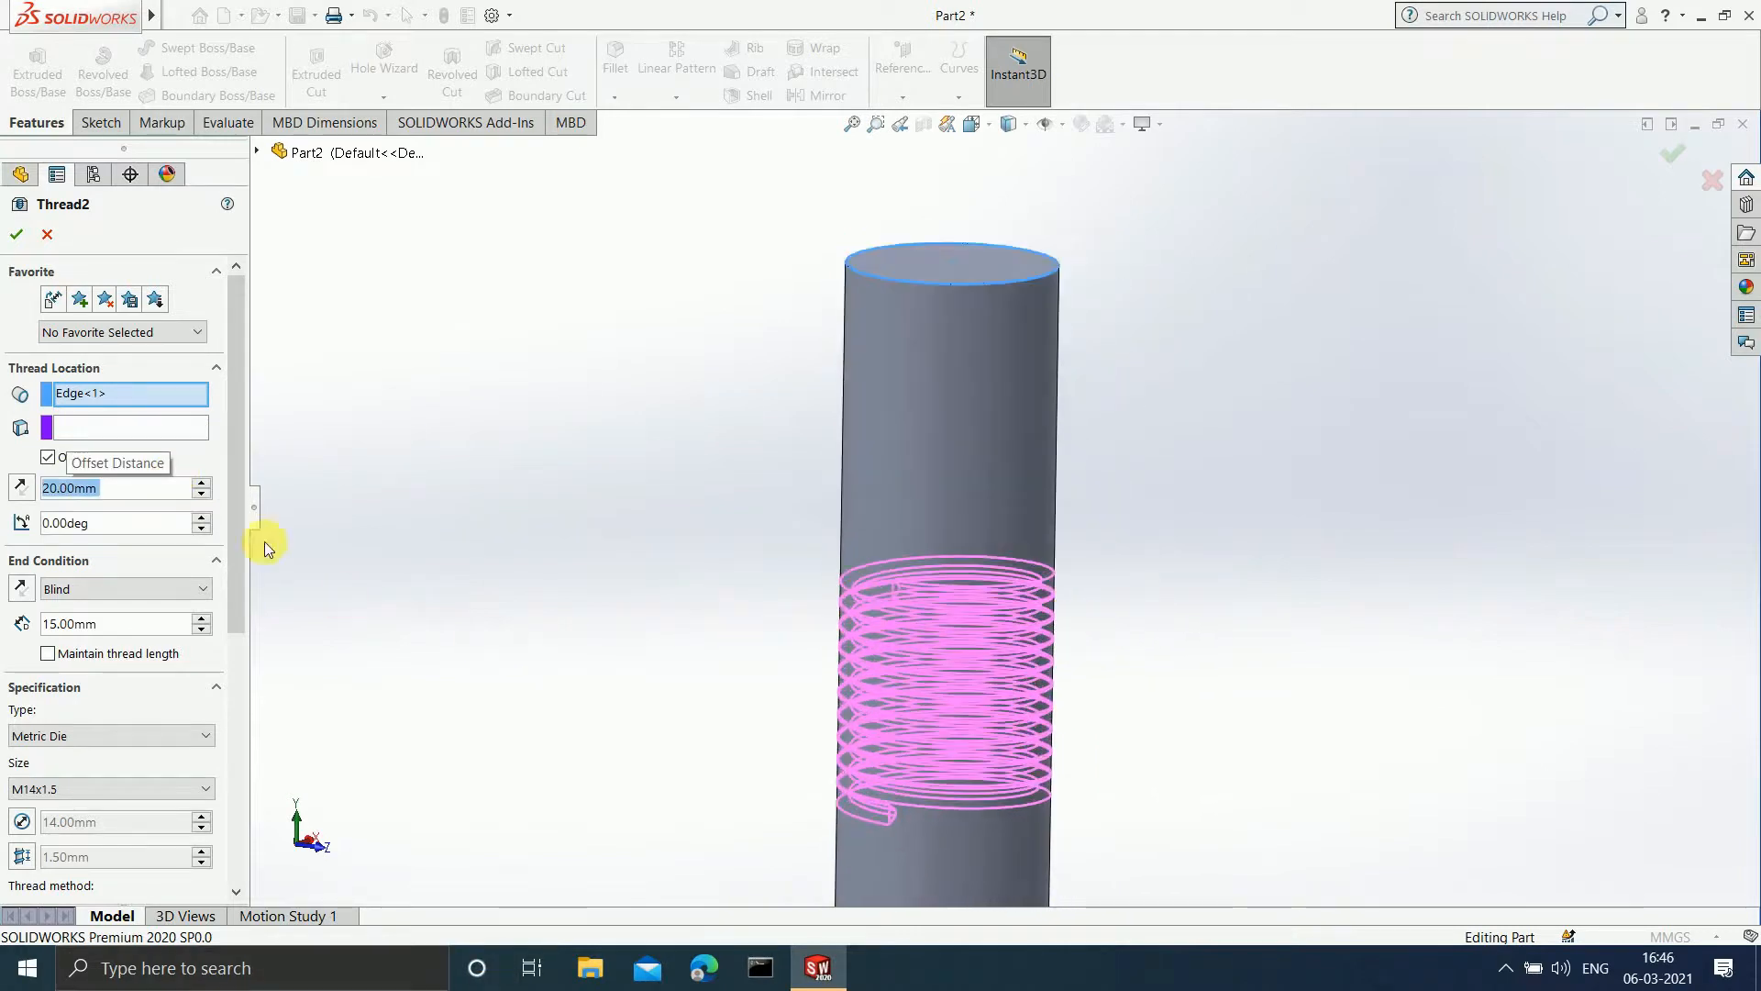
- Set the thread's start offset to 5 mm and reverse its direction so the thread begins above the shaft's upper face
text(5)
key(Return)
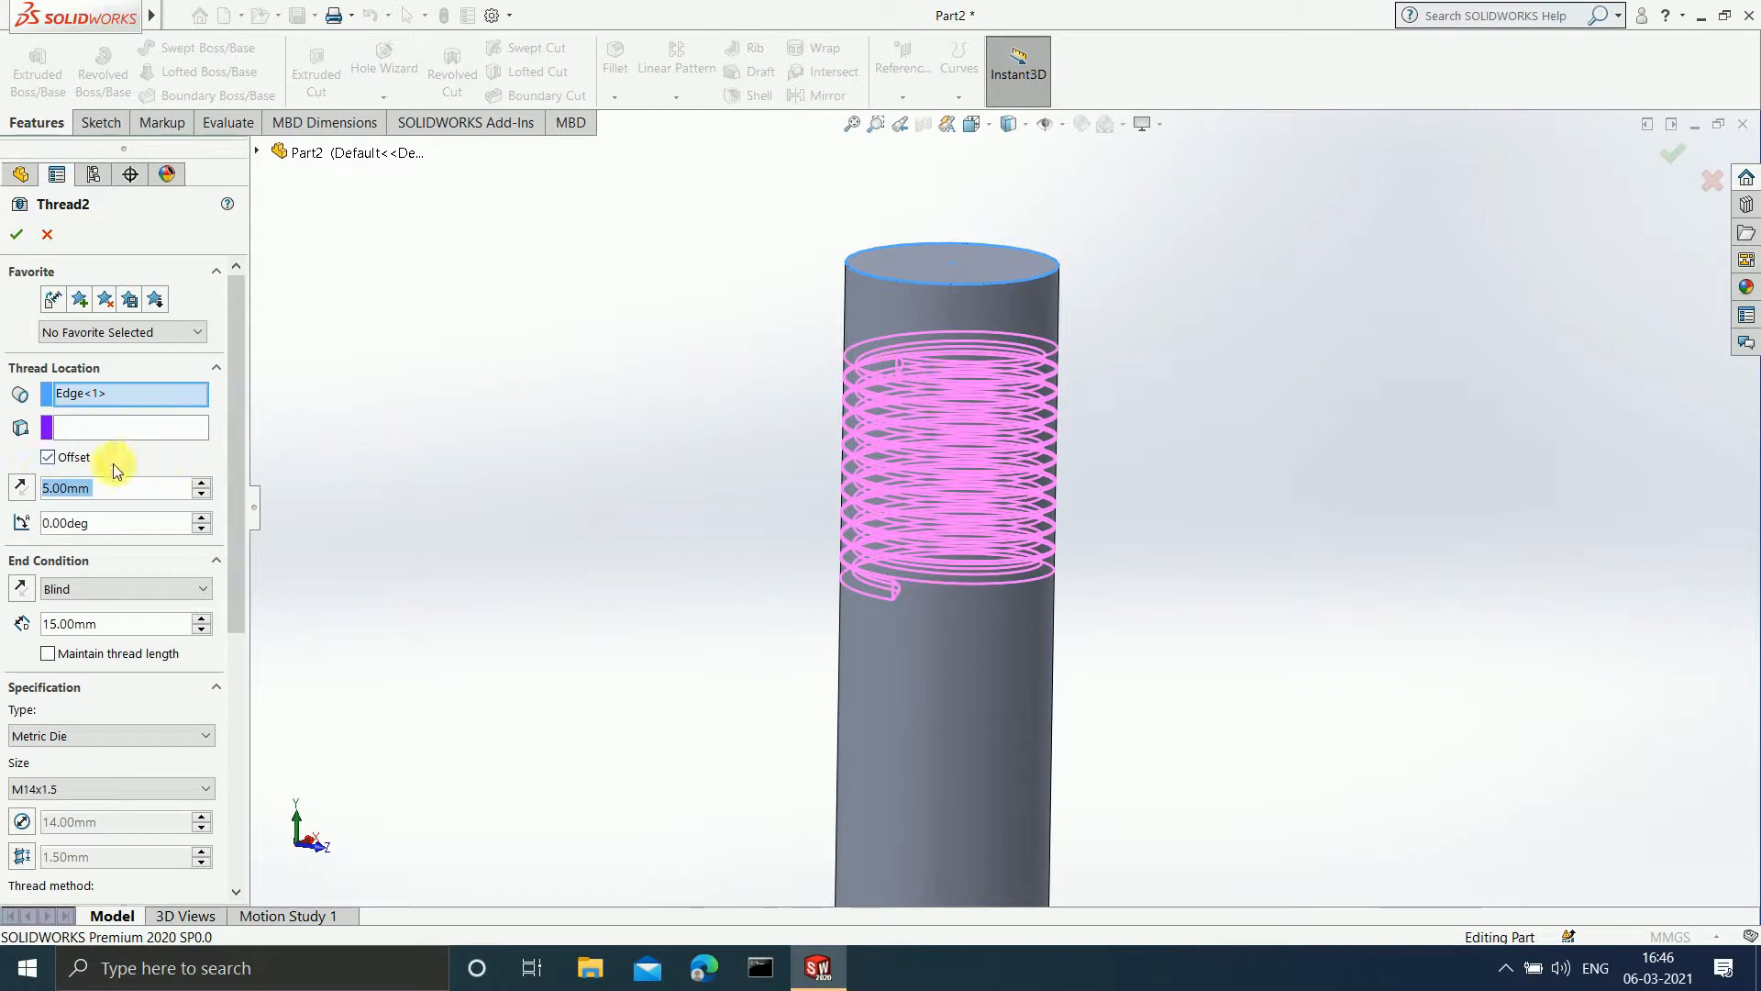
click(22, 489)
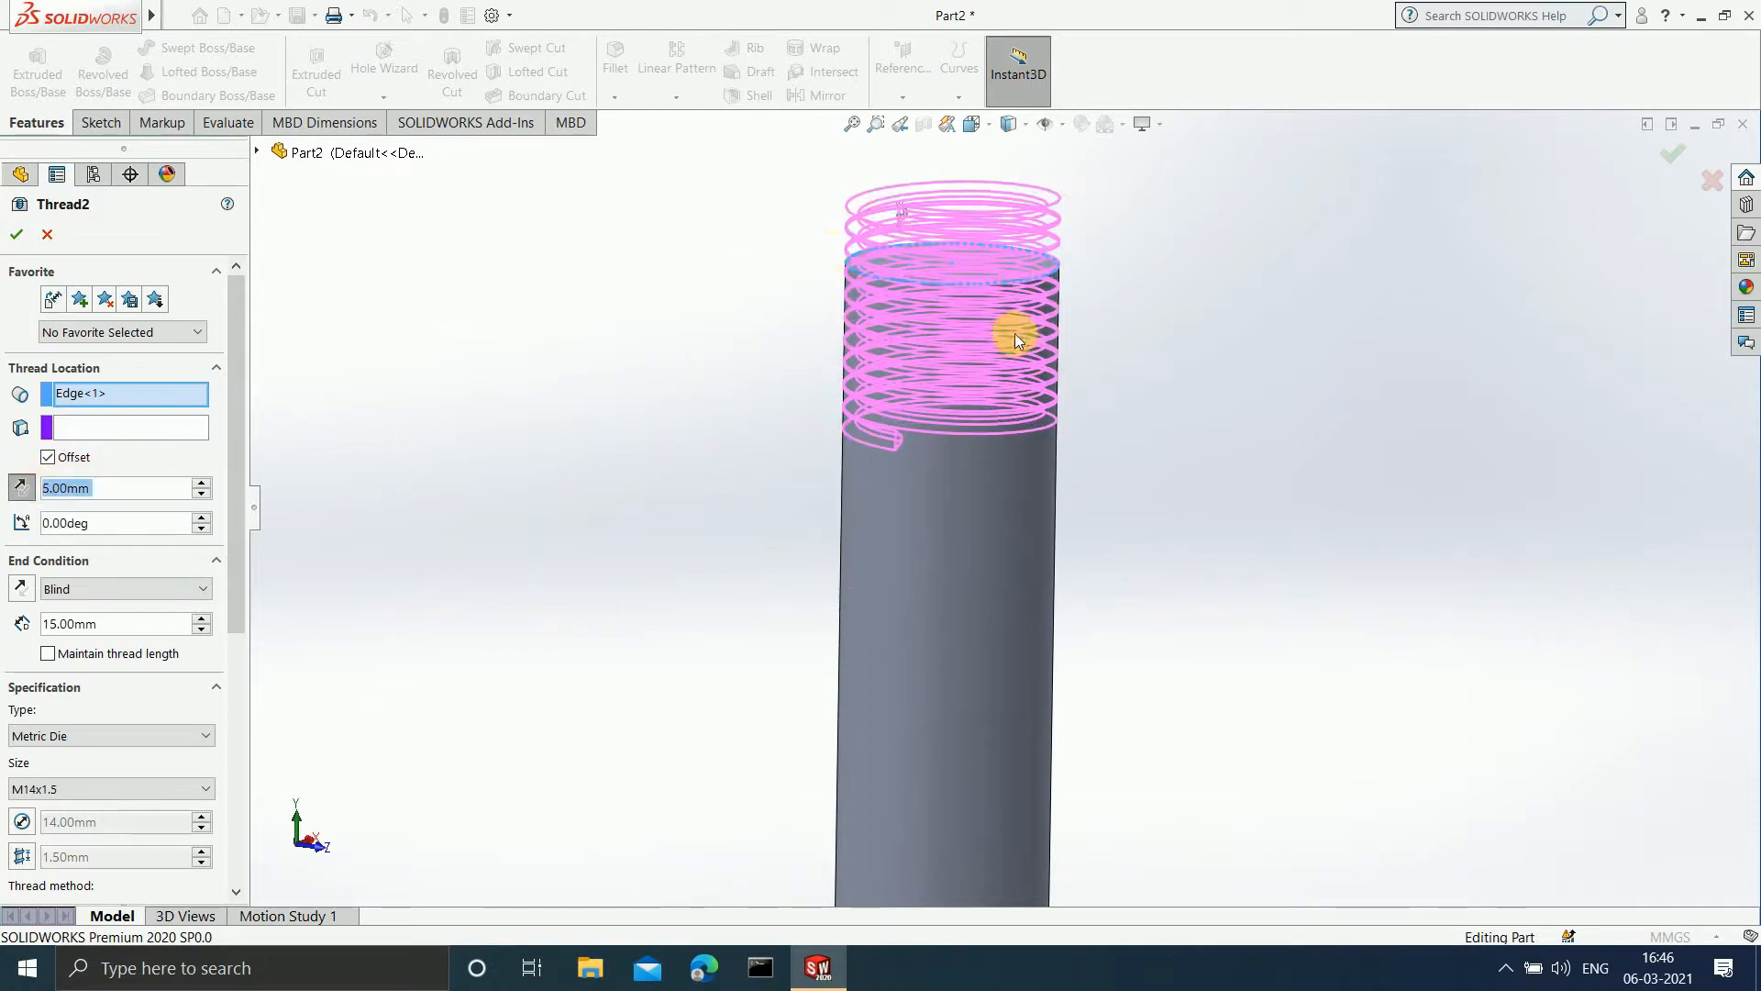
scroll(1037, 266, down, 4)
middle_drag(1171, 377, 917, 220)
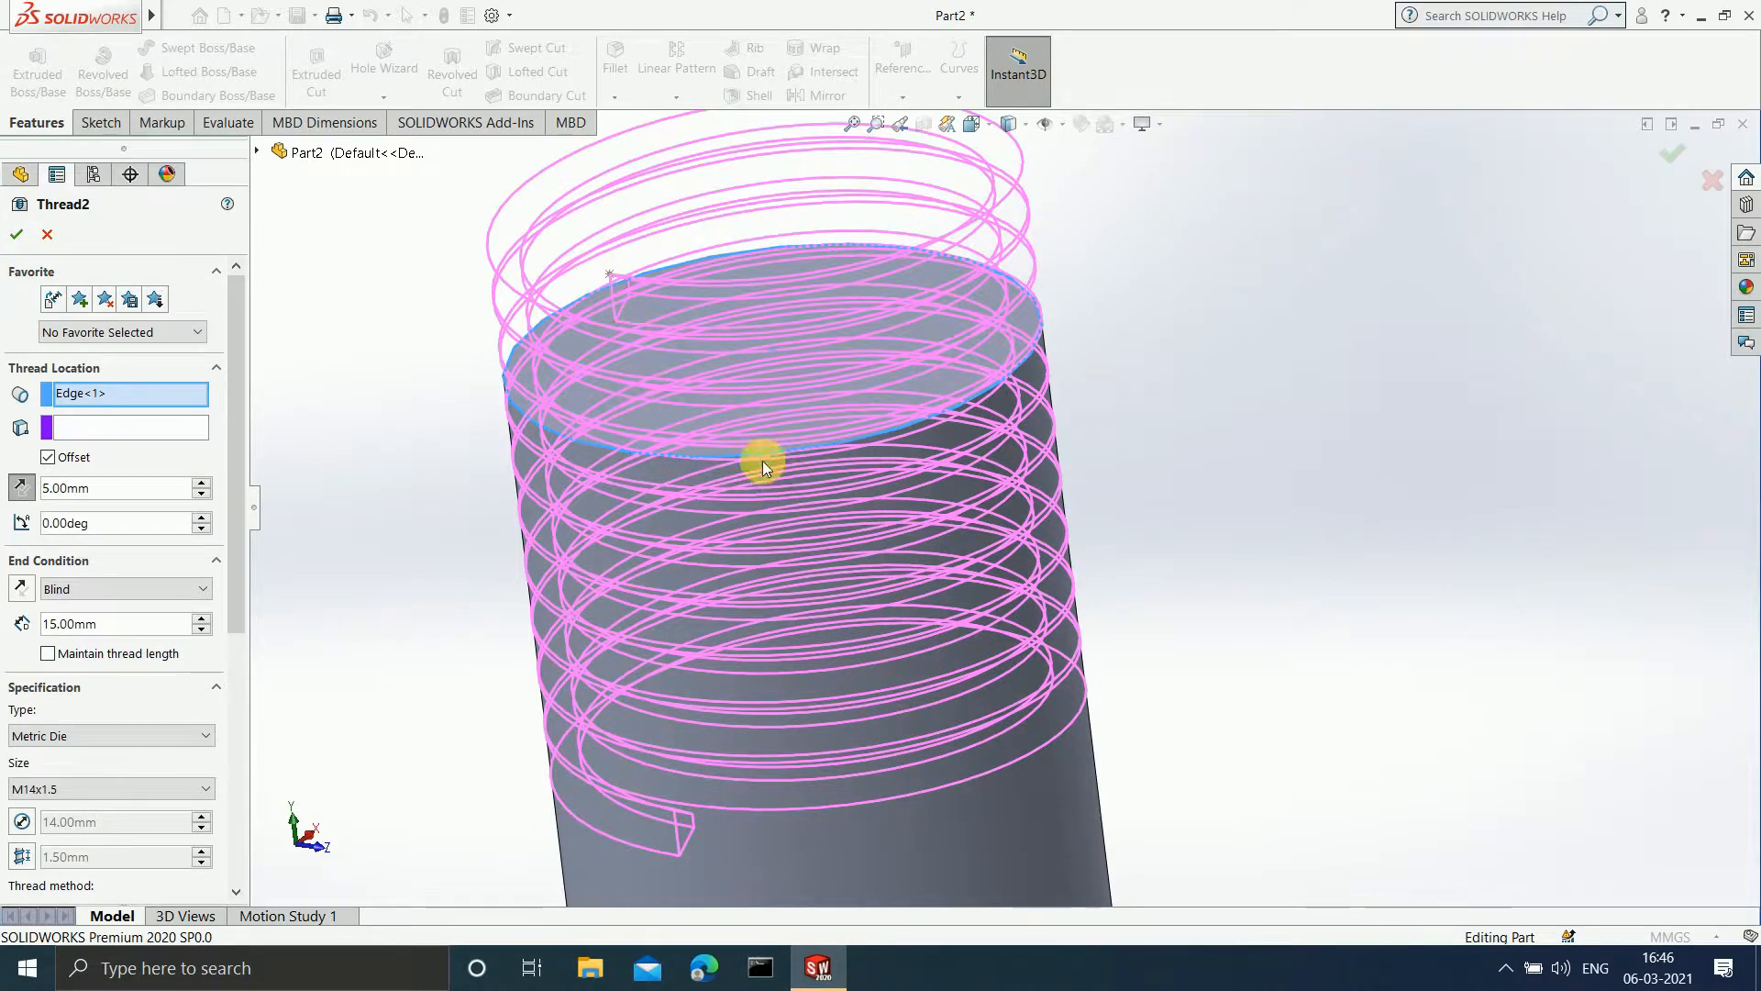
scroll(662, 464, up, 2)
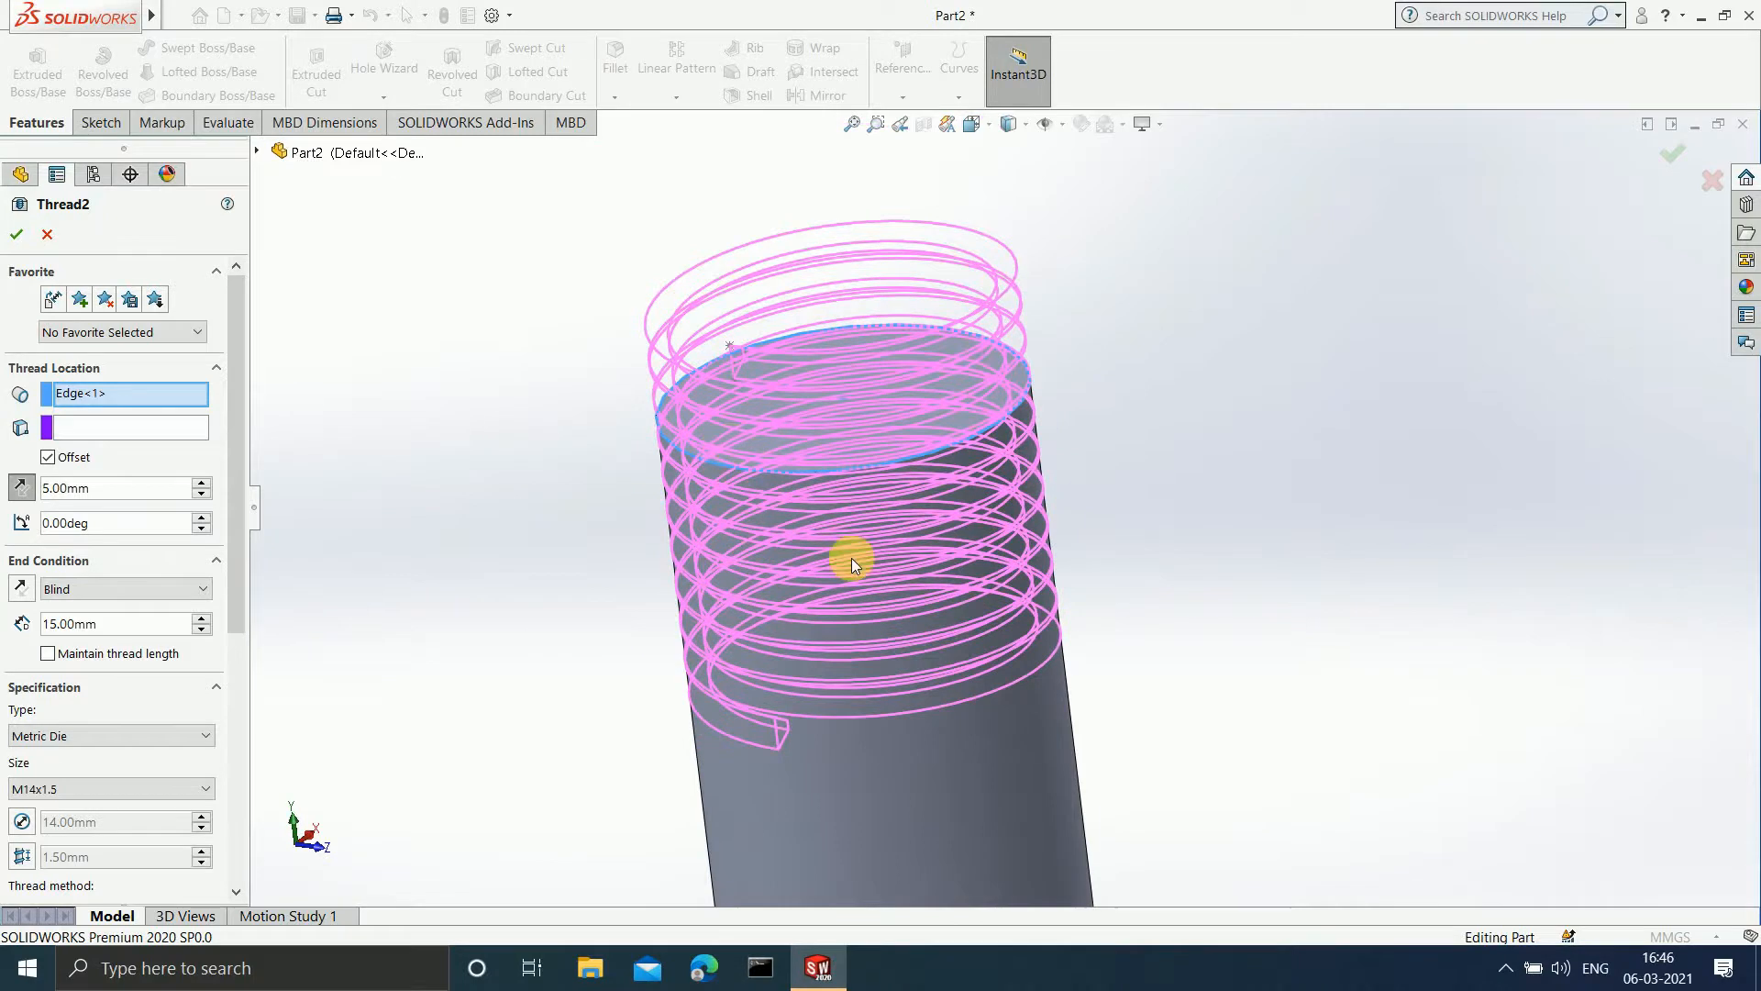
middle_drag(851, 558, 849, 436)
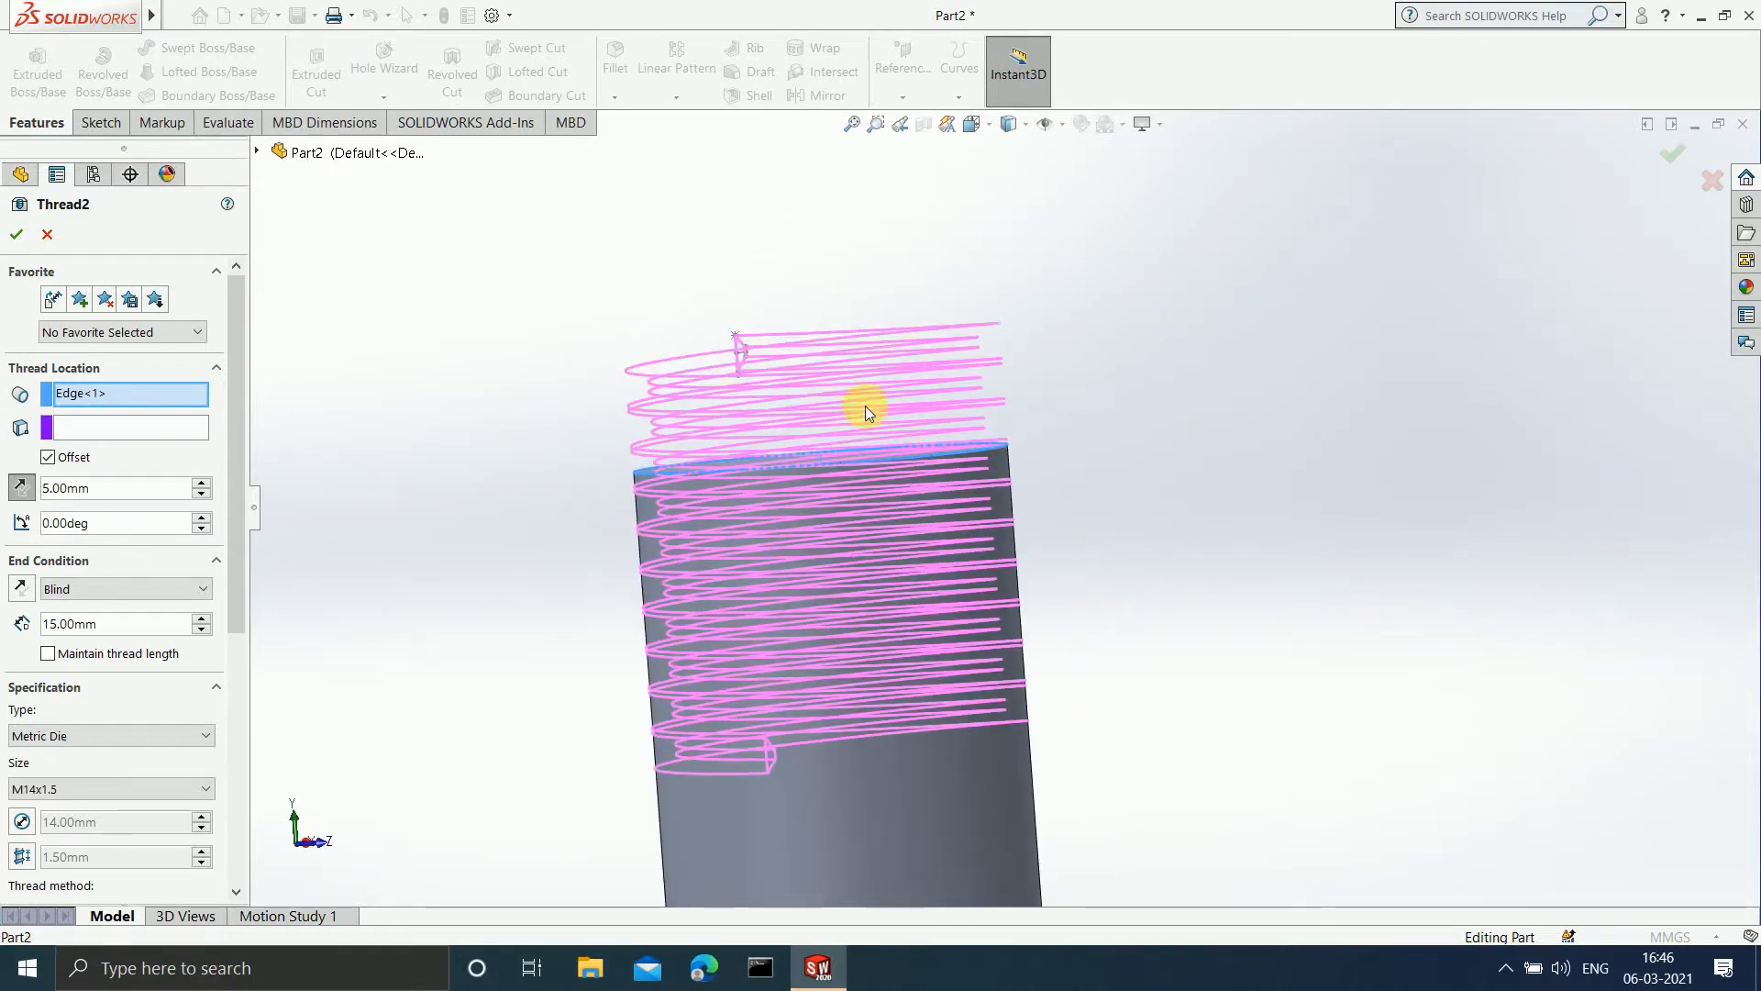
middle_drag(820, 520, 827, 536)
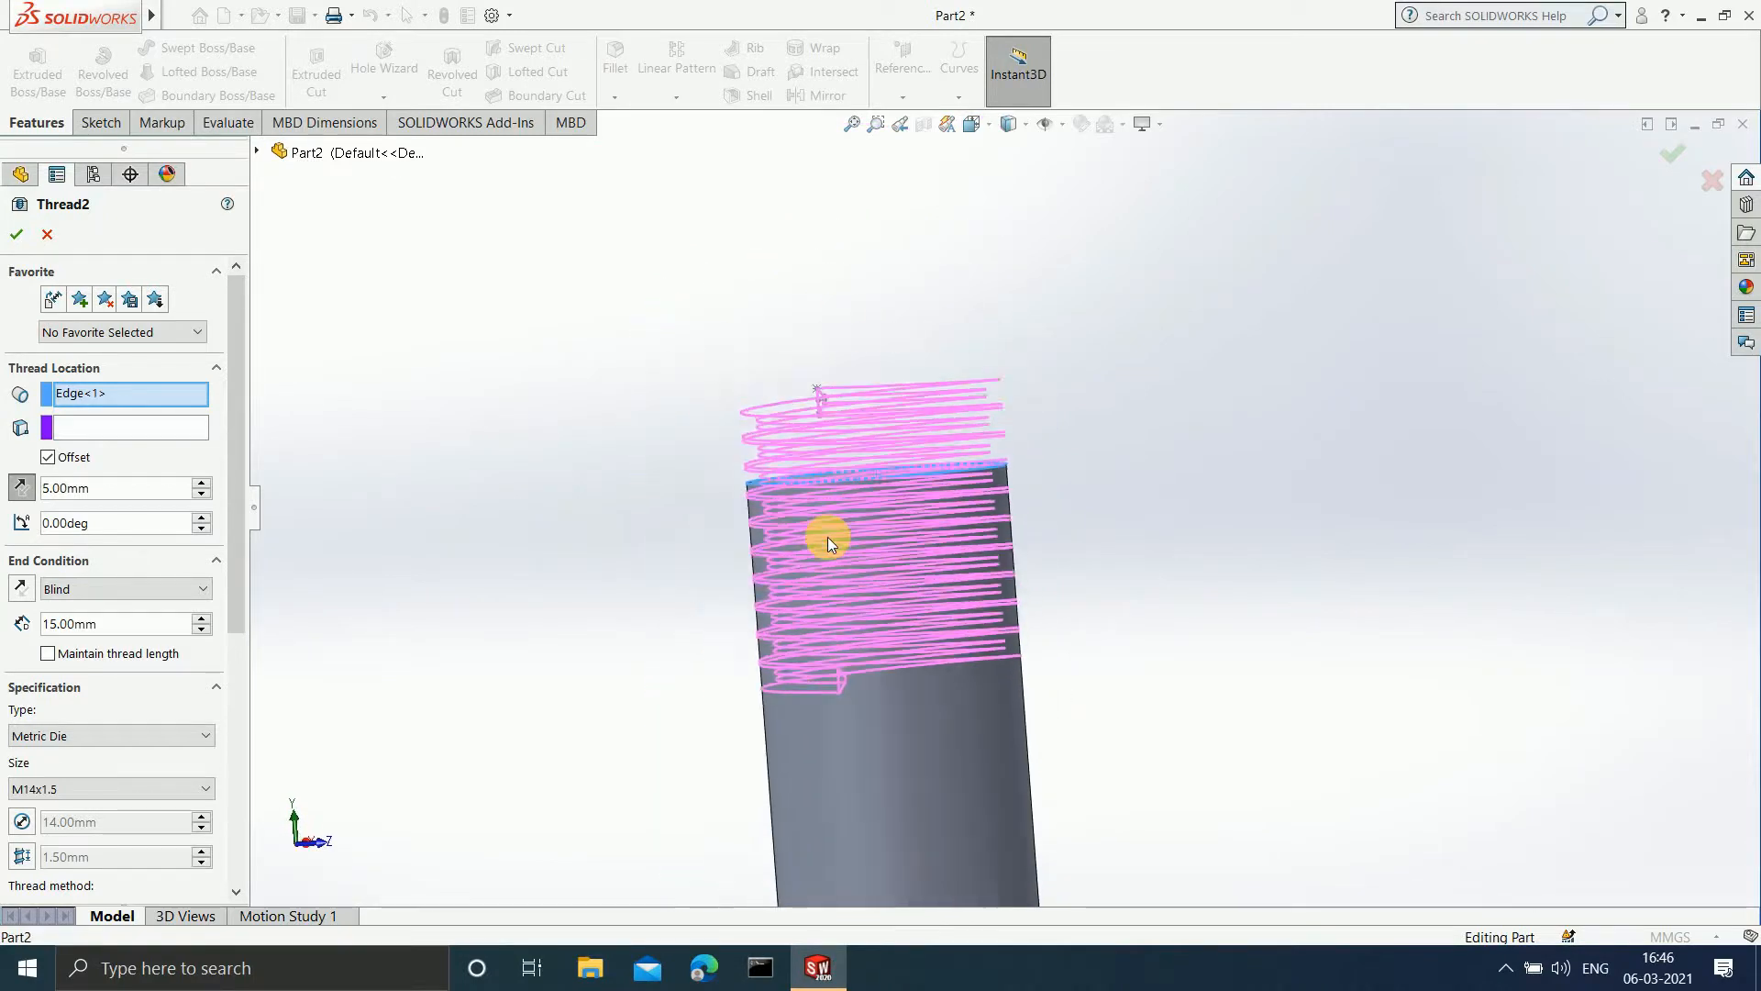
- Apply the offset thread to the shaft and examine how the groove runs out through the upper face
click(16, 234)
scroll(794, 565, down, 2)
middle_drag(1118, 532, 1332, 546)
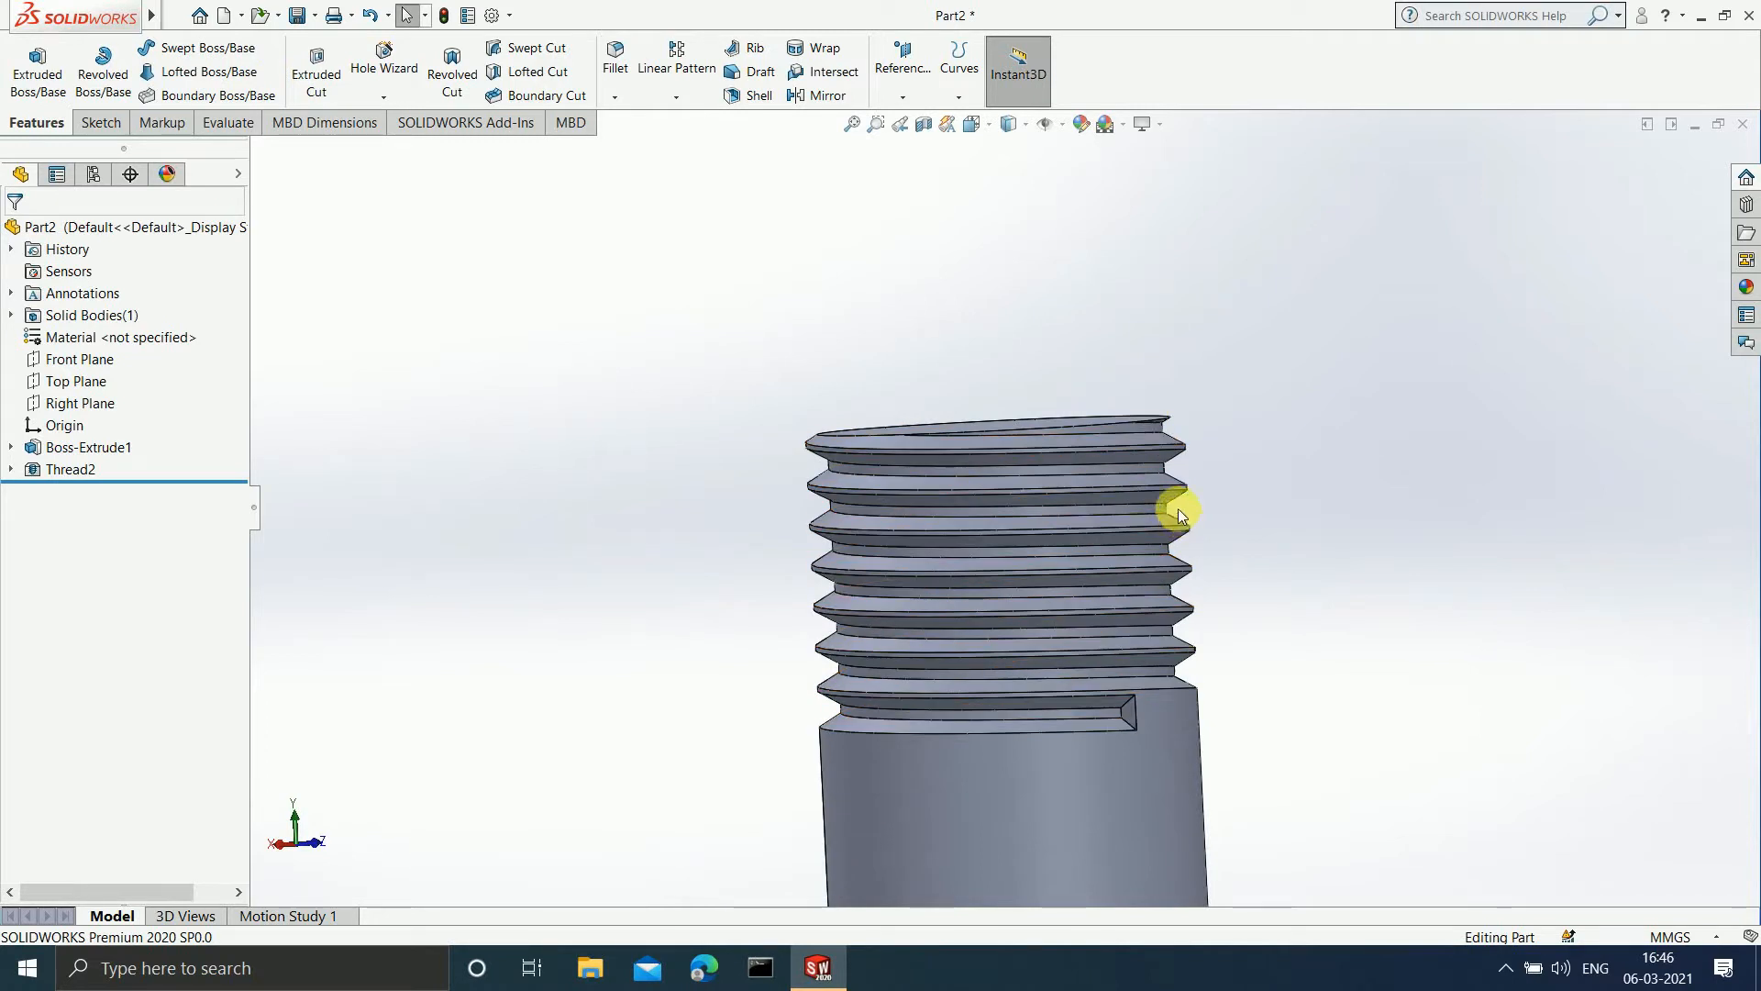
- Edit the shaft's thread again and turn on Maintain thread length for the 15 mm blind end condition
click(51, 467)
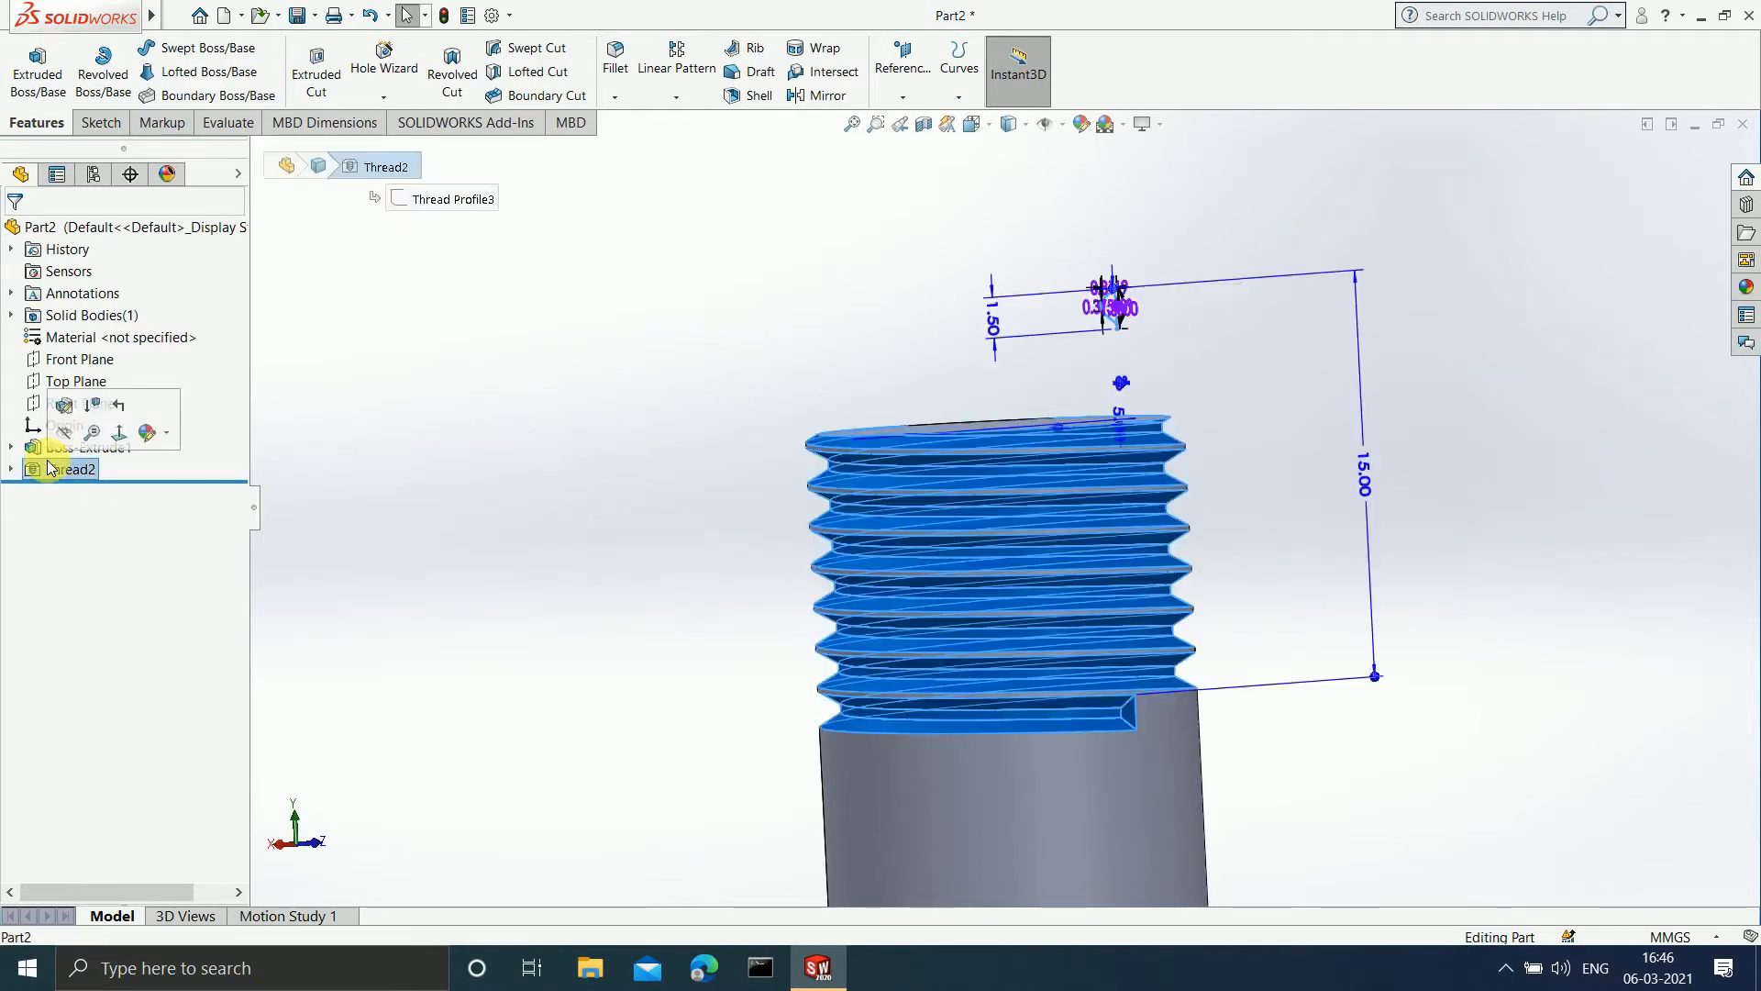
click(63, 405)
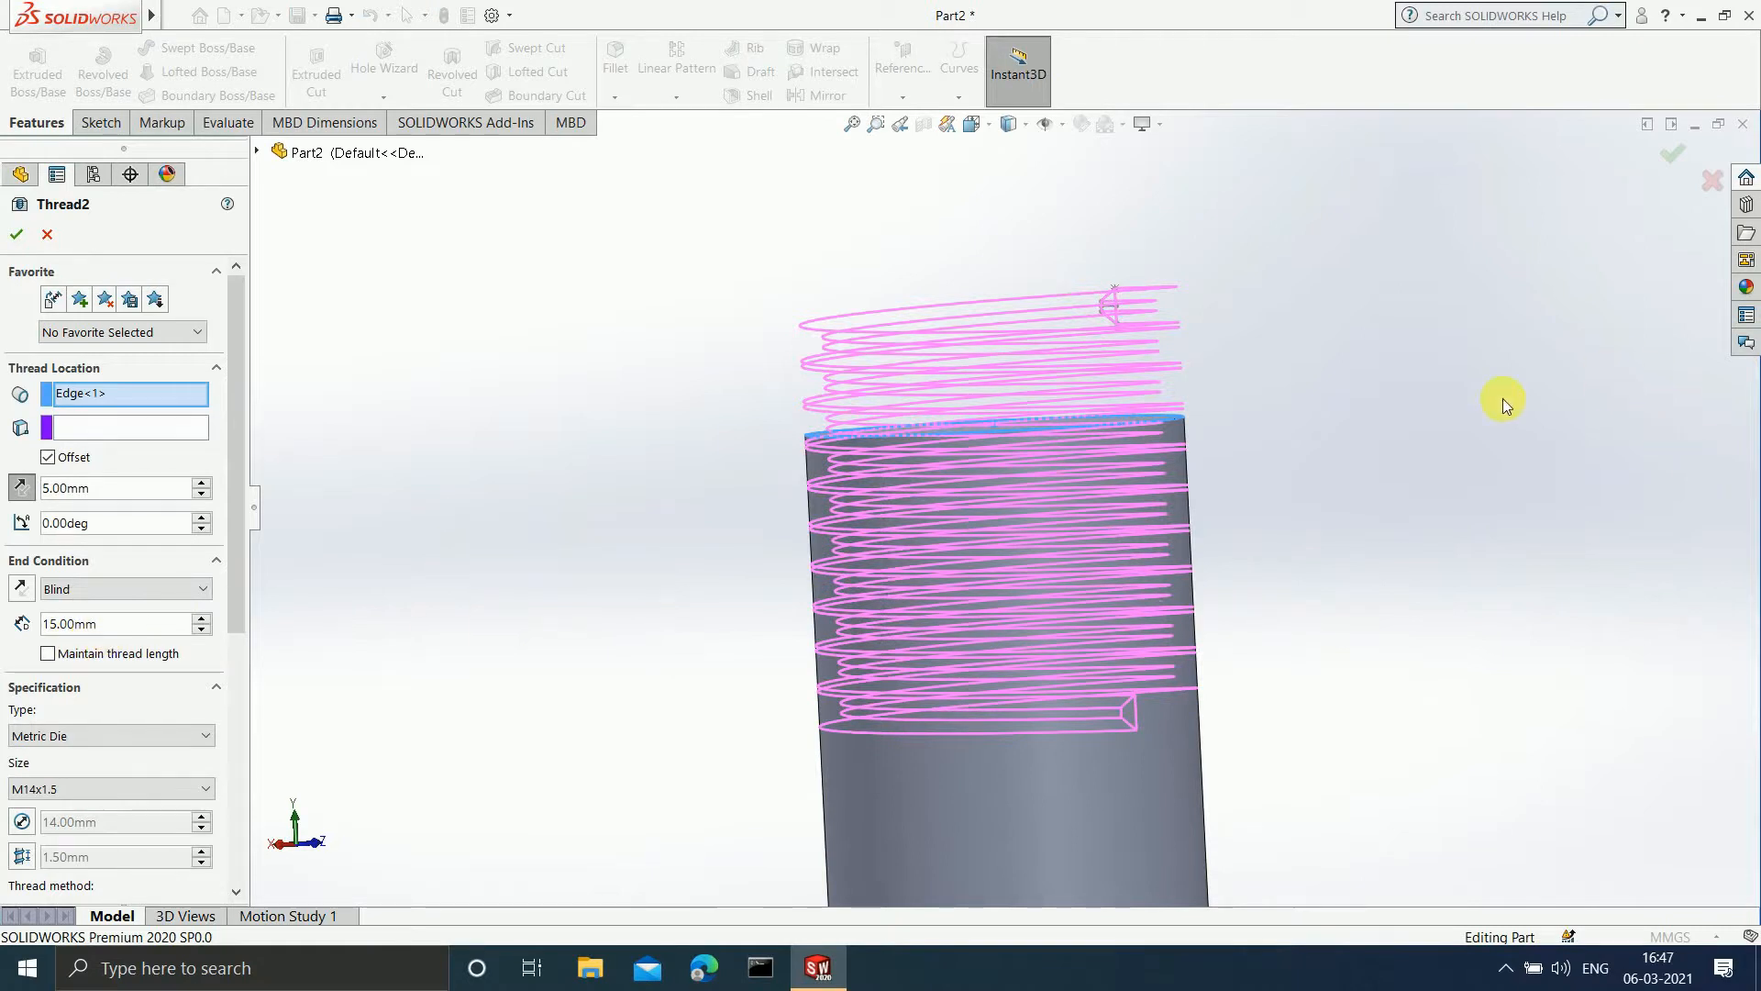
middle_drag(1505, 495, 1512, 555)
middle_drag(1220, 370, 1199, 267)
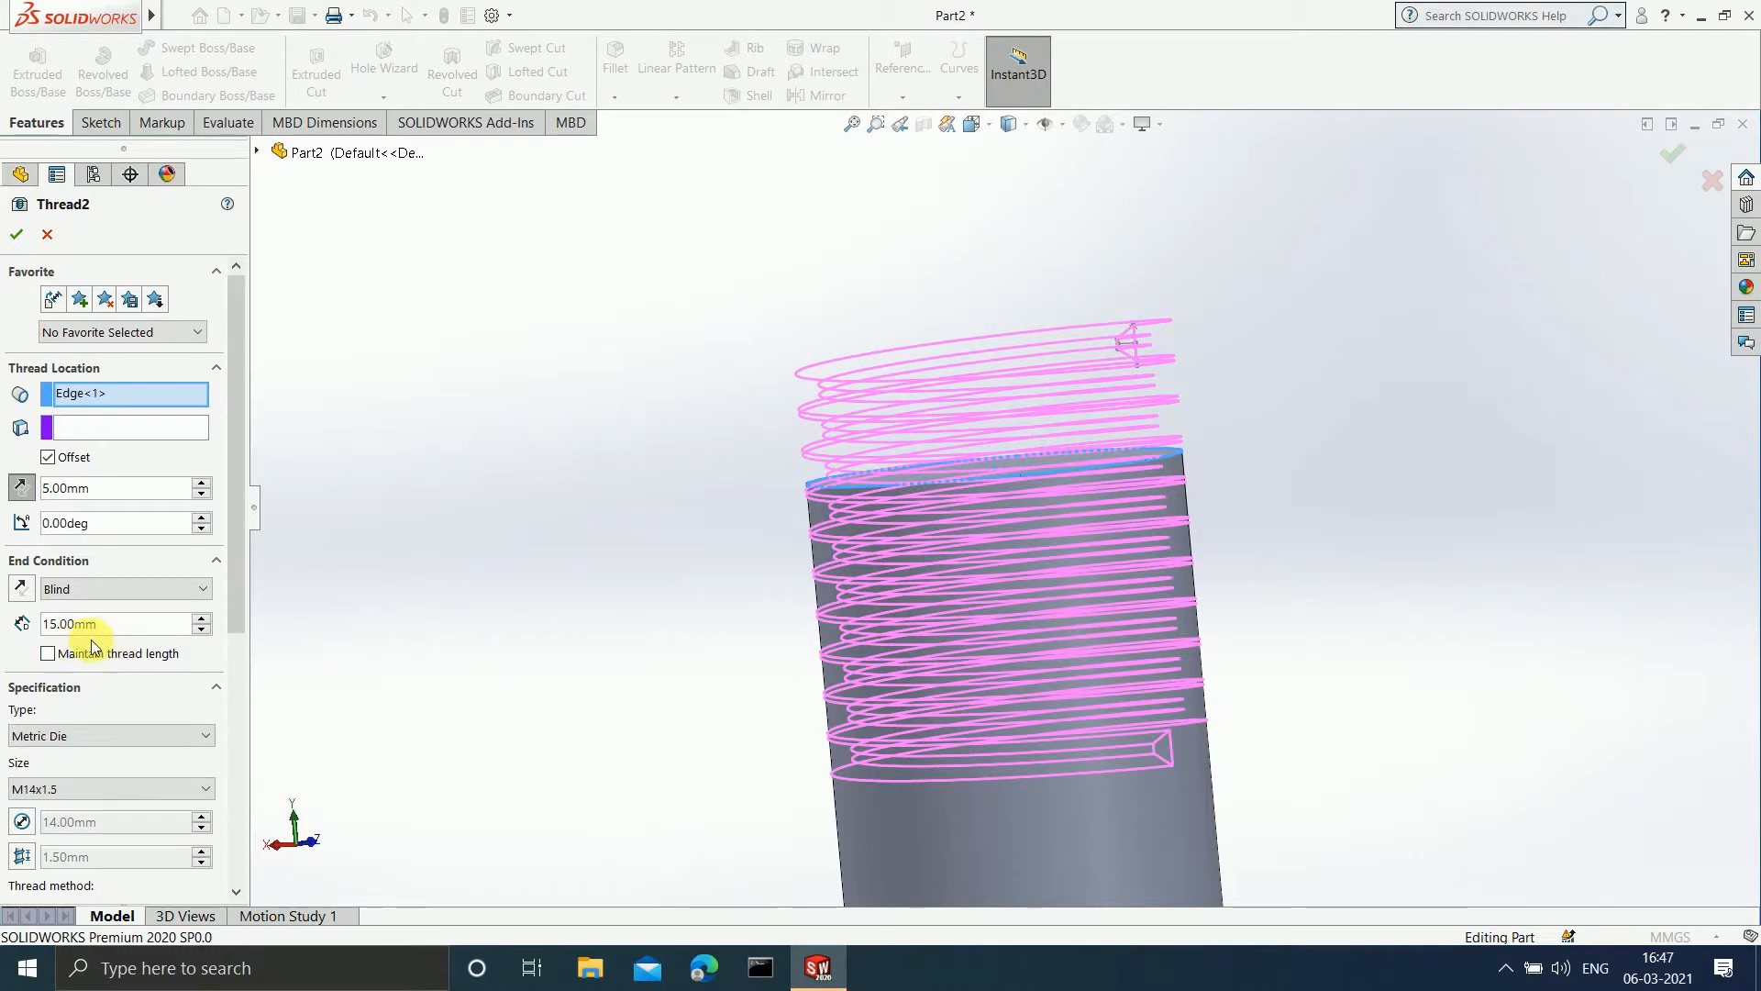
middle_drag(1169, 454, 1150, 444)
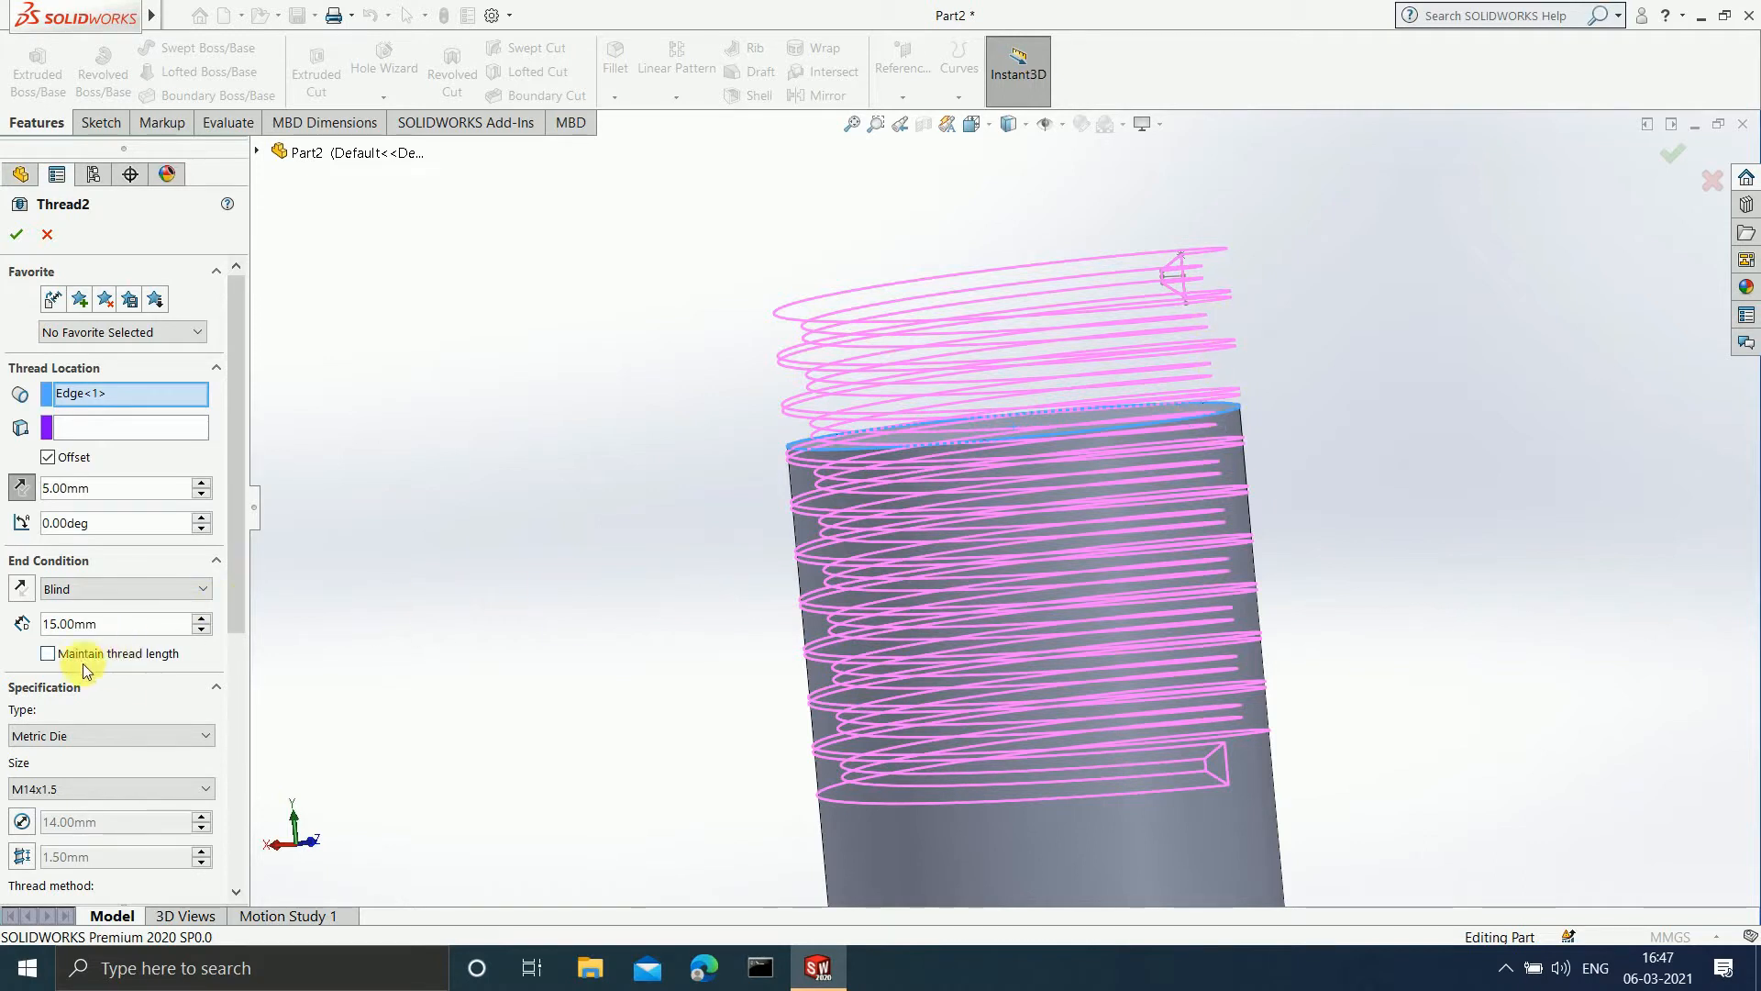
click(48, 655)
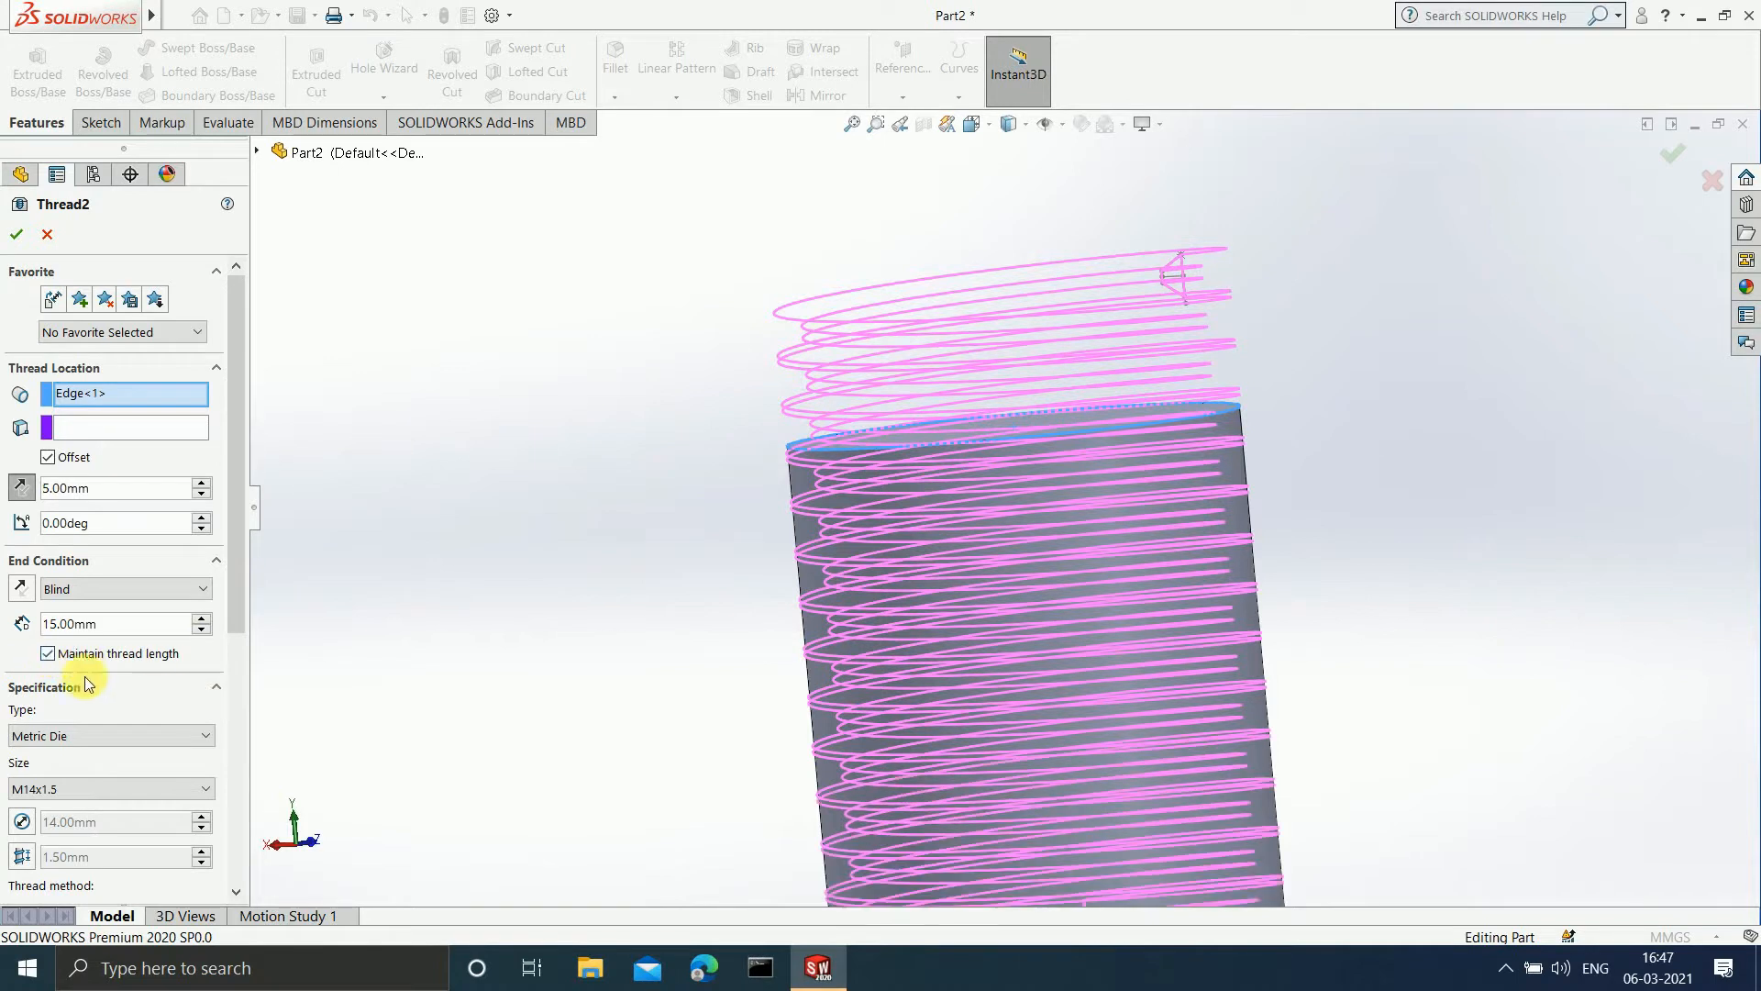
scroll(1262, 795, up, 4)
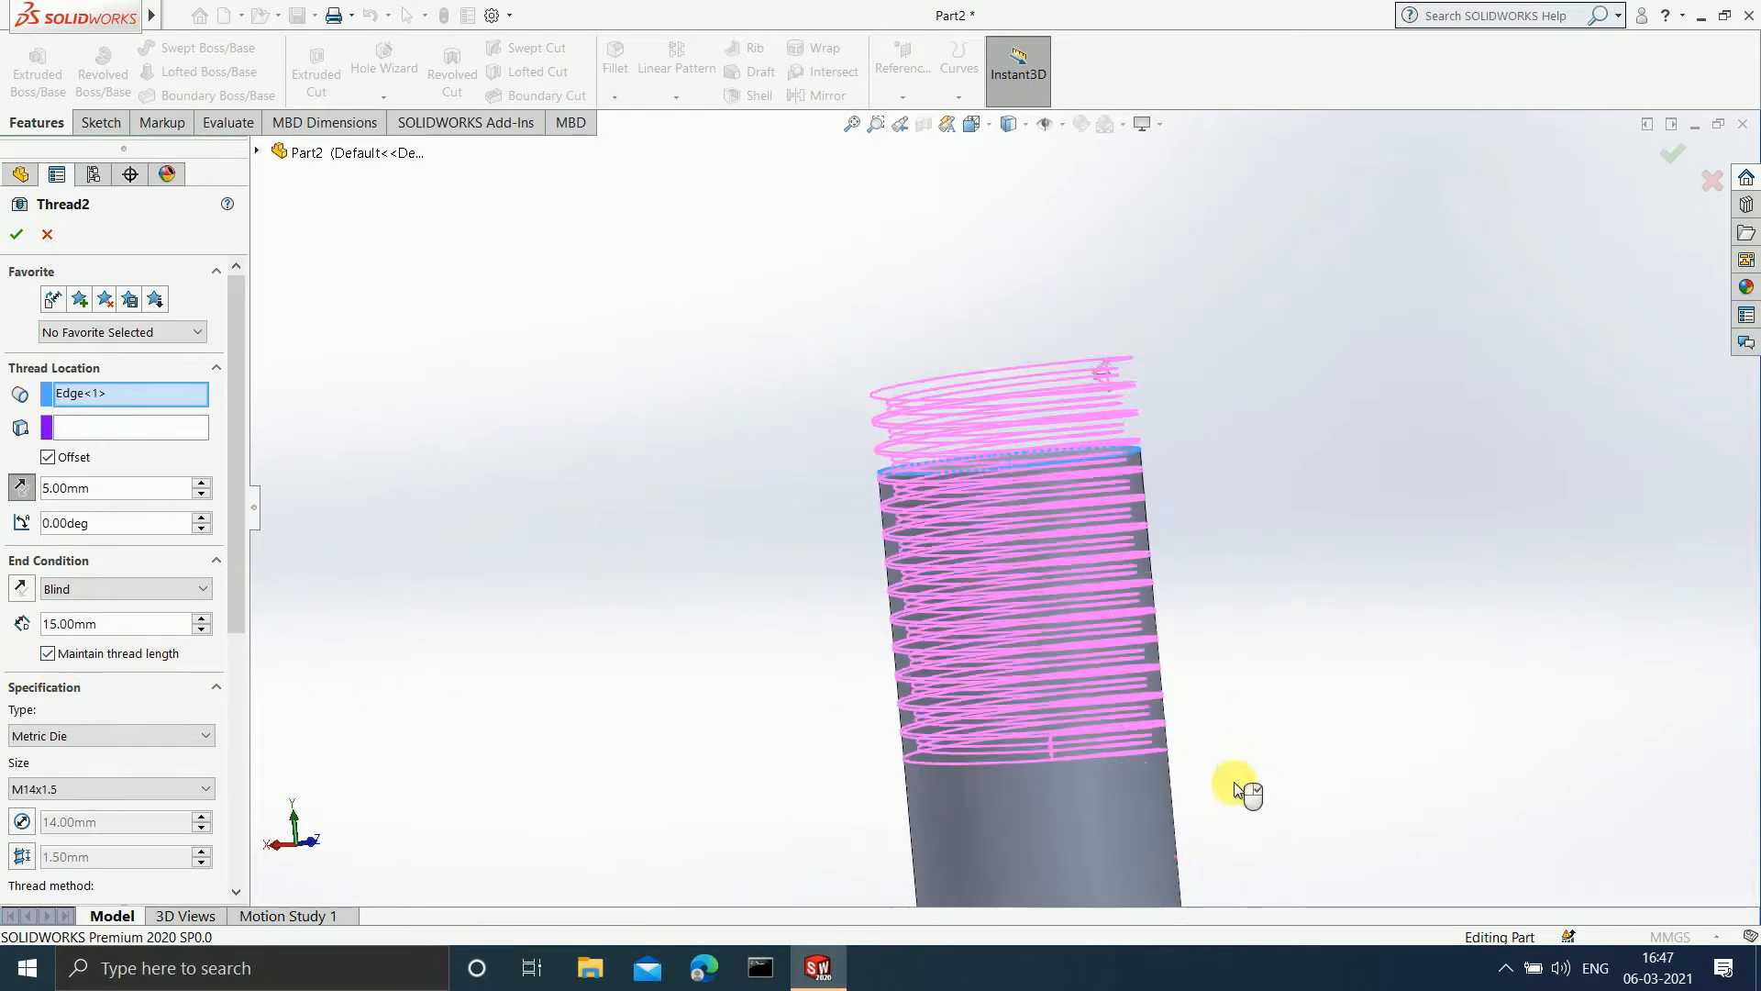
scroll(1101, 608, down, 3)
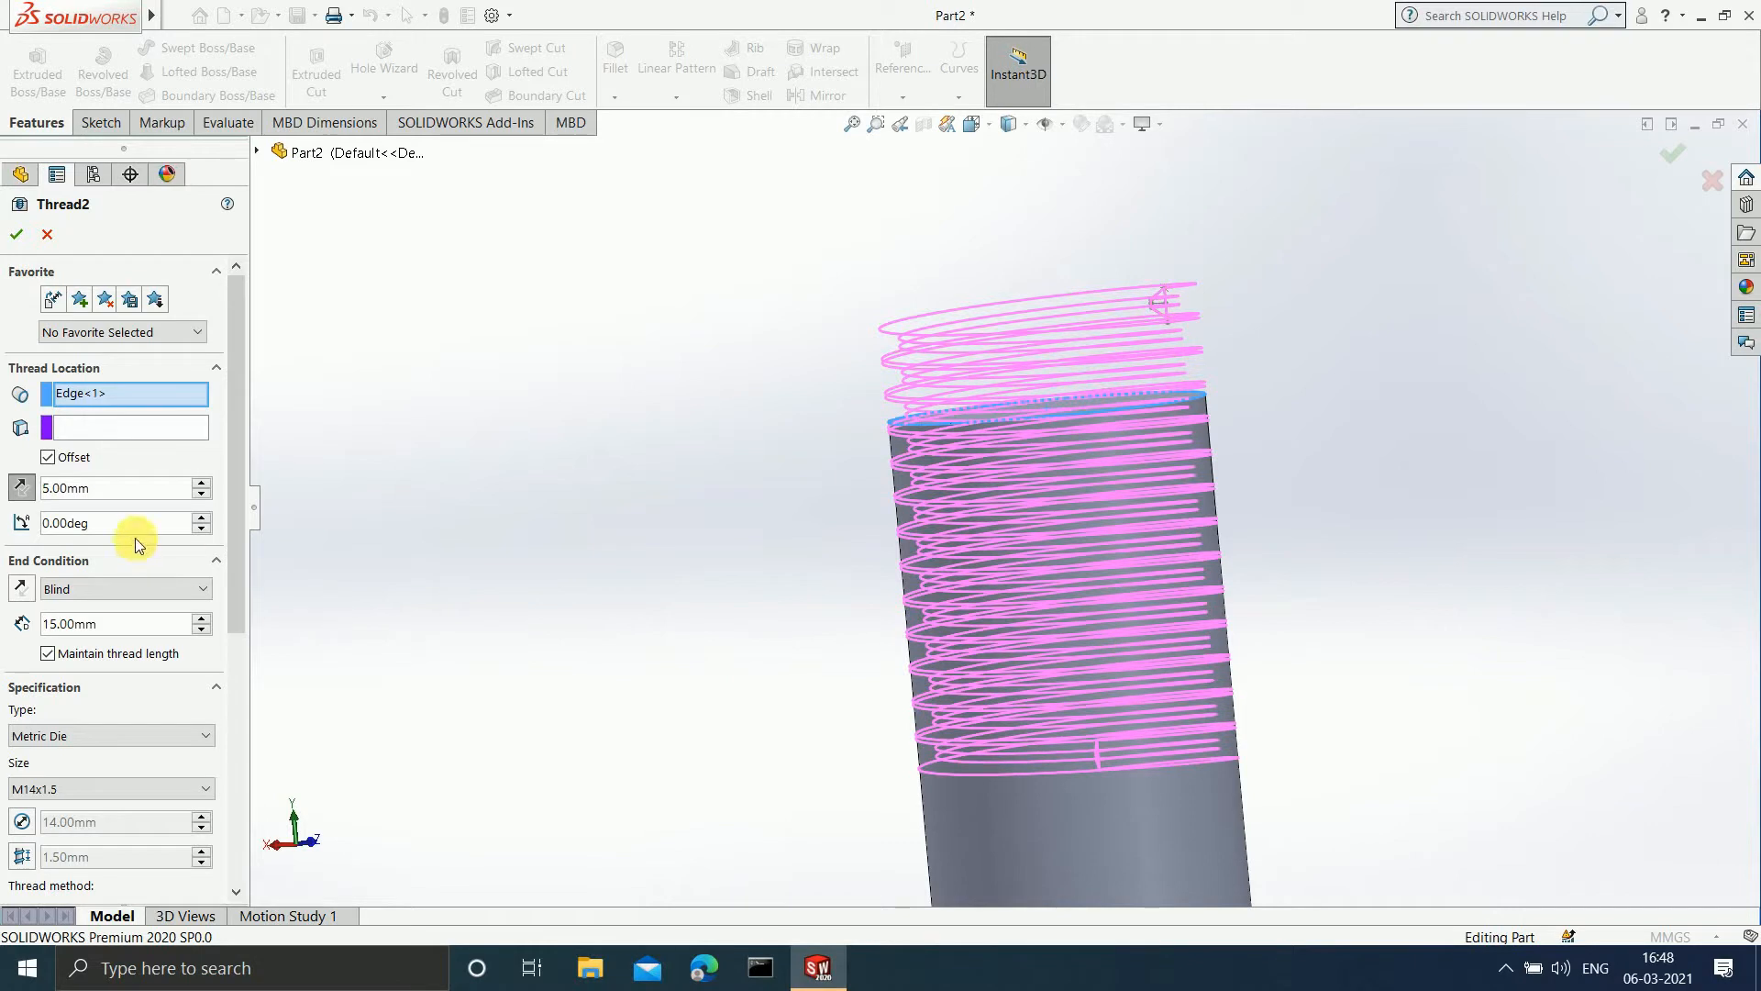
- Try a 10 mm start offset with the thread length maintained, and set the offset back to 5 mm
click(116, 494)
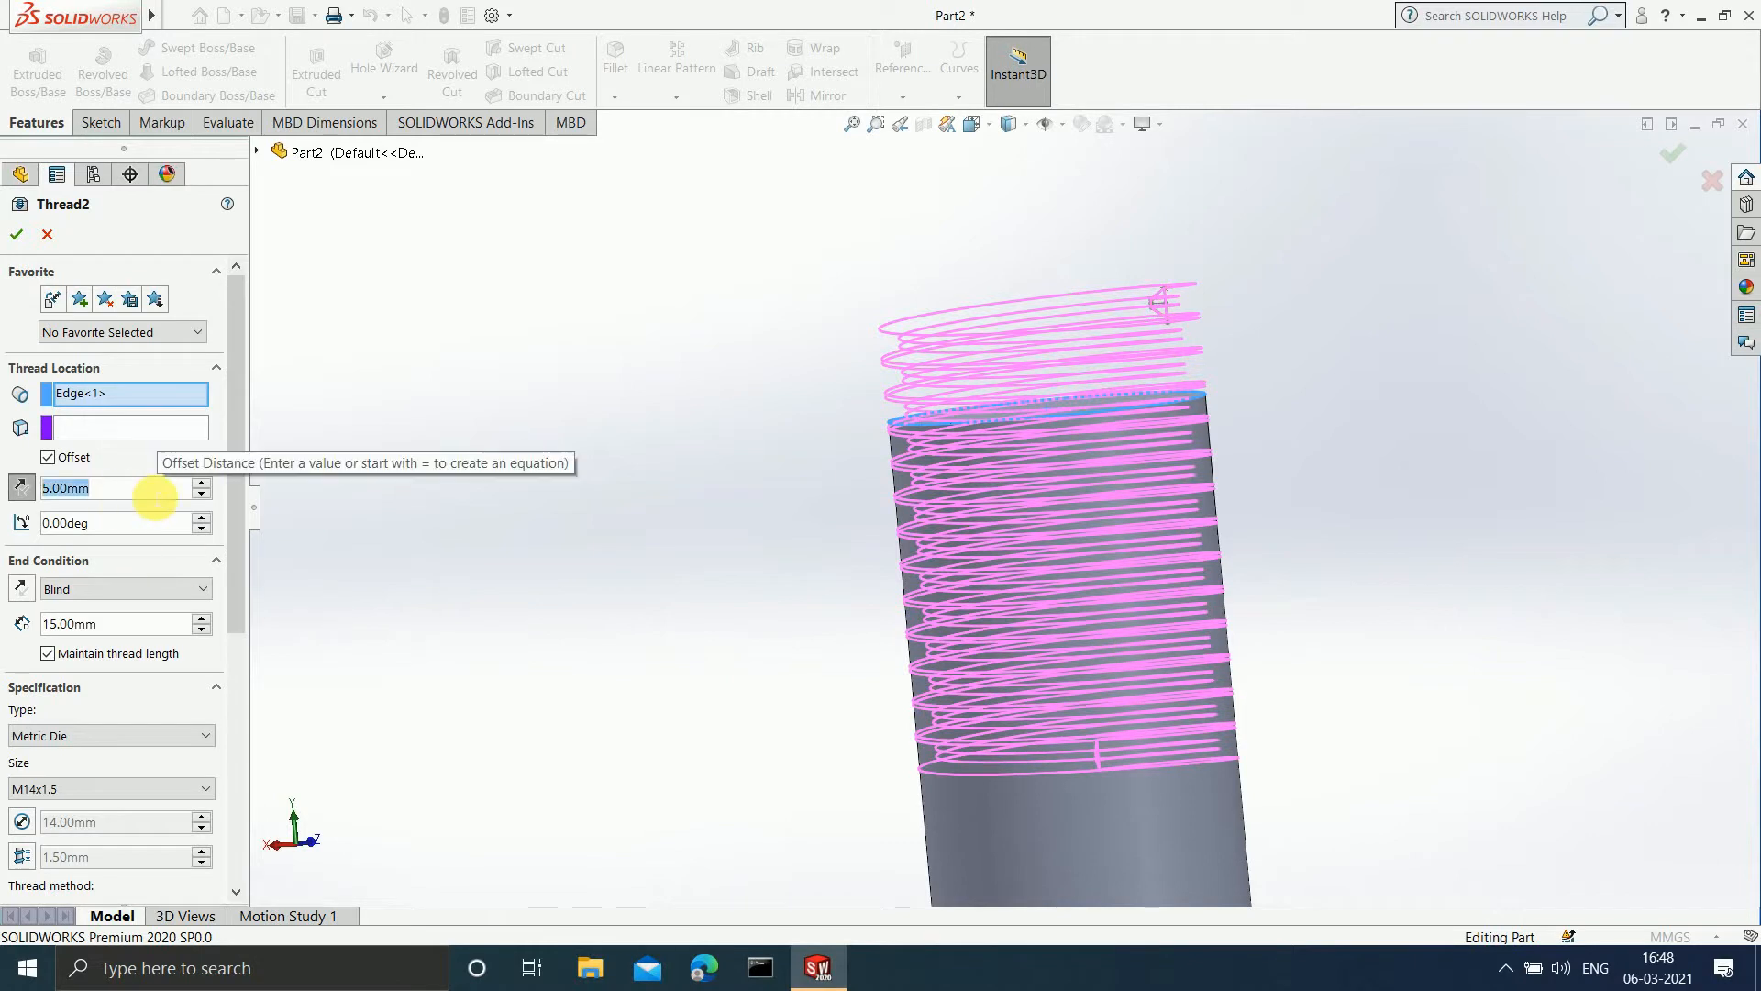
text(1)
click(110, 513)
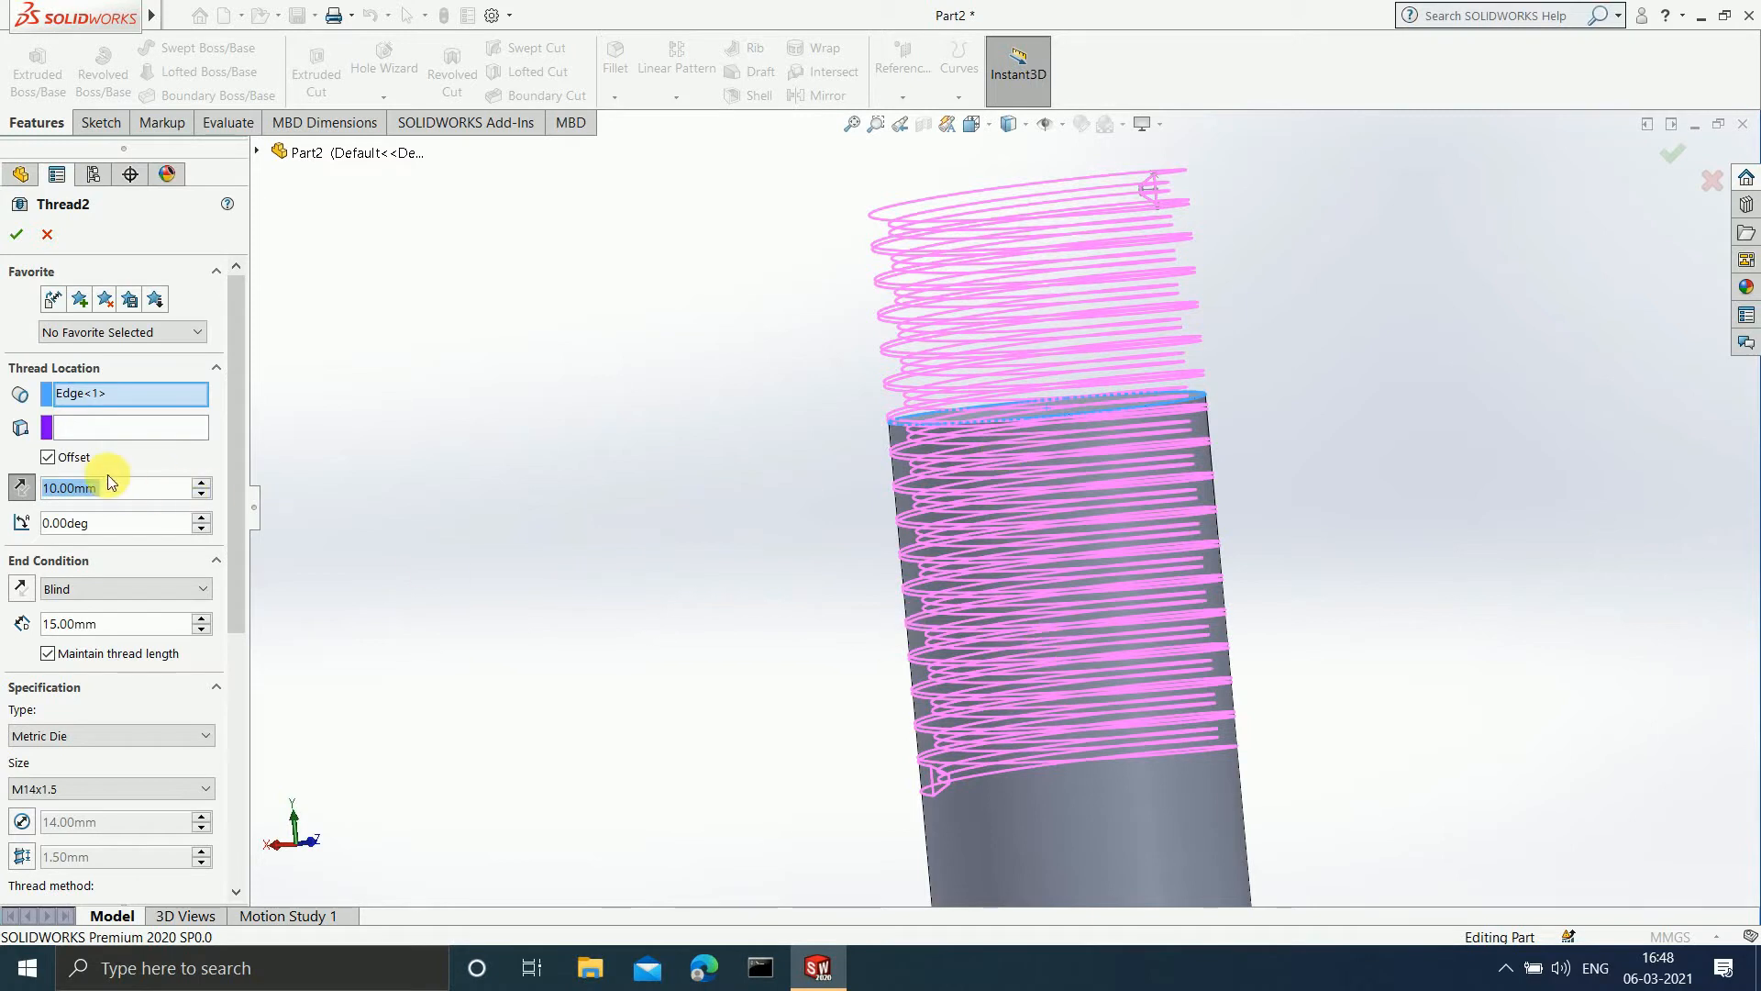
text(5)
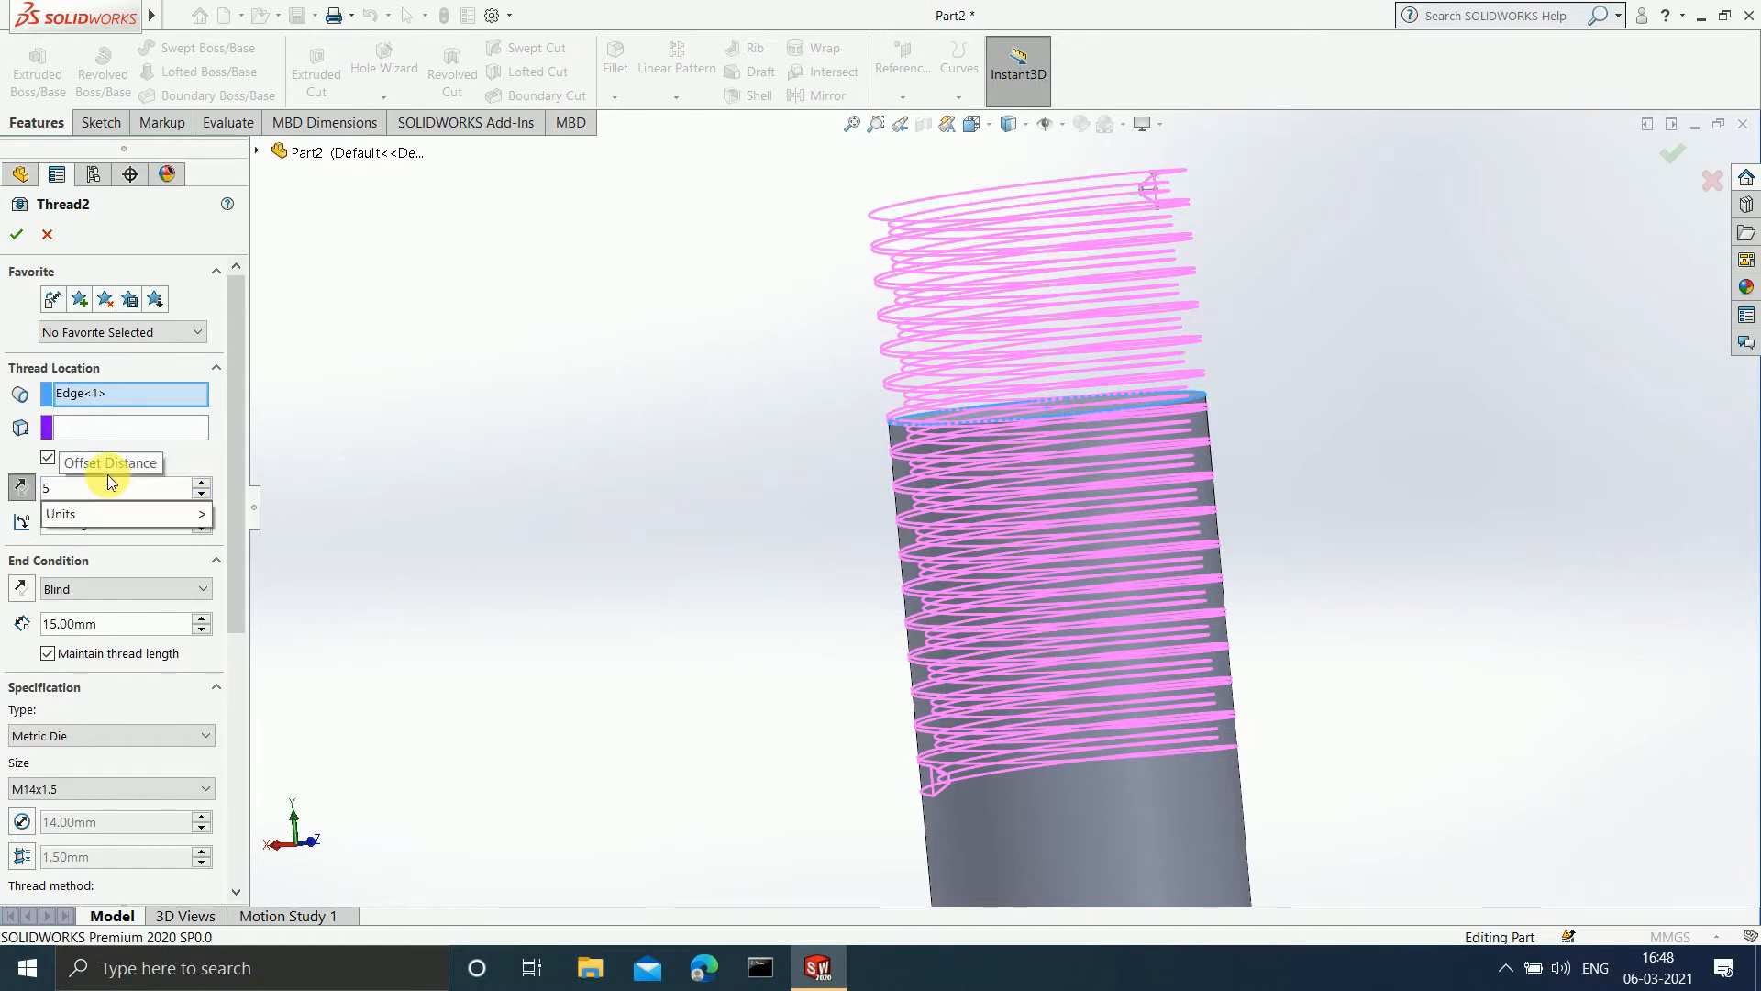
key(Return)
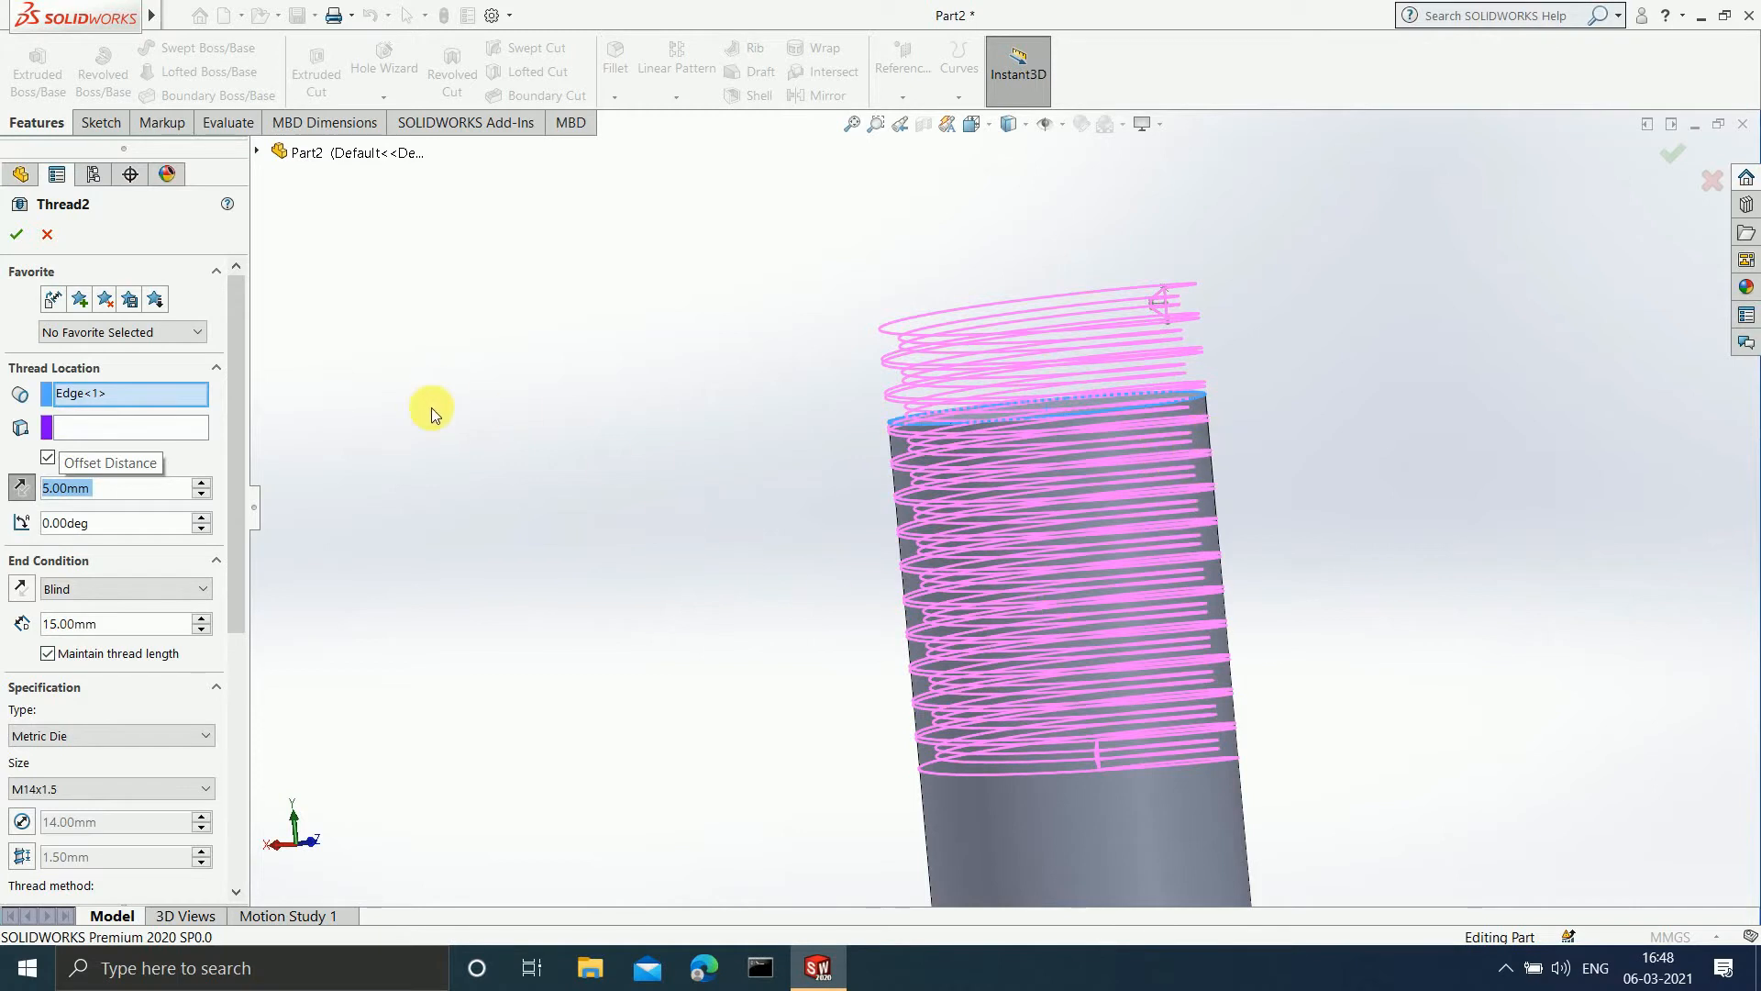
- Apply the thread with its length maintained and view the shaft's threaded end
click(14, 239)
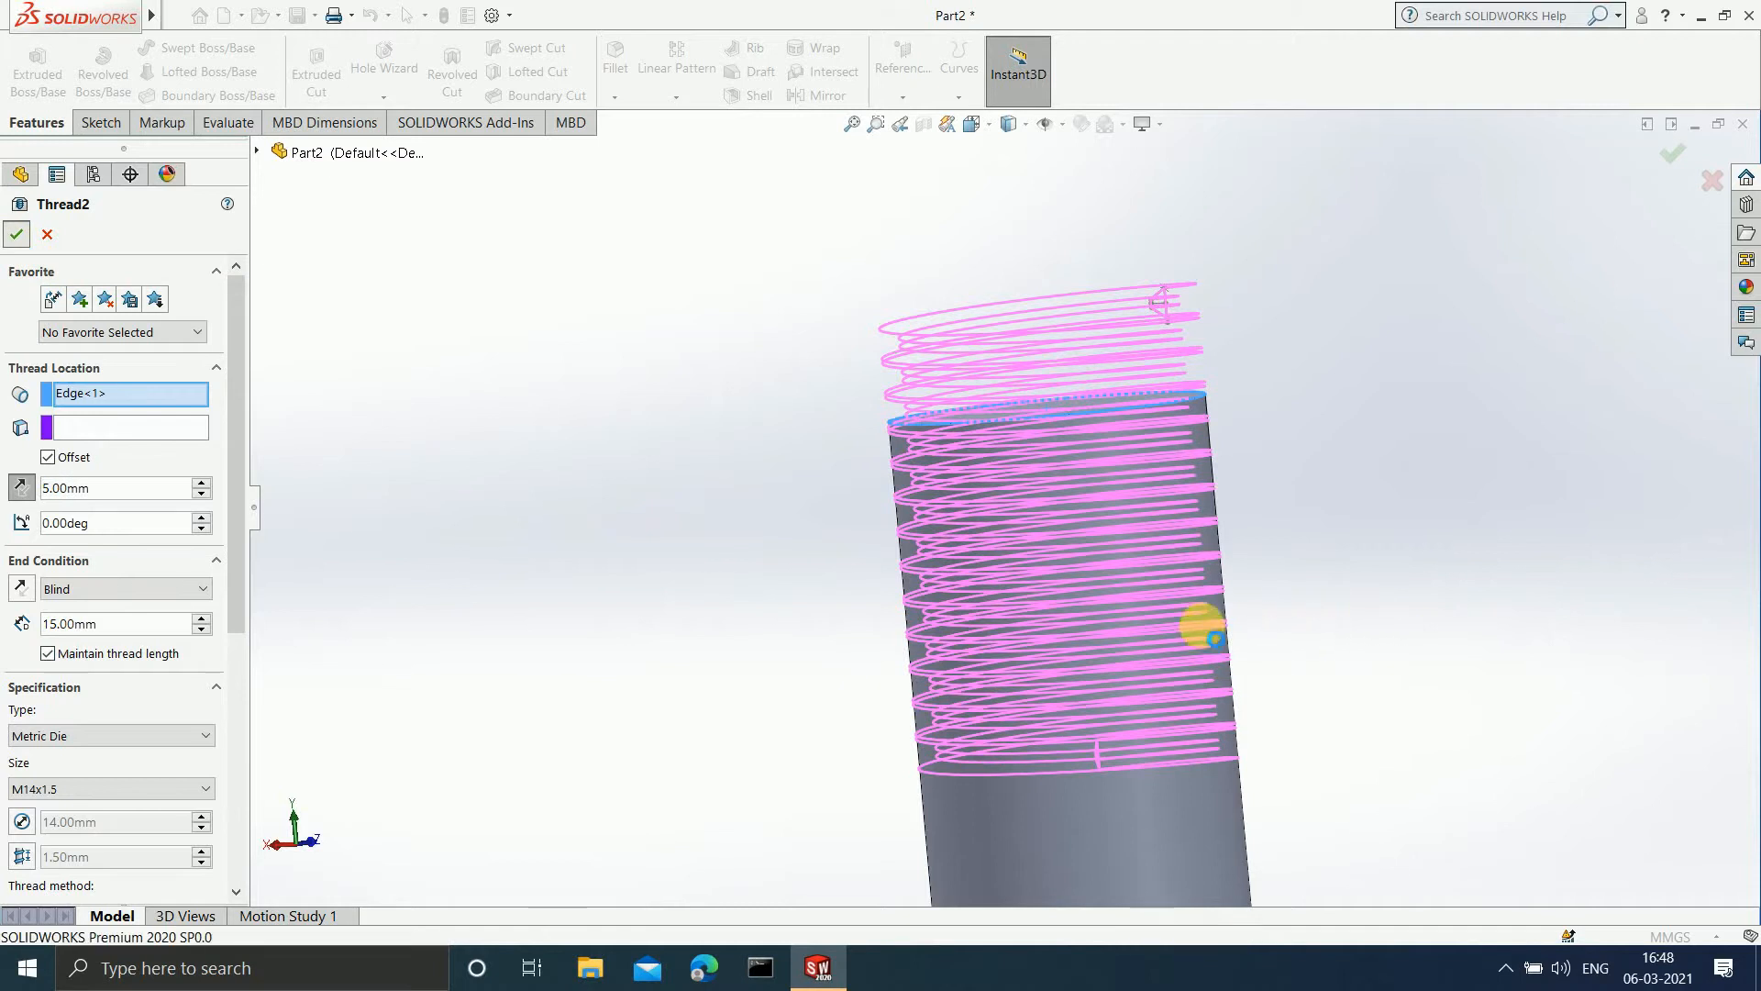
middle_drag(1330, 553, 1285, 700)
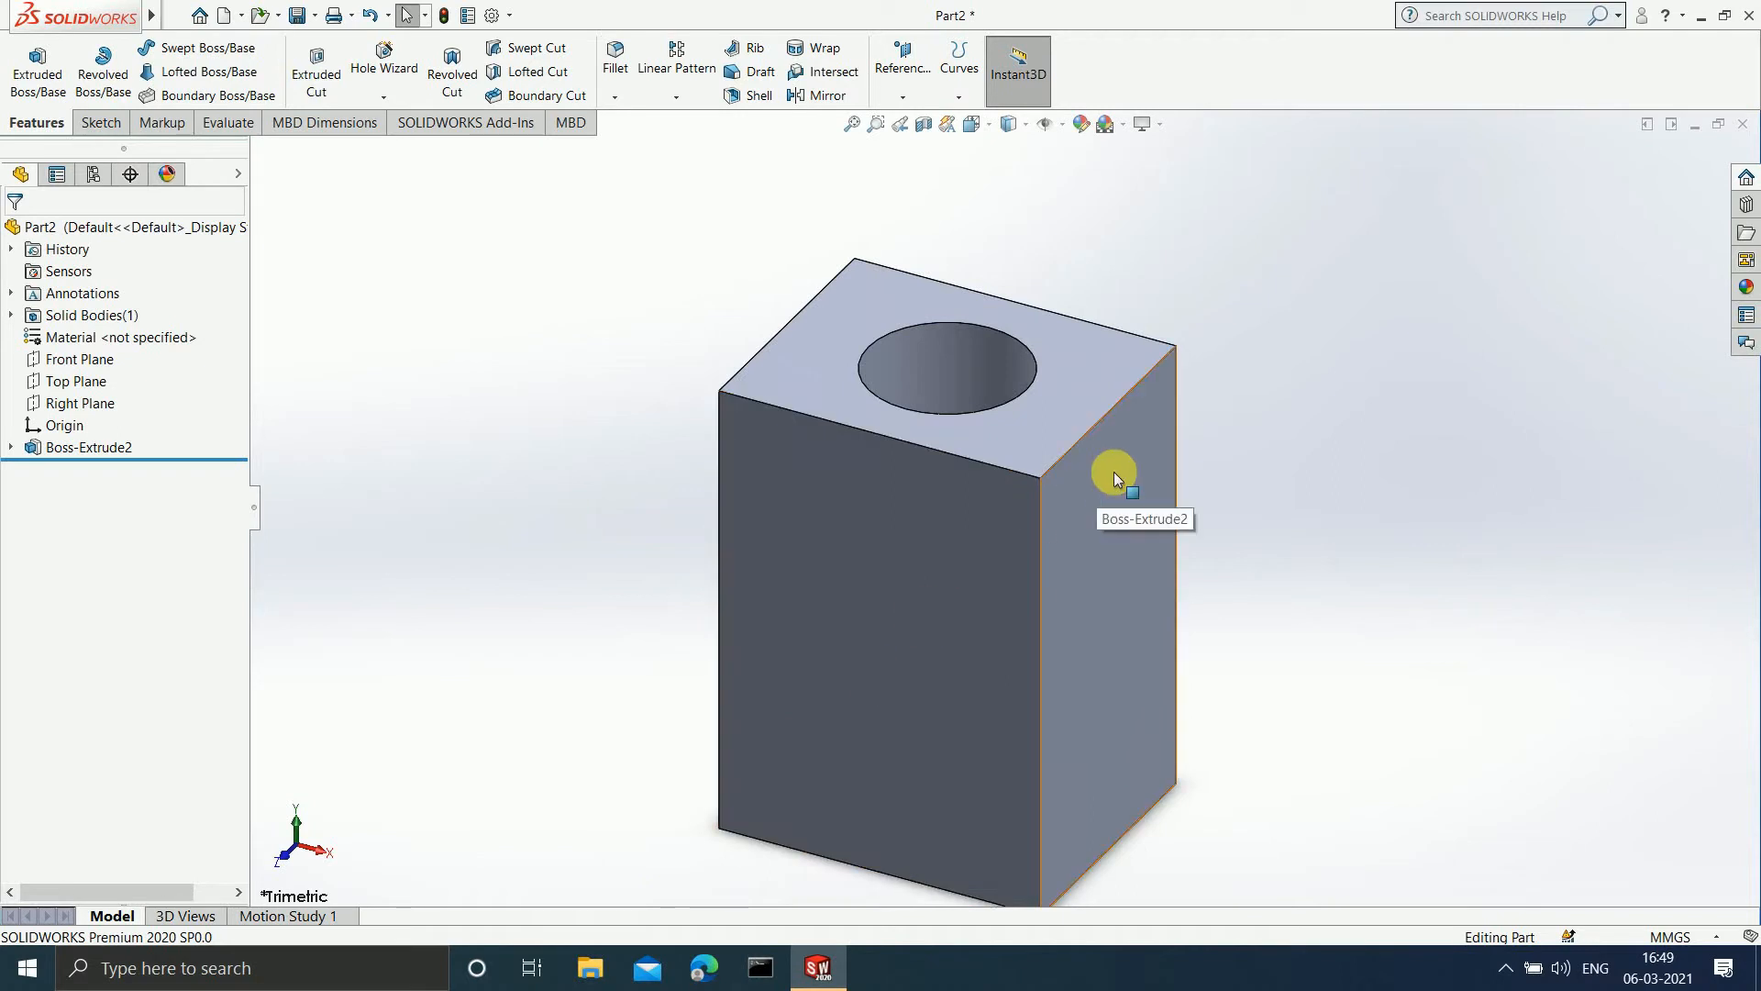
- Start a Thread feature in the block's through hole, using the hole's upper circular edge as the thread location
mouse_move(1258, 414)
middle_down()
mouse_move(1262, 598)
mouse_move(1089, 581)
middle_up()
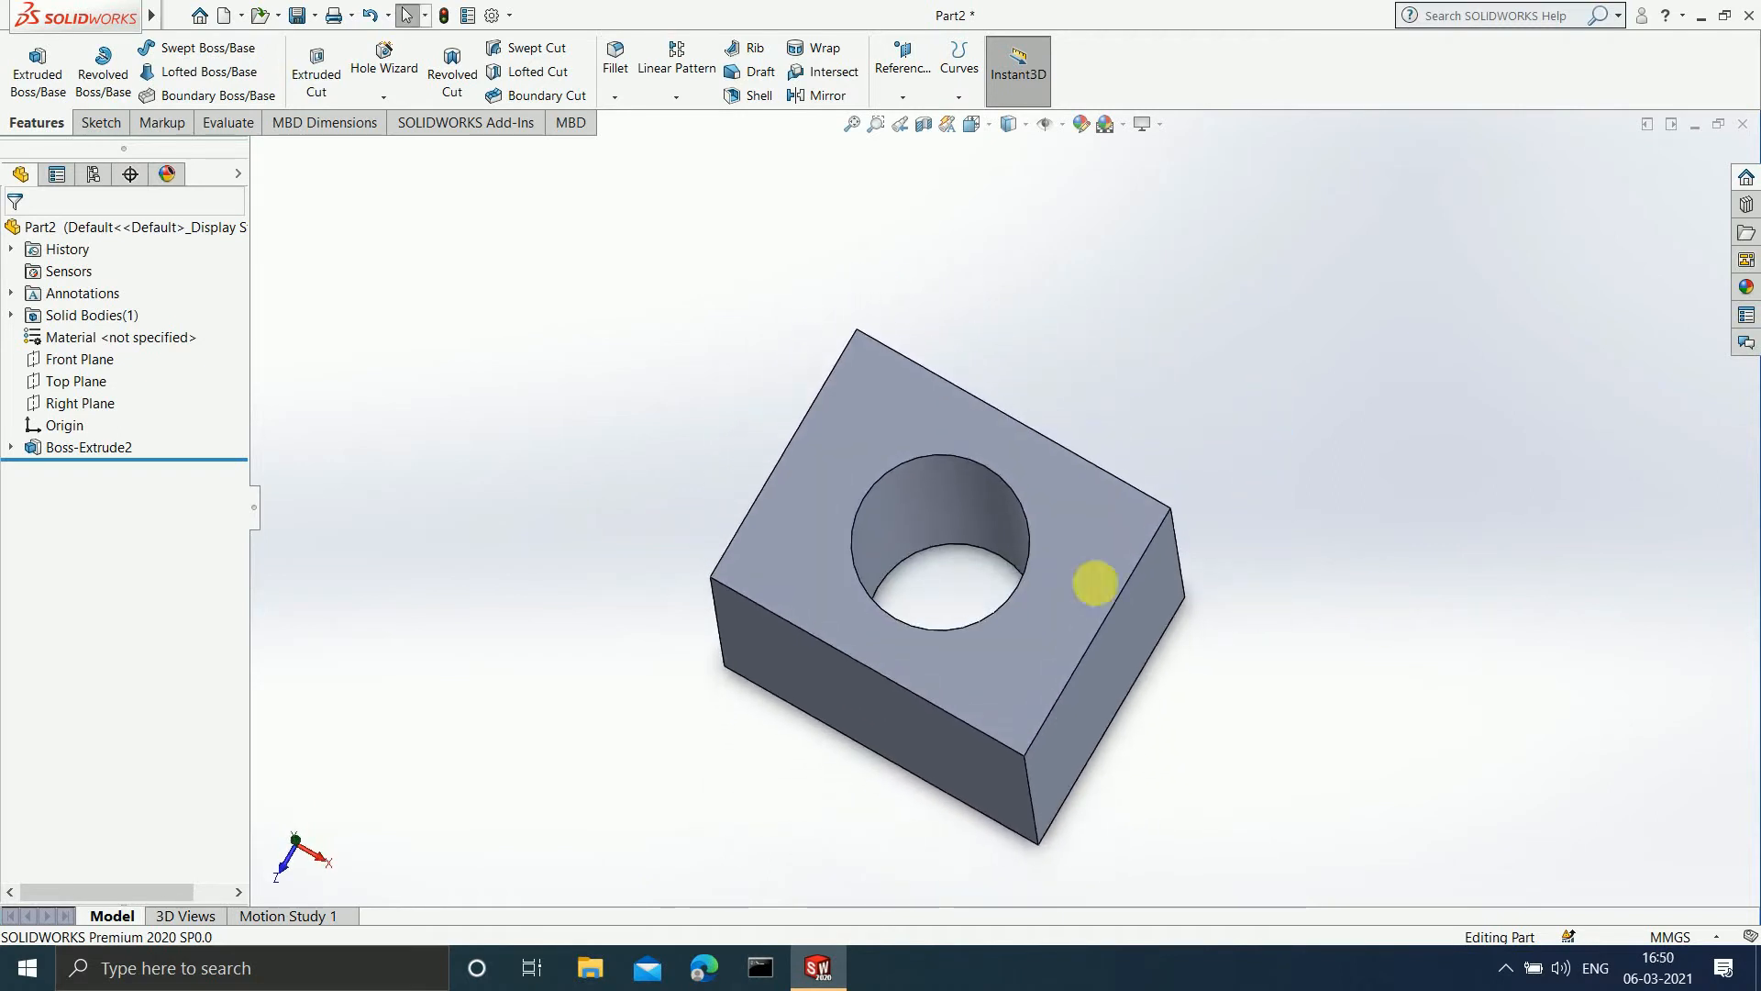
click(939, 522)
middle_drag(1270, 558, 1272, 468)
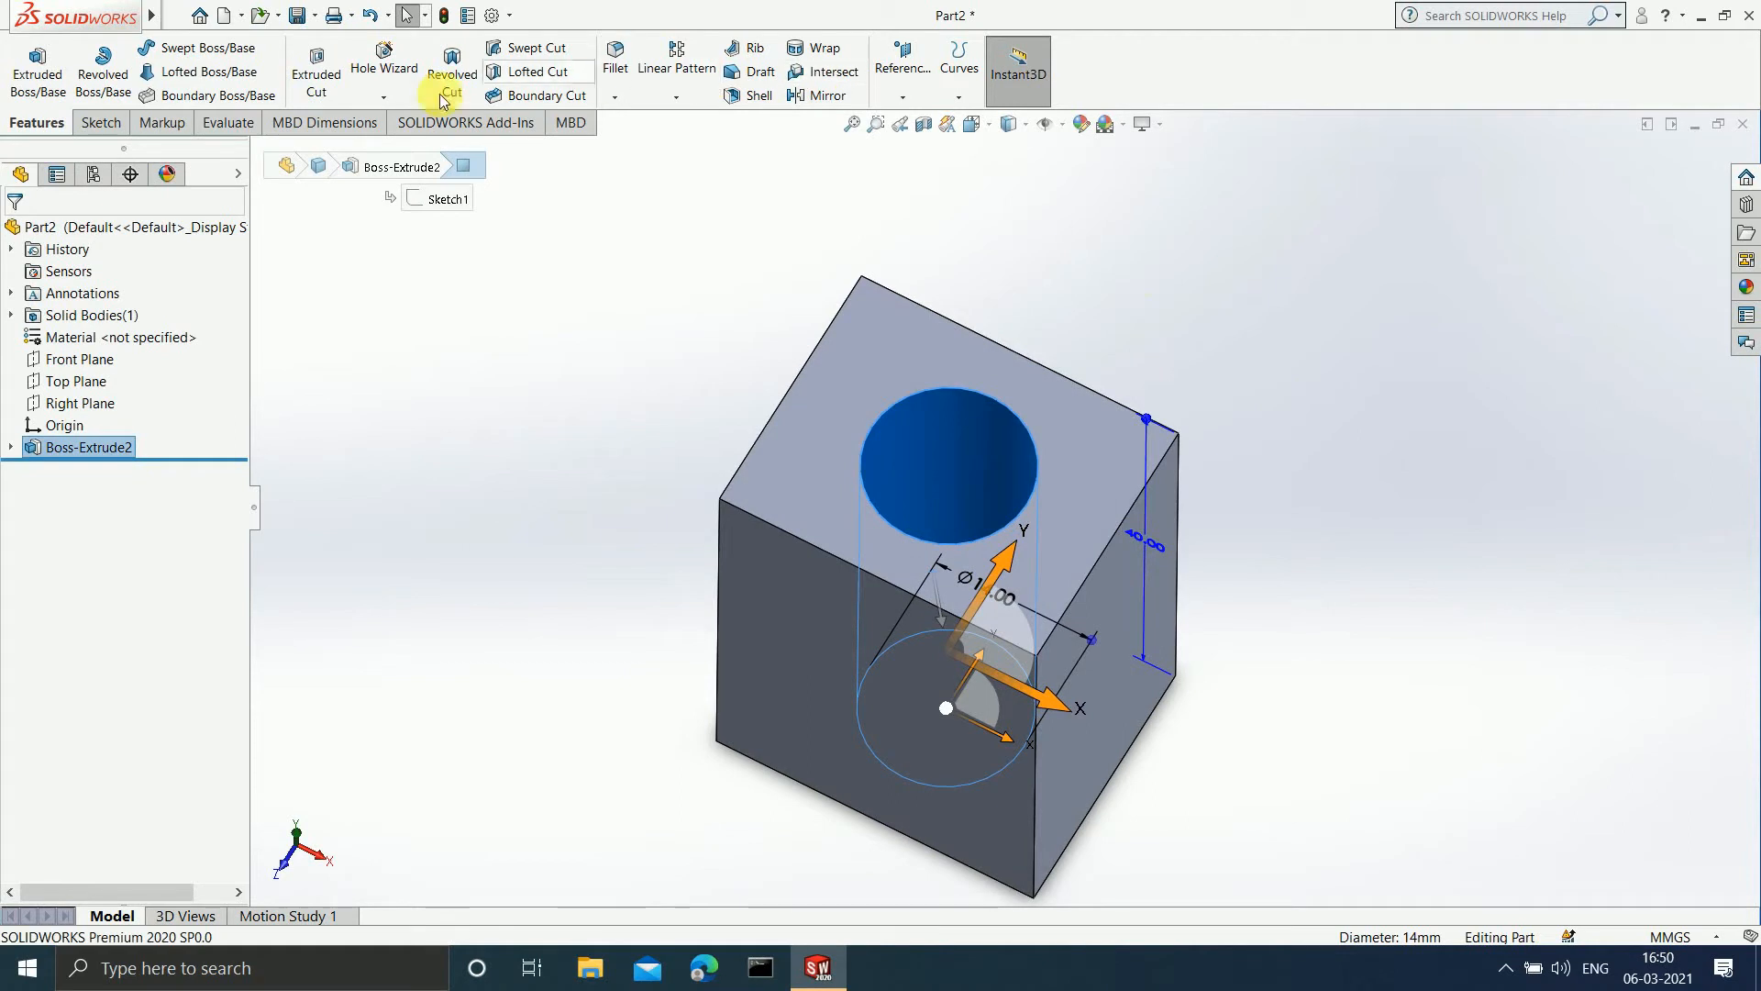
click(385, 98)
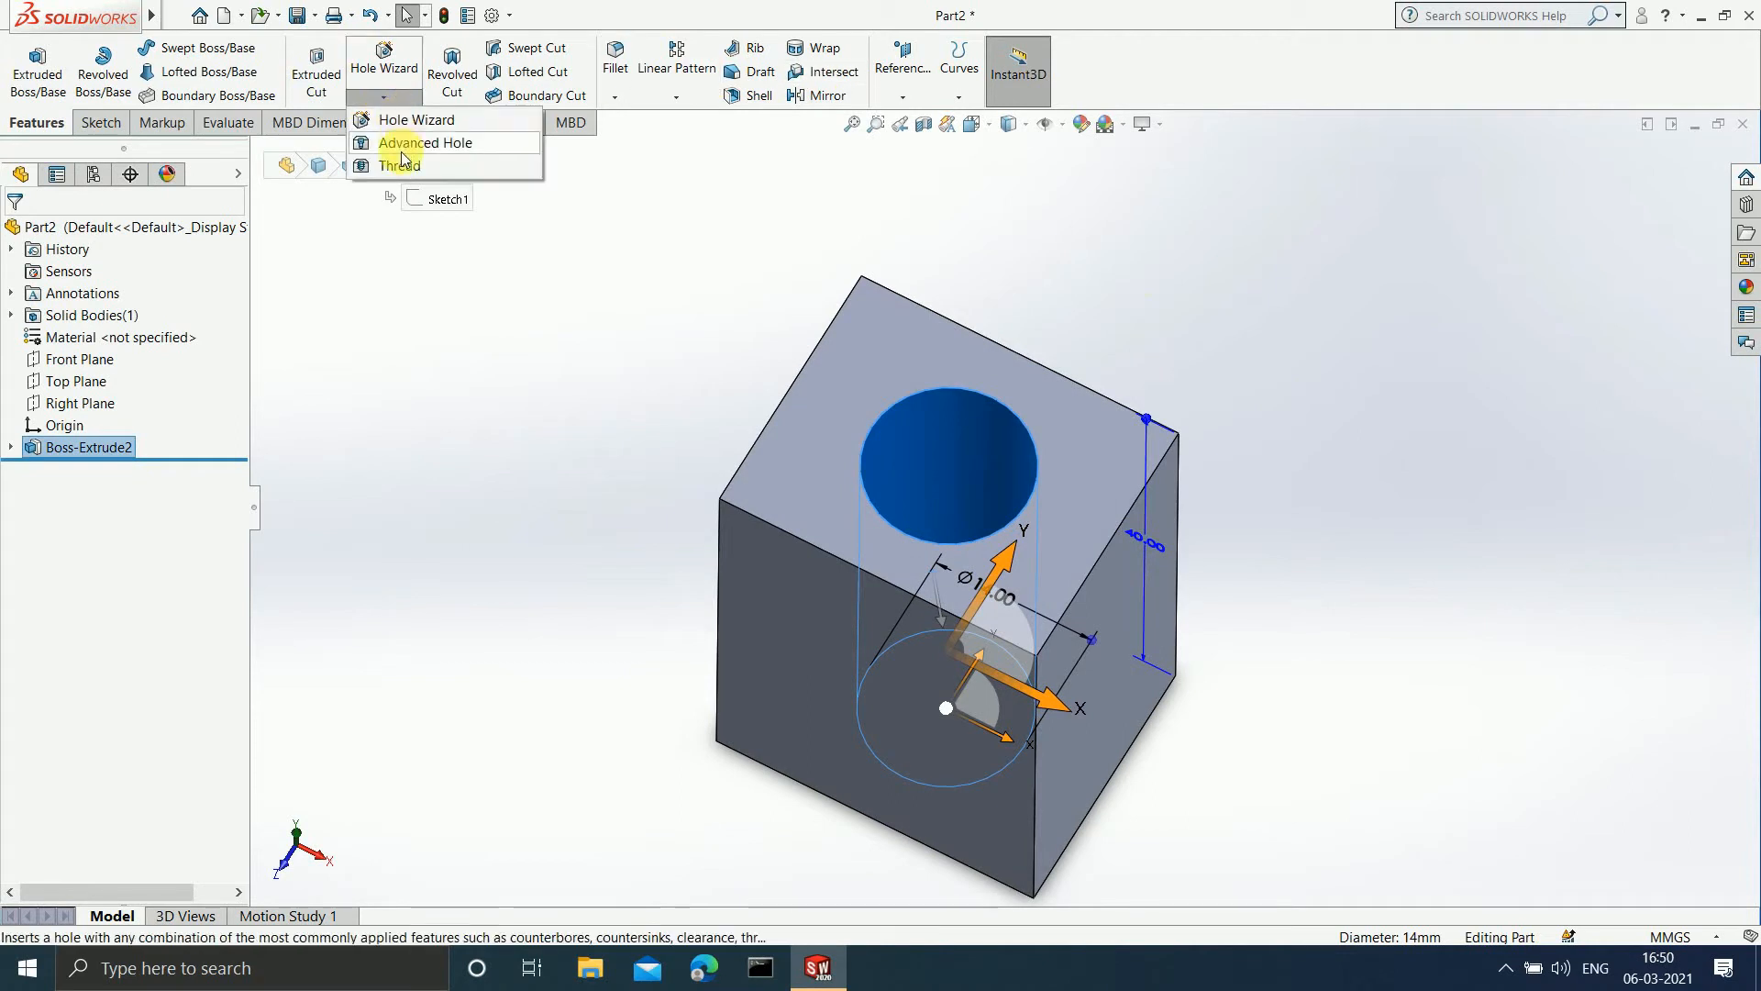
click(404, 167)
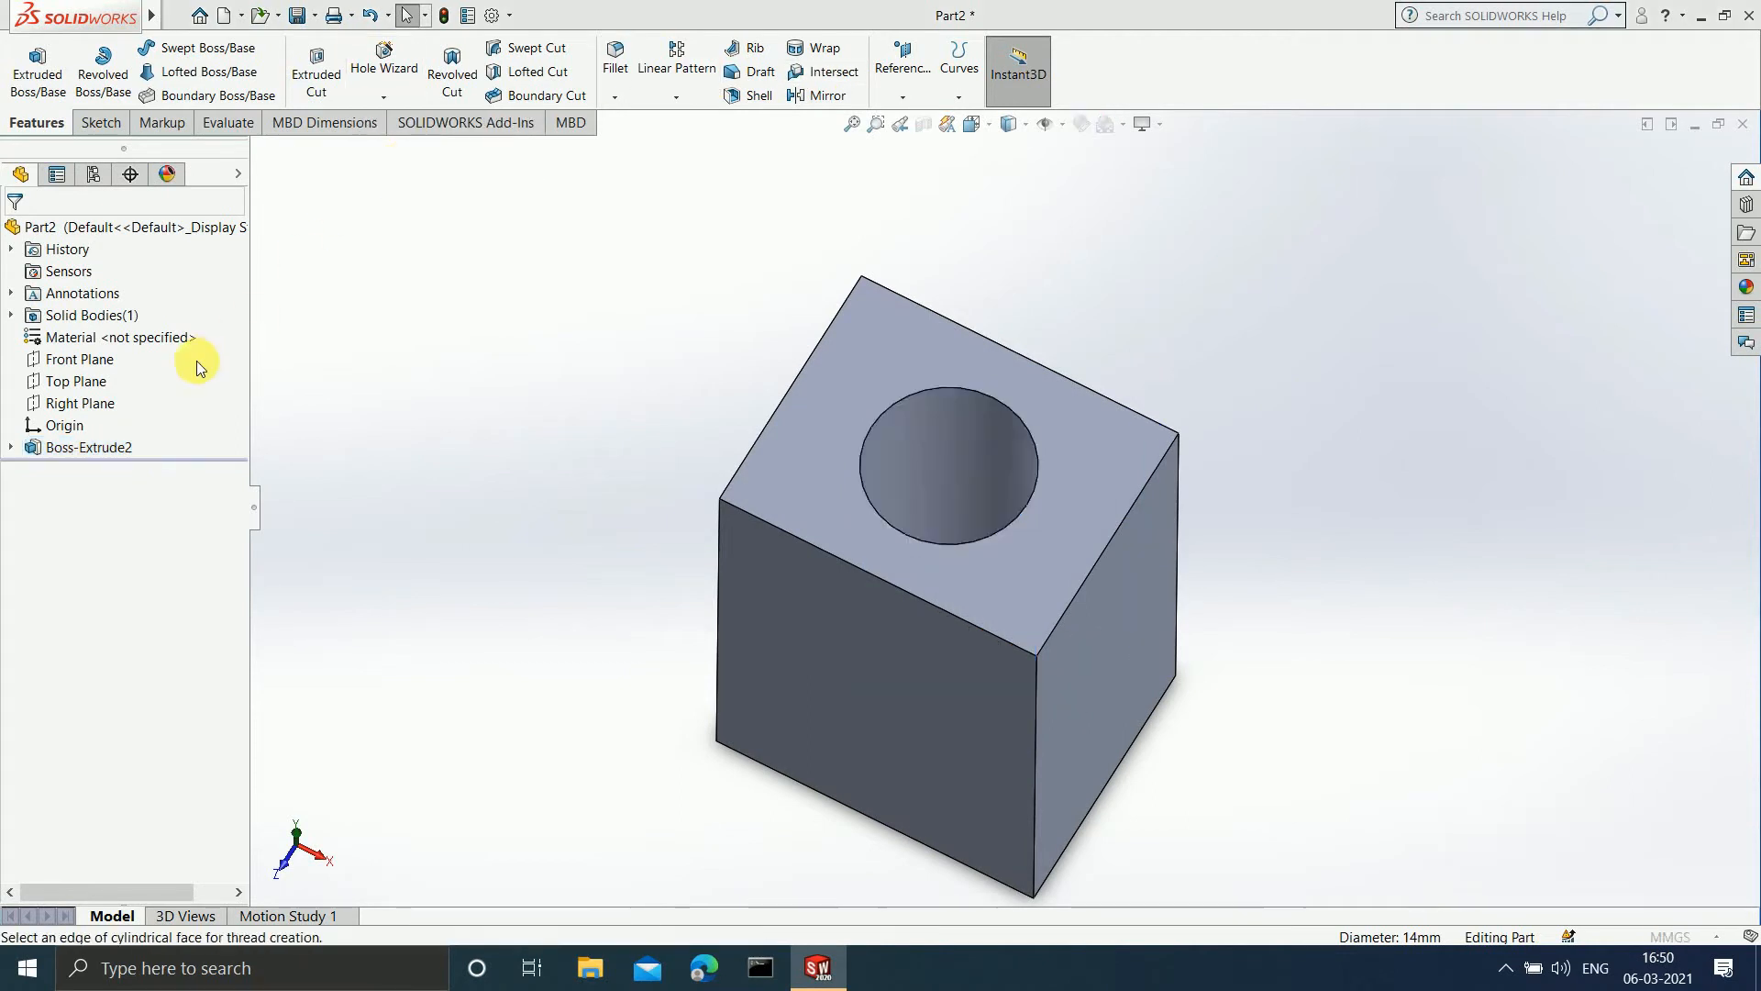
click(986, 521)
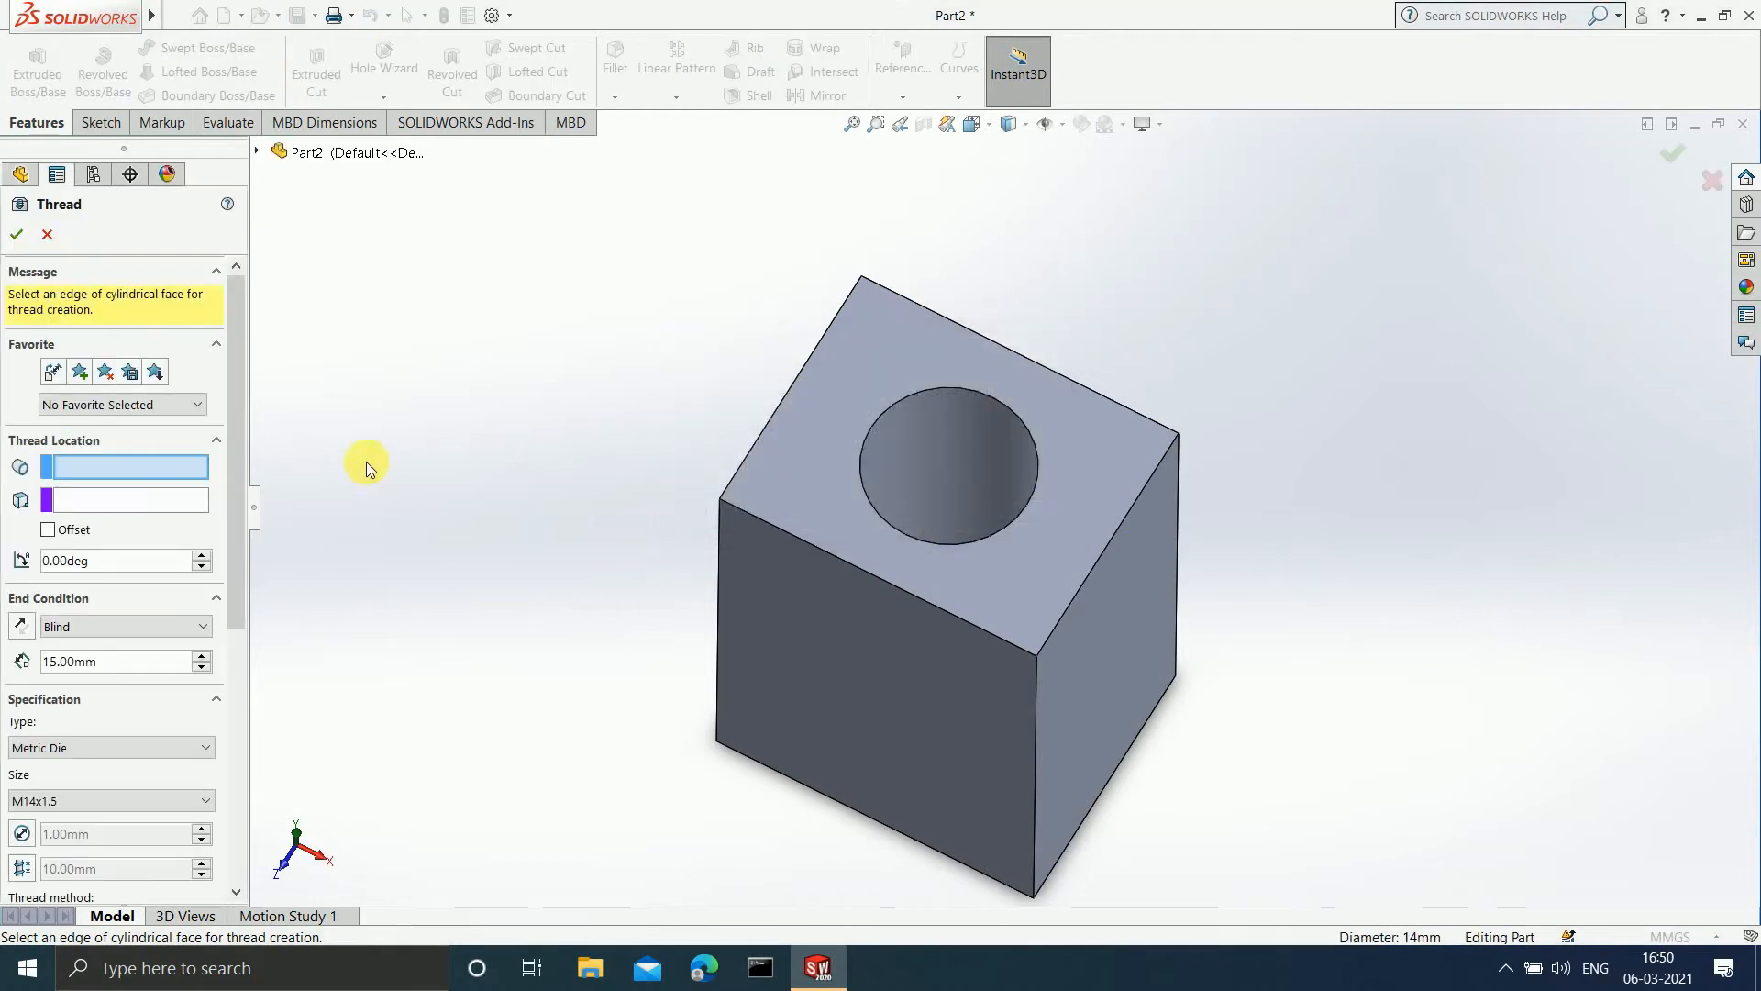
click(861, 461)
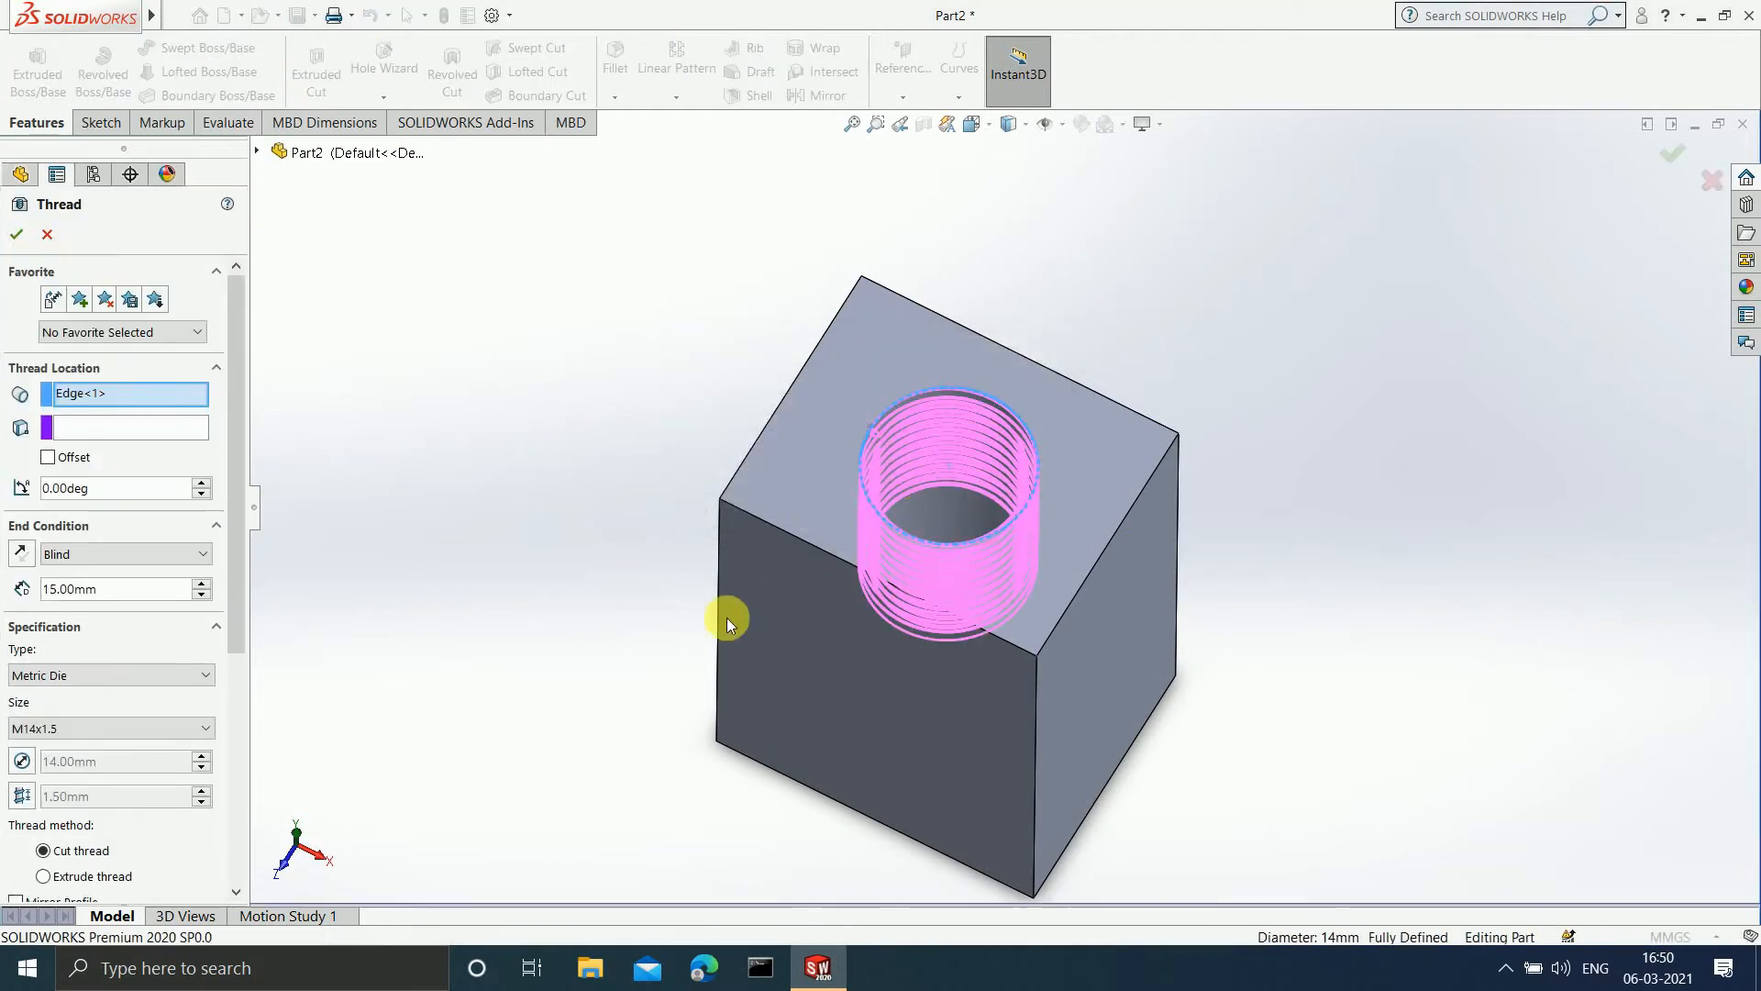
mouse_move(1147, 526)
middle_down()
mouse_move(1182, 434)
mouse_move(1116, 527)
mouse_move(1113, 597)
mouse_move(1144, 535)
mouse_move(1156, 549)
mouse_move(1128, 539)
middle_up()
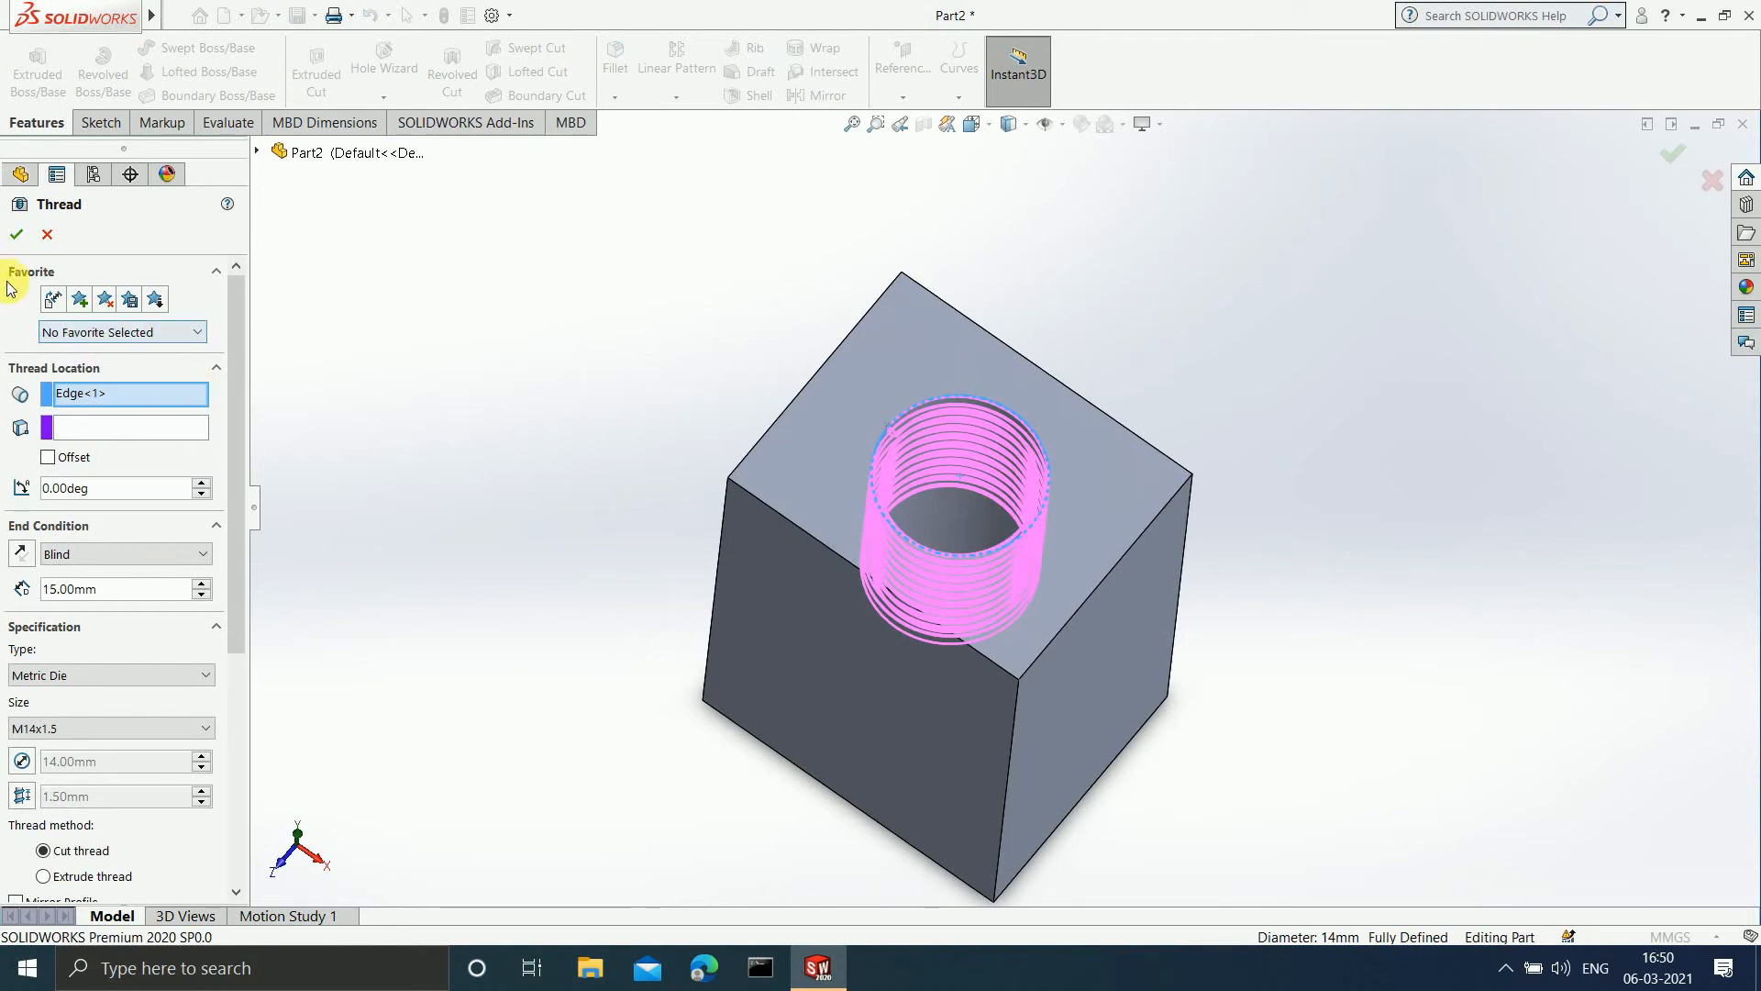
- Try to apply the M14x1.5 Metric Die thread as a 15 mm blind cut thread in the block's hole and examine its preview
click(16, 237)
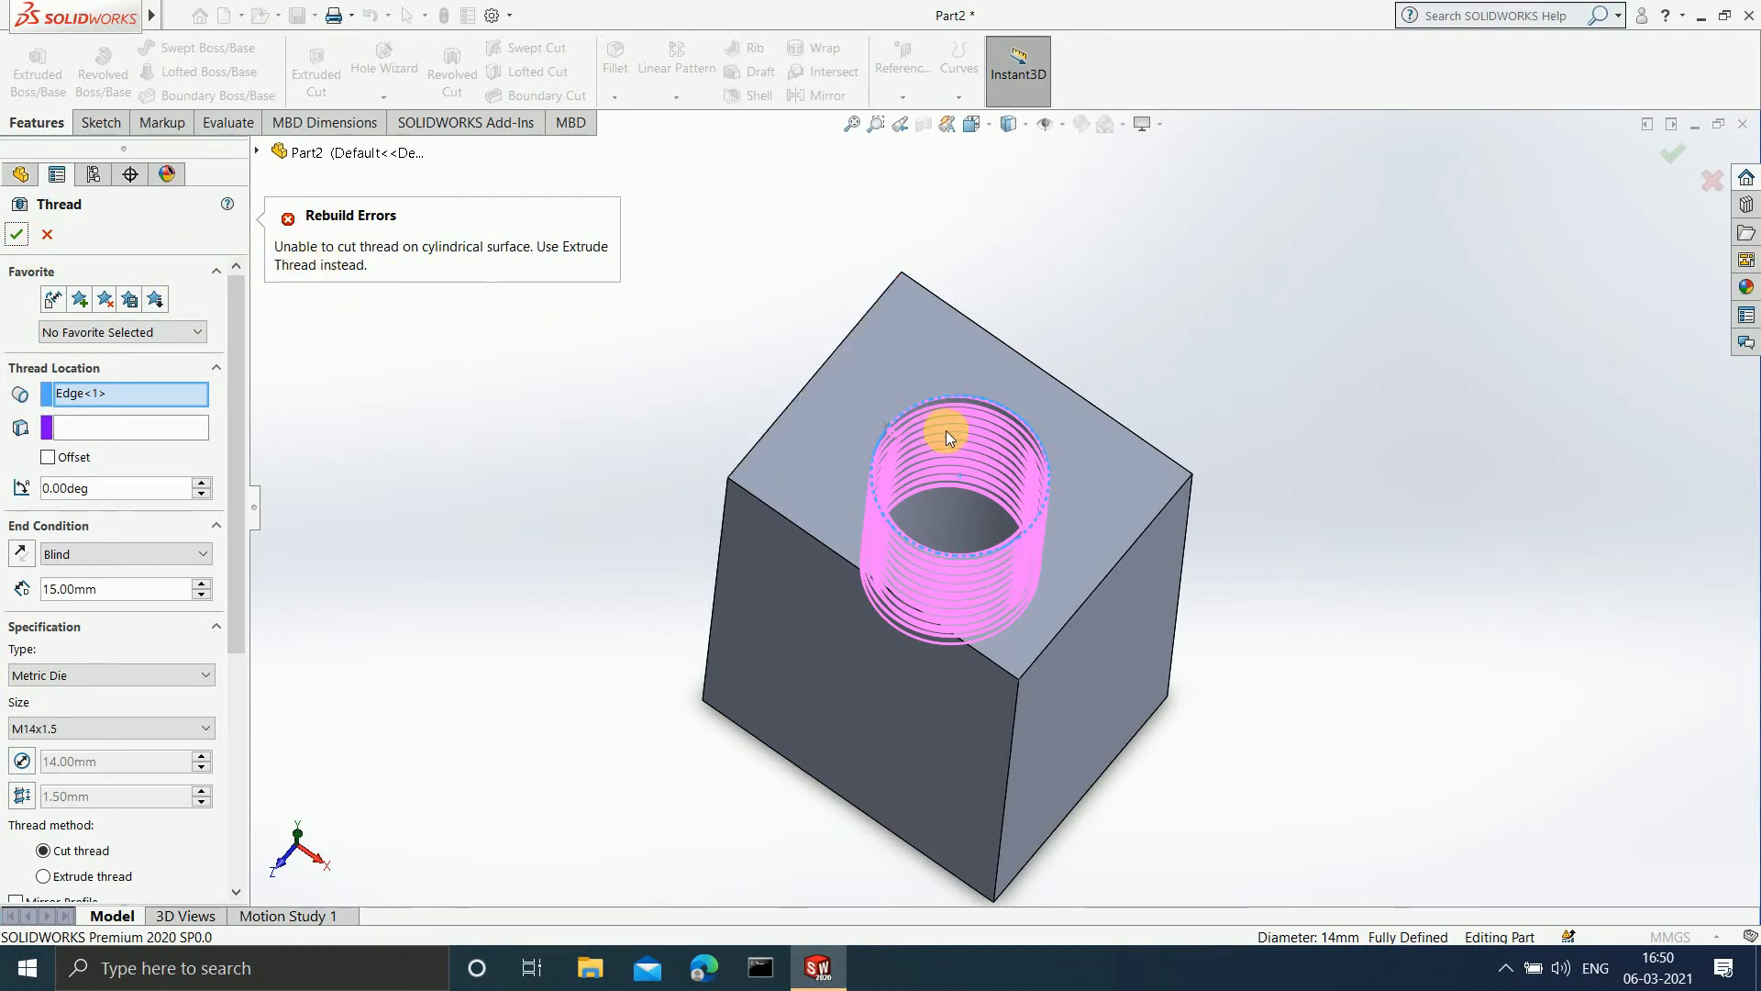
middle_drag(880, 366, 888, 482)
scroll(1006, 576, down, 6)
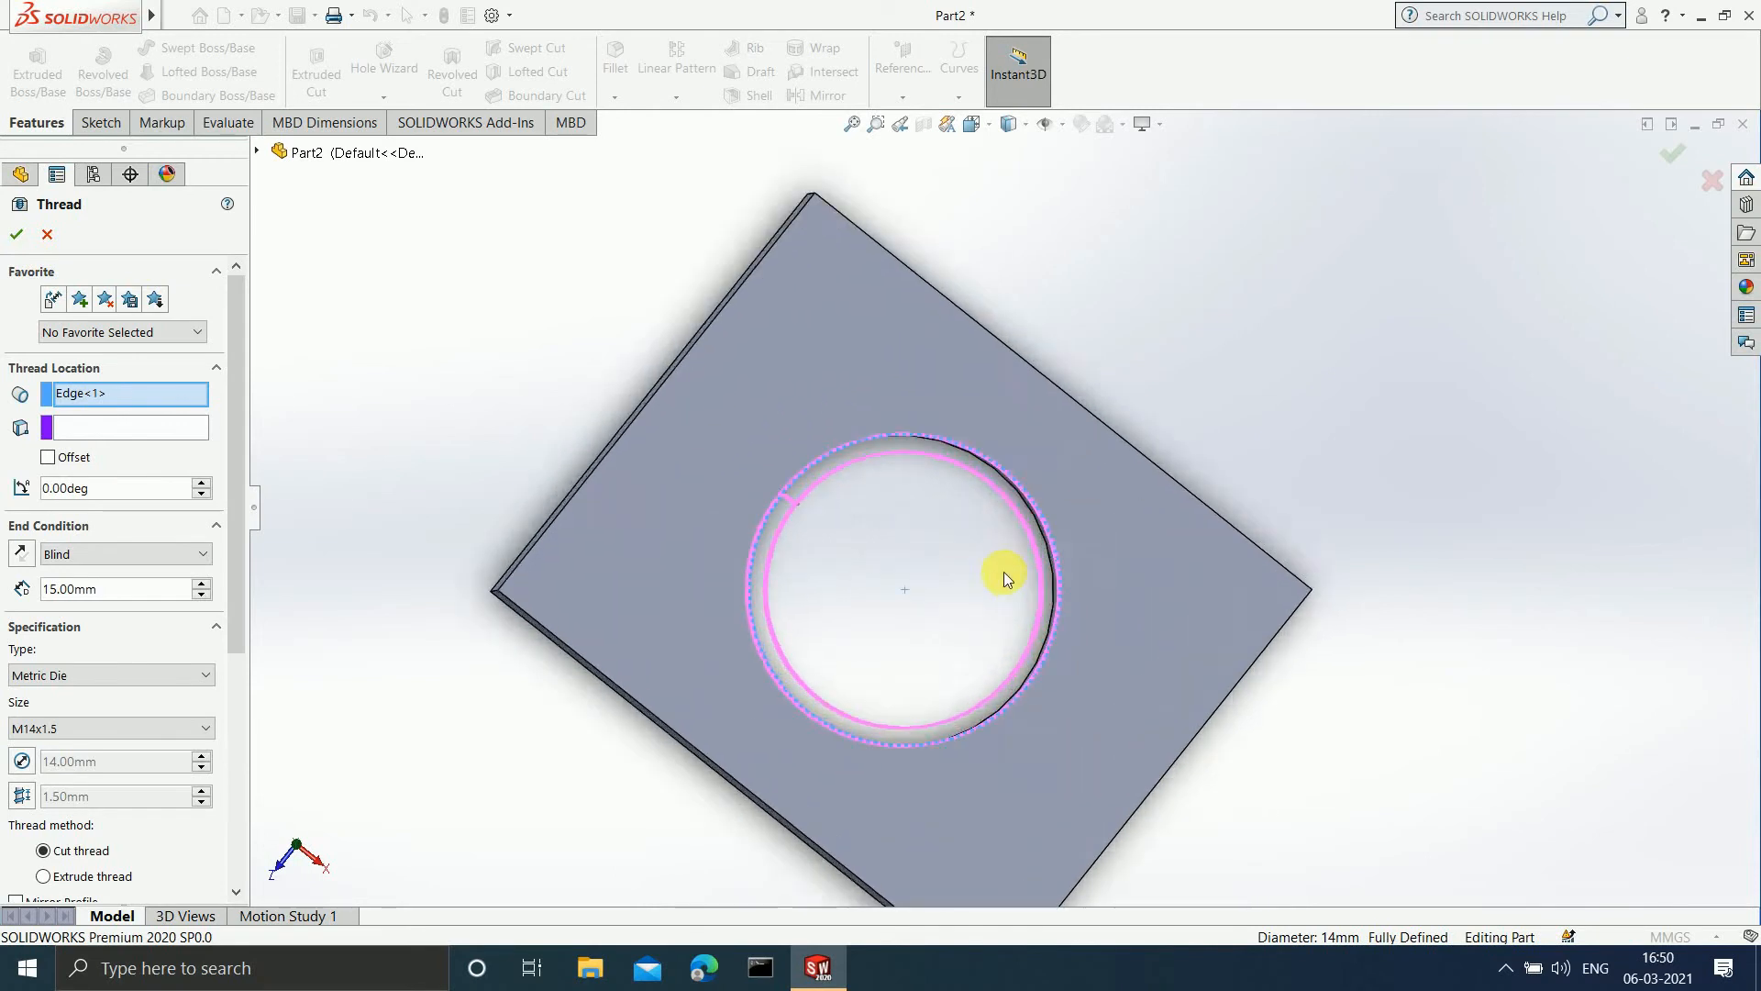
mouse_move(1159, 587)
middle_down()
mouse_move(1137, 588)
mouse_move(1147, 605)
middle_up()
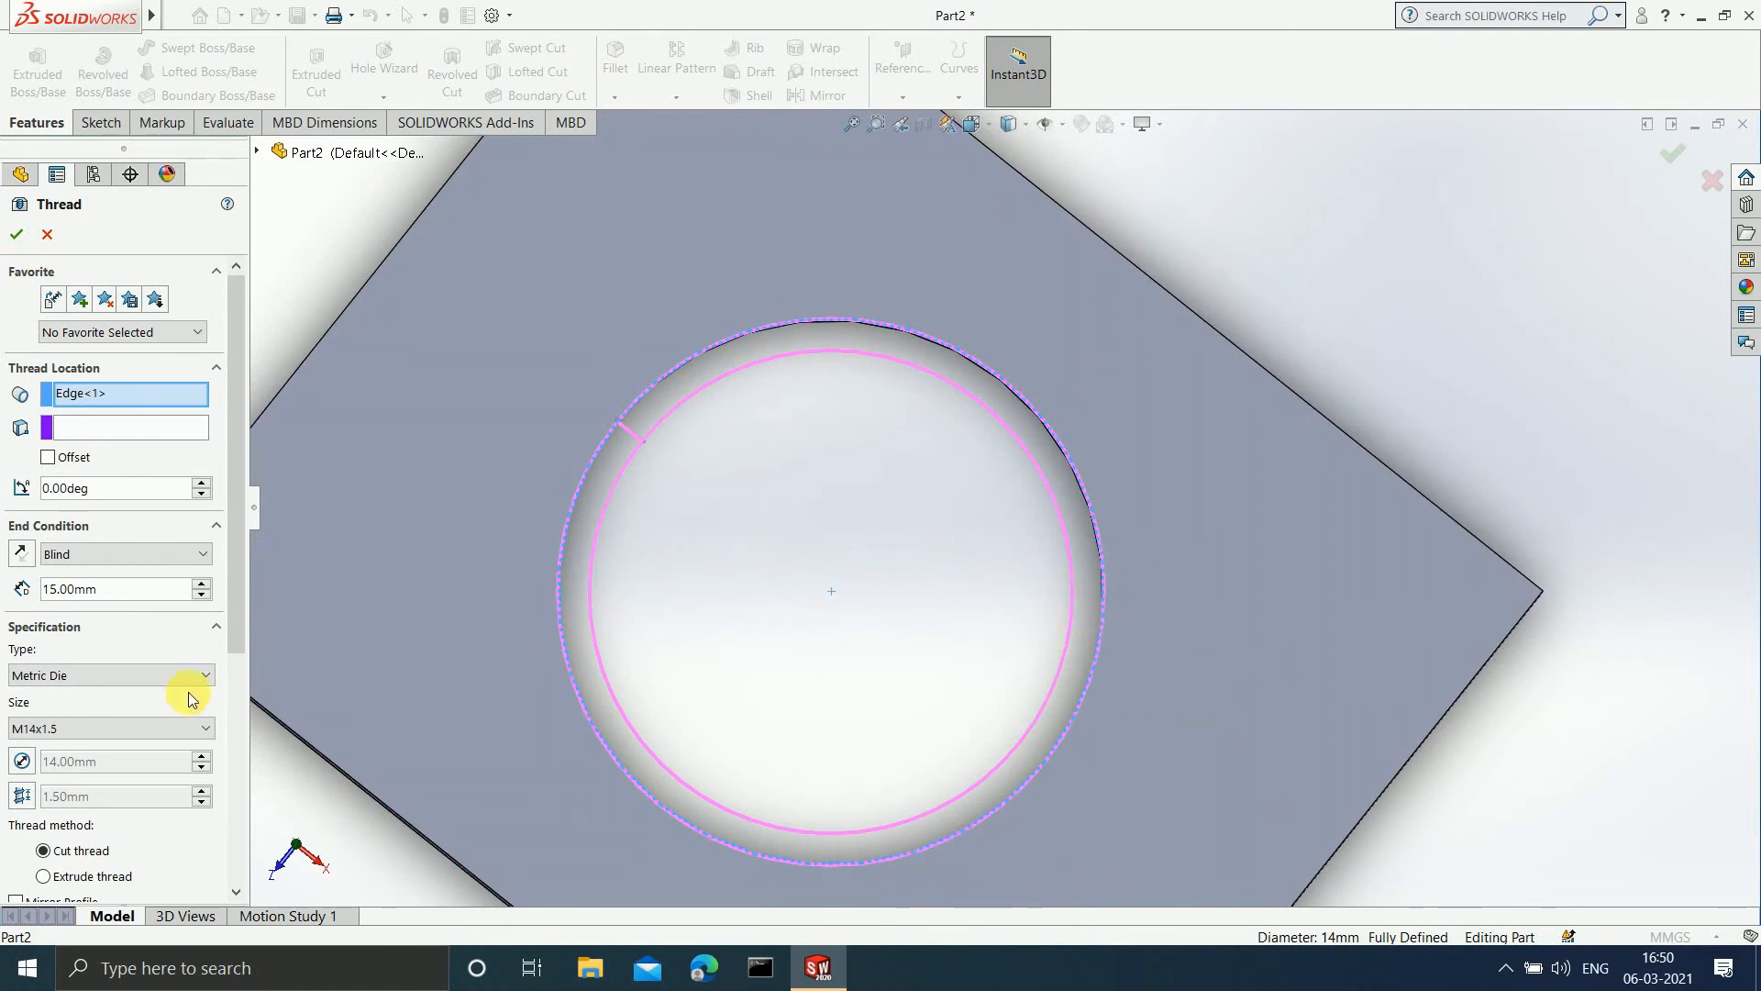
- Change the thread method to Extrude thread, apply the 15 mm blind M14x1.5 thread, and view it inside the block's hole
drag(234, 620, 239, 684)
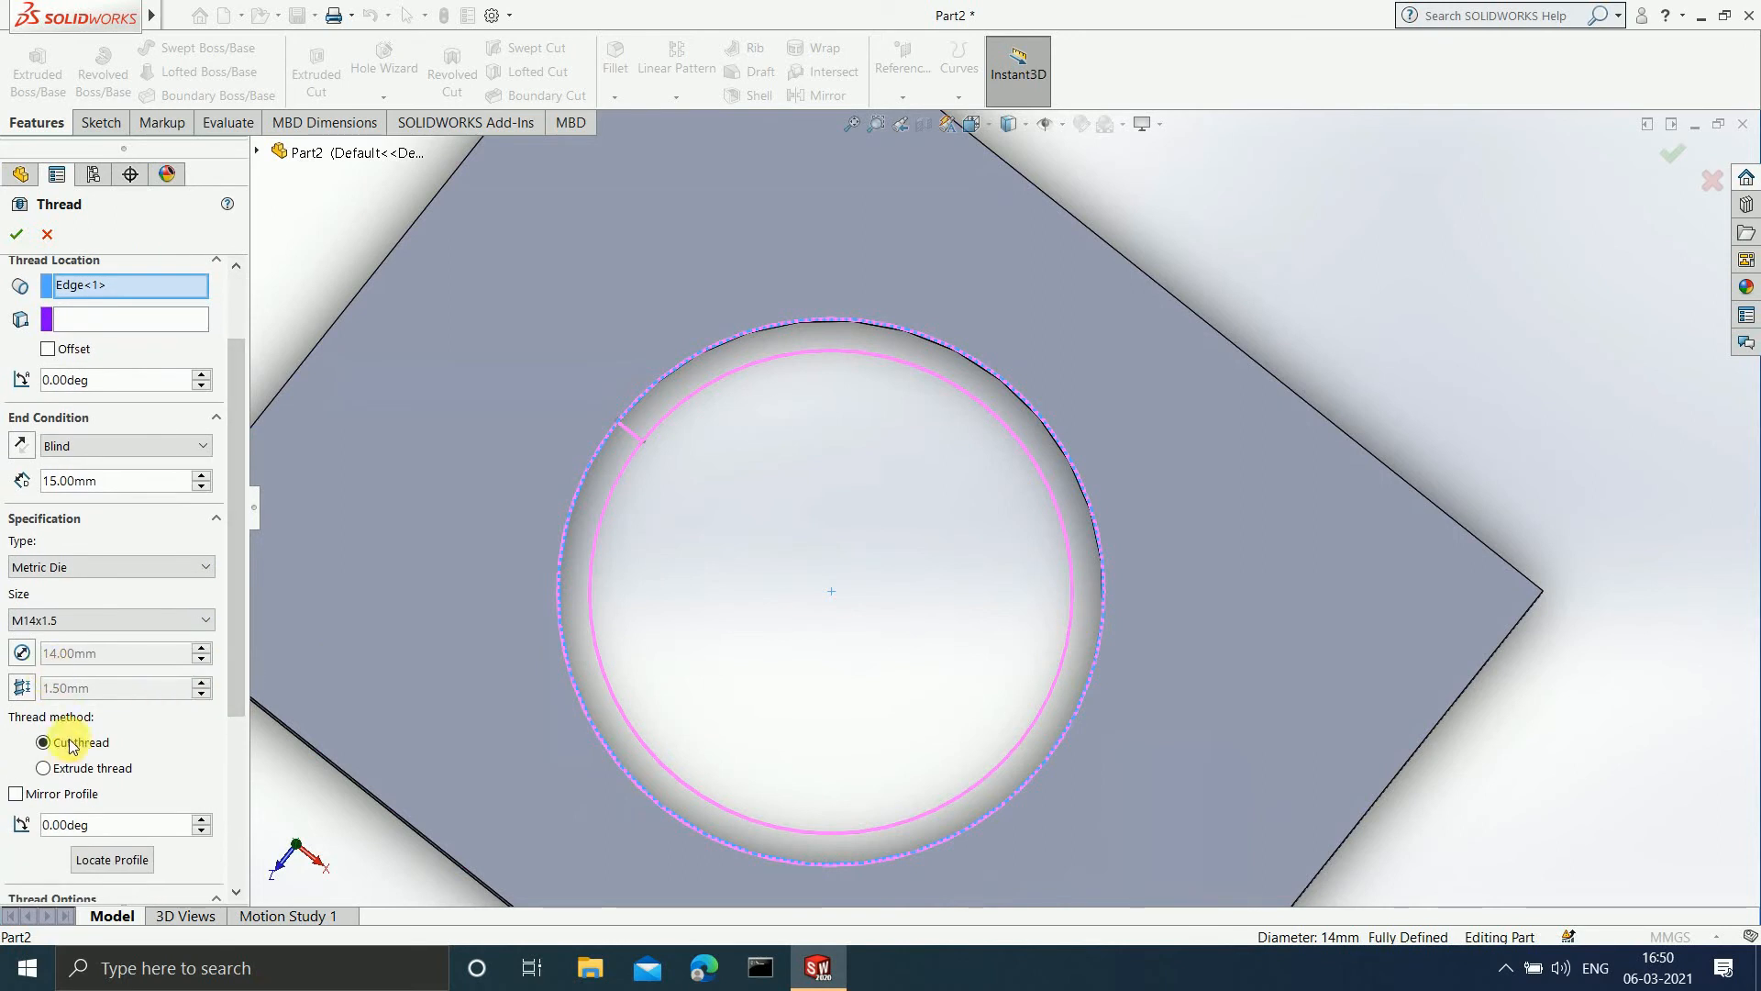
click(66, 768)
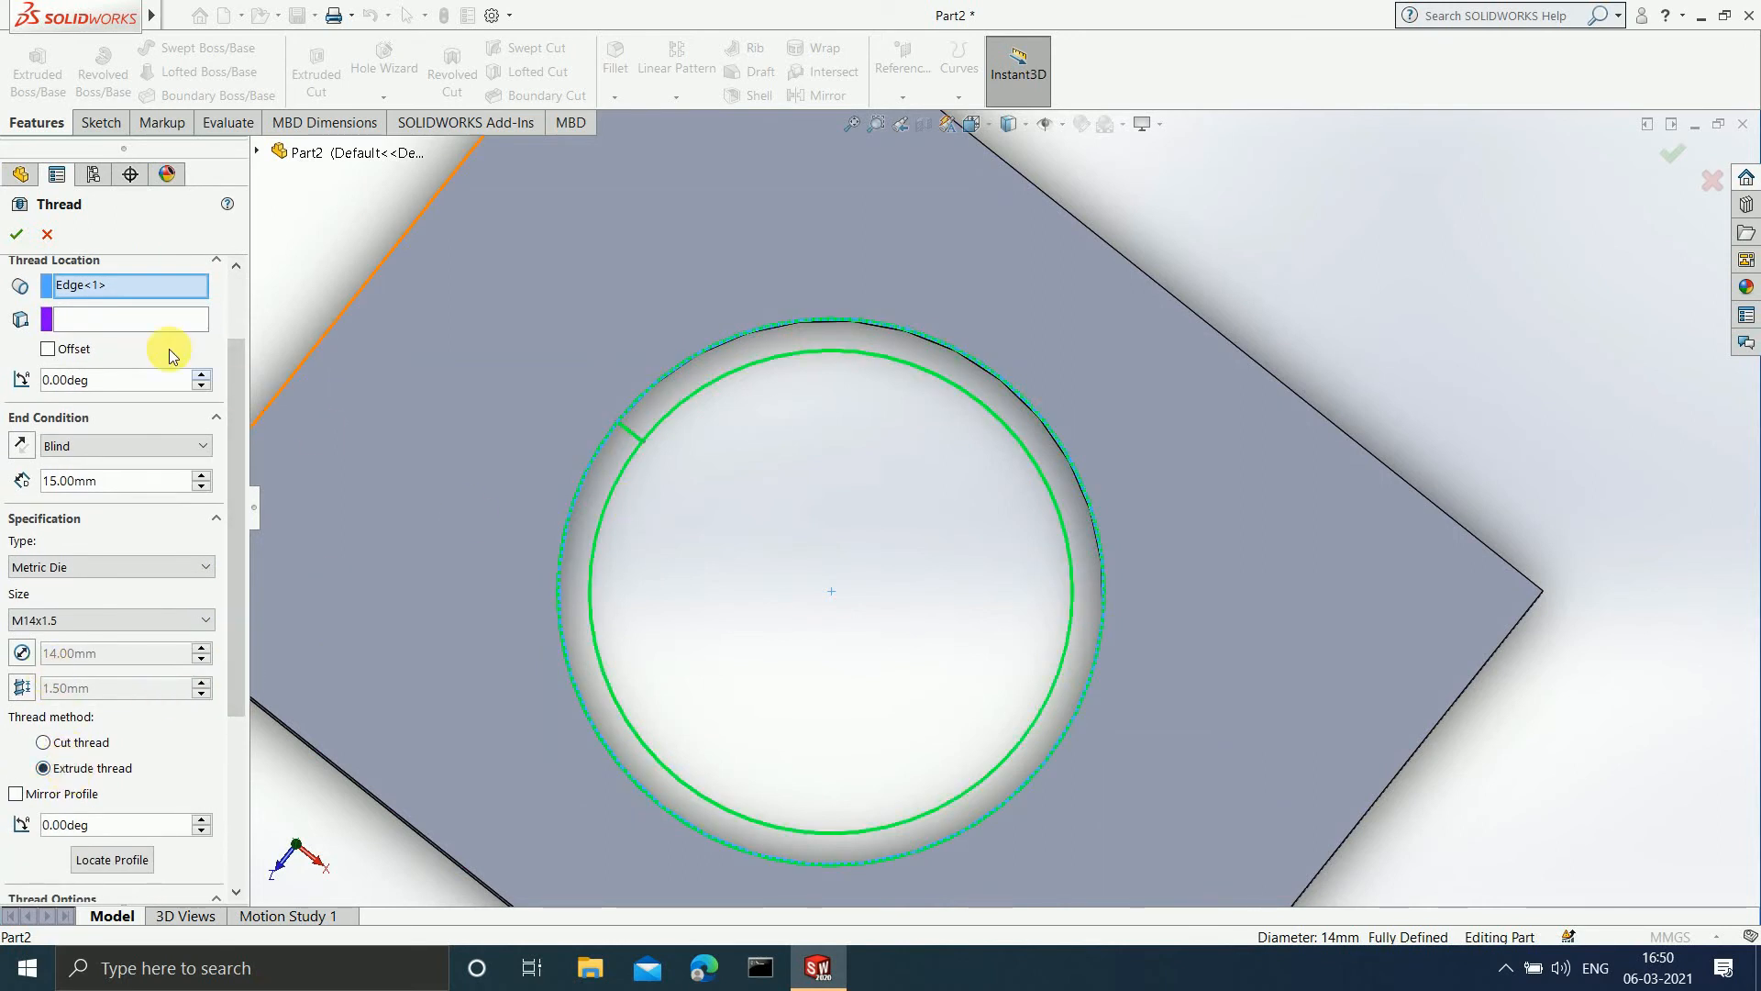
click(17, 234)
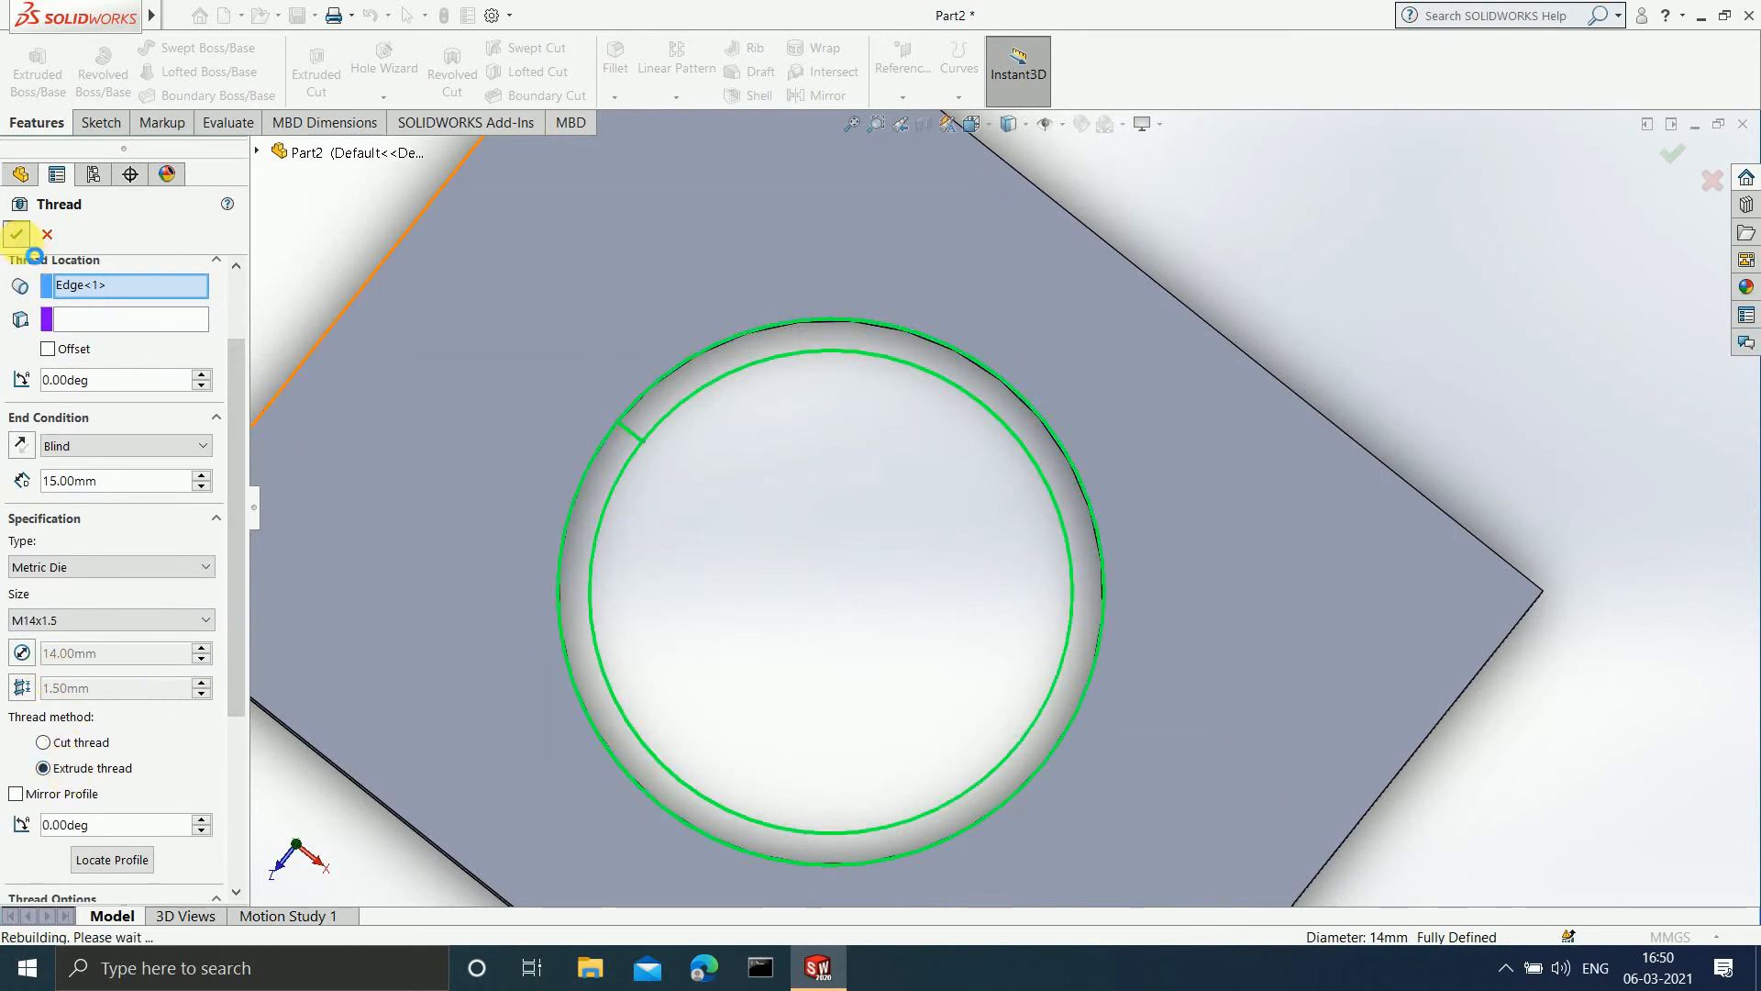
scroll(844, 586, up, 3)
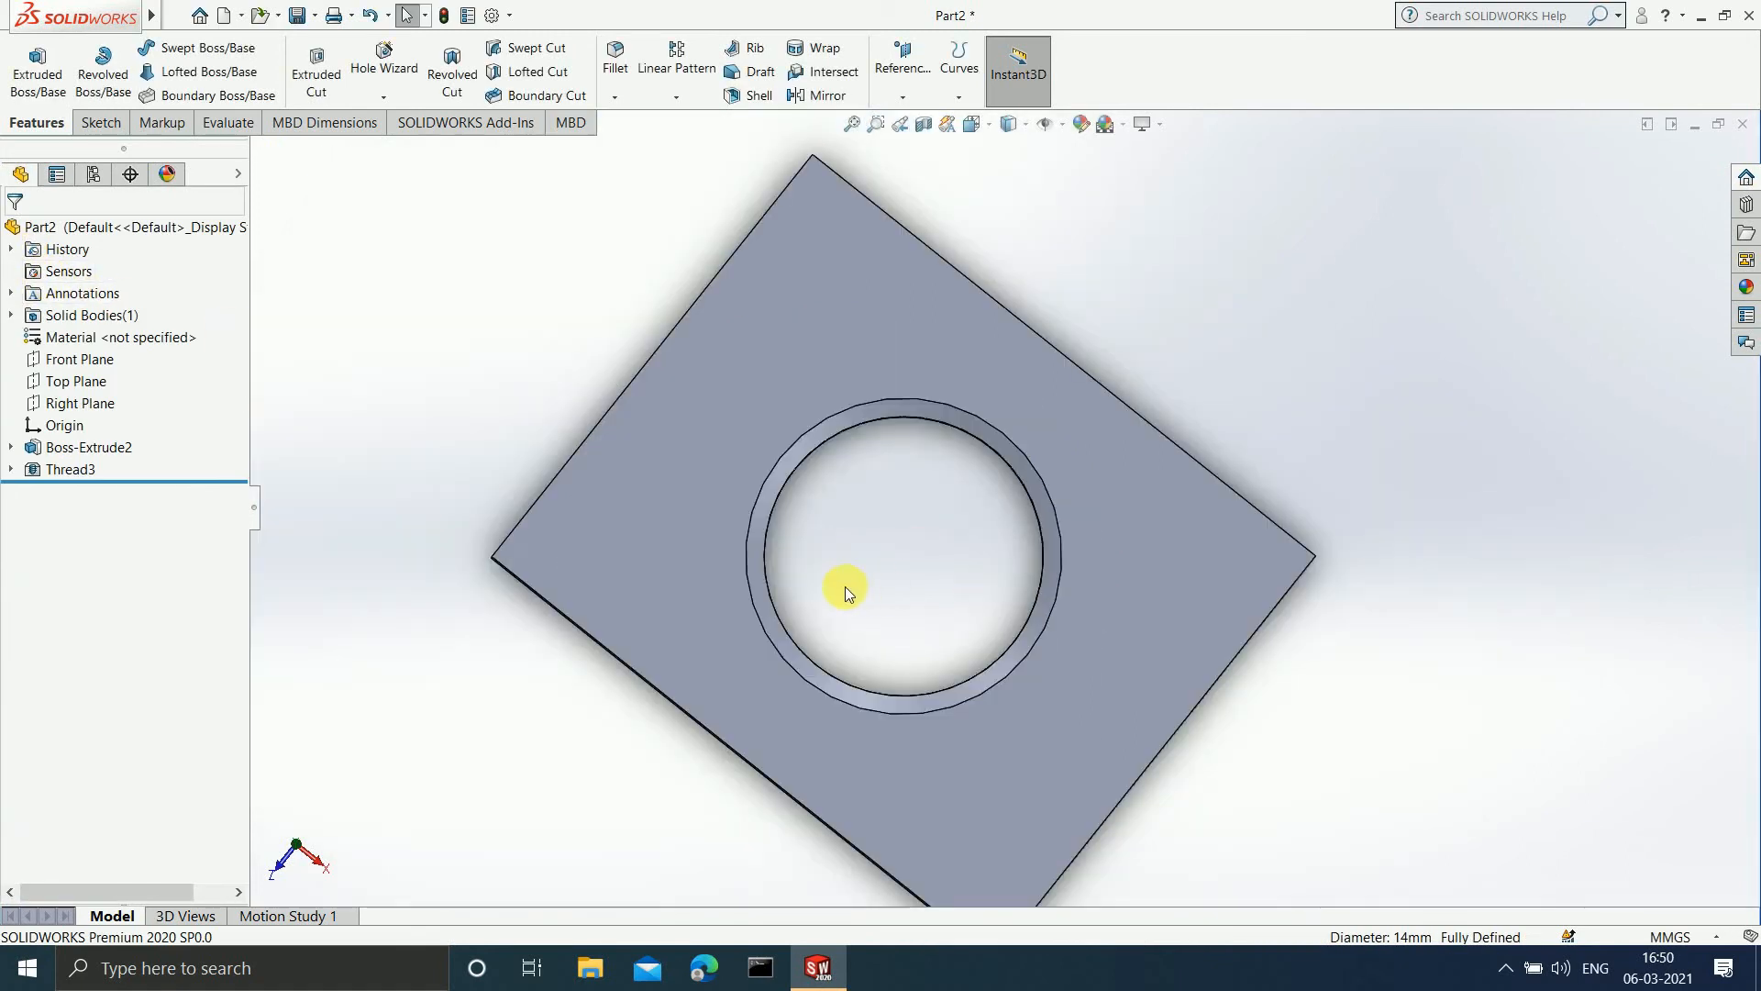
middle_drag(845, 597, 837, 382)
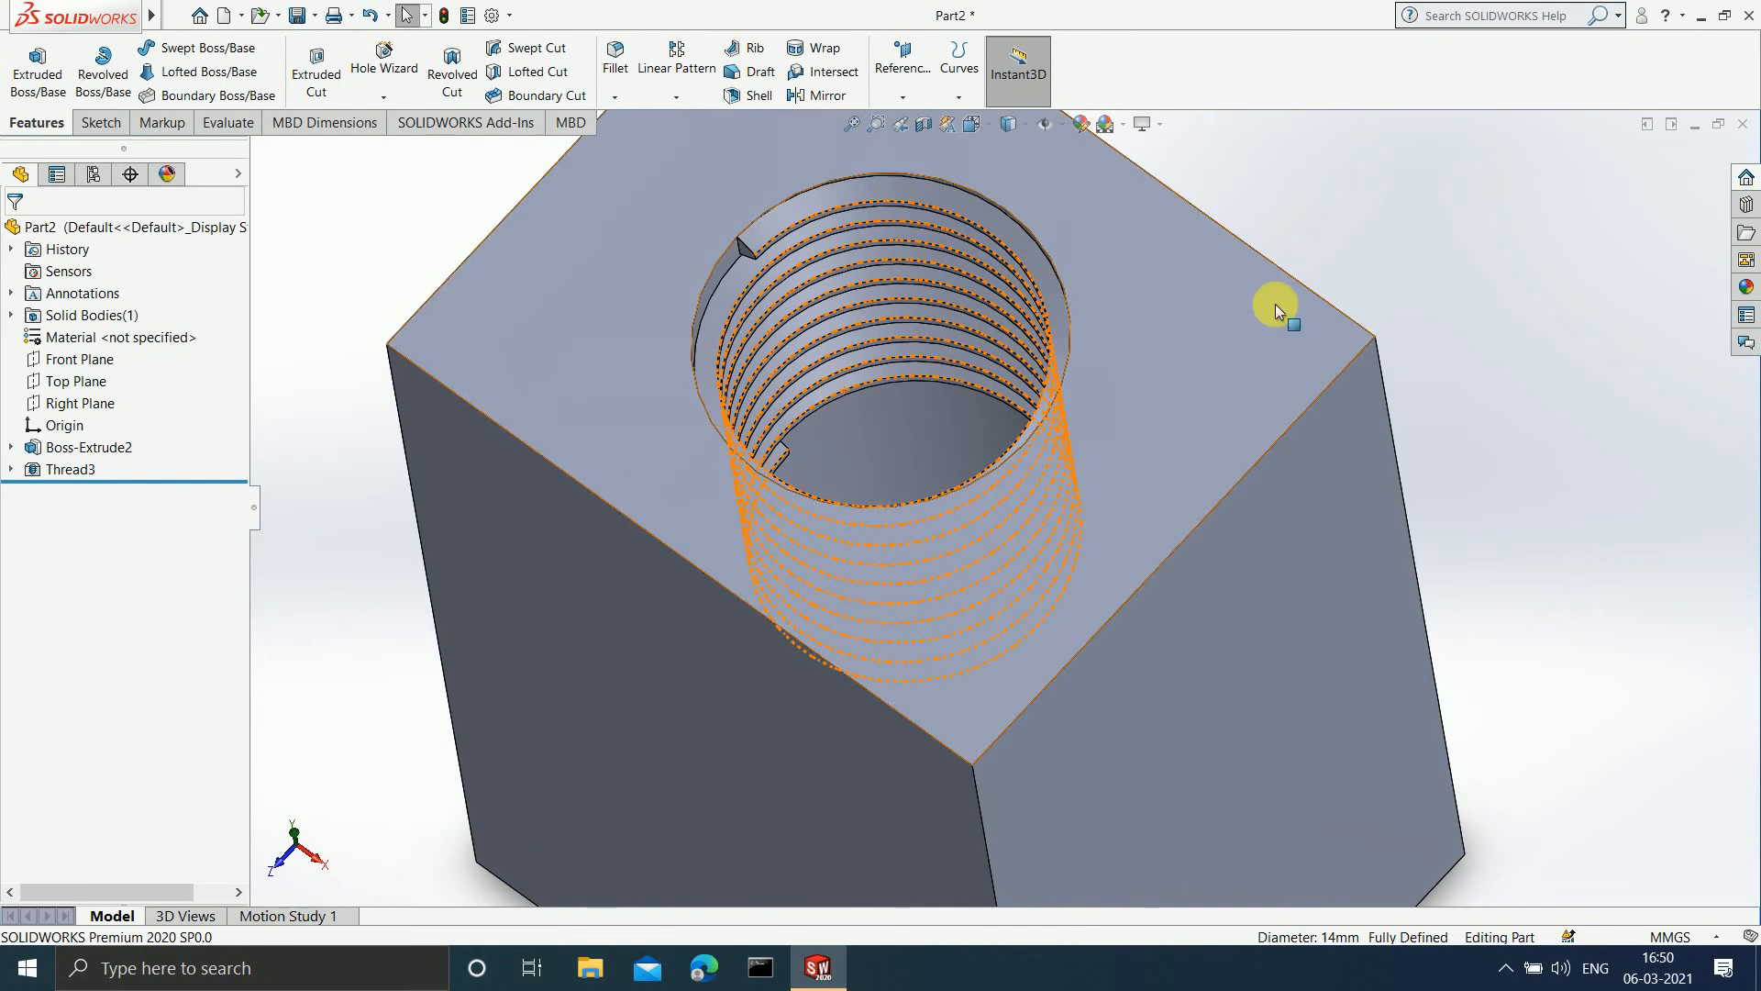
middle_drag(938, 498, 923, 434)
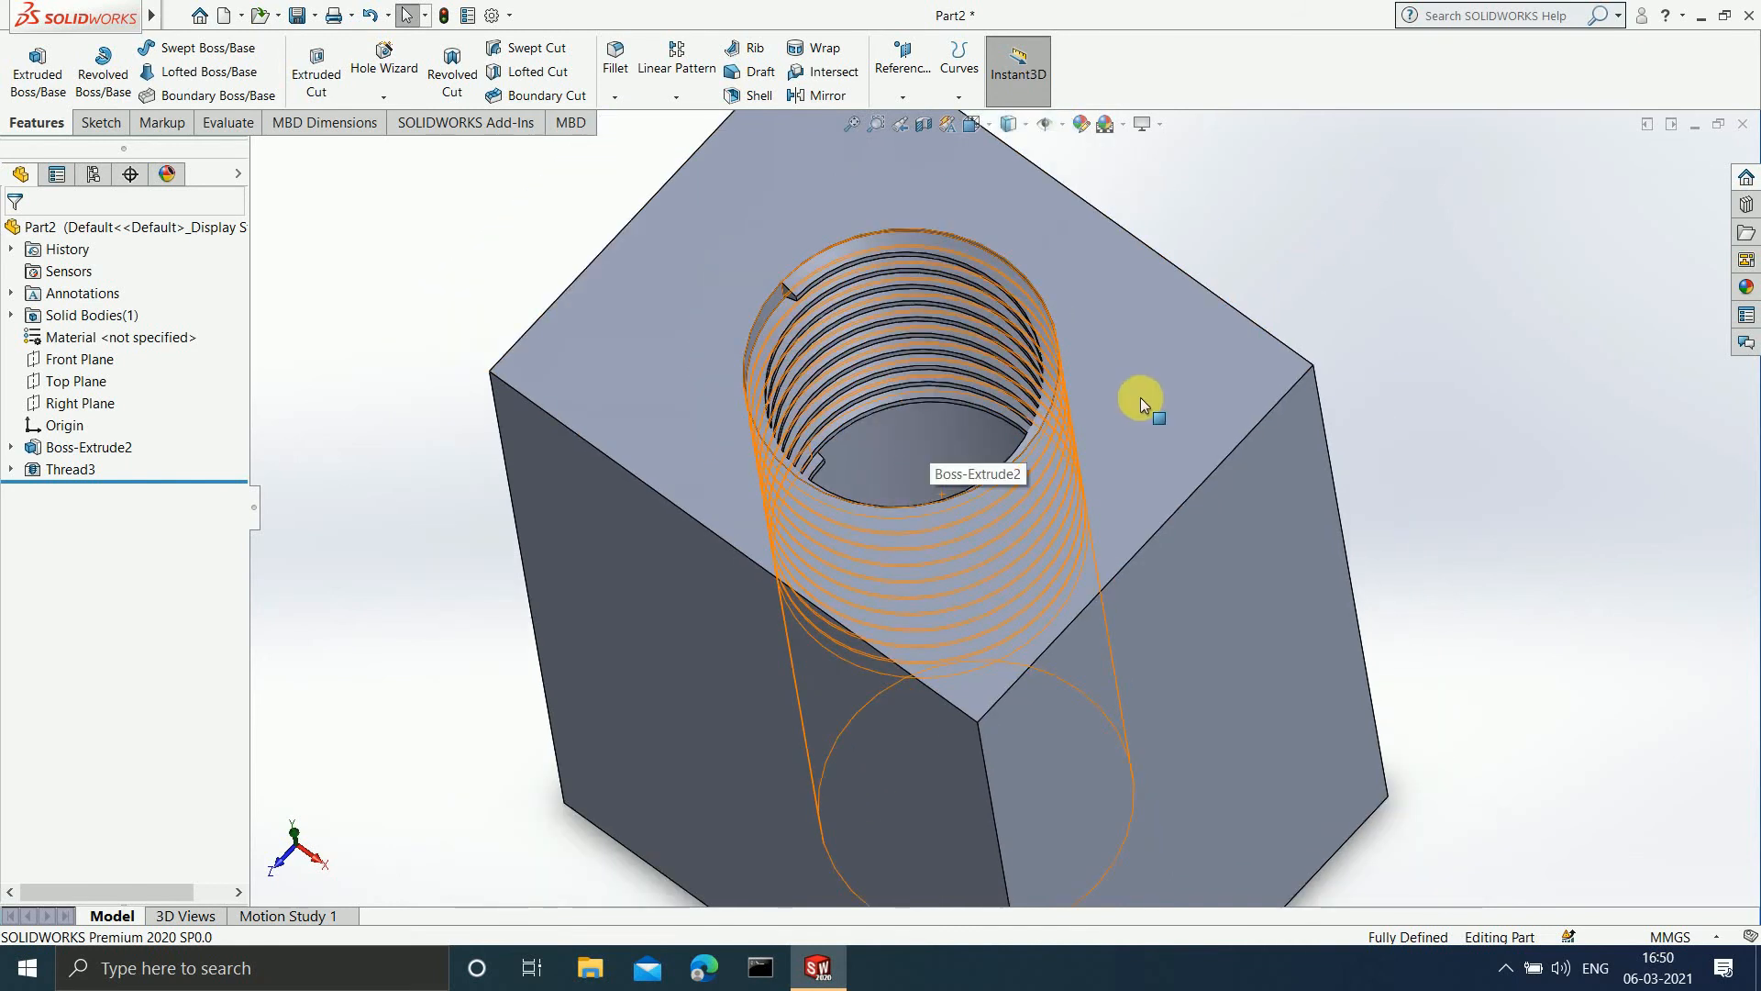